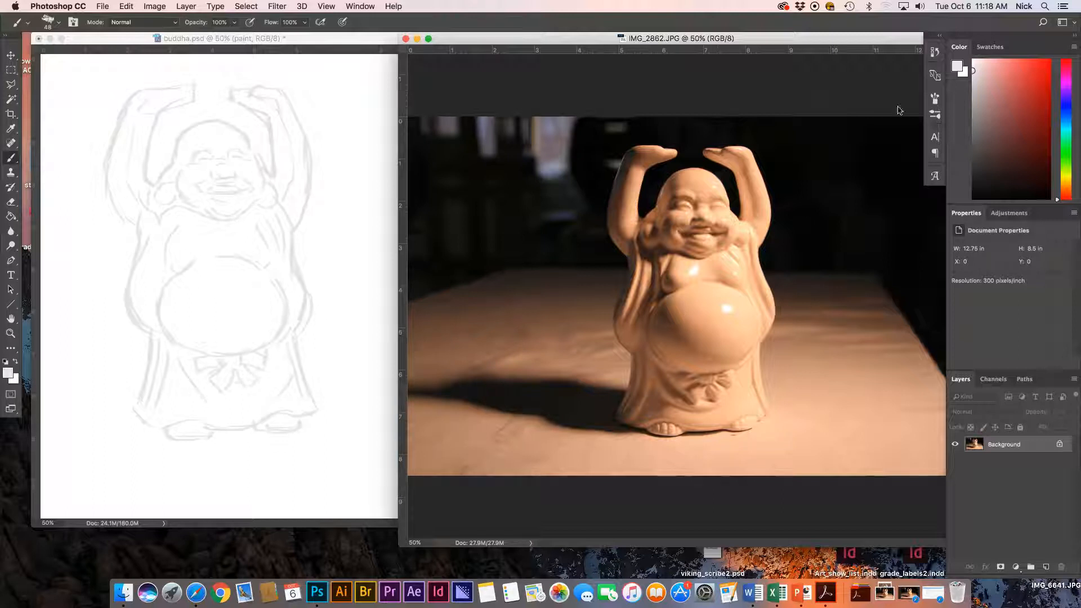
Browse the brush presets list and its options menu, then close the brush presets panel.
click(936, 99)
click(766, 94)
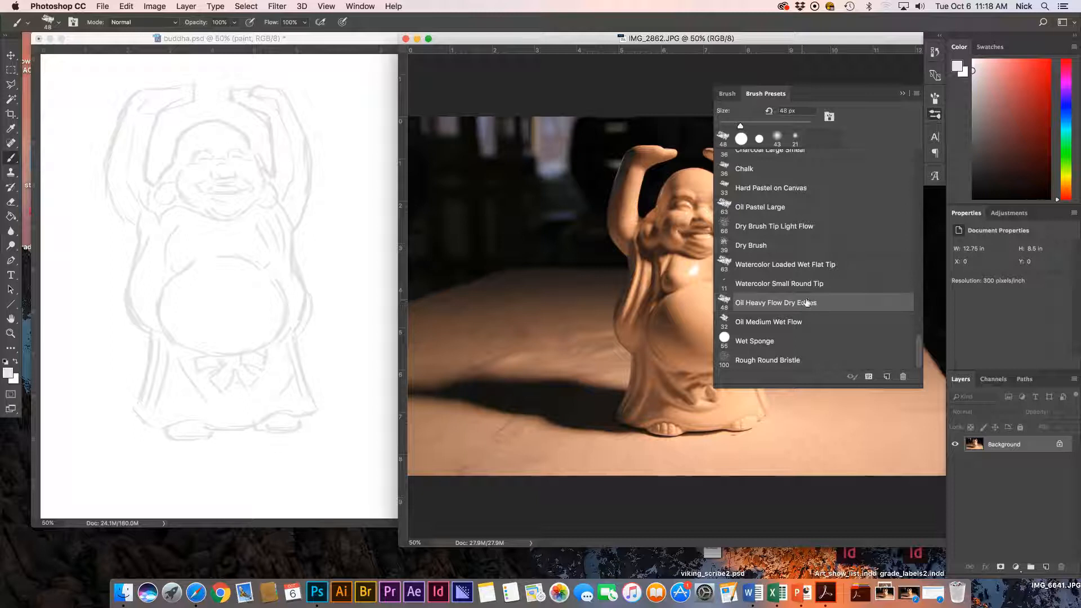
click(917, 94)
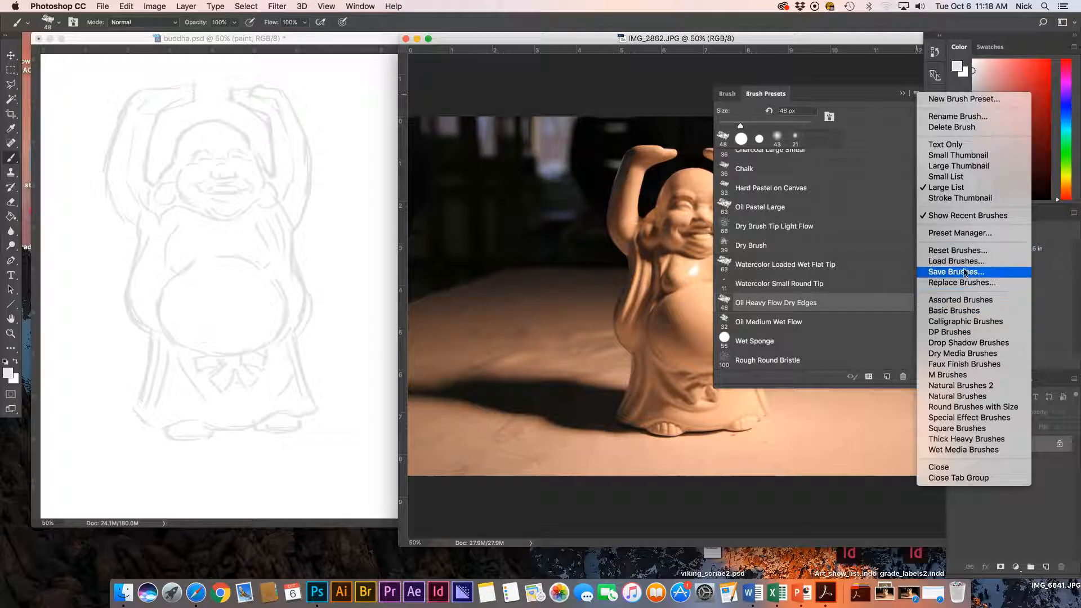
click(962, 301)
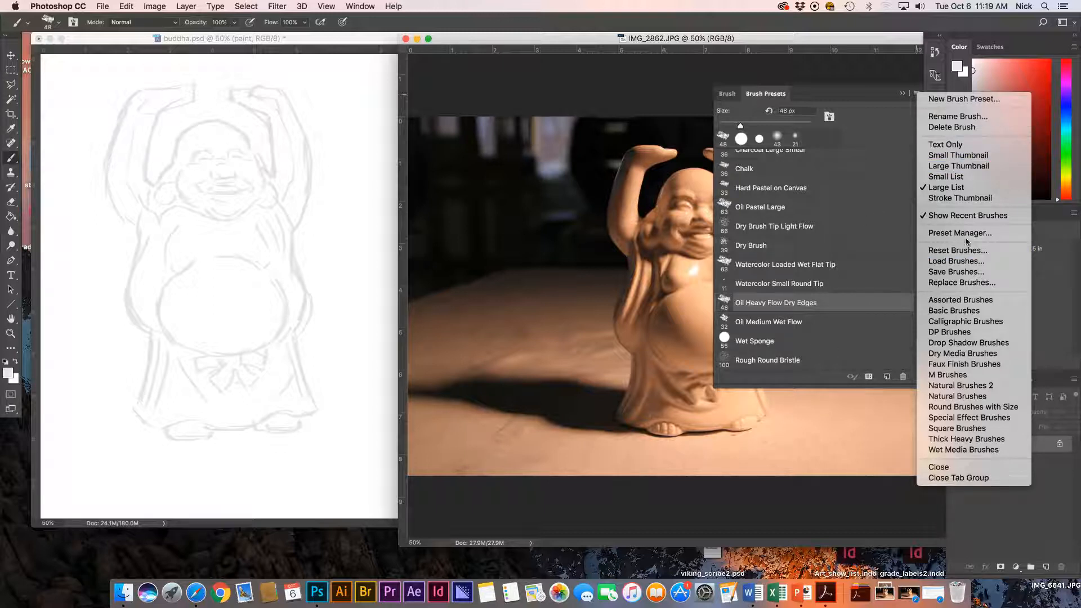
click(906, 99)
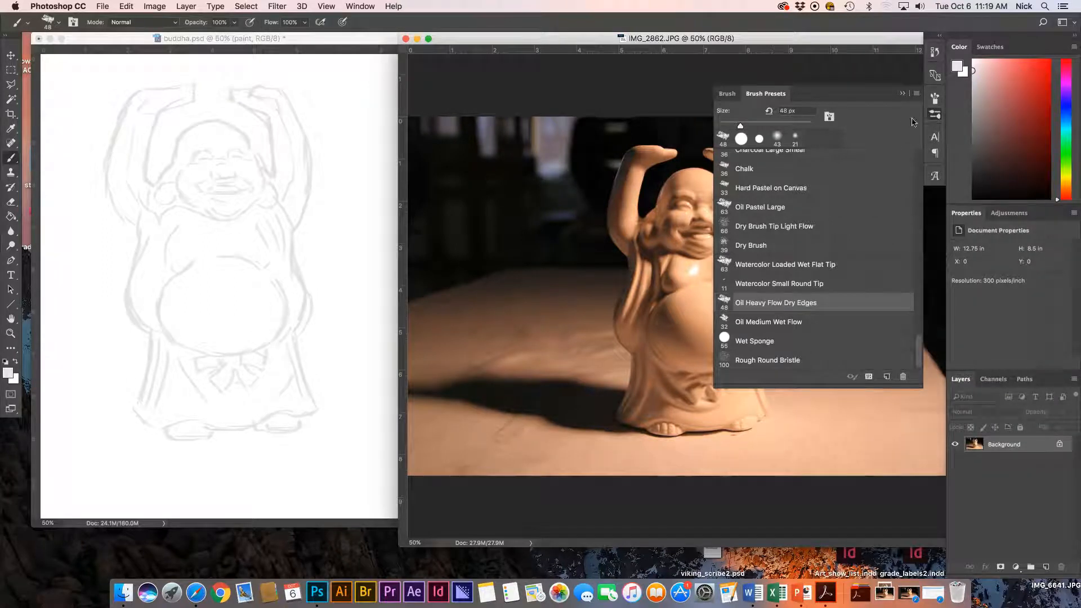
click(903, 94)
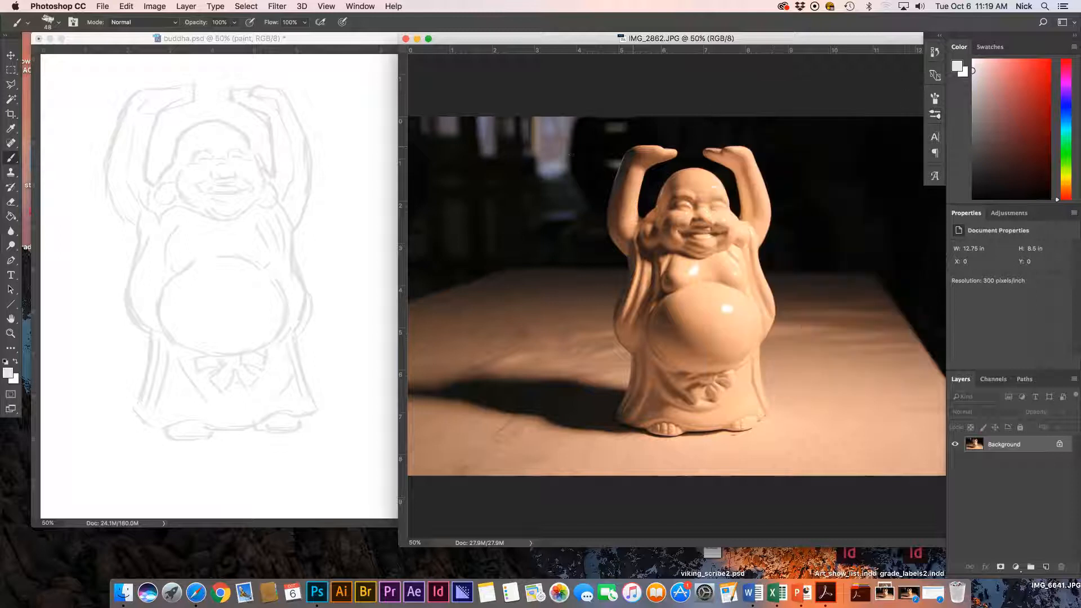
Bring the buddha.psd window to the front and undo the stray brush stroke.
click(307, 236)
drag(314, 236, 315, 260)
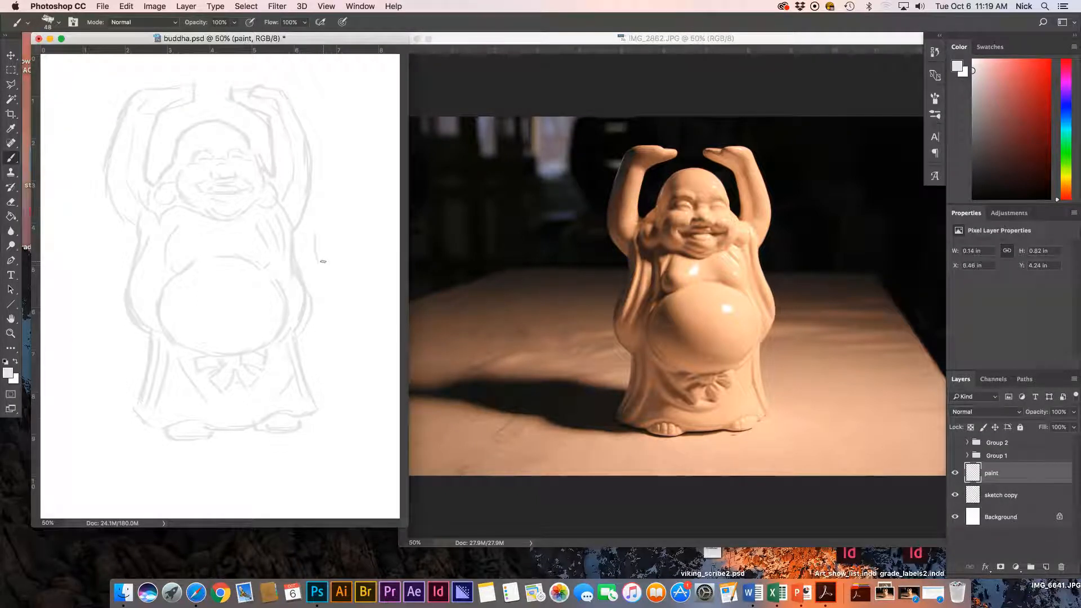
key(super+z)
Check the Background and sketch copy layers, make paint the active layer, and enlarge the window.
click(997, 522)
click(956, 518)
click(955, 517)
click(955, 495)
click(955, 496)
click(955, 495)
click(955, 495)
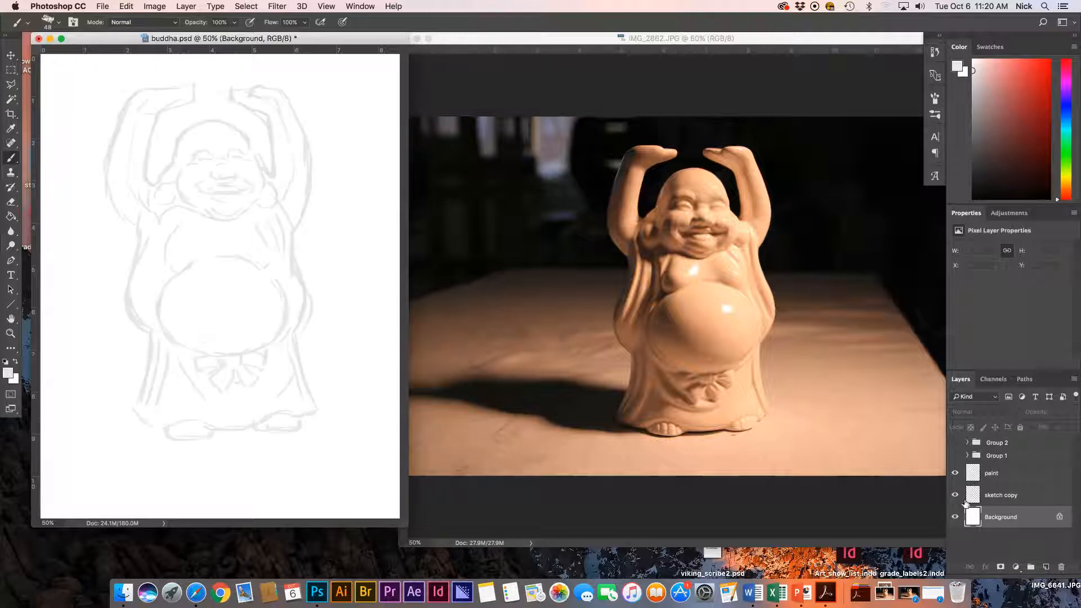
click(1002, 478)
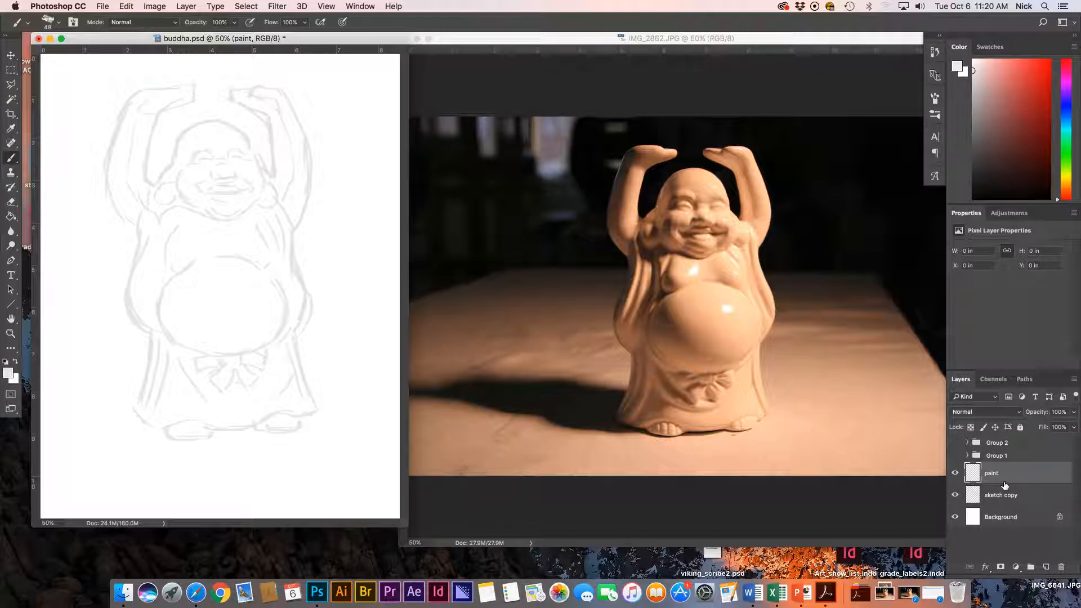
drag(407, 527, 443, 545)
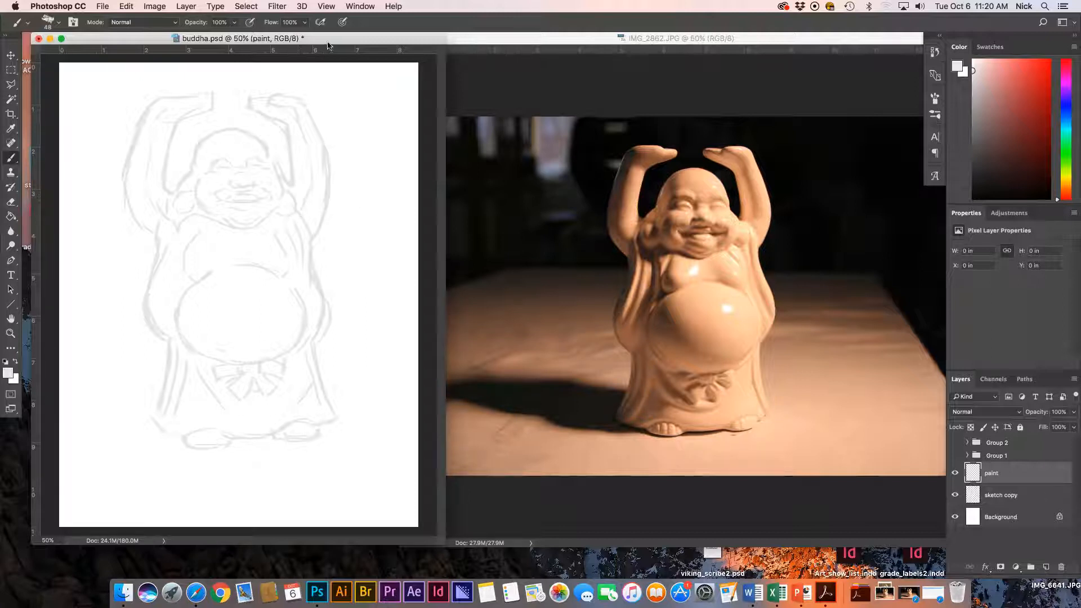
drag(347, 40, 342, 40)
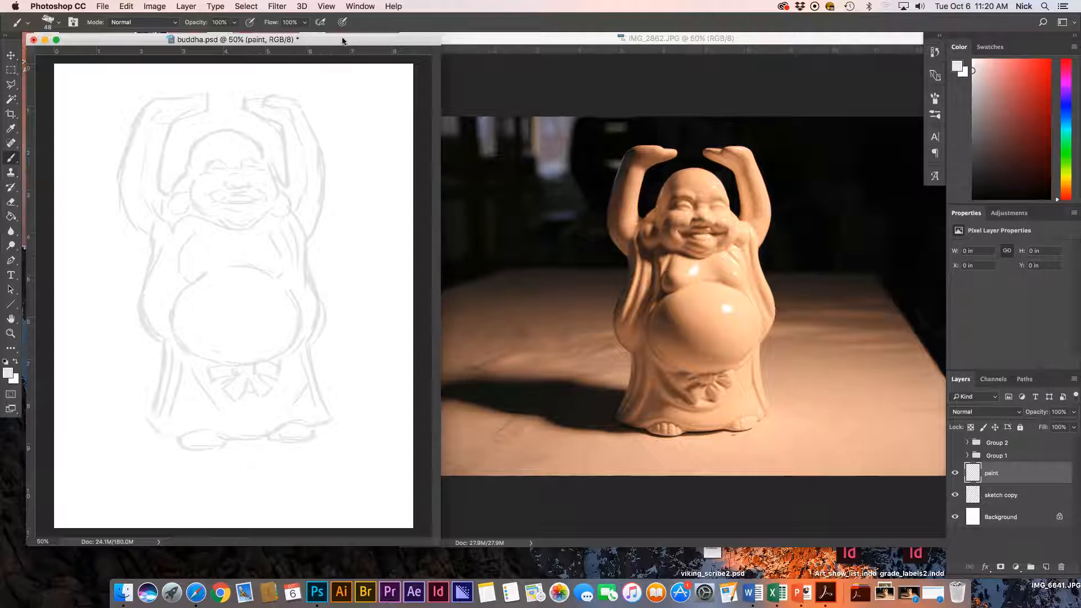
click(356, 6)
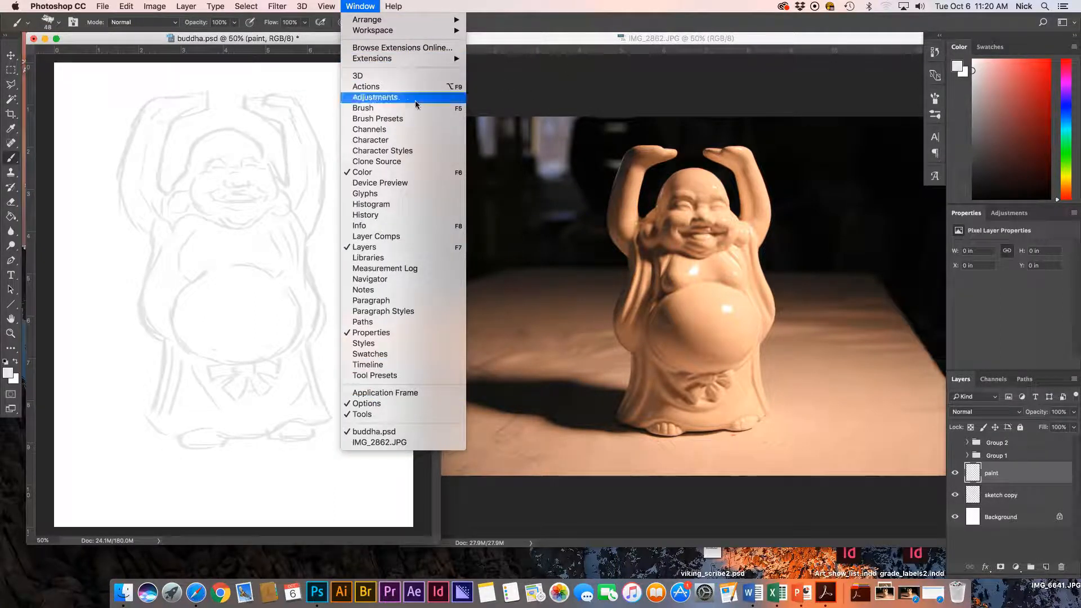
click(558, 39)
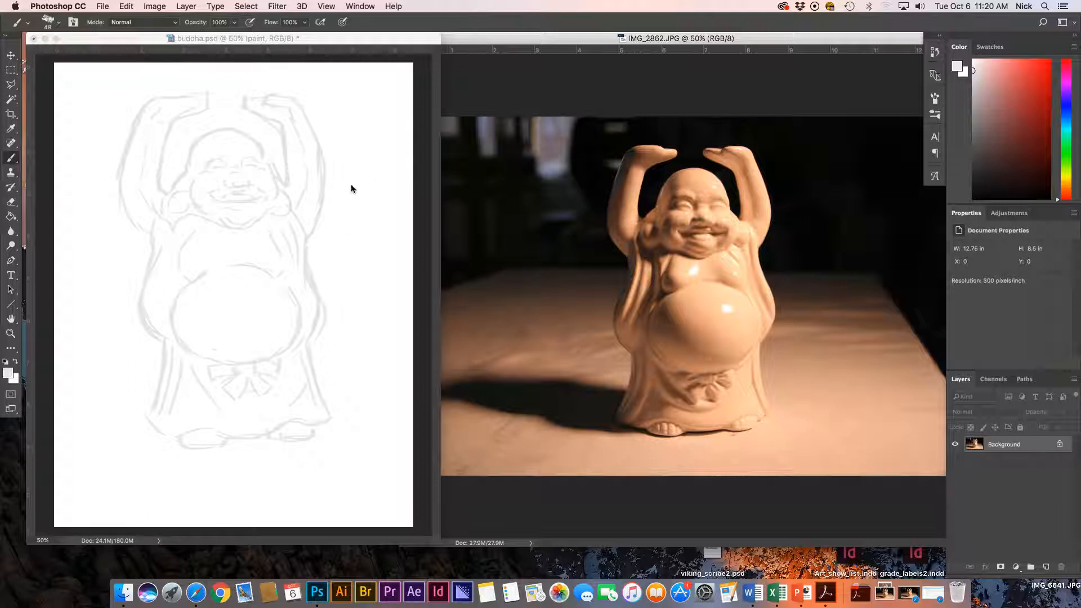
click(361, 7)
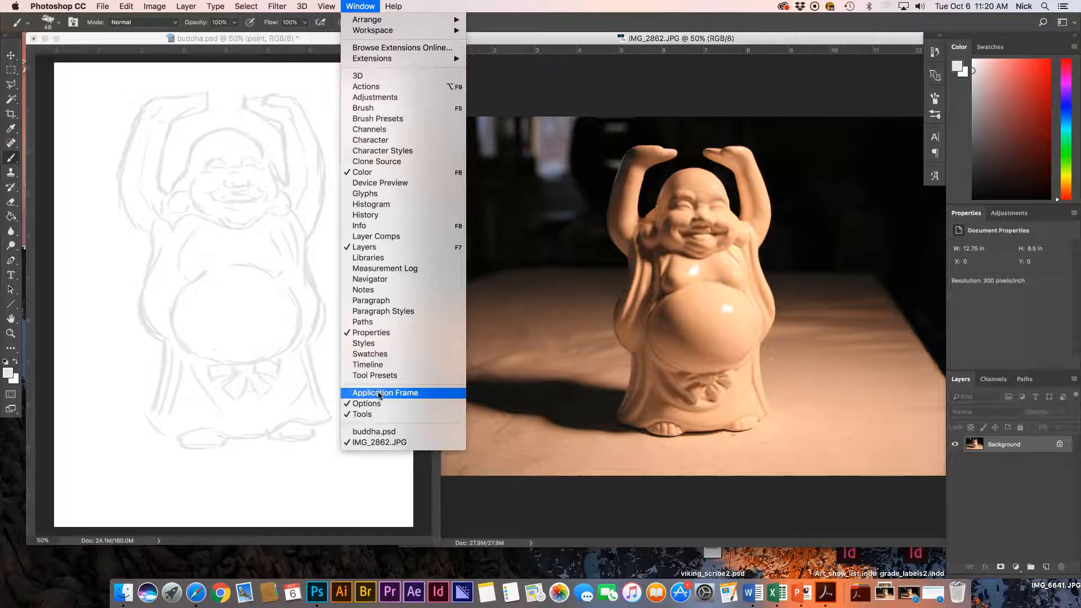
click(366, 50)
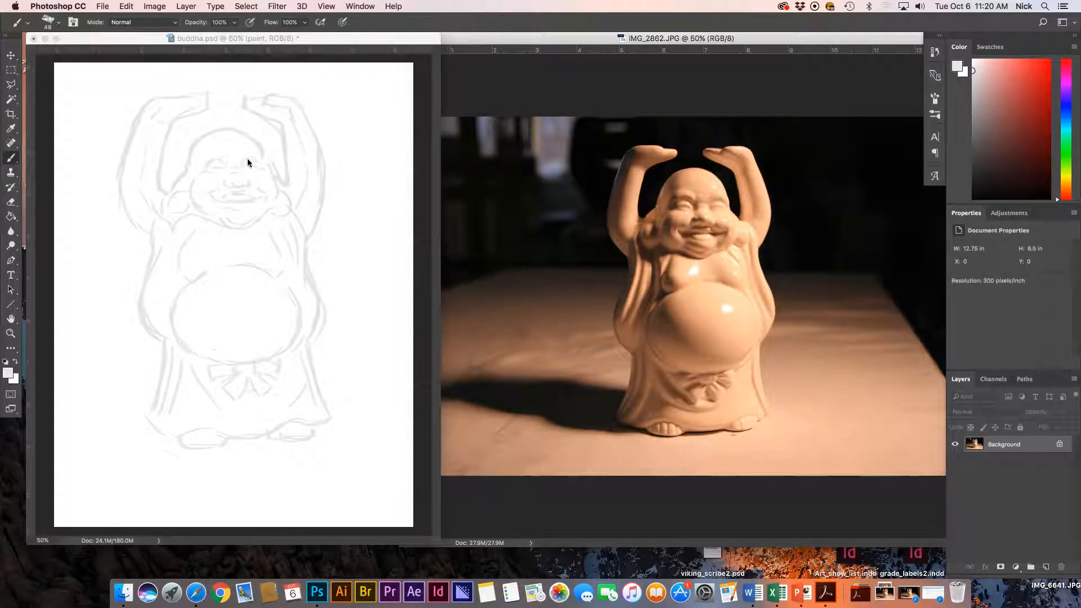
click(328, 40)
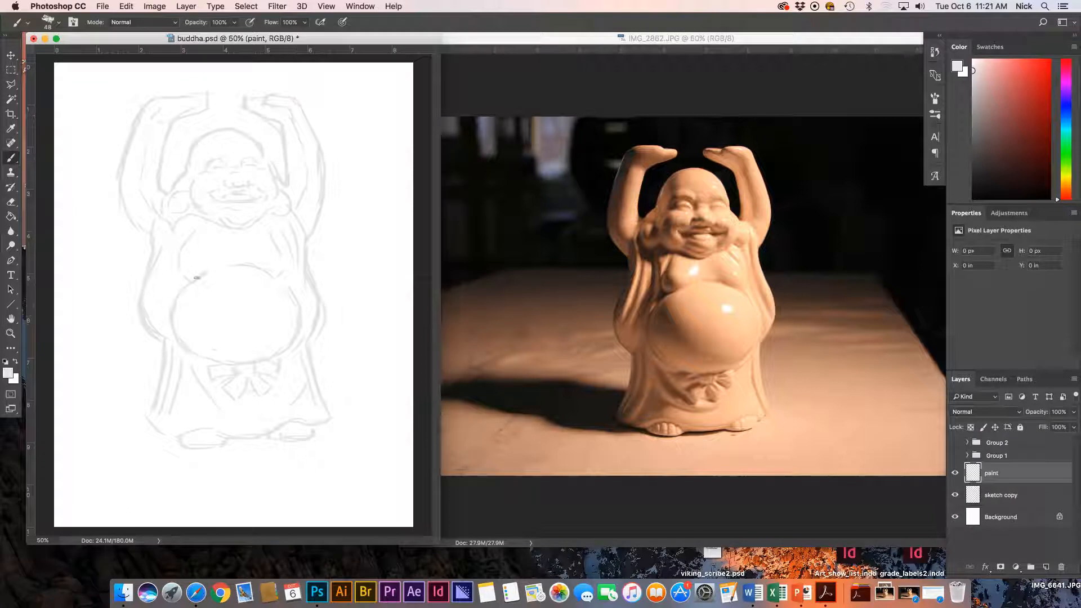
click(267, 208)
Switch to the Gradient tool and reset colours to default black and white.
click(12, 87)
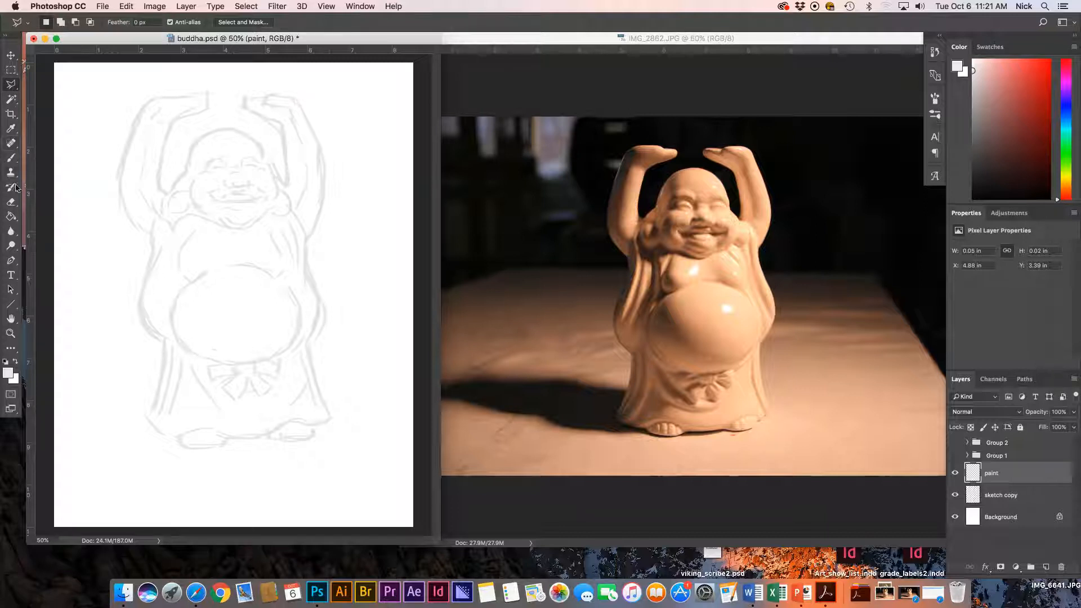
click(12, 216)
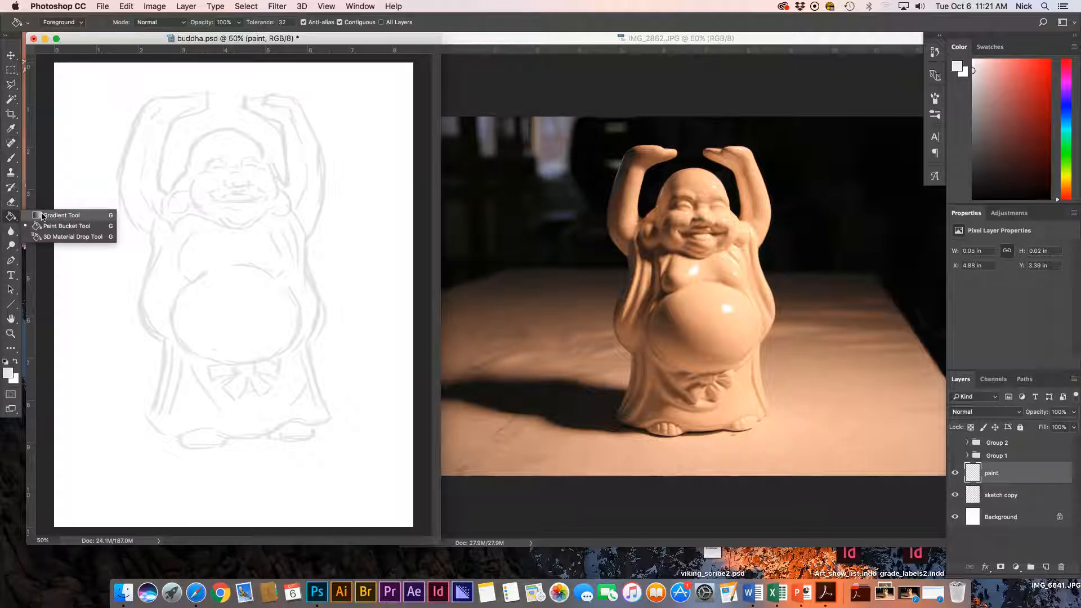
click(59, 215)
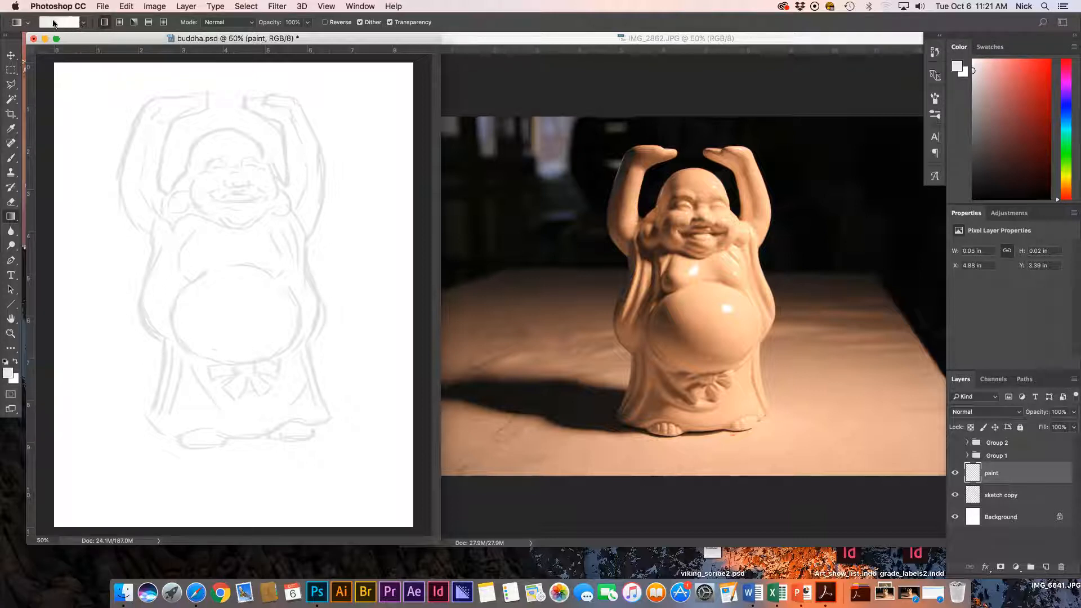
click(5, 363)
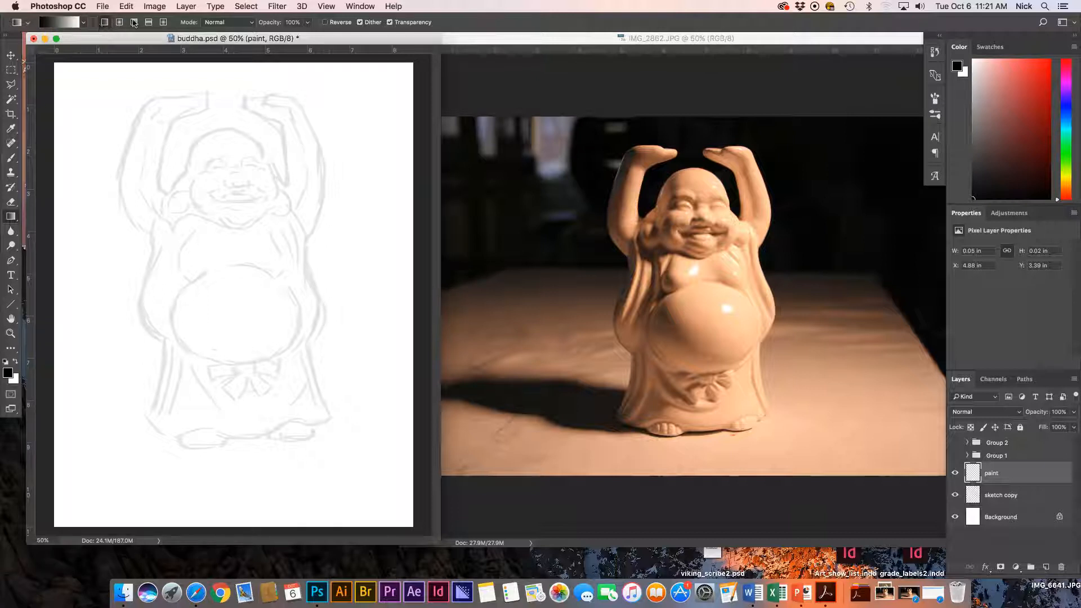
Set the gradient to the Foreground to Transparent preset at 33% opacity.
click(83, 23)
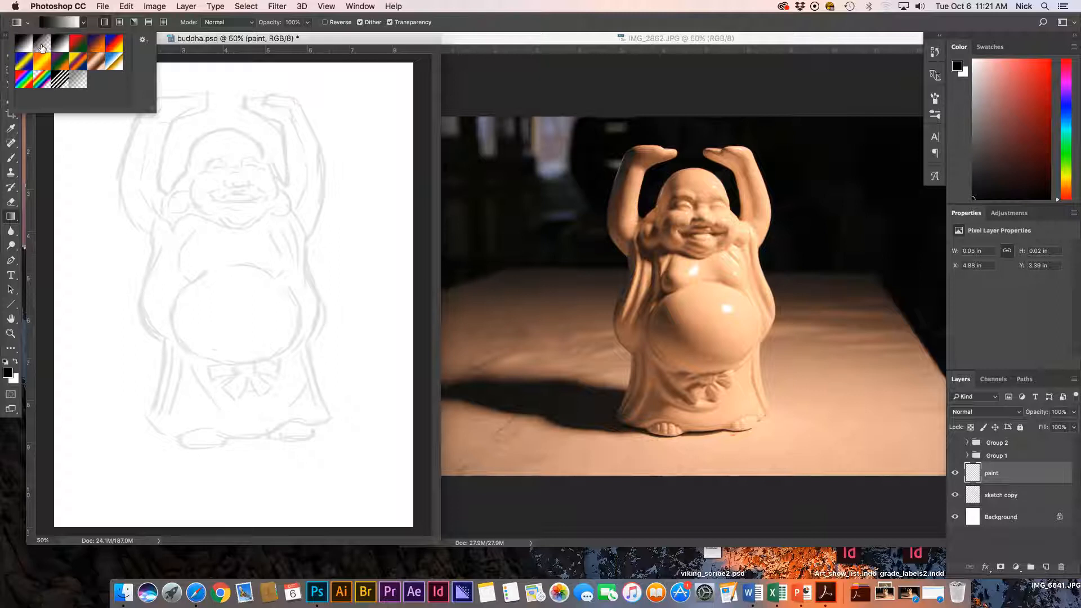
click(43, 45)
click(85, 23)
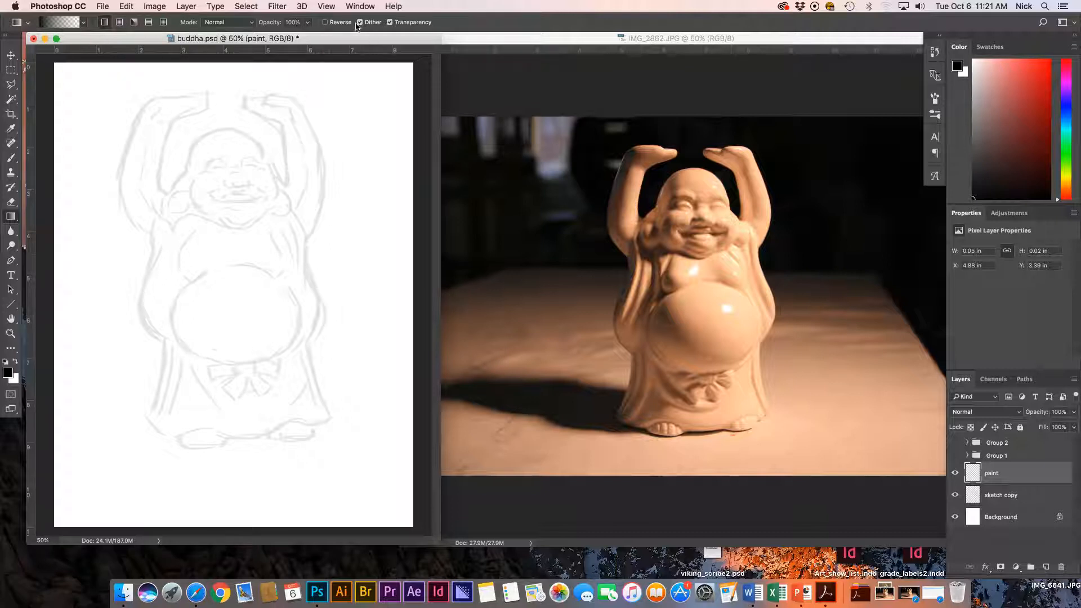
click(293, 22)
text(33)
key(Return)
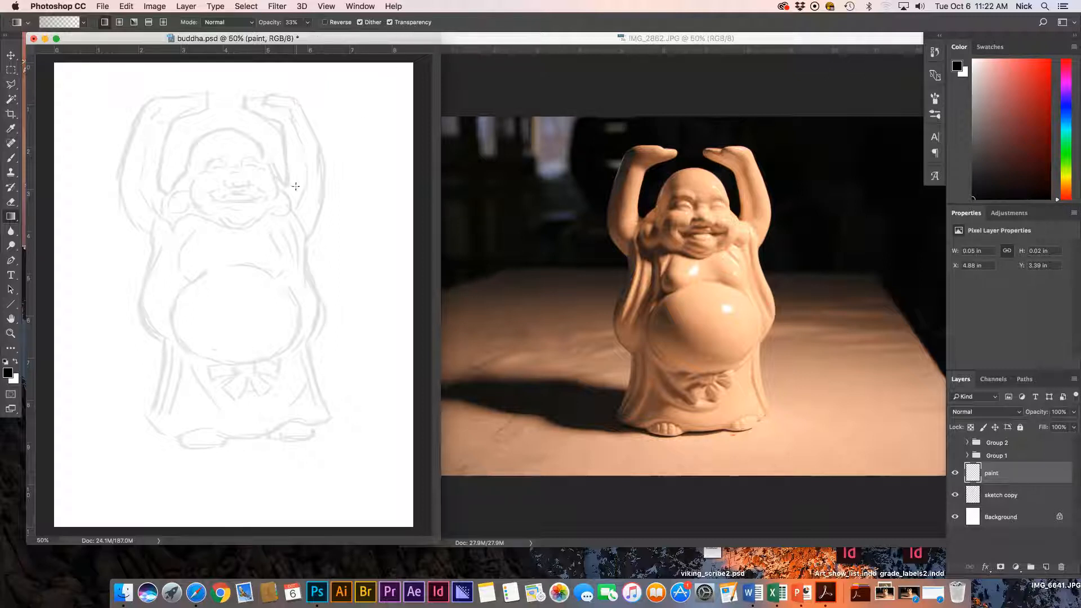
click(11, 85)
Trace a lasso selection around the buddha's full silhouette, undoing a stray black brush stroke.
mouse_move(152, 258)
mouse_down()
mouse_move(119, 184)
mouse_move(149, 99)
mouse_move(199, 91)
mouse_move(209, 103)
mouse_move(163, 137)
mouse_move(168, 193)
mouse_move(196, 141)
mouse_move(228, 130)
mouse_move(247, 134)
mouse_move(286, 186)
mouse_move(278, 127)
mouse_move(242, 105)
mouse_move(298, 105)
mouse_move(324, 164)
mouse_move(307, 240)
mouse_move(317, 262)
mouse_move(305, 260)
mouse_move(322, 304)
mouse_move(314, 426)
mouse_move(300, 439)
mouse_move(186, 446)
mouse_move(148, 422)
mouse_move(163, 360)
mouse_move(139, 294)
mouse_move(152, 255)
mouse_up()
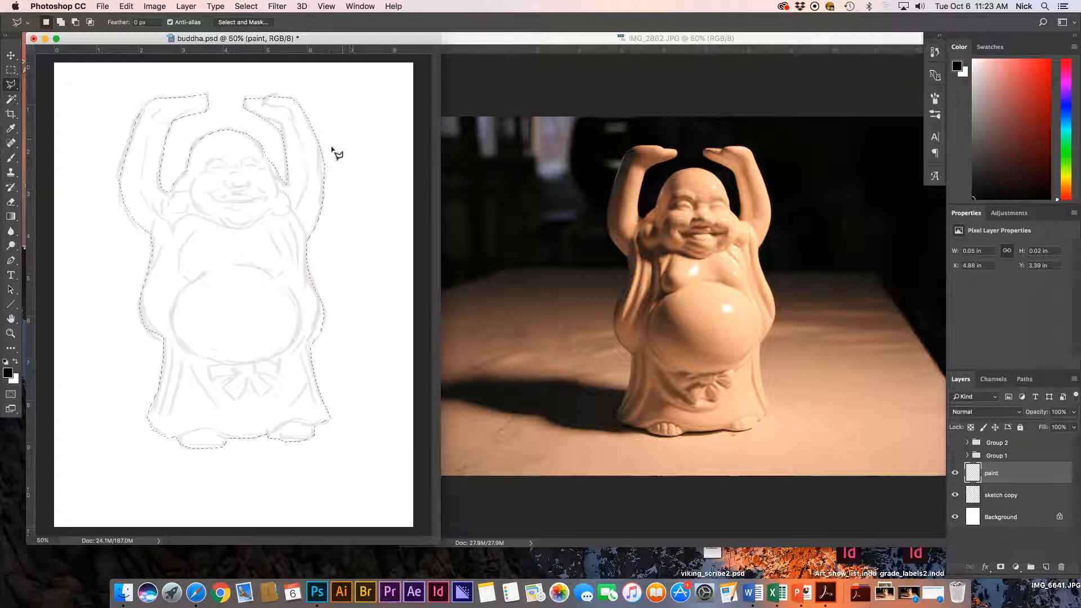
key(b)
mouse_move(315, 135)
mouse_down()
mouse_move(291, 201)
mouse_move(302, 243)
mouse_up()
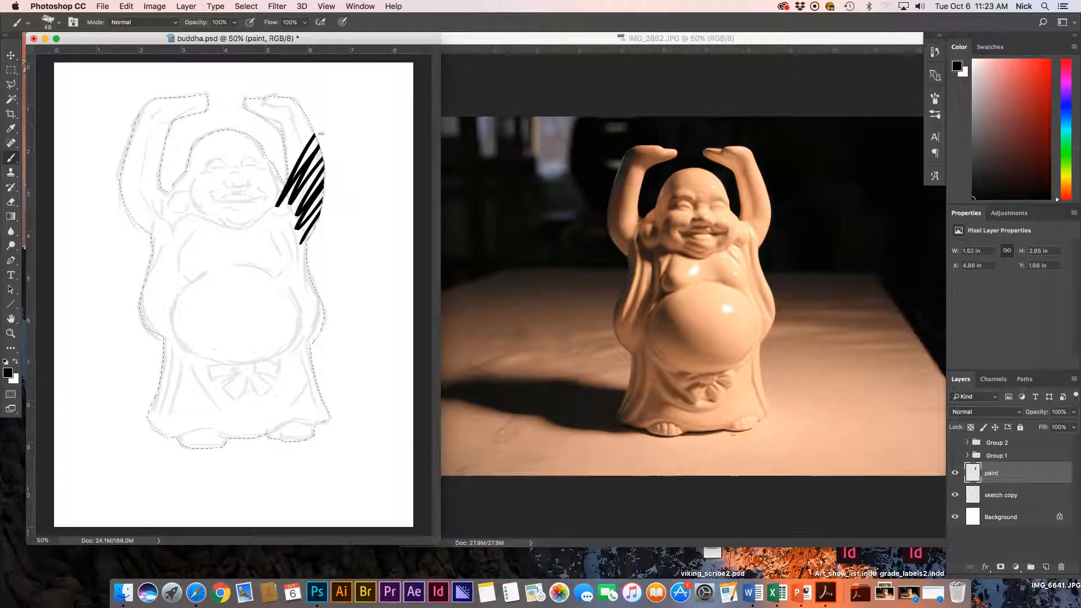
key(super+z)
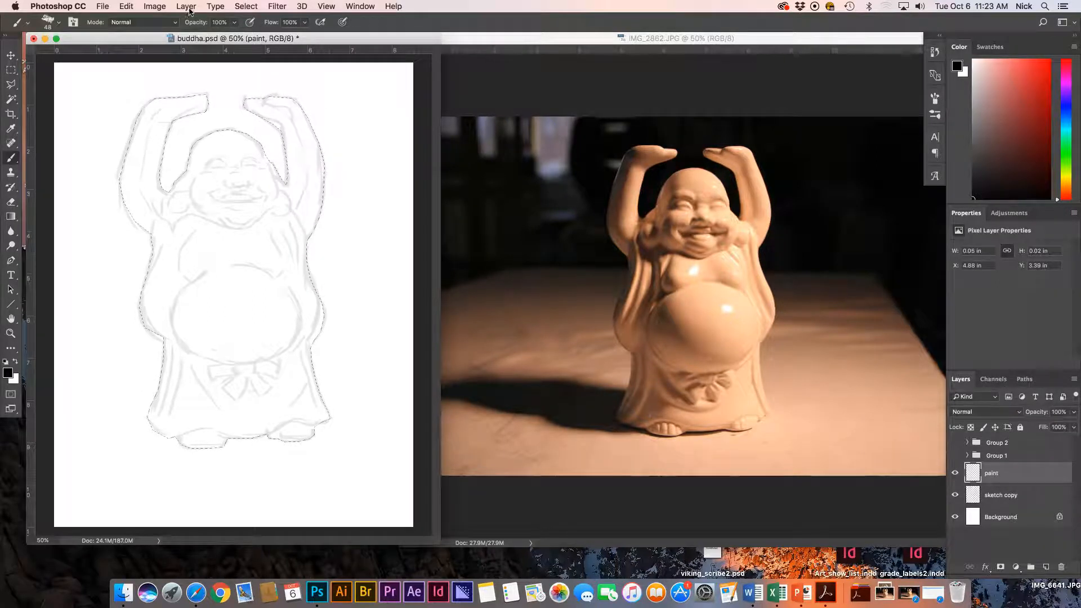
Save the outline selection as a channel named 'figure', then deselect with Cmd+D.
click(246, 8)
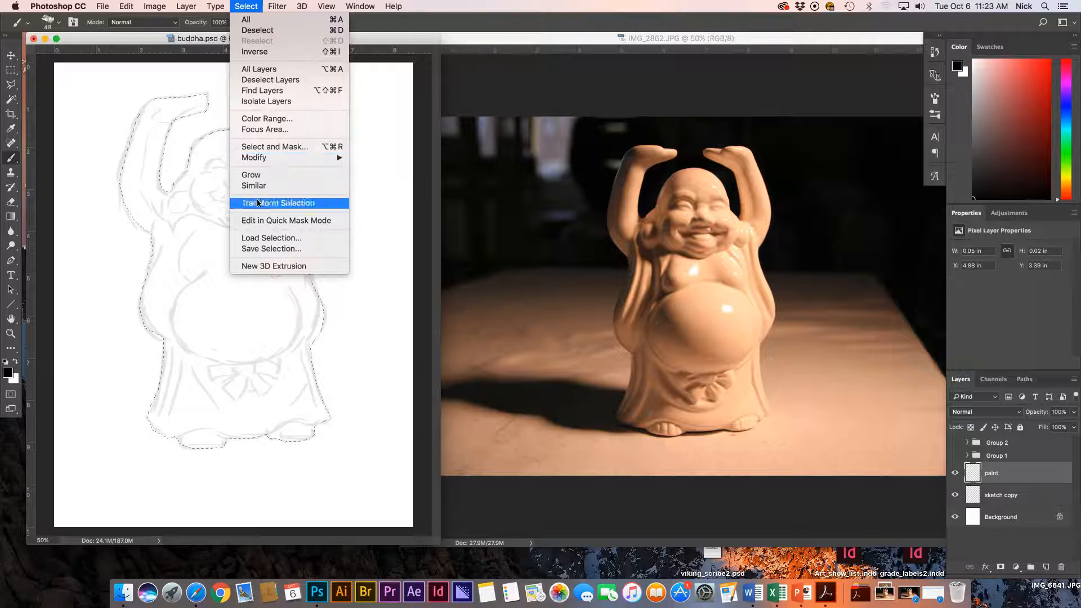
click(265, 248)
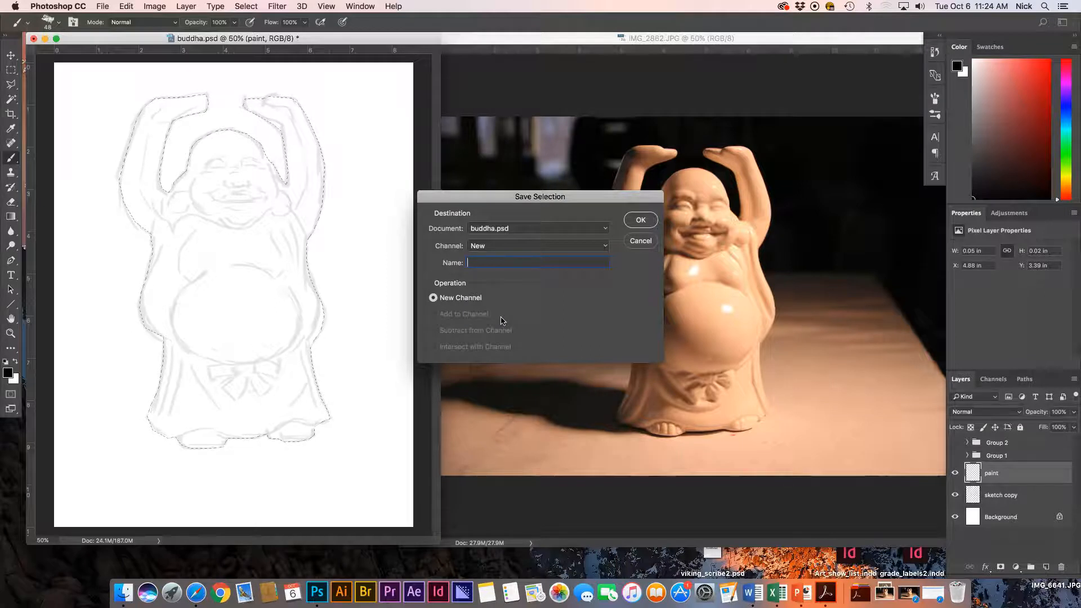
text(figure)
click(641, 222)
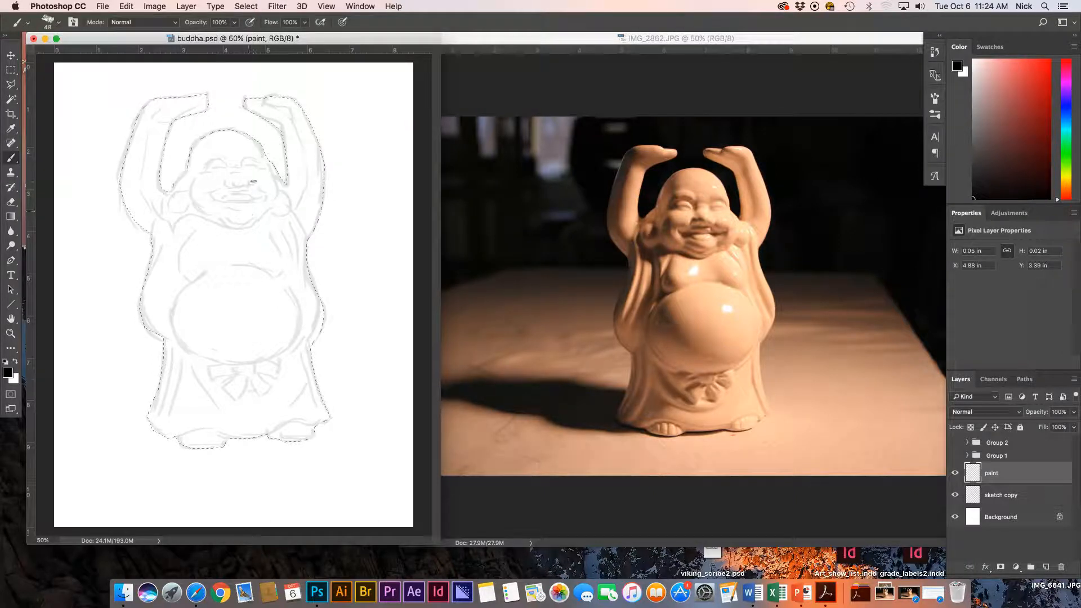
key(super+d)
Set the foreground colour to the muted dark brown 5f4121 (hue 31).
click(11, 216)
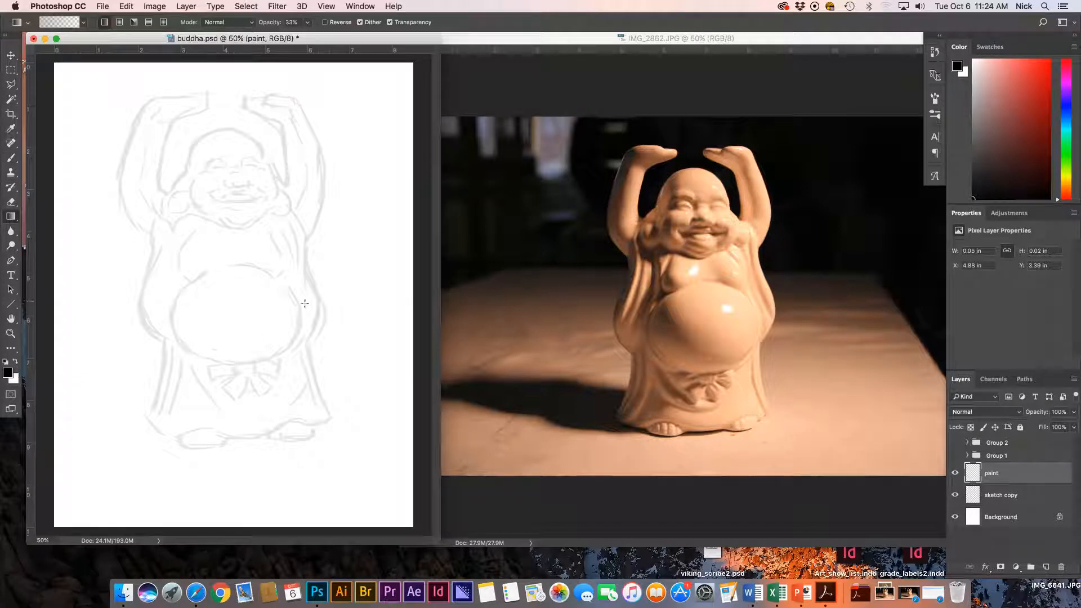
click(8, 373)
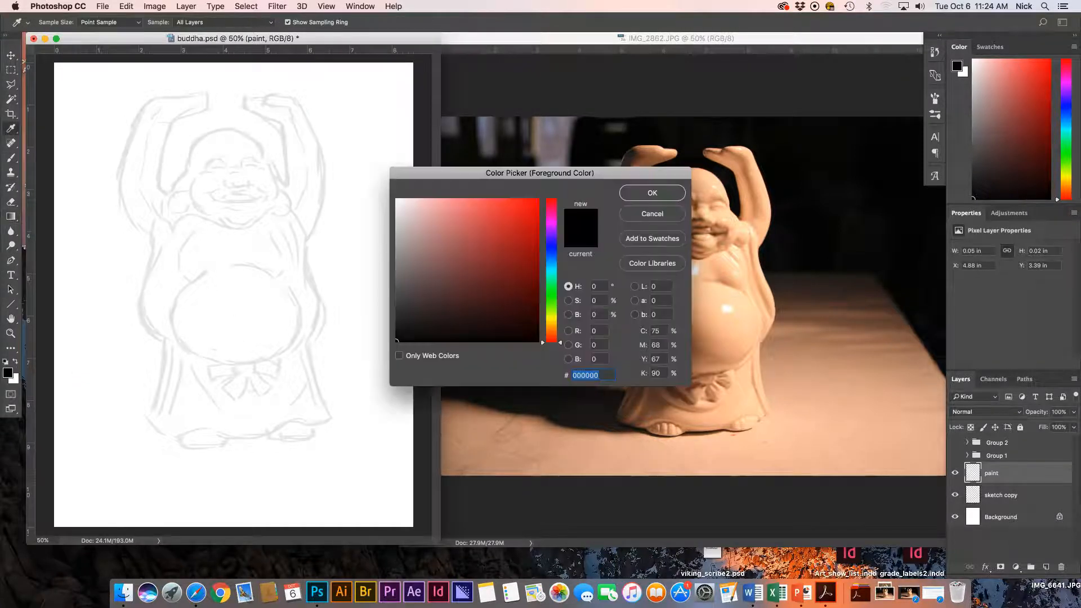
click(545, 330)
drag(443, 250, 454, 295)
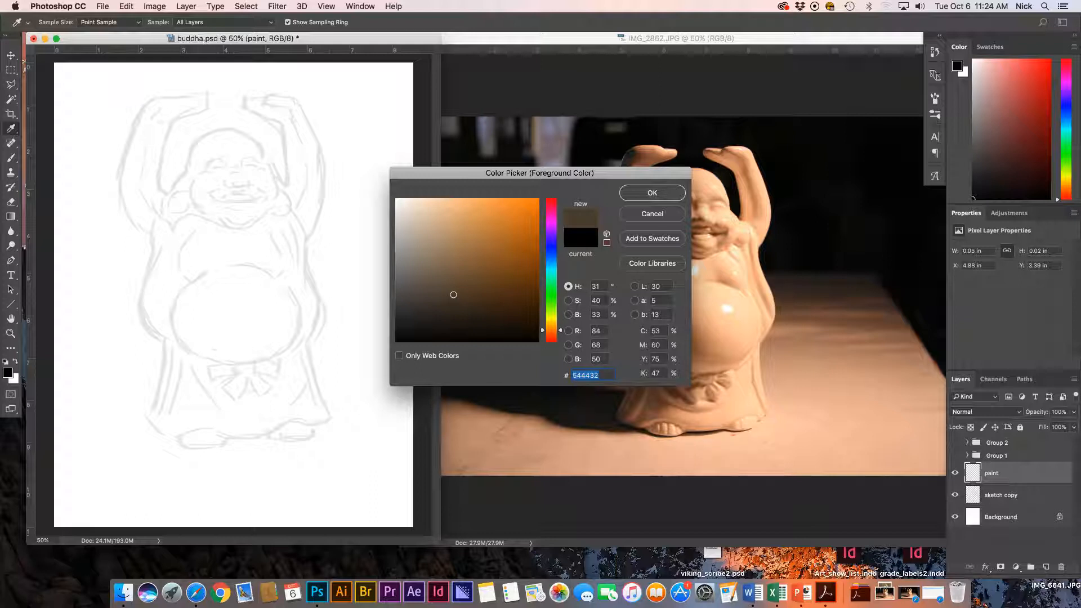
click(507, 297)
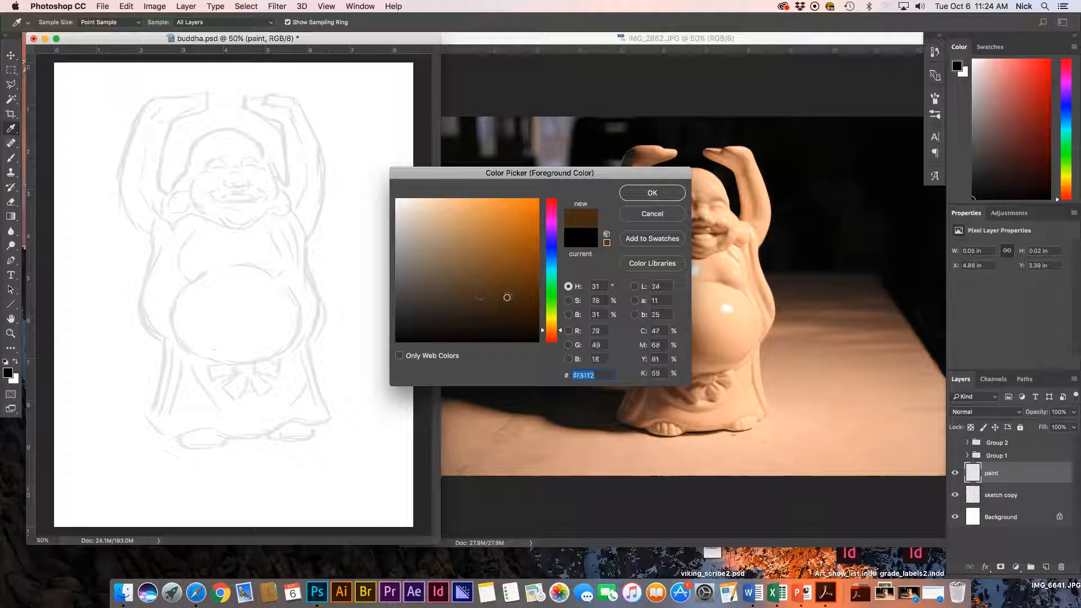
click(478, 298)
drag(478, 299, 534, 267)
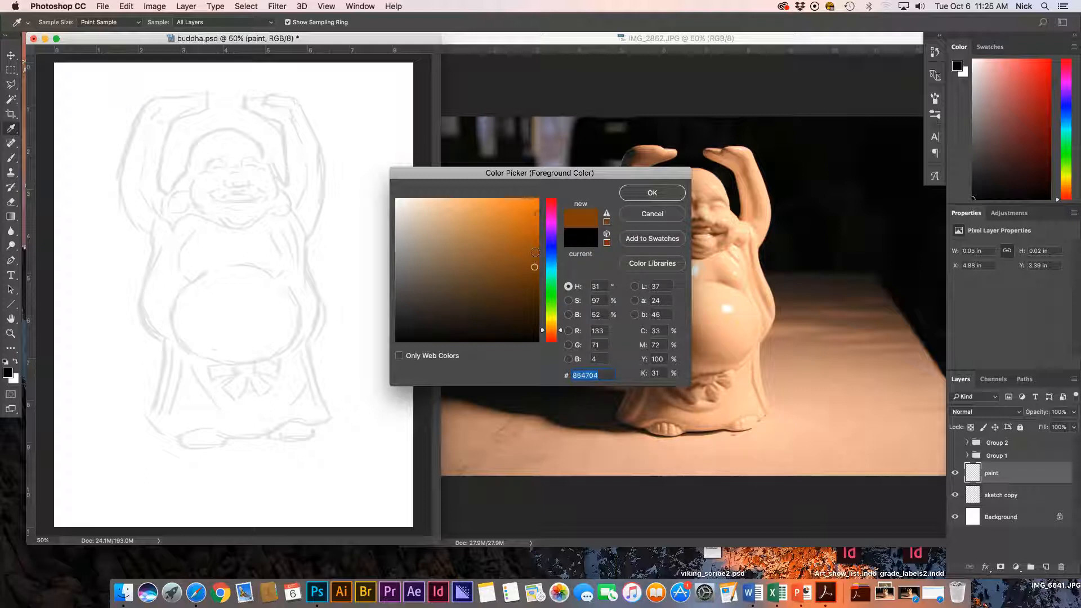
click(490, 289)
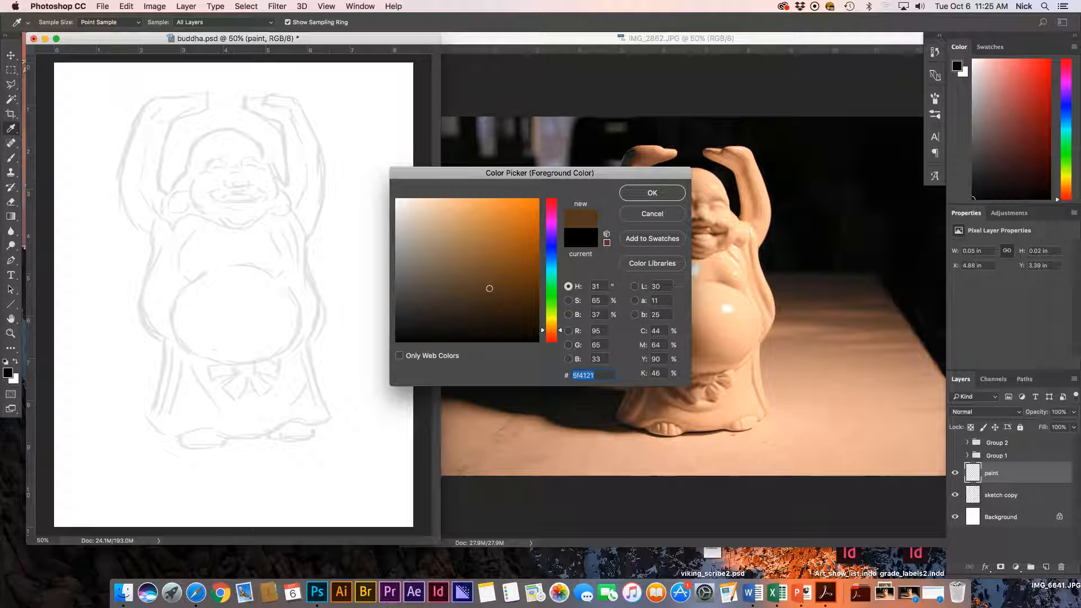
click(652, 193)
key(g)
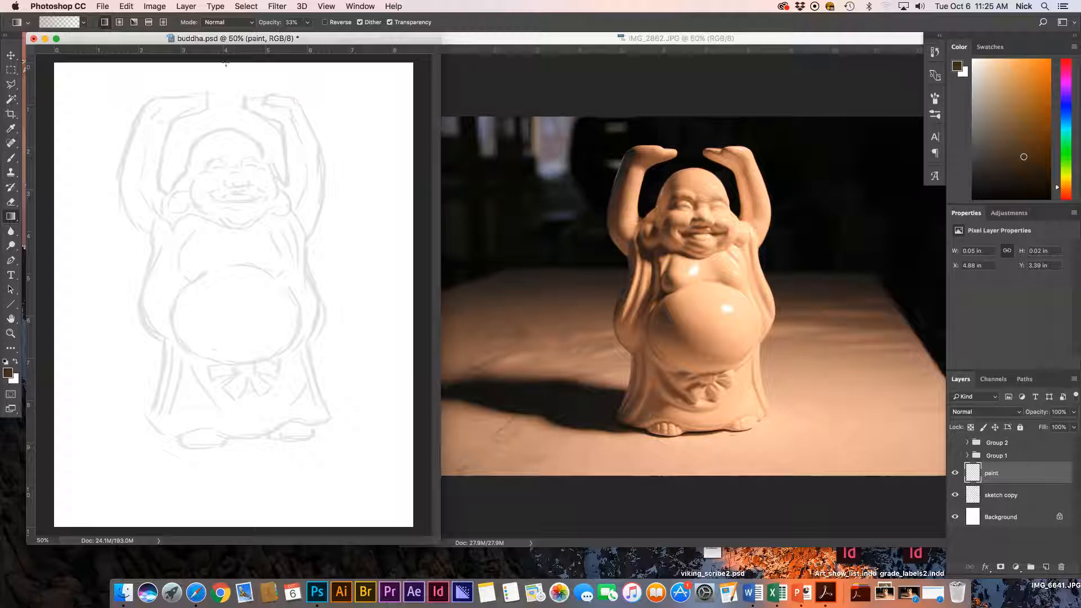
Lay dark brown gradients down from the canvas top and diagonally from the top-left.
drag(226, 63, 228, 331)
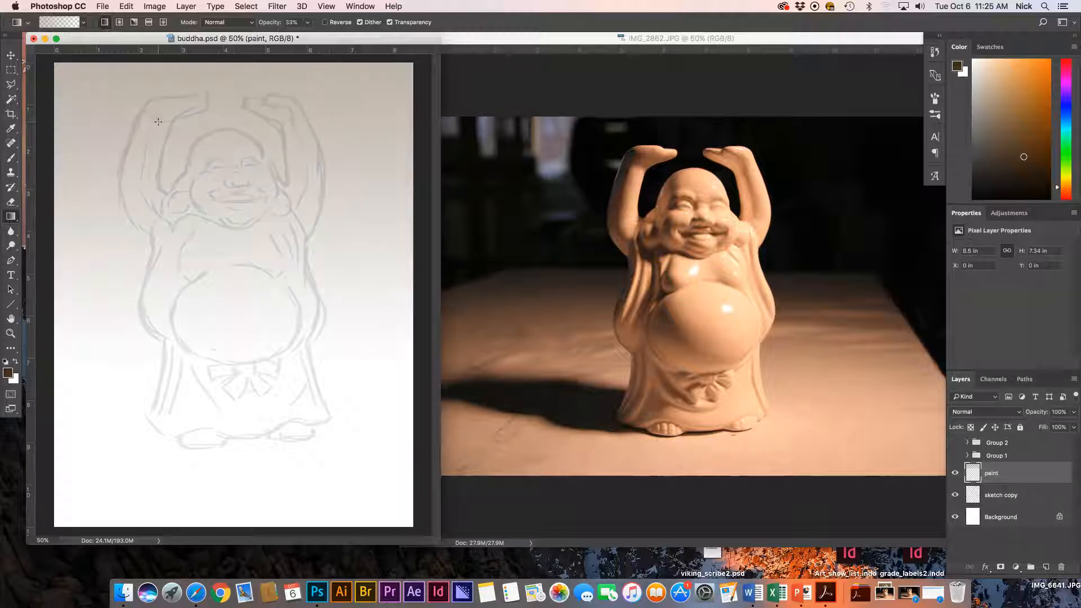
drag(88, 84, 198, 327)
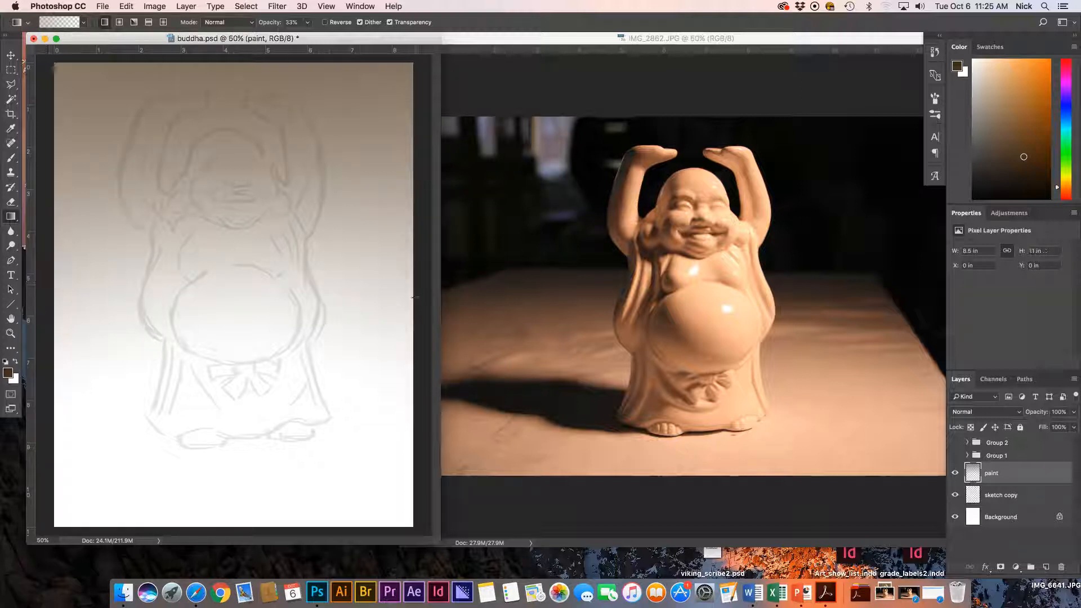
drag(54, 70, 408, 277)
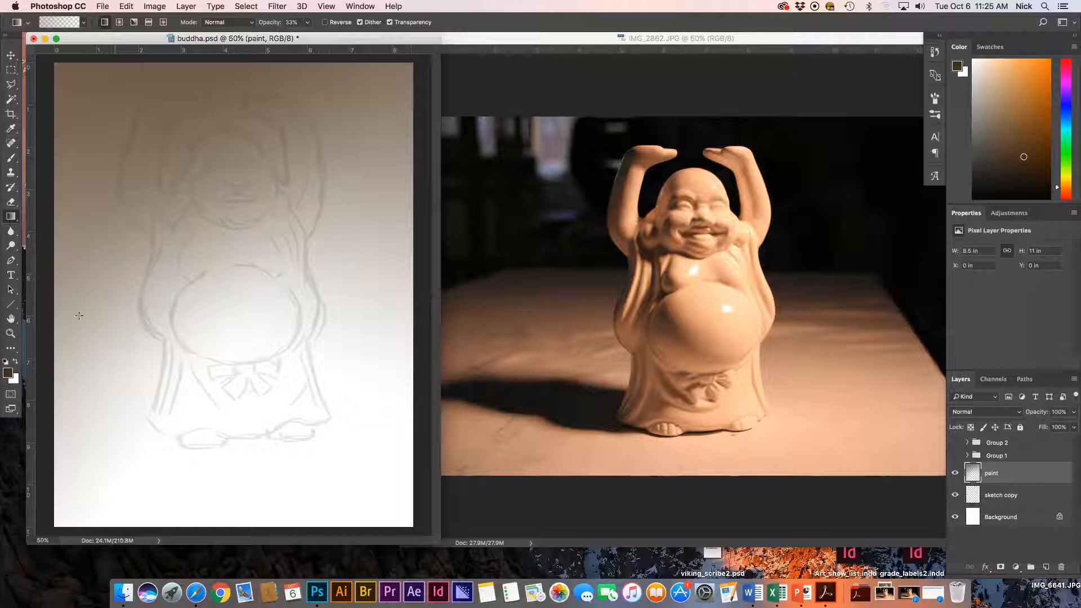
Switch to a lighter brown and add gradients from the top and the upper right.
click(8, 373)
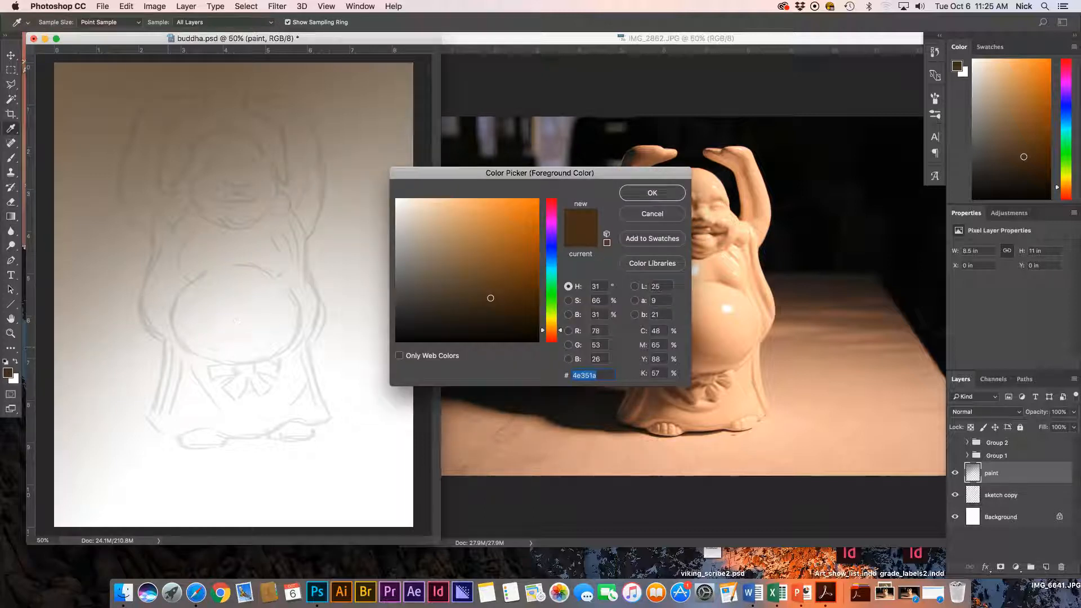
click(491, 262)
click(651, 193)
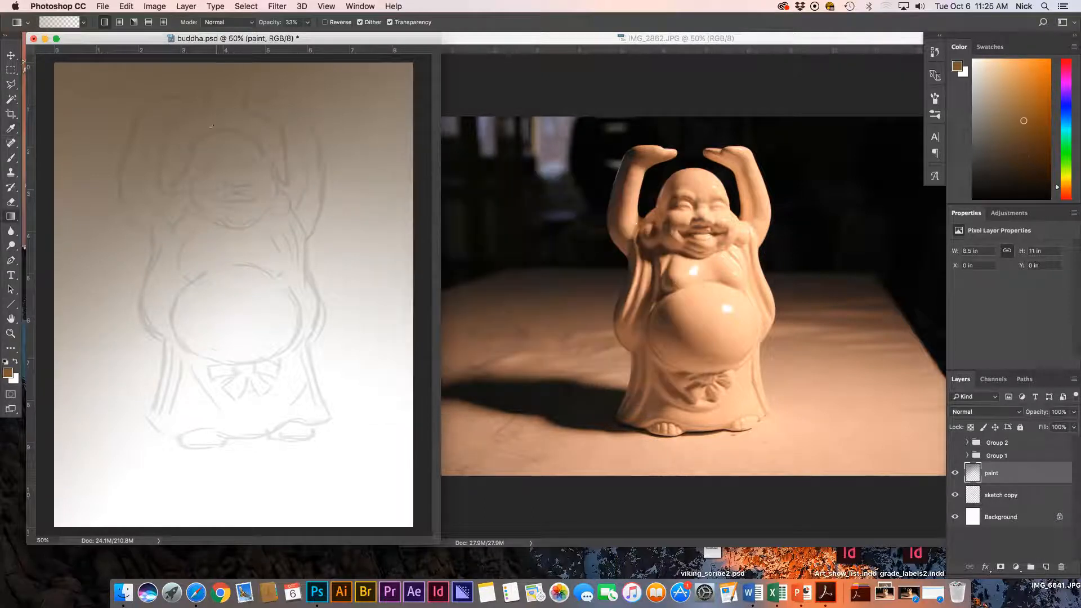
drag(169, 61, 231, 352)
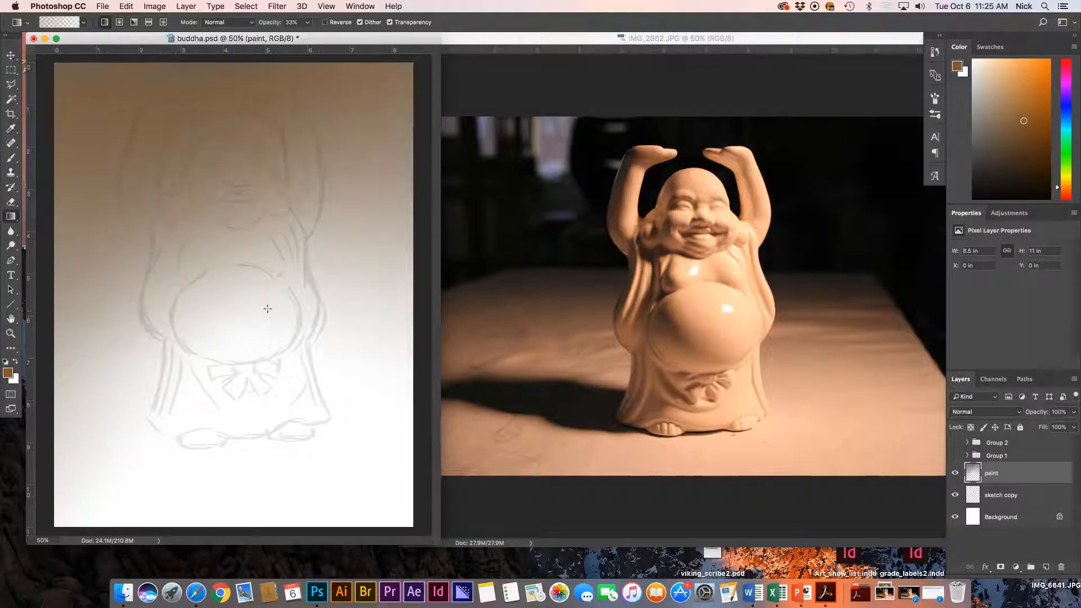
drag(420, 60, 191, 400)
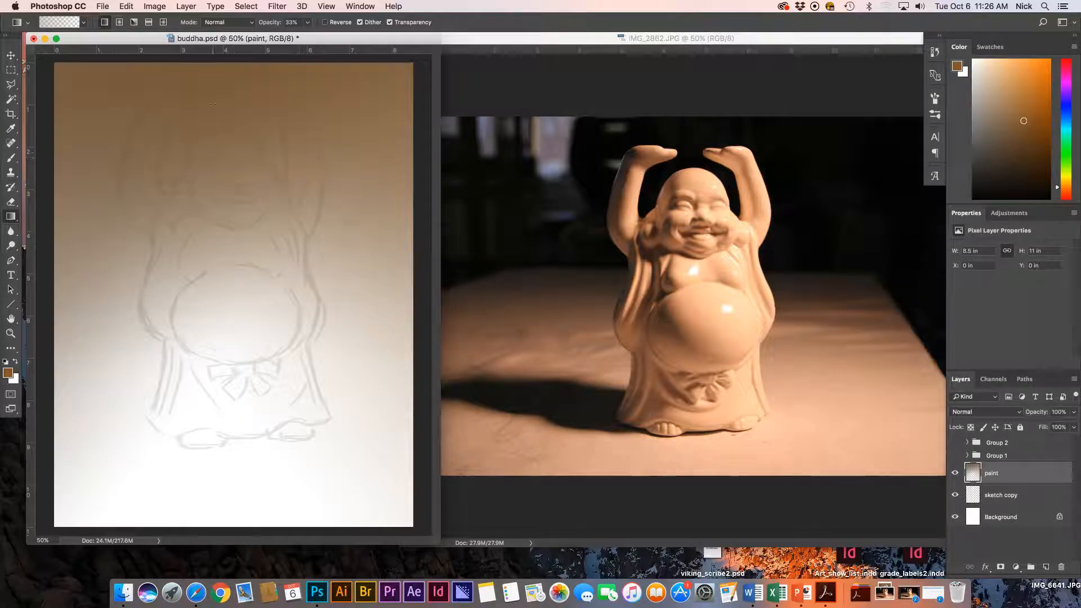
Load the 'figure' channel as a new selection through Select > Load Selection.
click(246, 7)
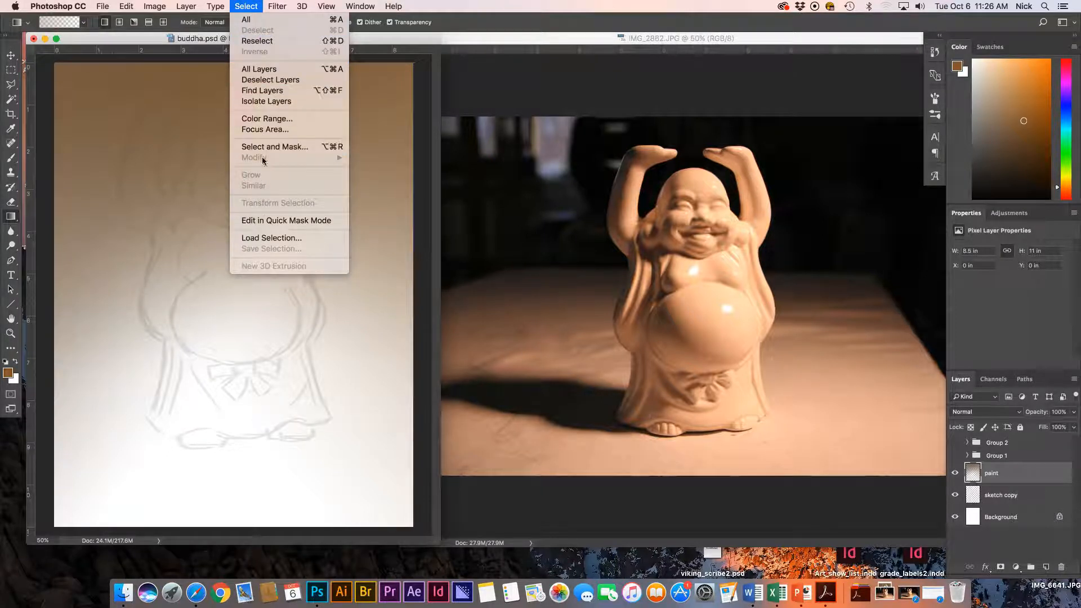
click(264, 239)
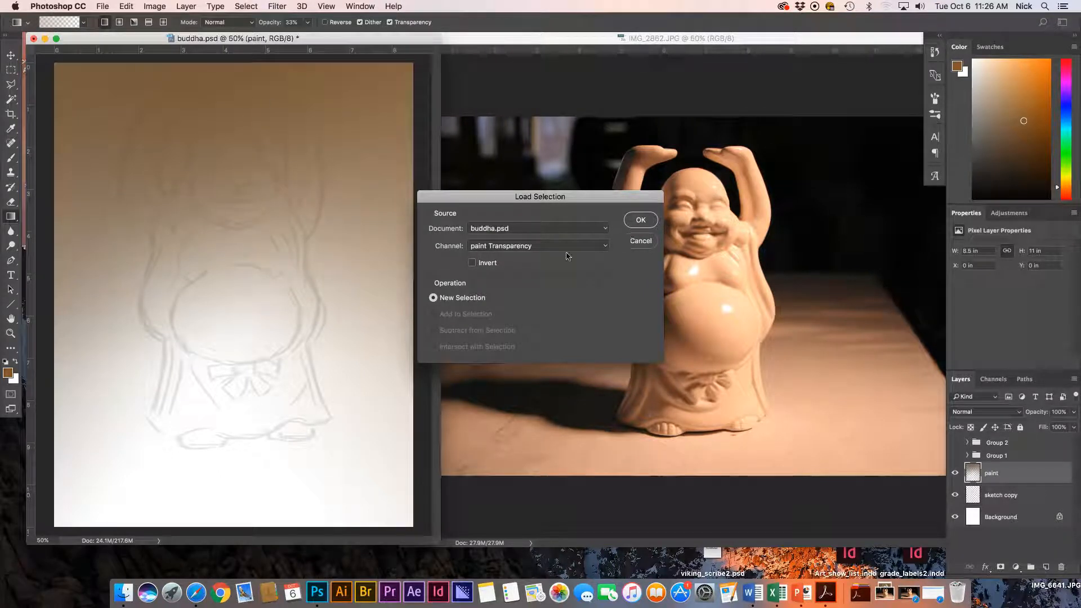
click(506, 247)
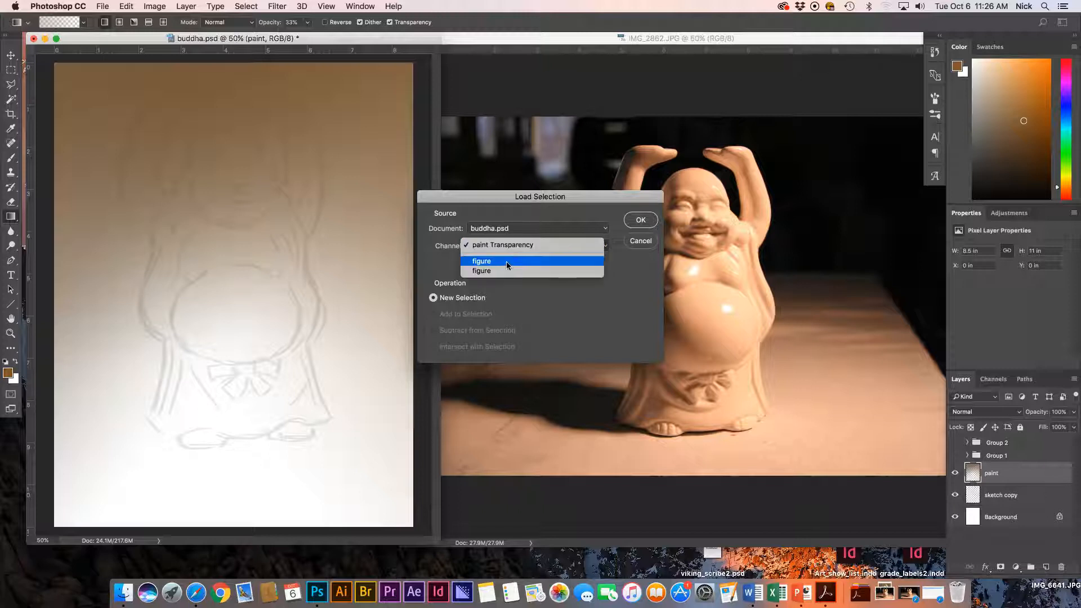
click(616, 263)
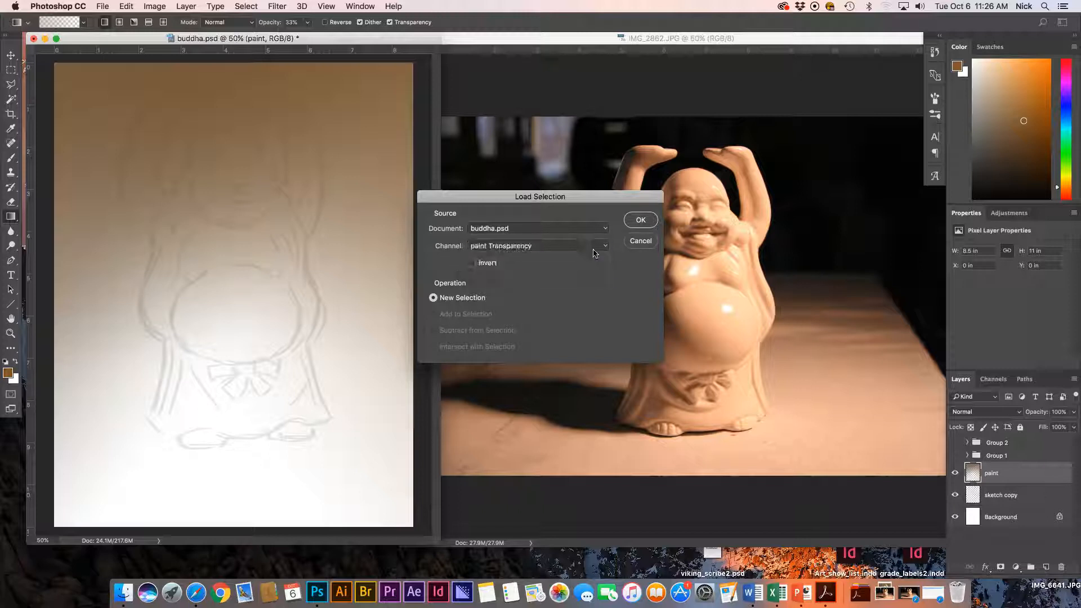
click(605, 250)
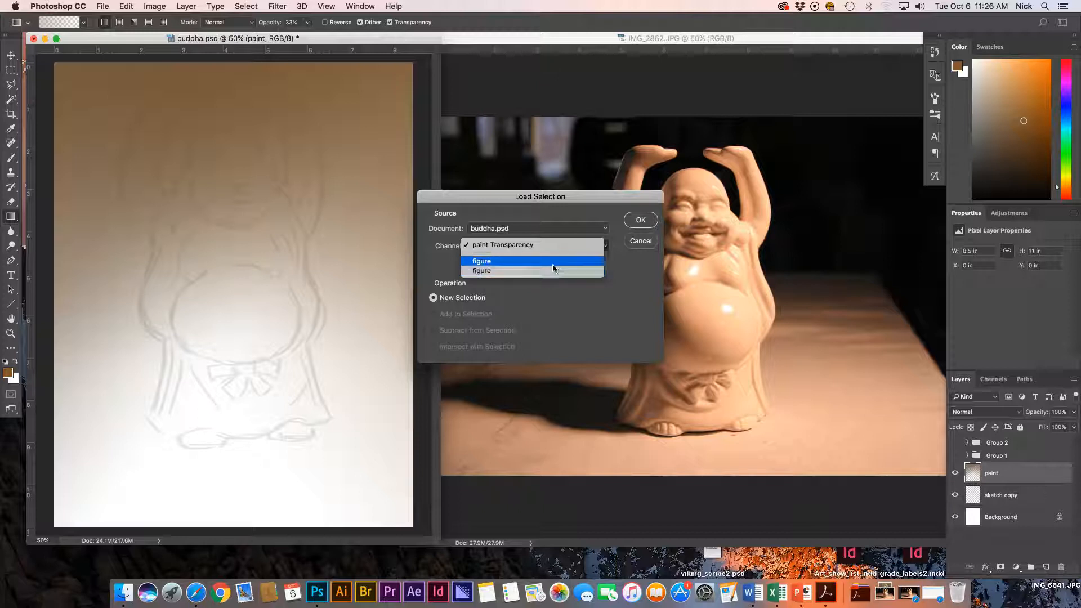
click(553, 262)
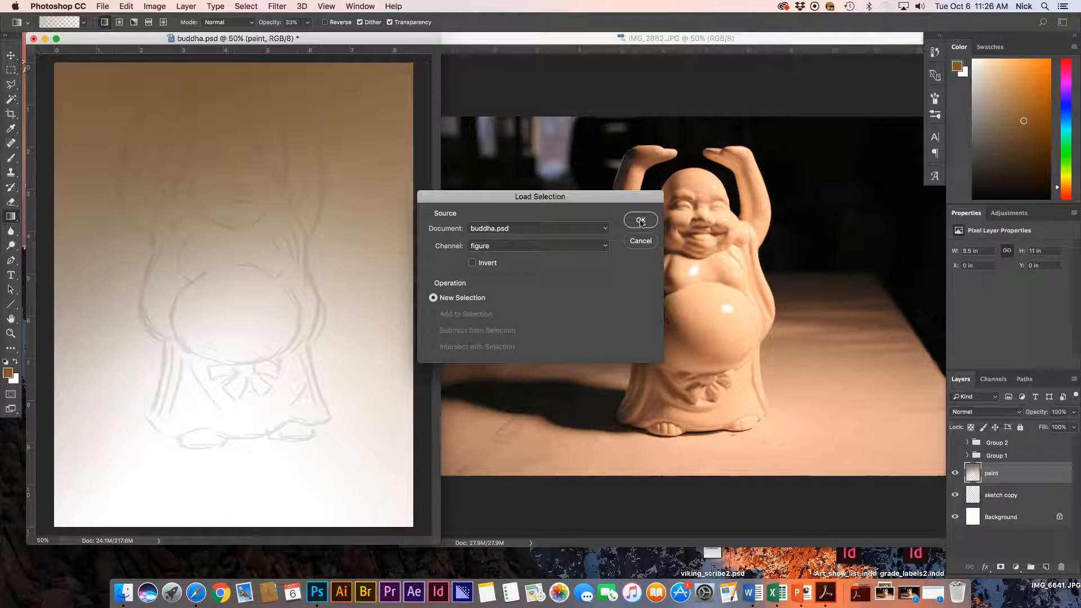
click(642, 221)
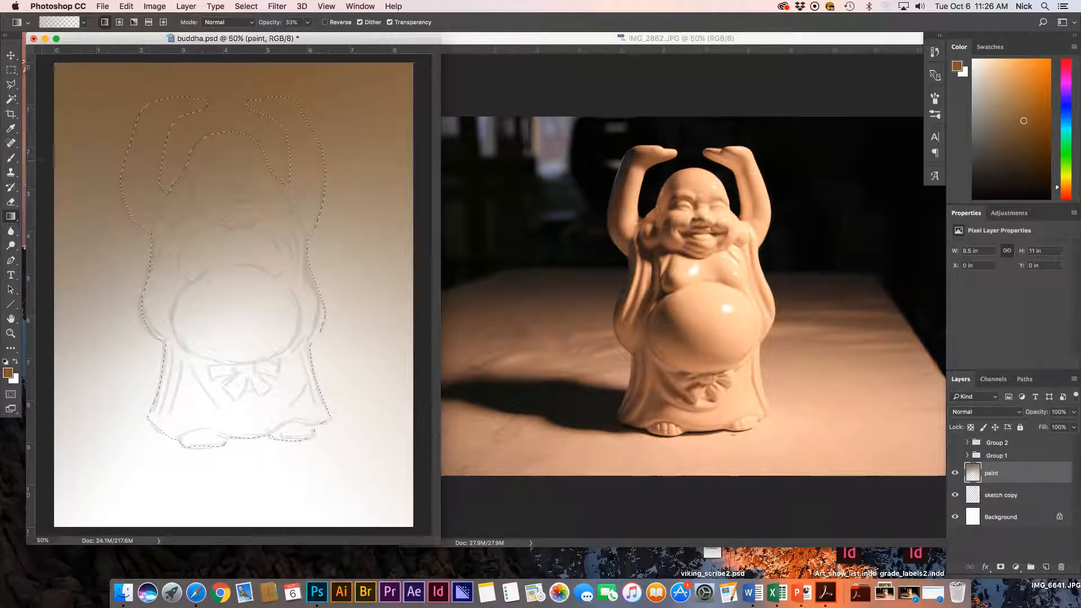
Change the foreground colour to a very dark brown, keeping the Gradient tool active.
click(8, 379)
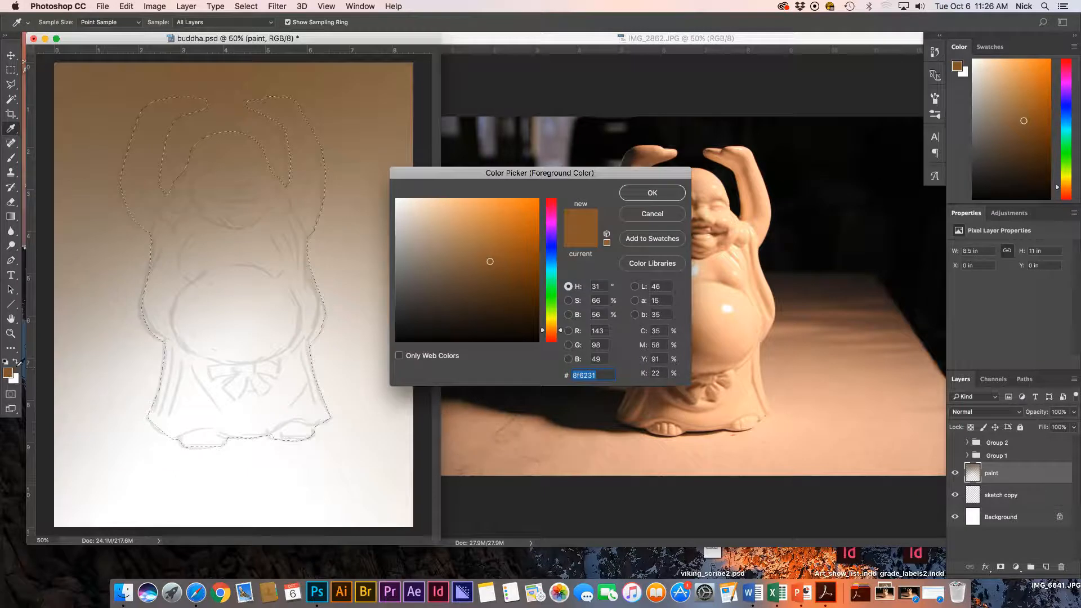
click(514, 303)
click(476, 311)
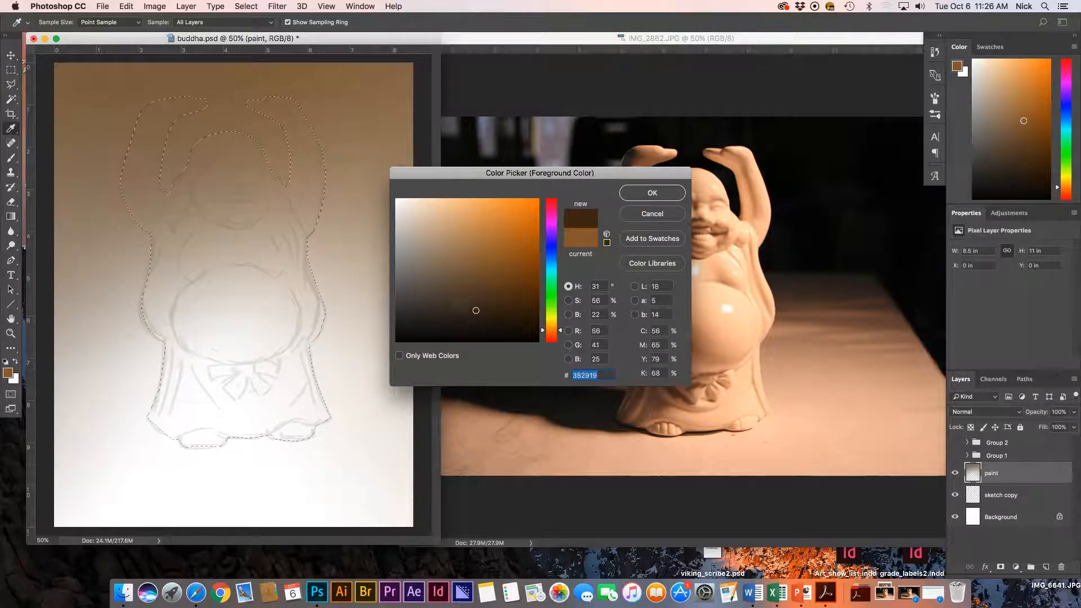
click(648, 195)
key(g)
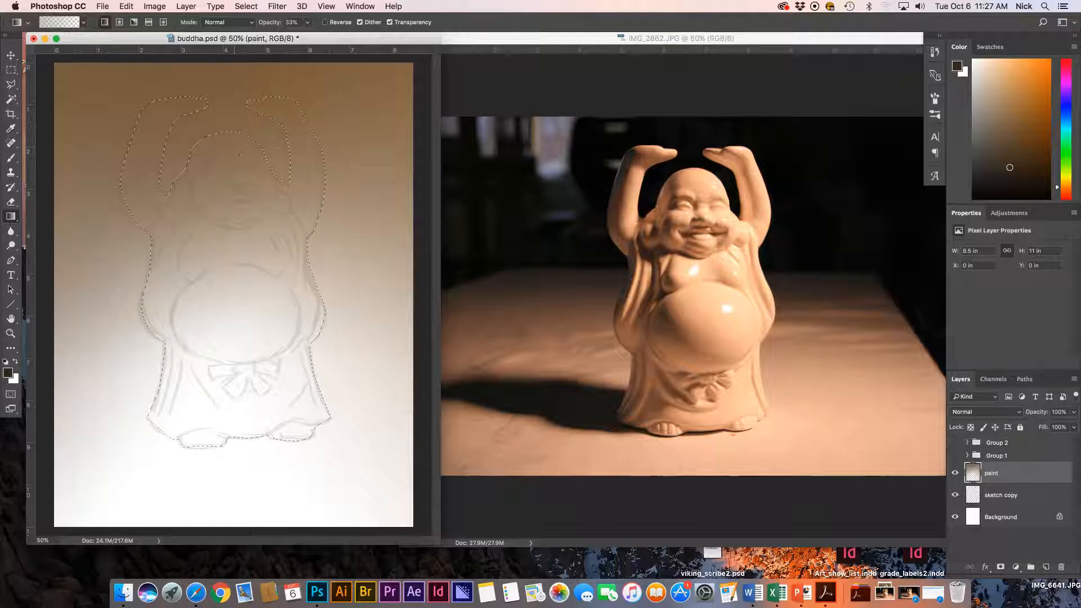
Invert the figure selection so only the background is selected, undoing a test brush stroke.
click(246, 6)
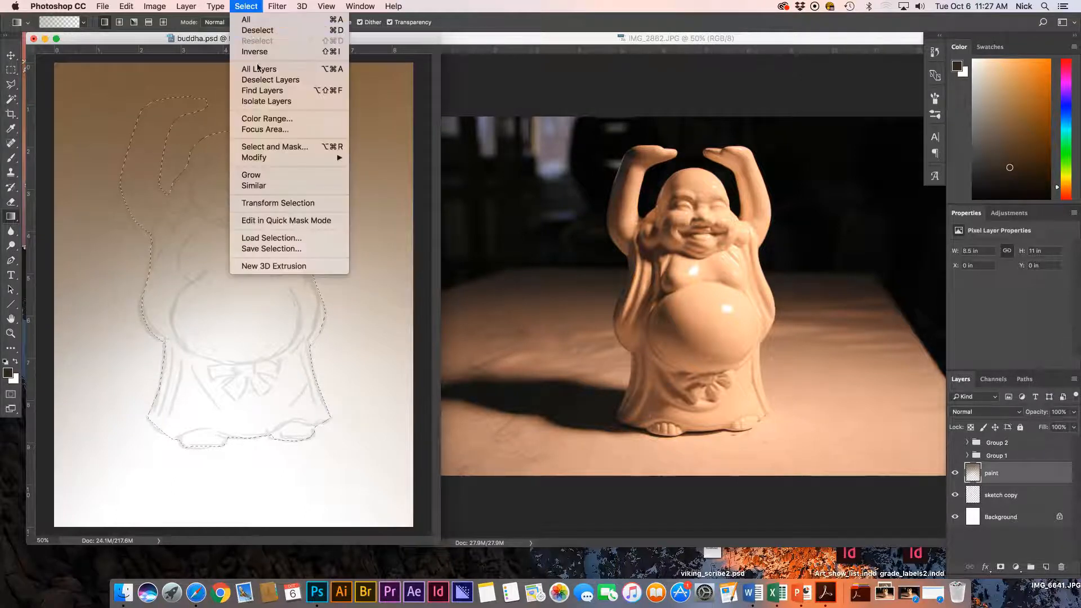
click(261, 54)
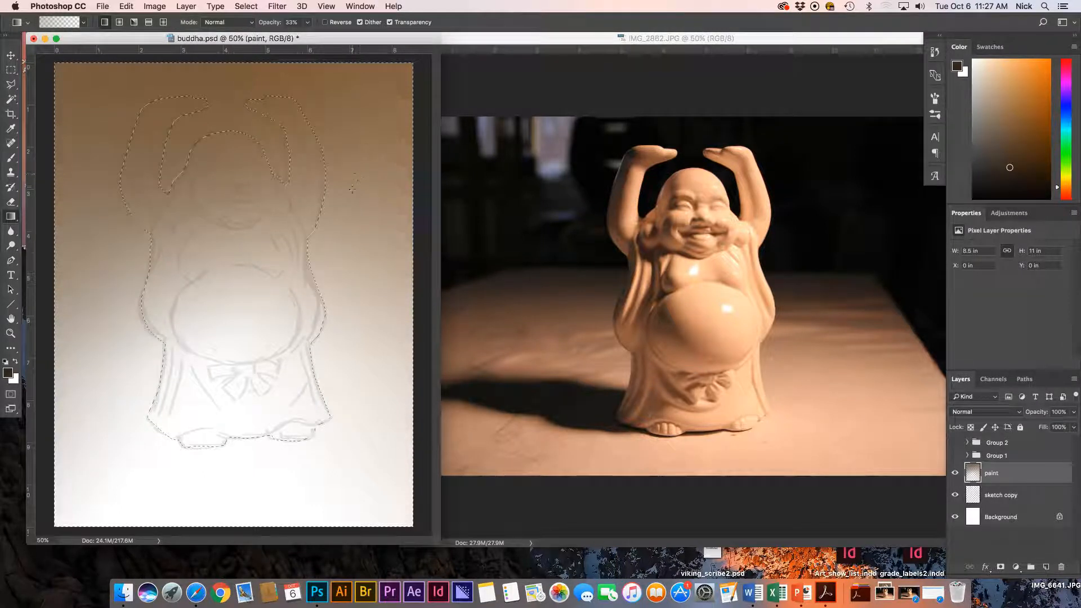
key(b)
mouse_move(354, 107)
mouse_down()
mouse_move(320, 159)
mouse_move(327, 188)
mouse_up()
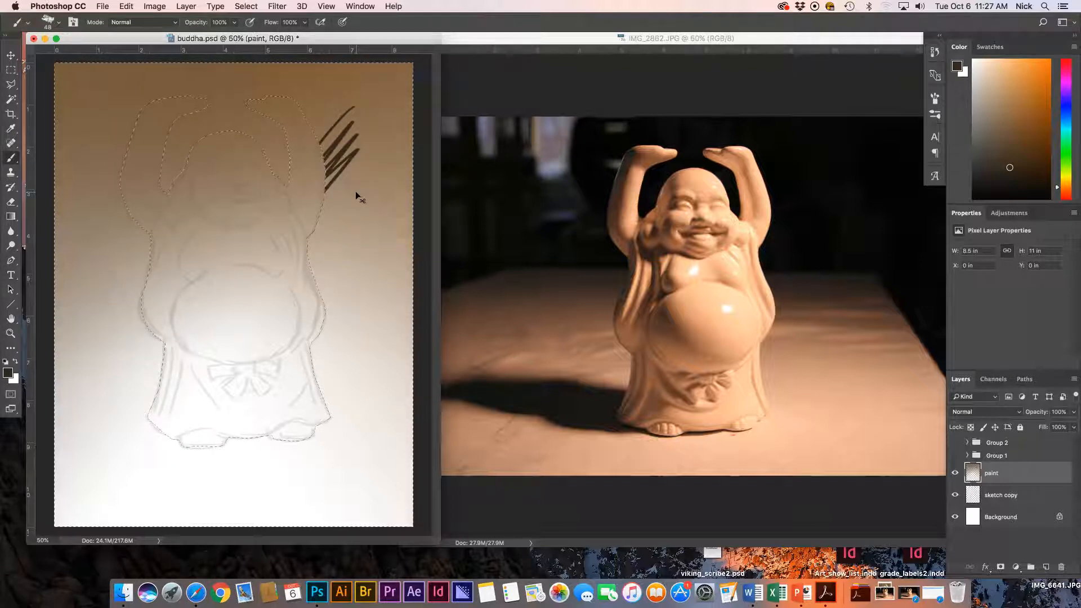
key(super+z)
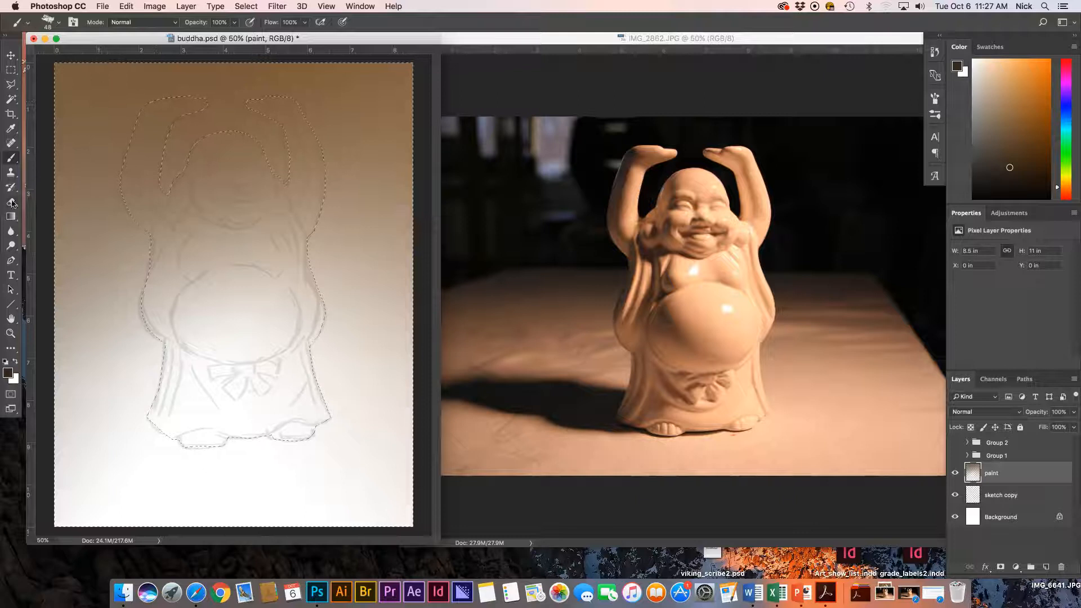
click(17, 214)
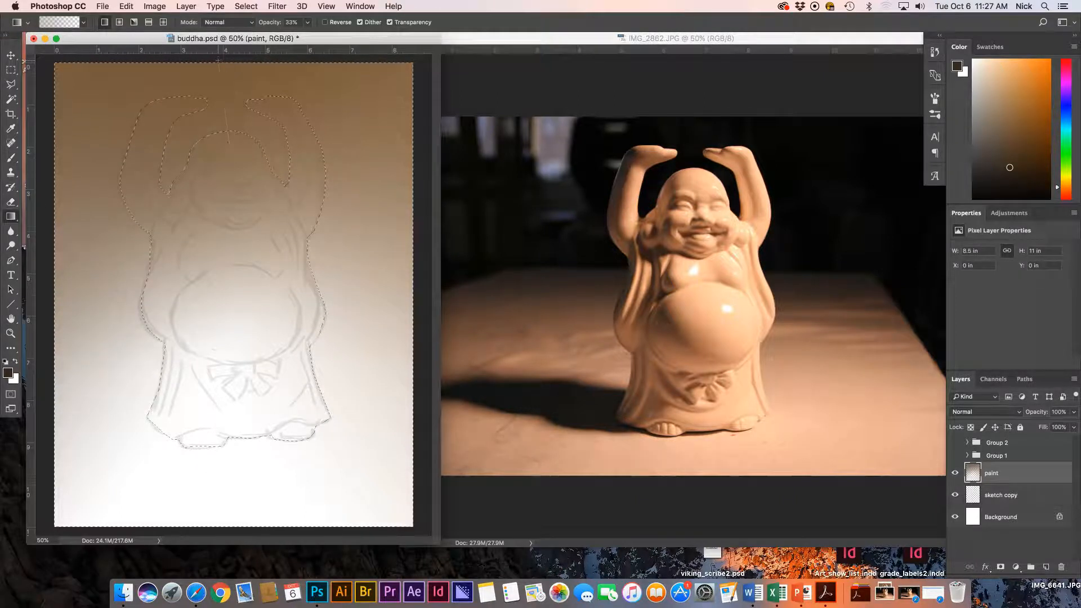
Drag brown gradients across the background from the top and left around the figure.
drag(111, 128, 113, 220)
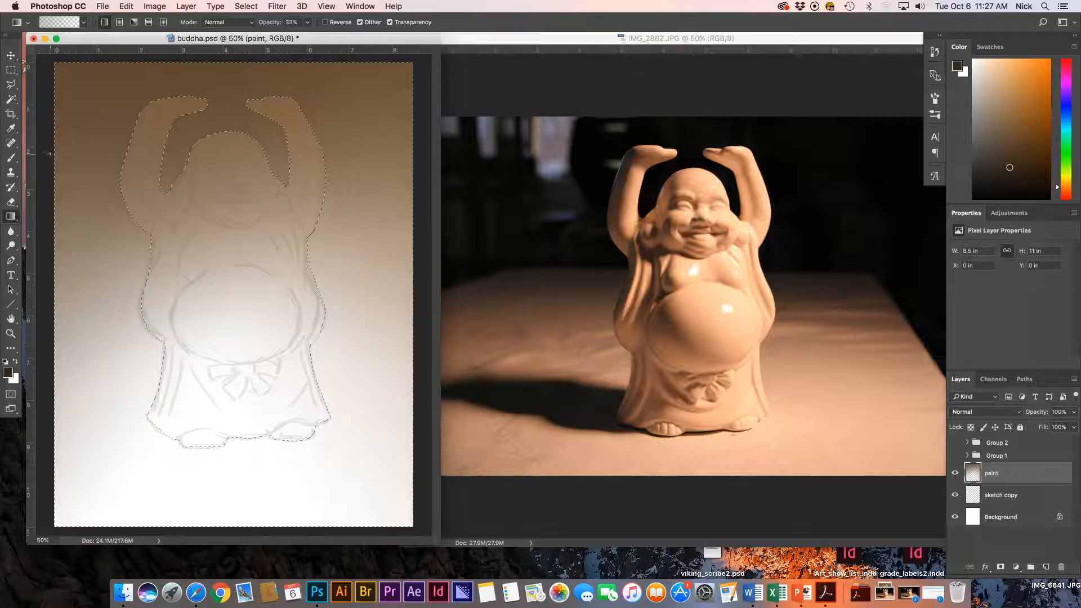
mouse_move(50, 152)
mouse_down()
mouse_move(428, 128)
mouse_move(313, 226)
mouse_up()
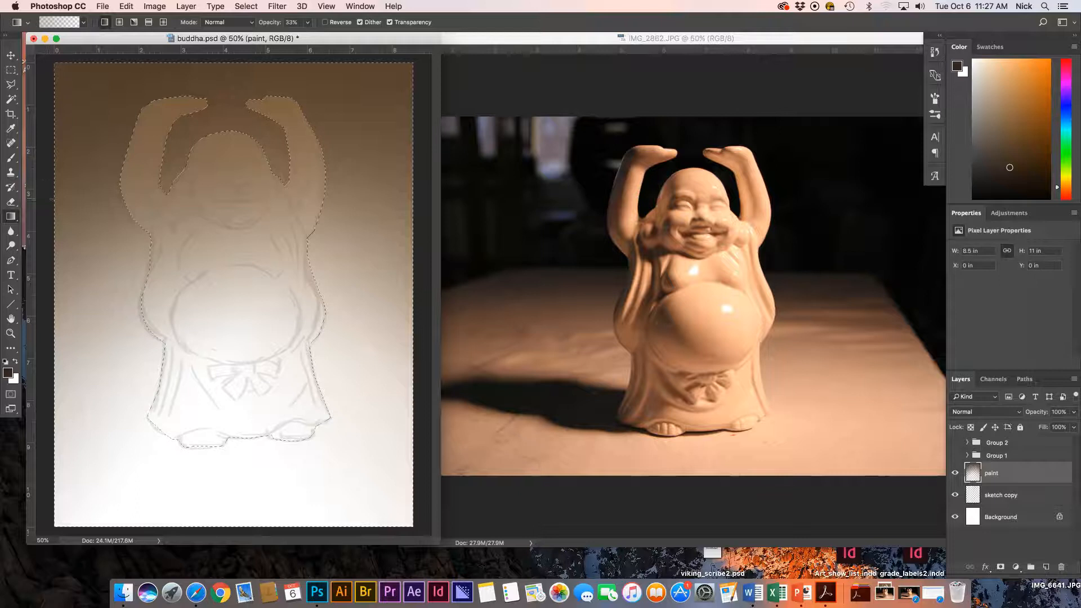
drag(89, 147, 185, 341)
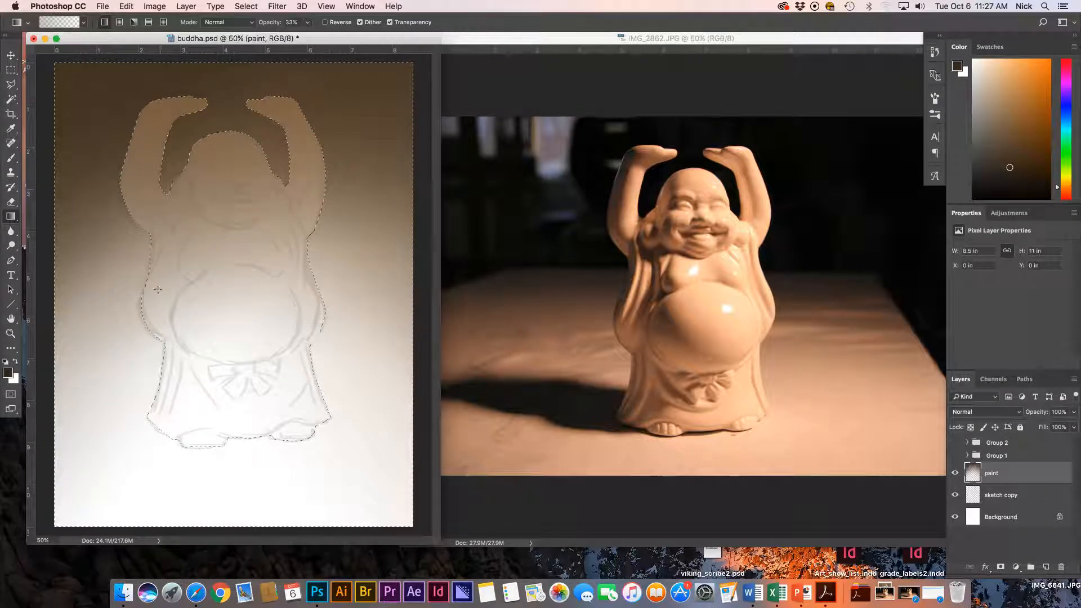
drag(209, 159, 205, 321)
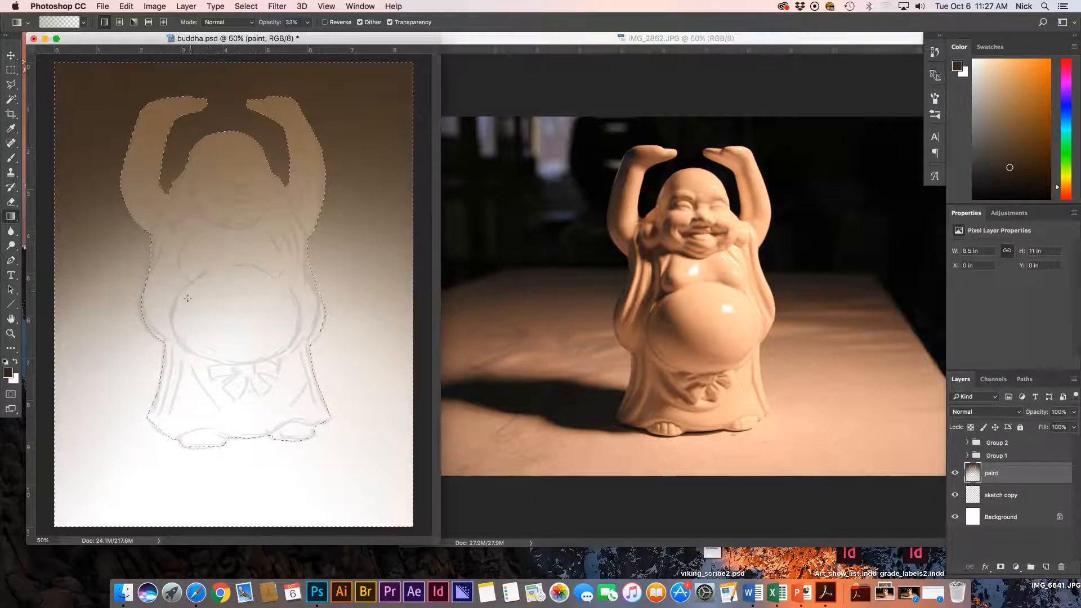
drag(272, 535, 272, 535)
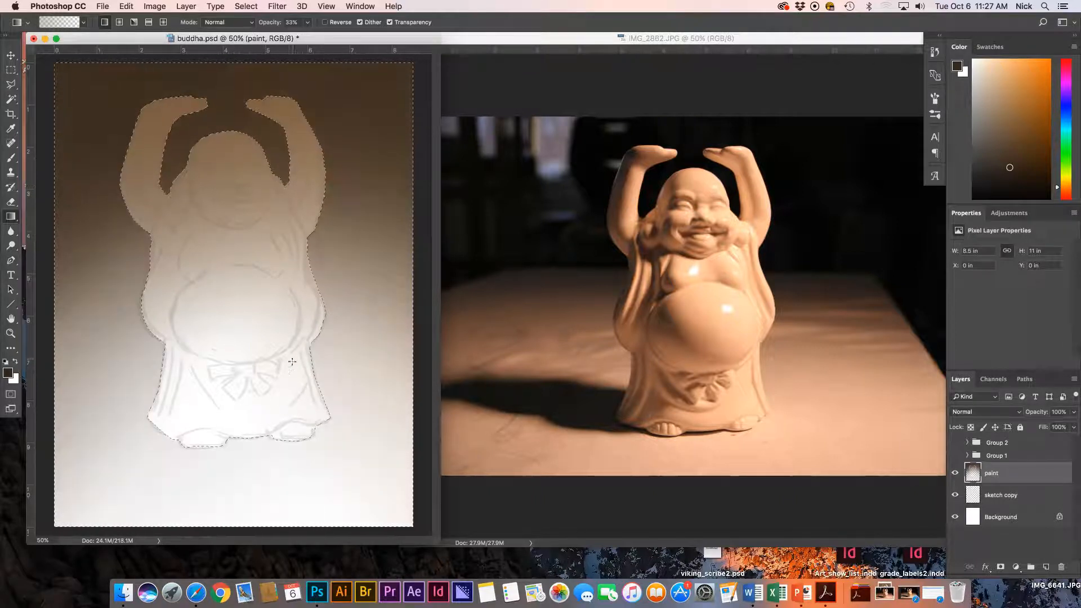
Pick a warmer, medium brown as the foreground colour.
click(8, 374)
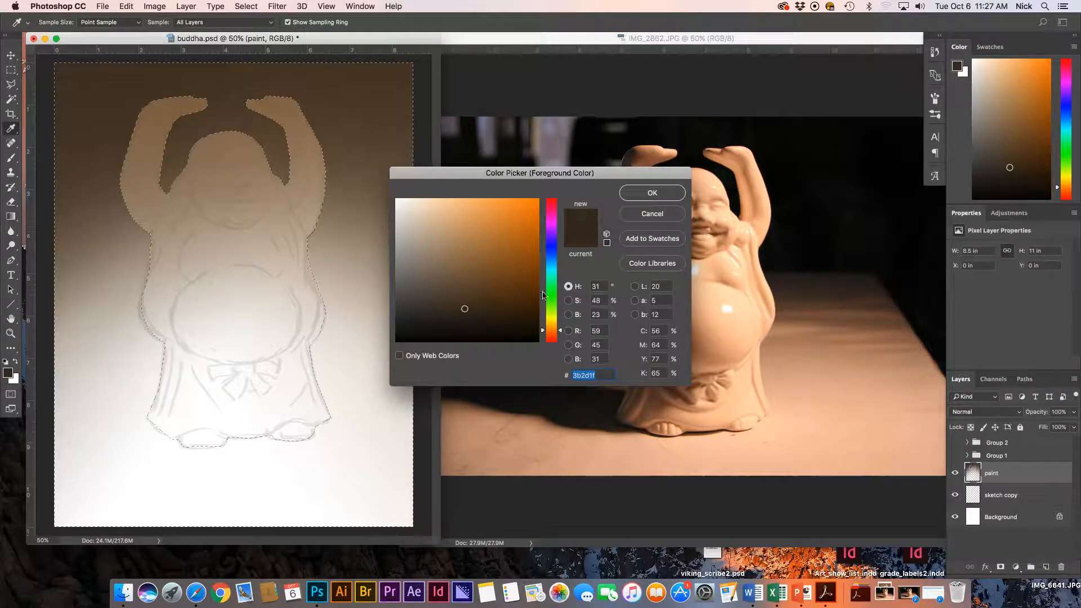
drag(560, 330, 560, 332)
click(467, 267)
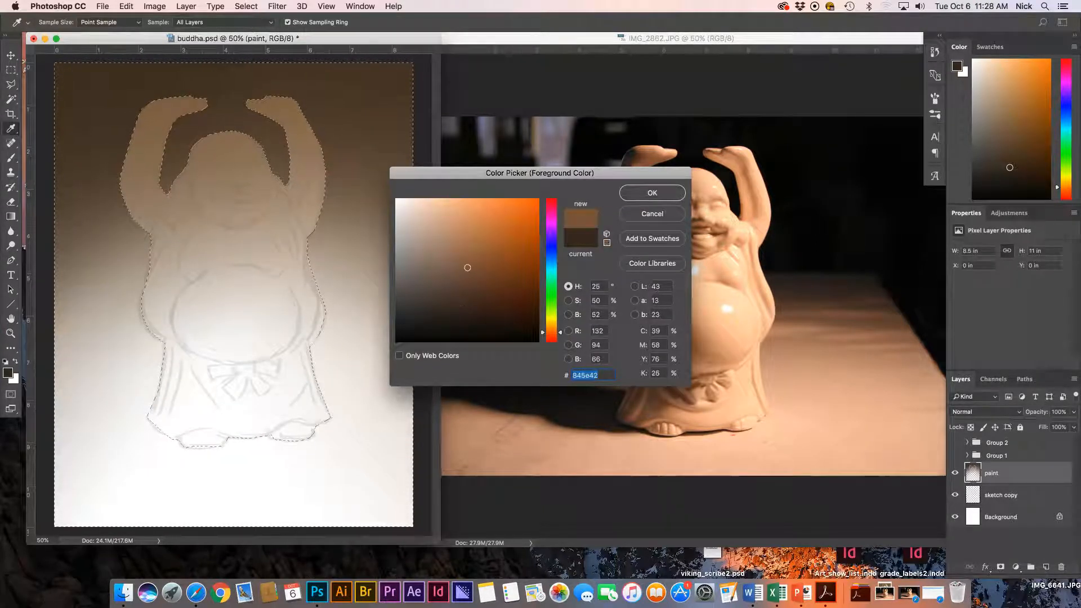
click(481, 255)
click(467, 249)
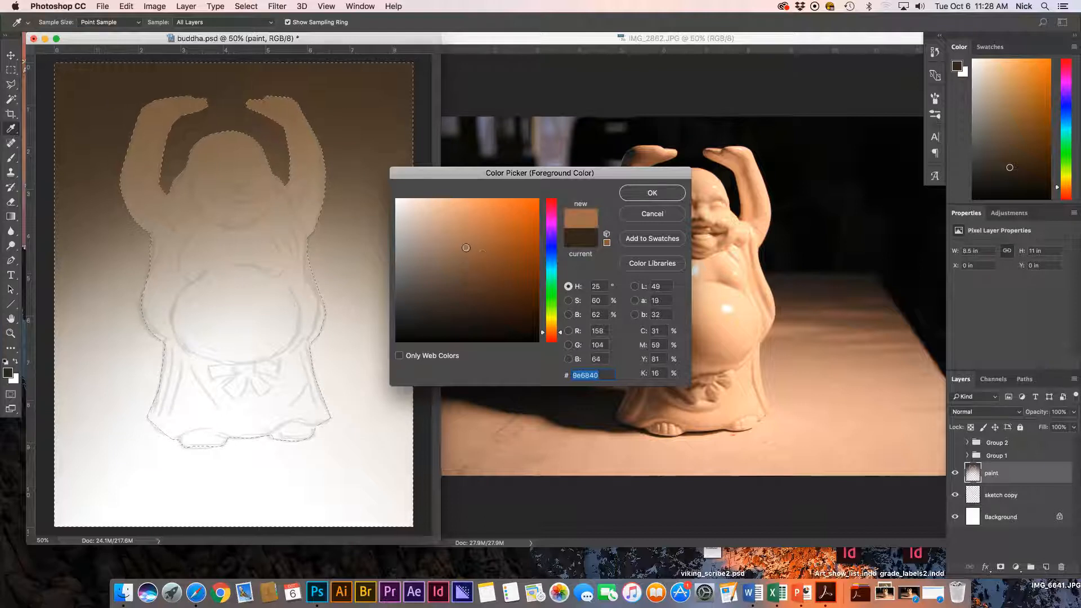
click(481, 275)
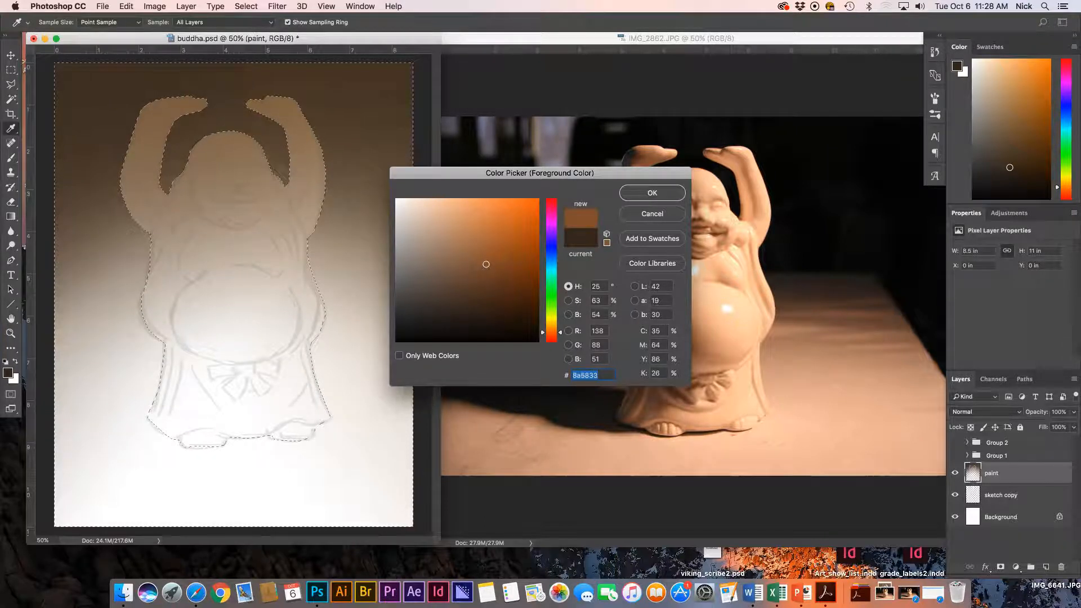
click(647, 193)
key(g)
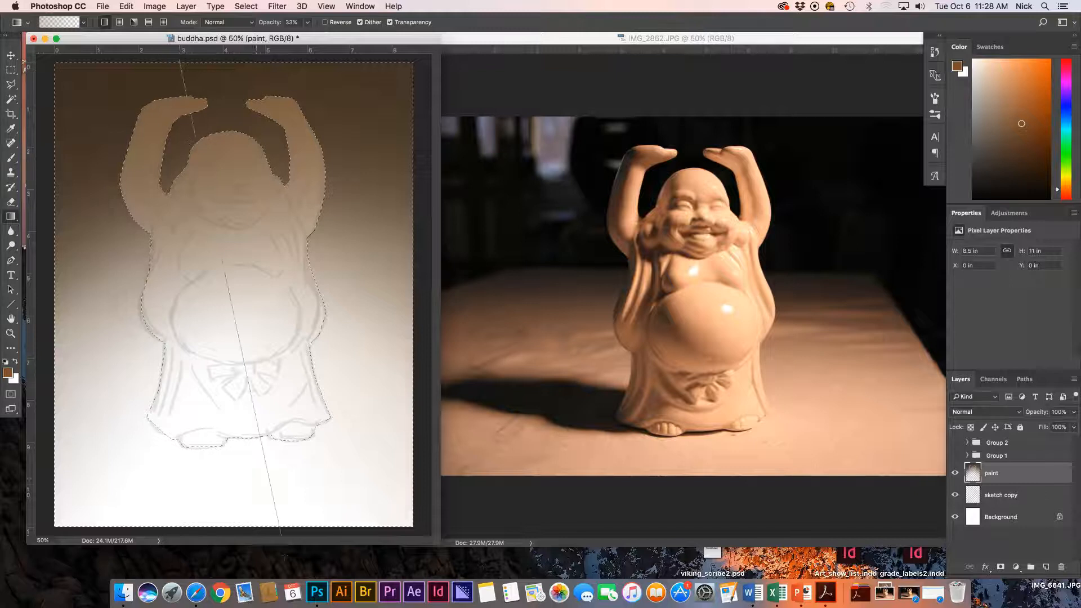
Try a brown-to-white gradient over the background, then undo it.
drag(280, 535, 280, 535)
key(super+z)
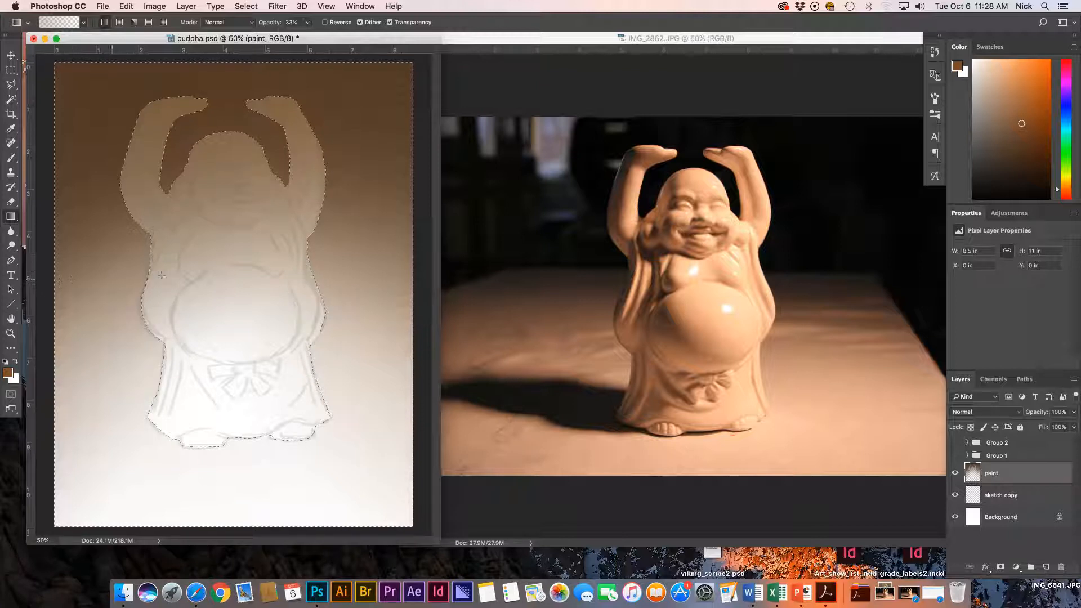
click(10, 70)
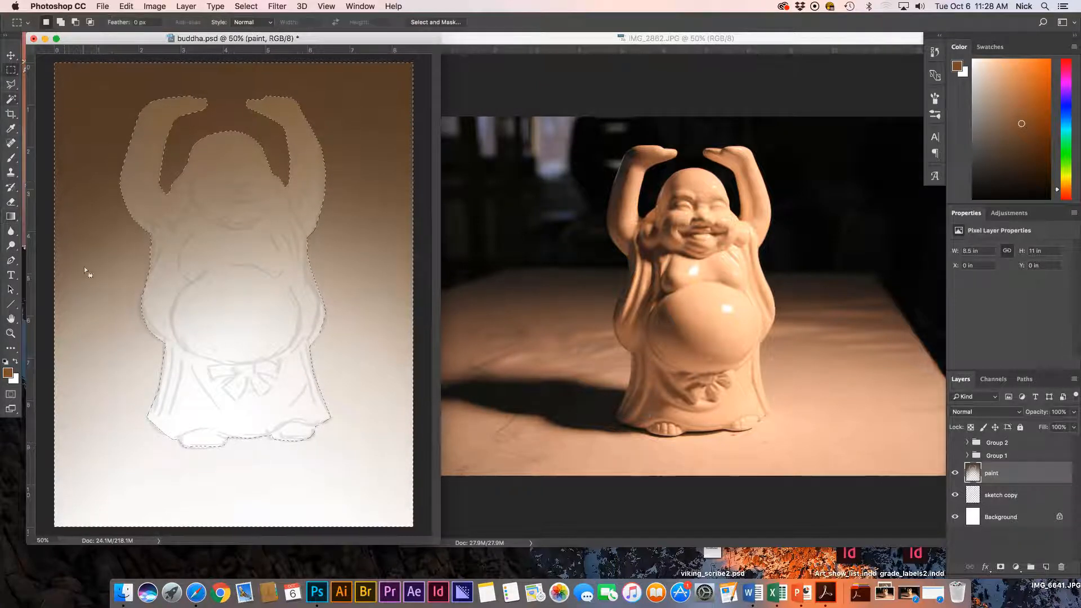
Subtract the lower table area from the background selection with the Polygonal Lasso.
click(11, 84)
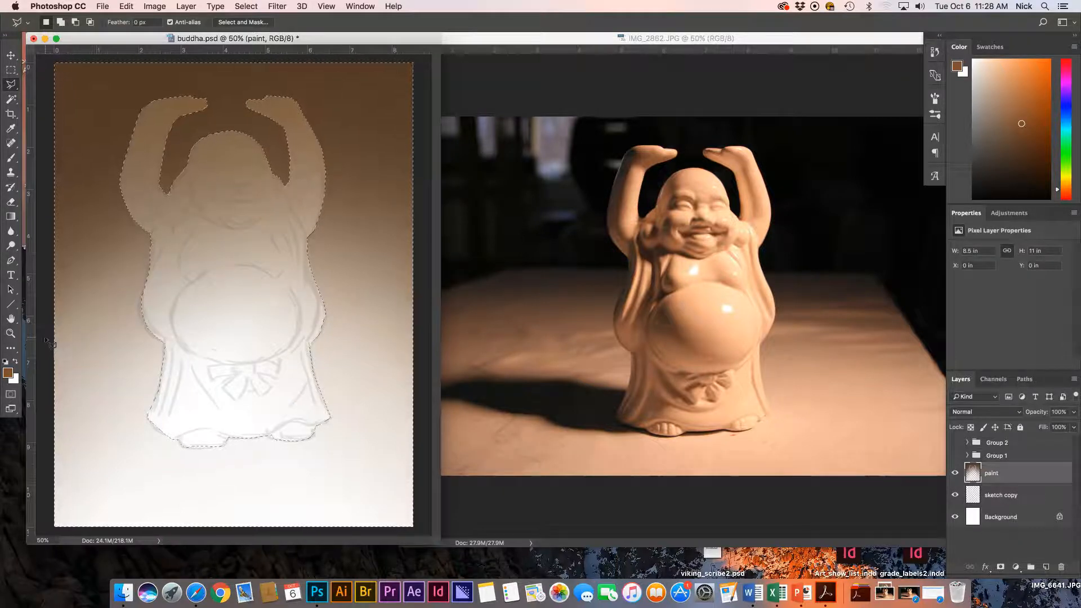
key(alt)
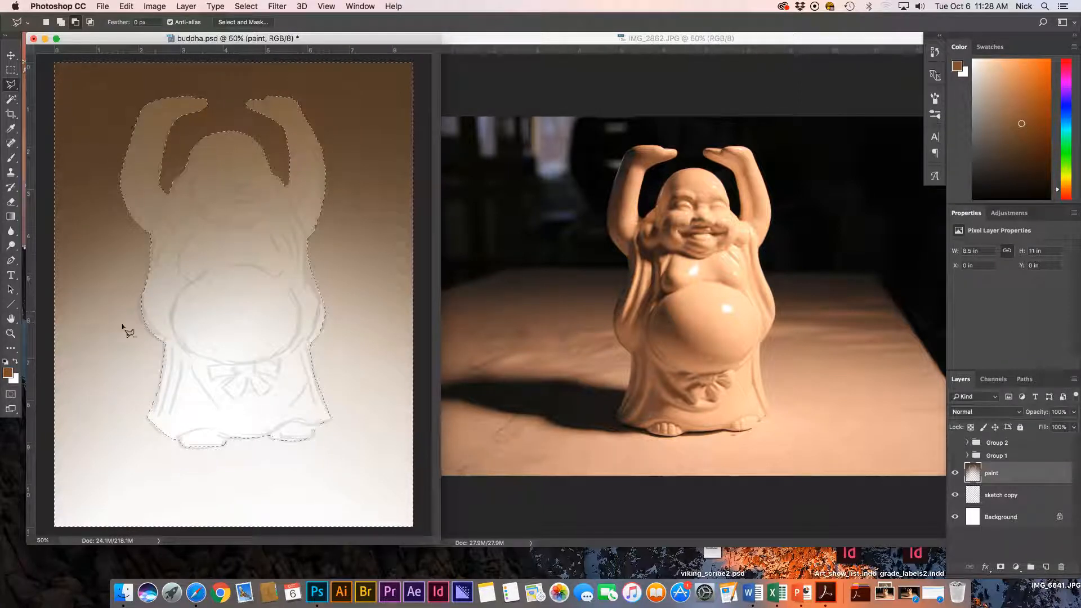
click(48, 307)
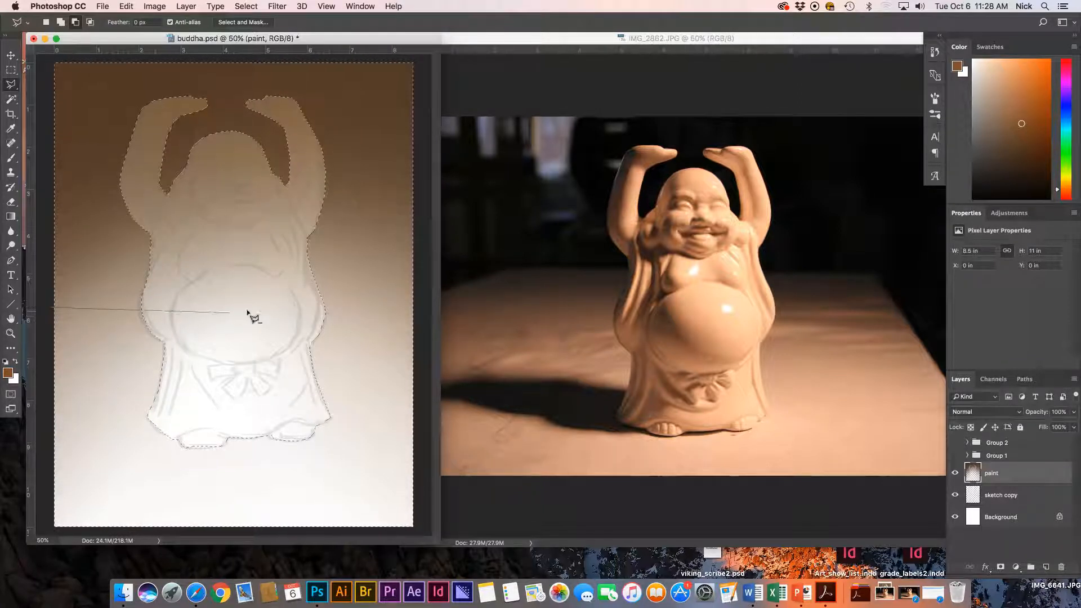
click(379, 306)
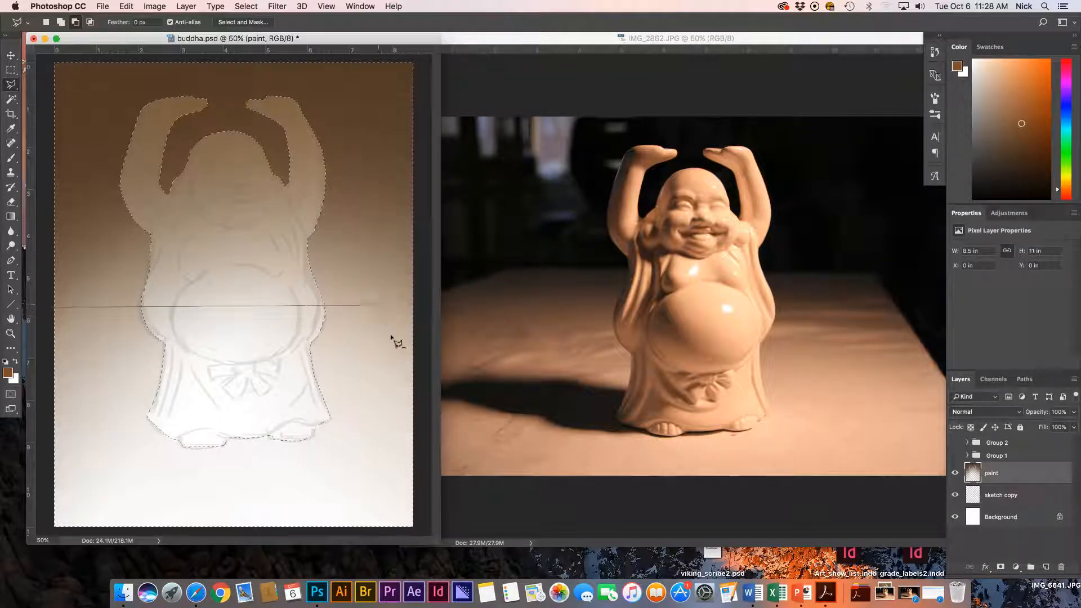
click(421, 430)
click(423, 533)
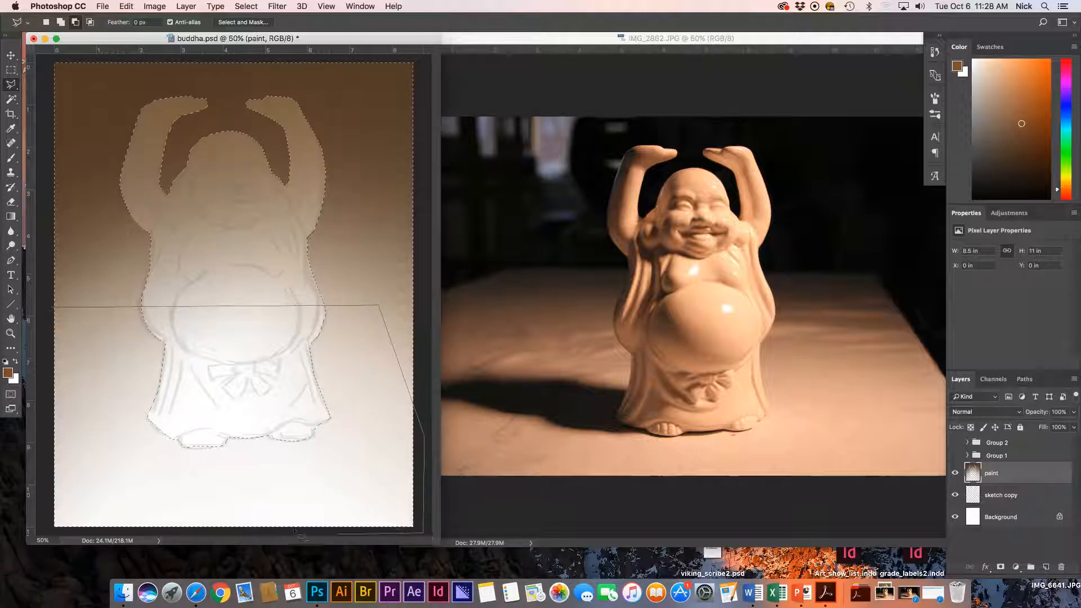
click(45, 530)
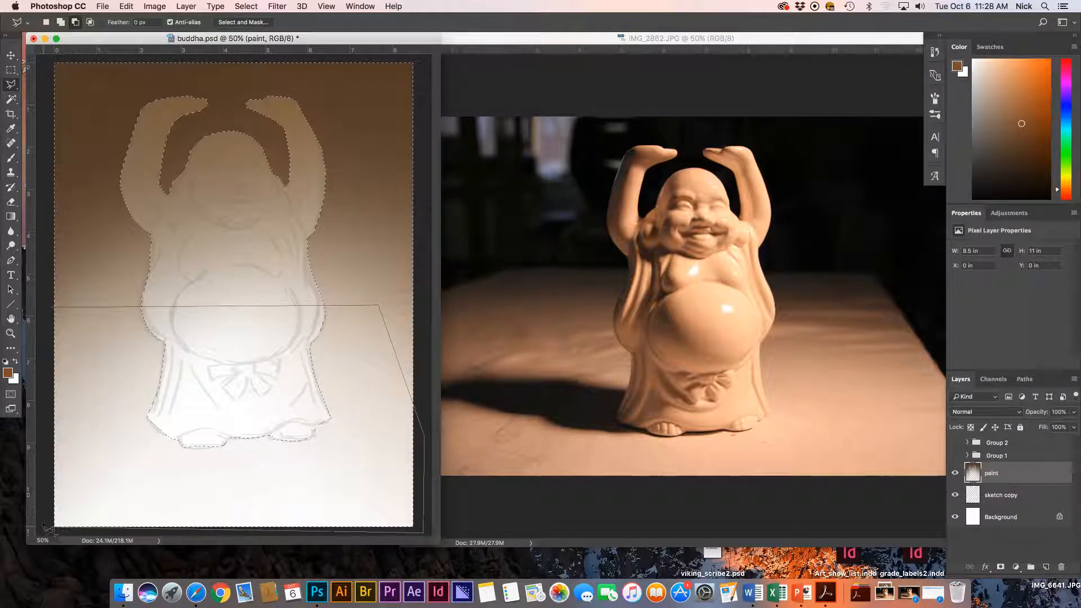
click(49, 310)
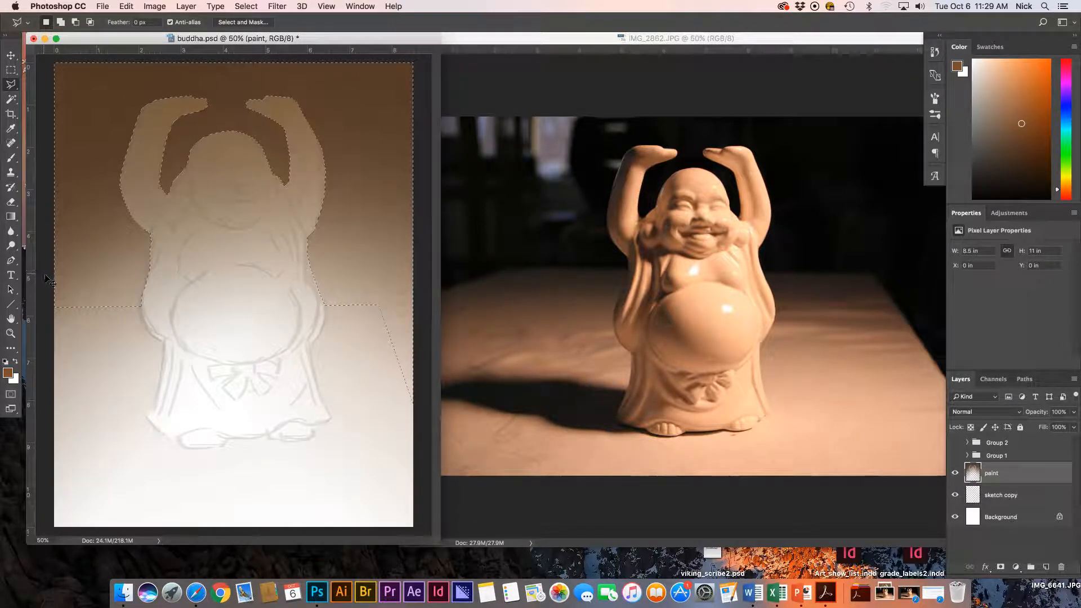
Undo that and subtract again from the higher tabletop line, keeping only the wall selected.
key(super+z)
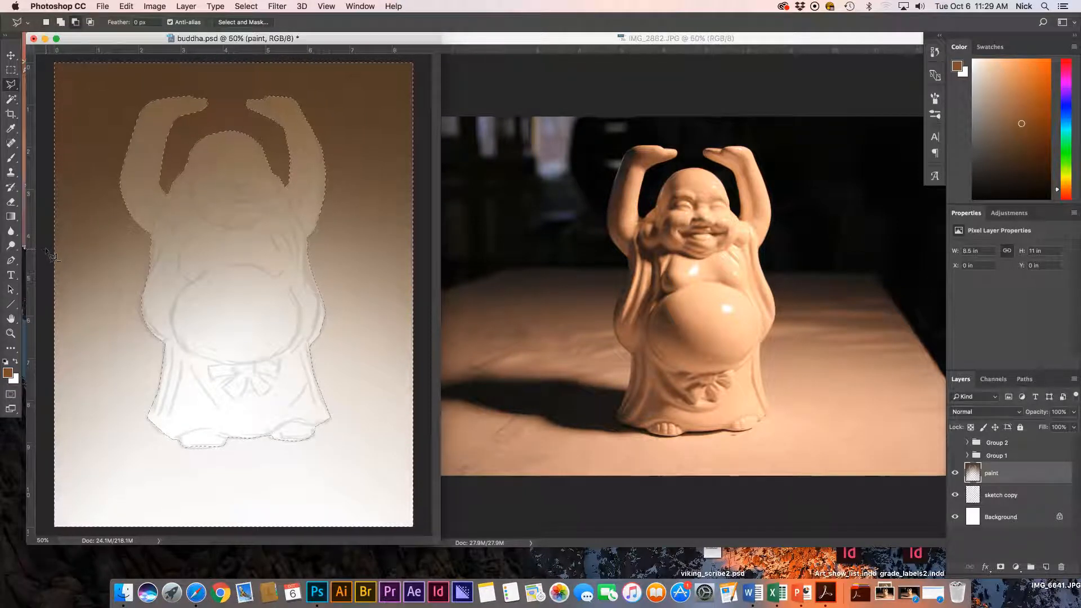
click(46, 250)
click(423, 254)
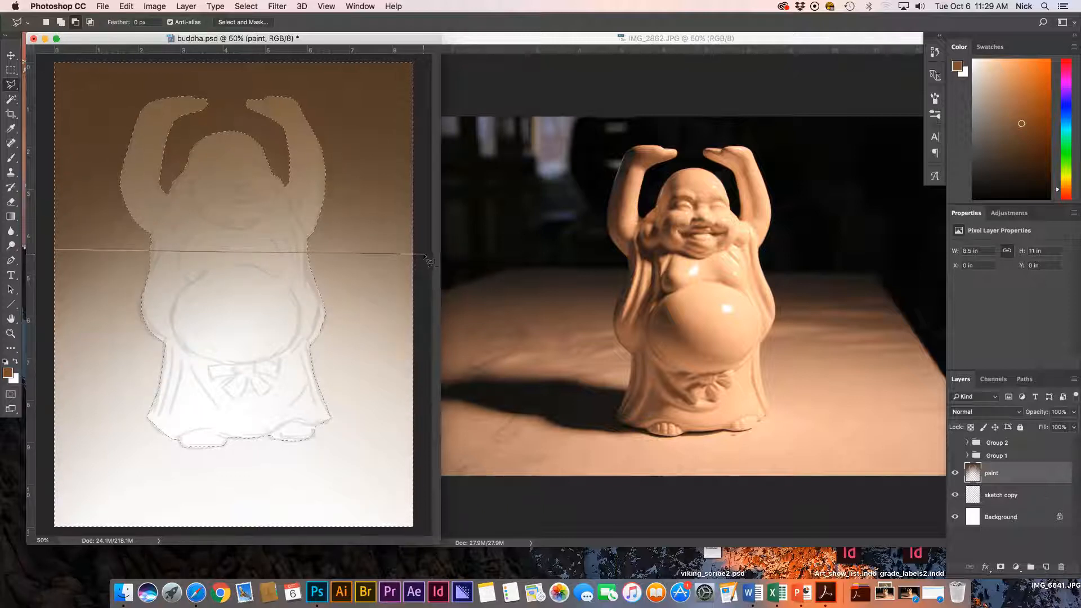
click(423, 530)
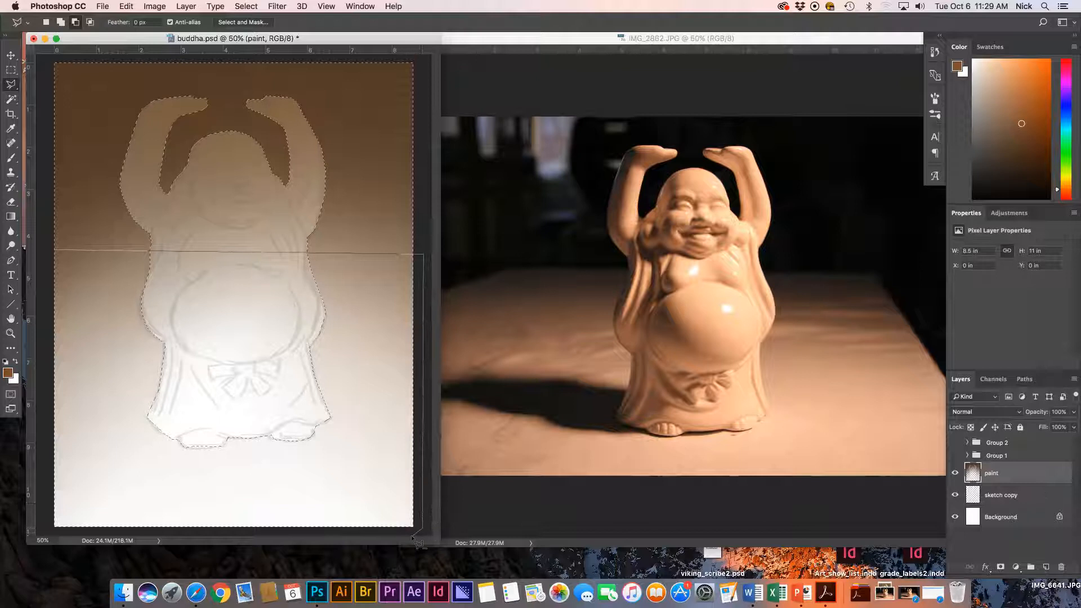
click(45, 529)
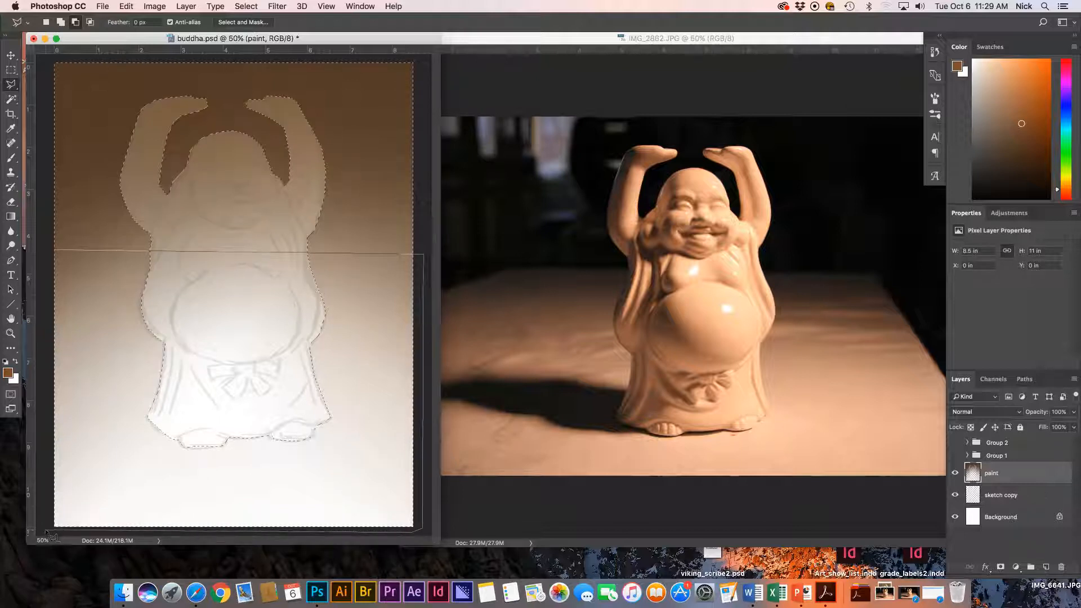
click(44, 252)
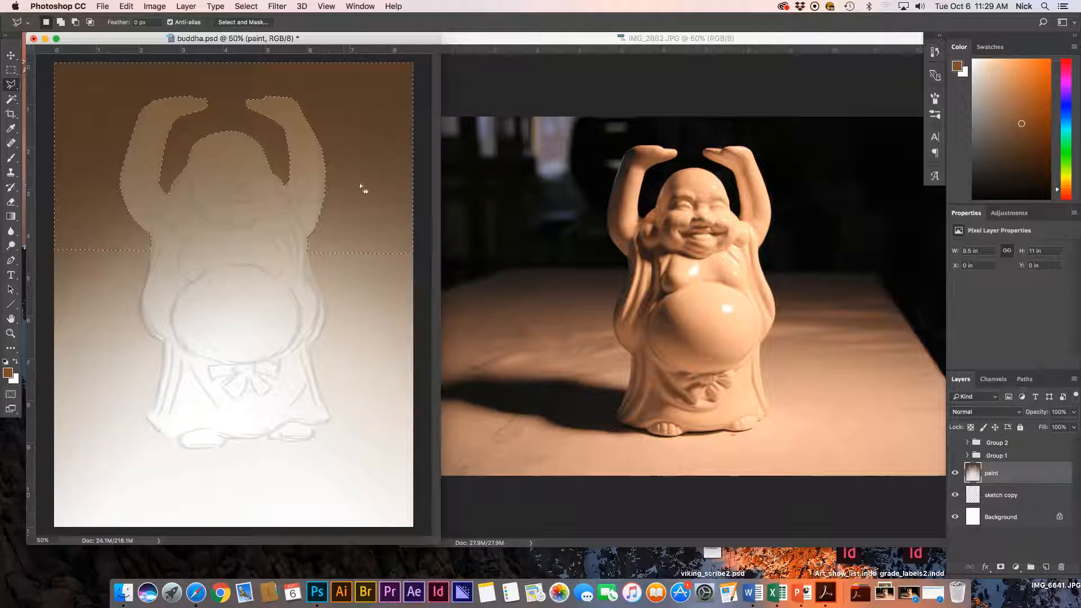
key(g)
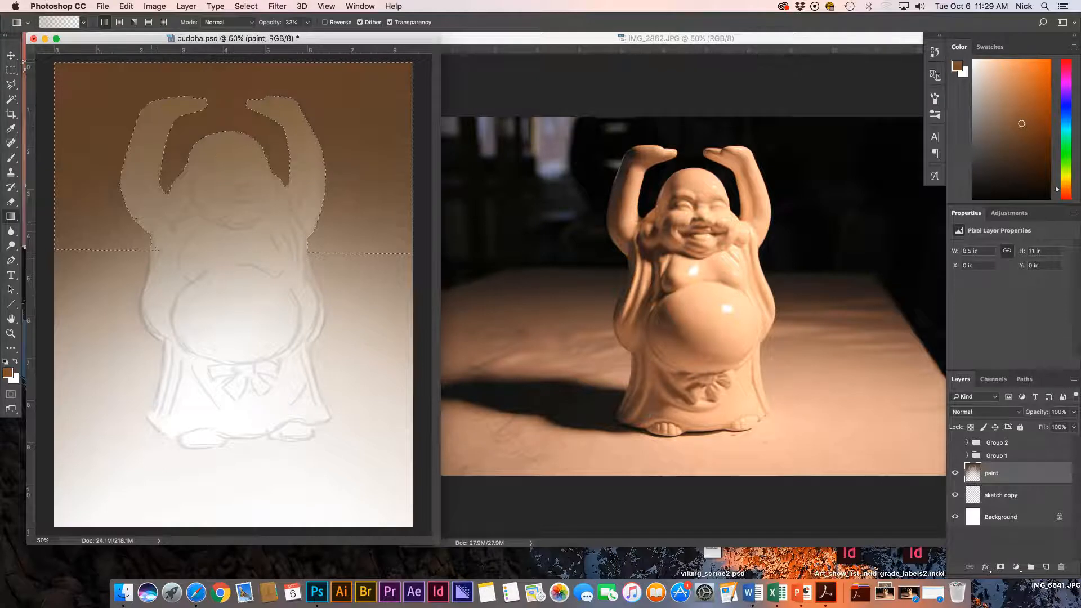
Undo the reddish gradient and set the foreground colour to a deep dark brown.
key(super+z)
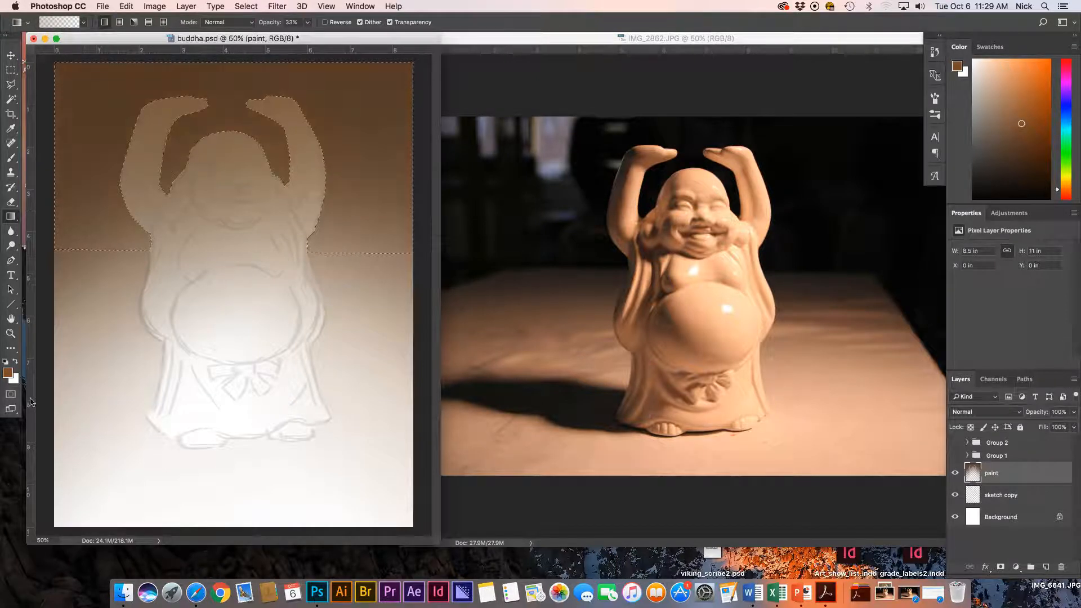
click(8, 373)
click(490, 305)
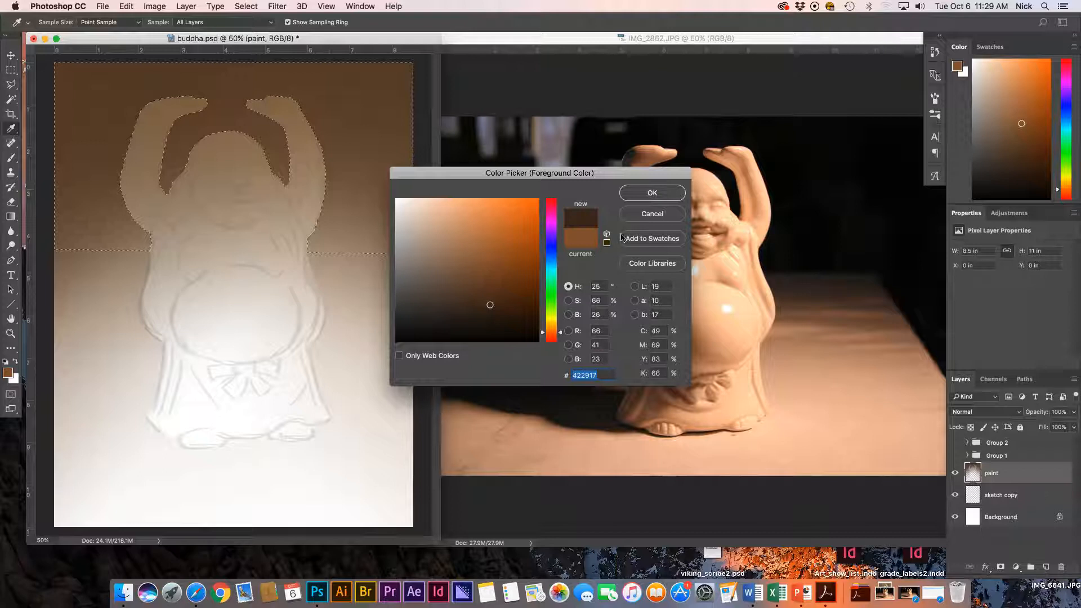
click(469, 316)
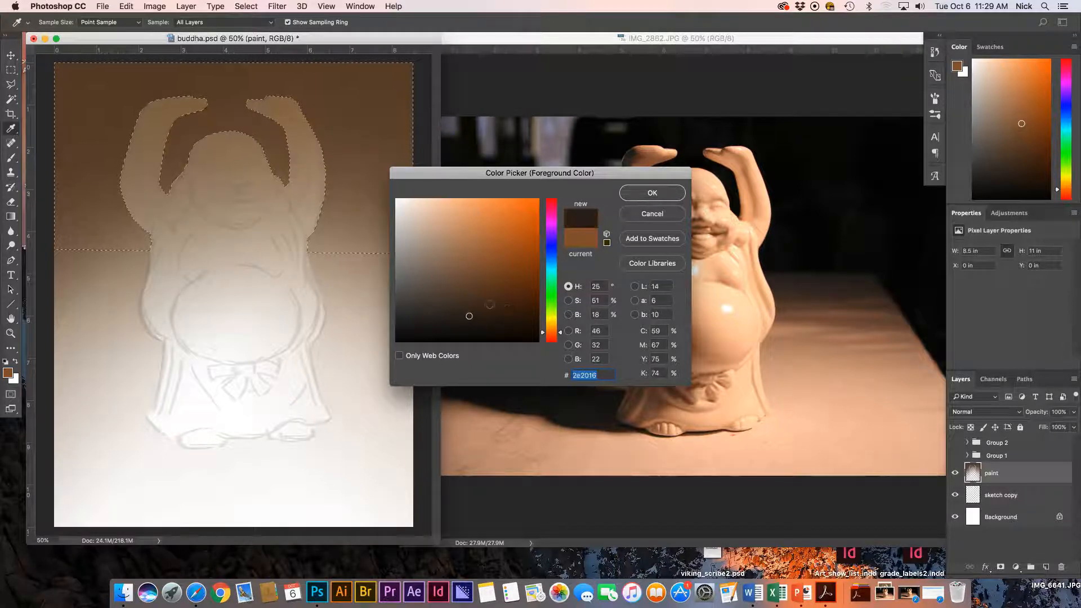
click(636, 197)
key(g)
Drag several dark brown gradients downward over the top wall area.
drag(113, 57, 163, 248)
drag(255, 354, 255, 354)
drag(360, 257, 345, 299)
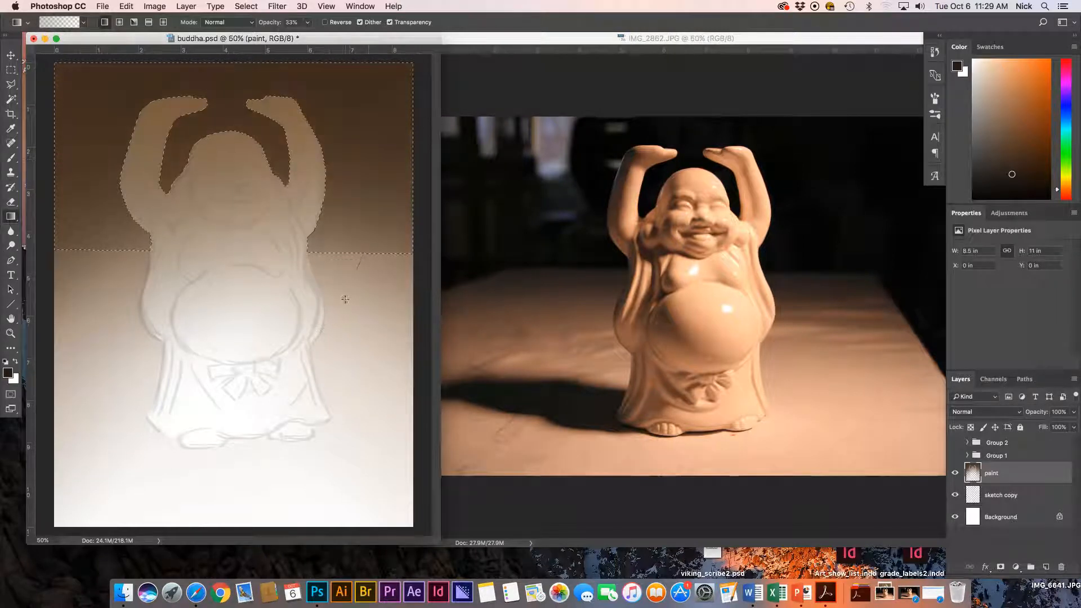
drag(376, 264, 400, 357)
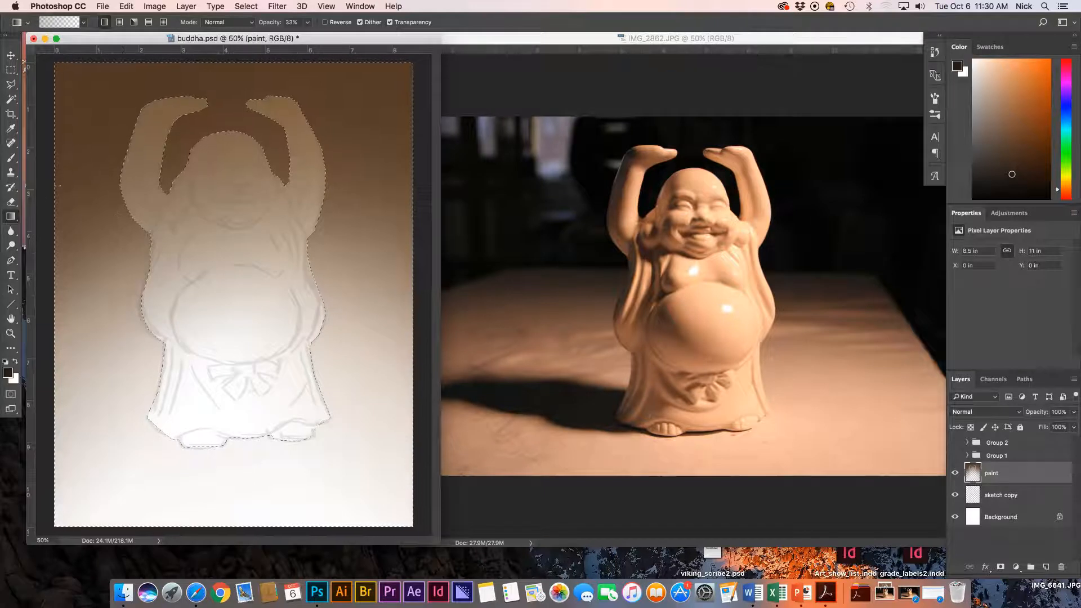
Subtract the tabletop below its edge line from the selection with the Polygonal Lasso.
click(12, 85)
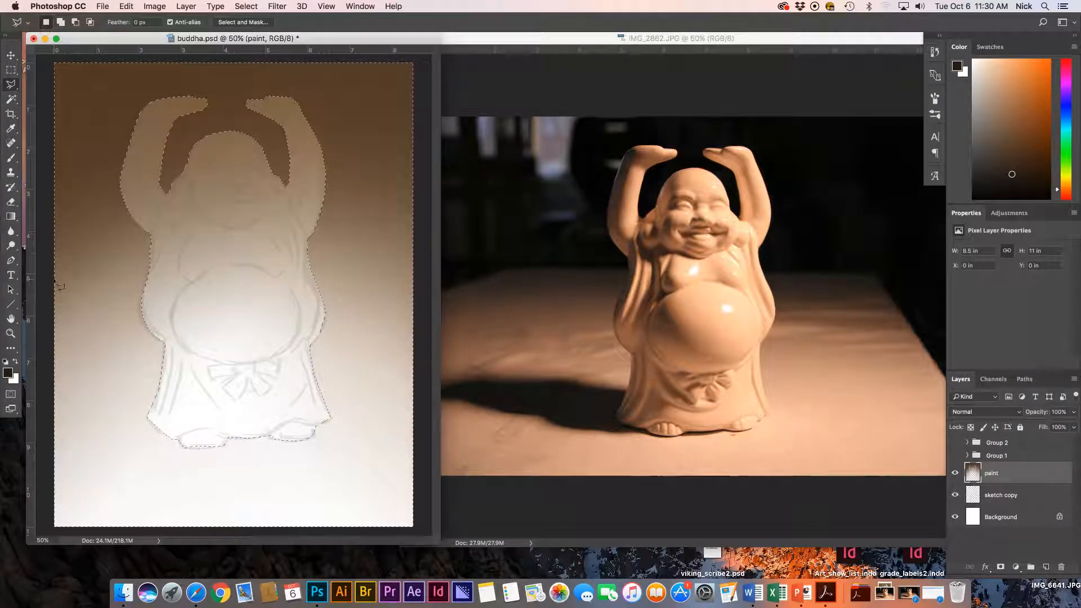
click(48, 253)
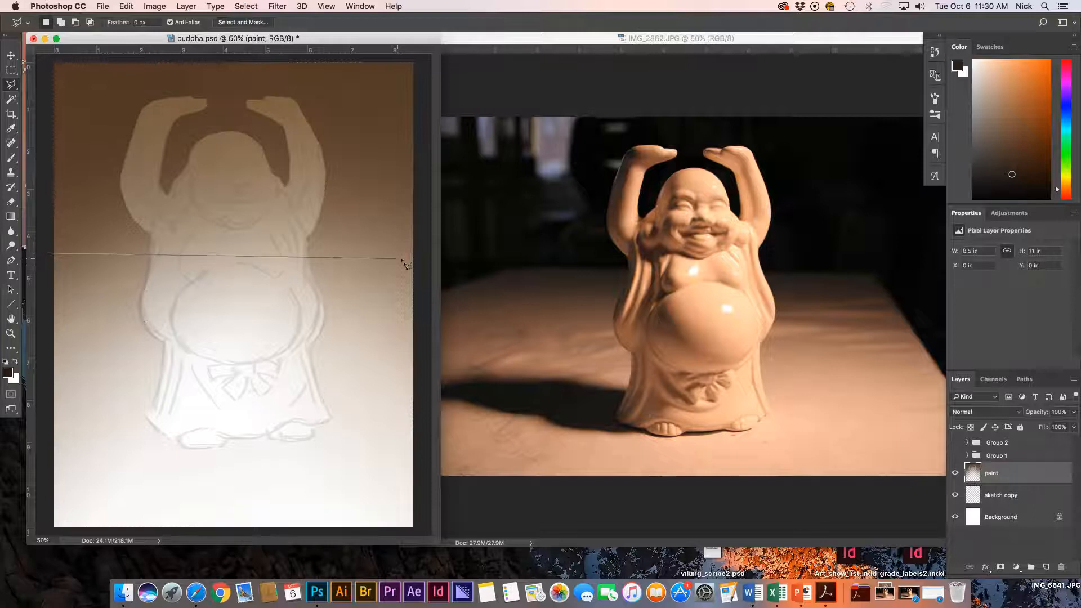
key(Escape)
key(alt)
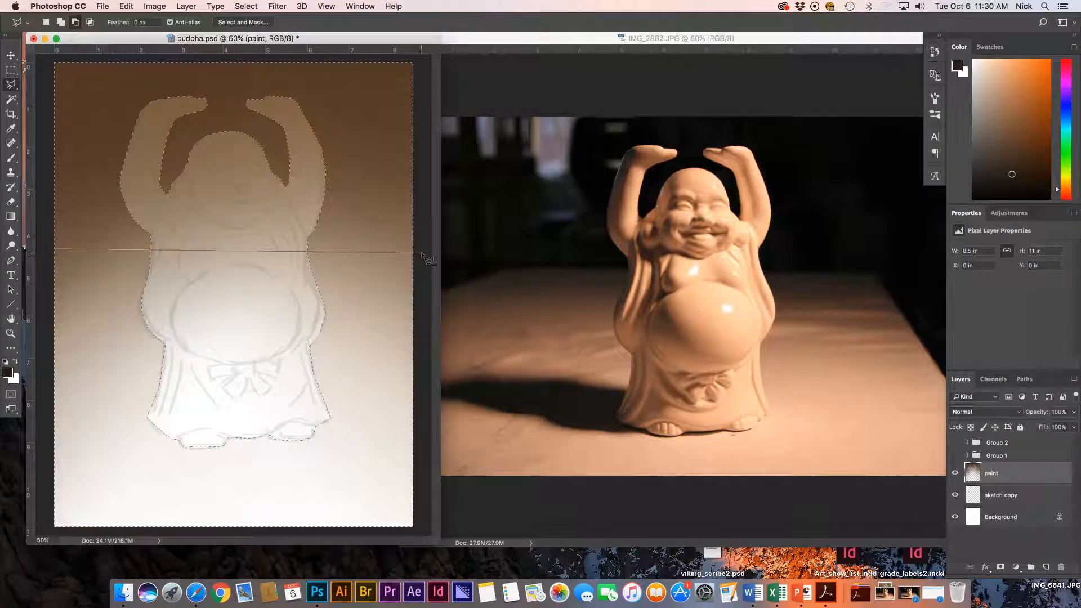
click(377, 252)
click(424, 317)
click(423, 527)
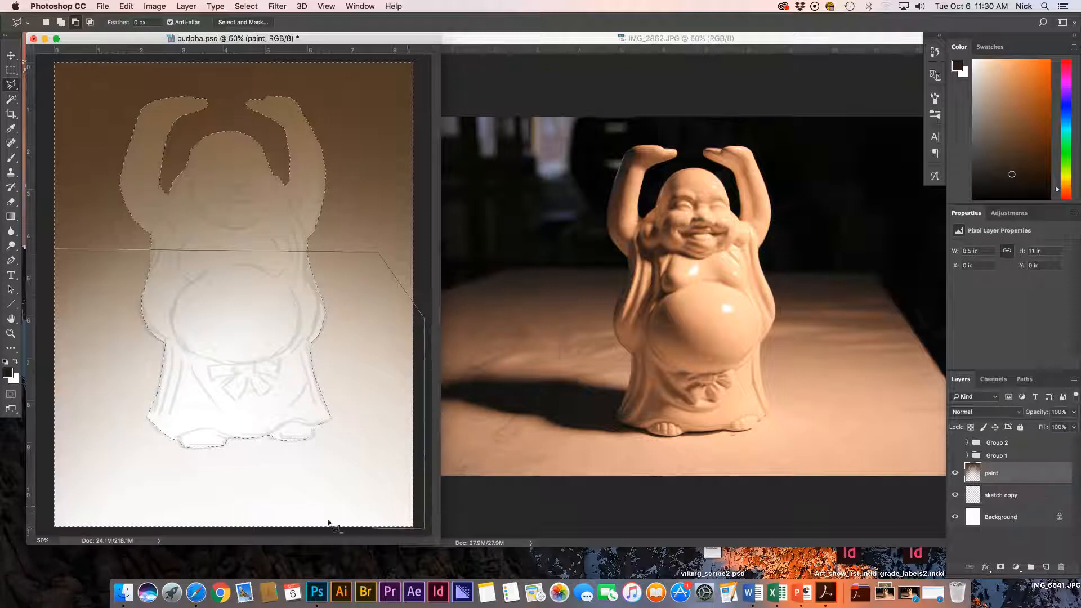
click(40, 527)
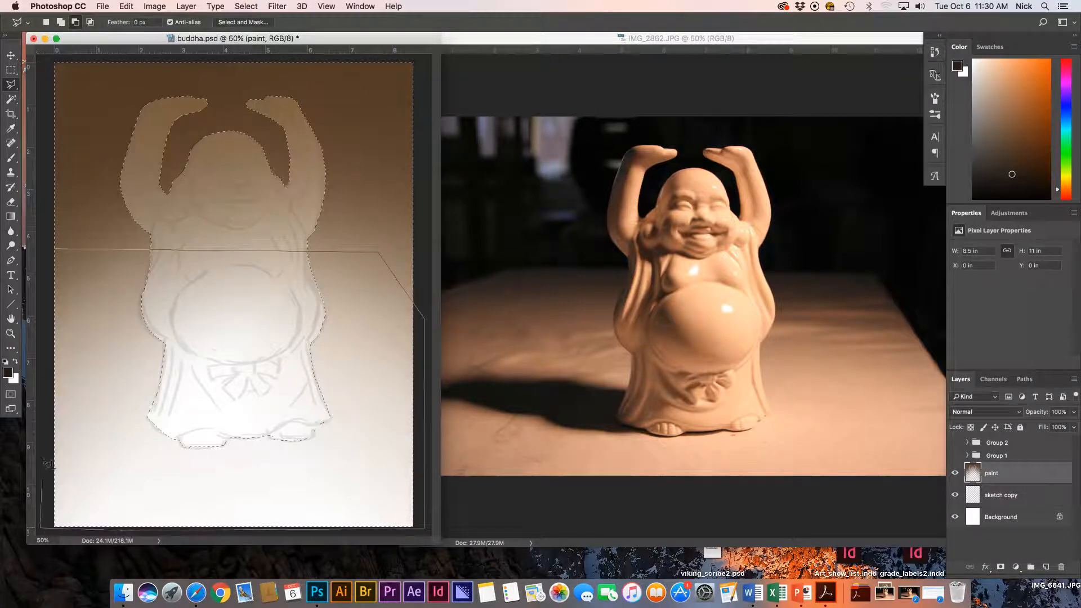
click(55, 249)
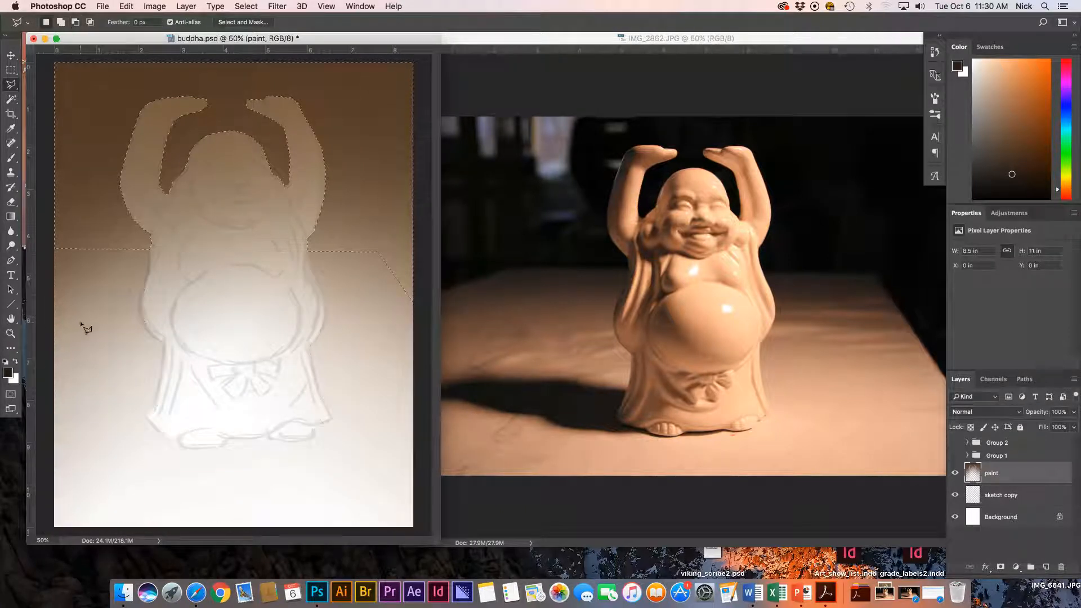
Drag a gradient down the wall above the tabletop, then deselect.
key(g)
drag(193, 58, 193, 126)
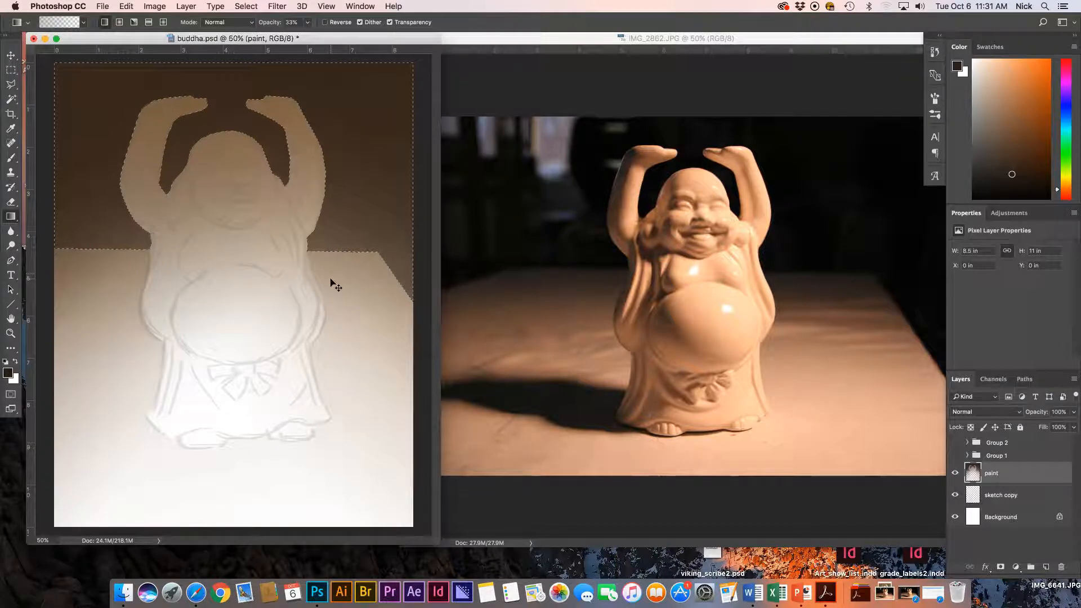
key(super+d)
Load the saved 'figure' channel as the selection via Select > Load Selection.
click(247, 7)
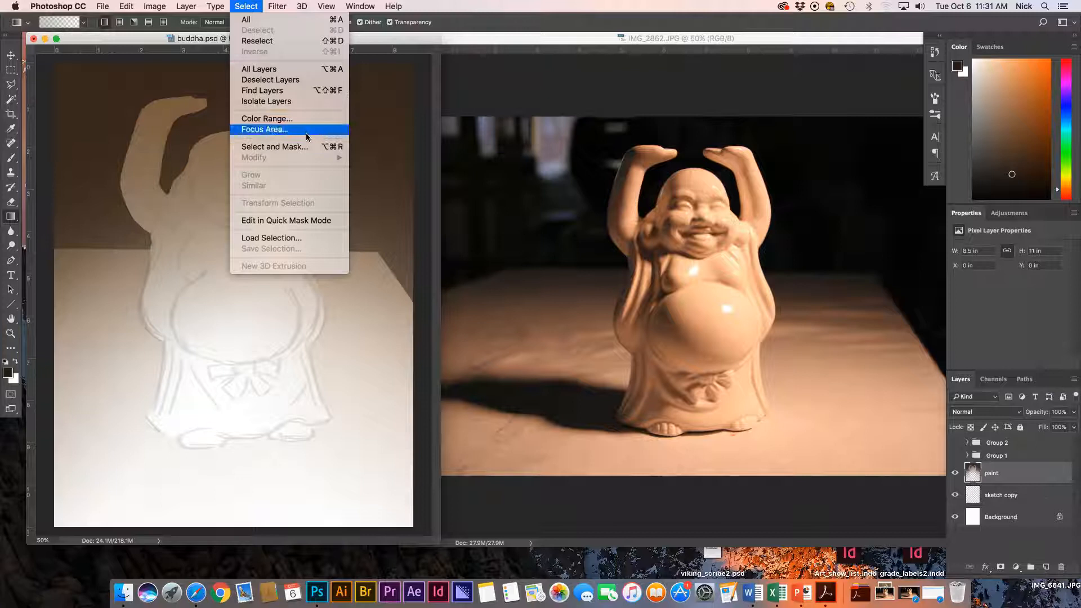
click(286, 243)
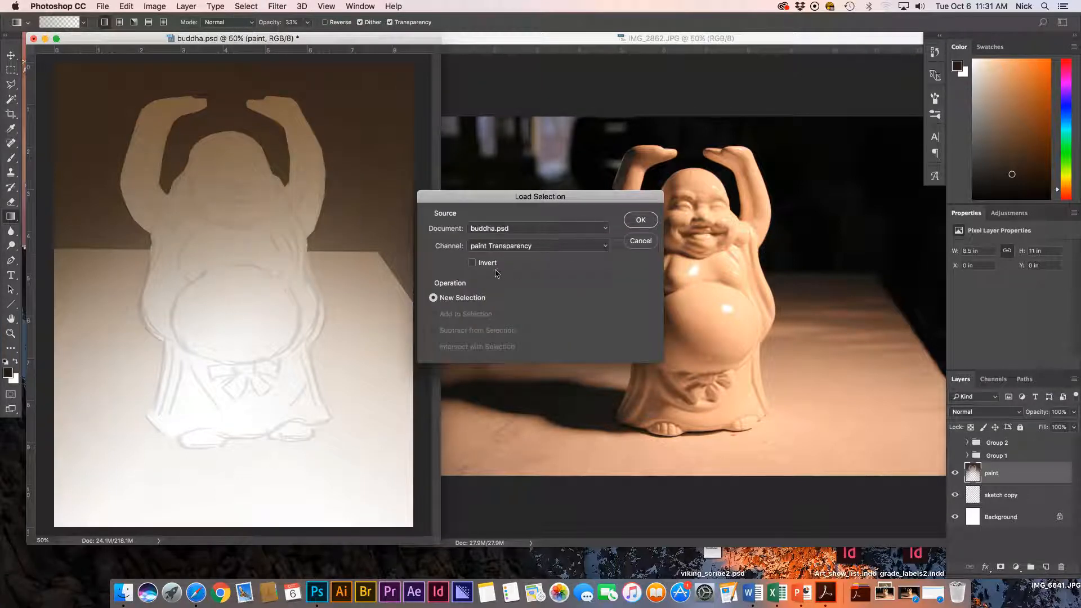
click(498, 246)
click(509, 263)
click(639, 219)
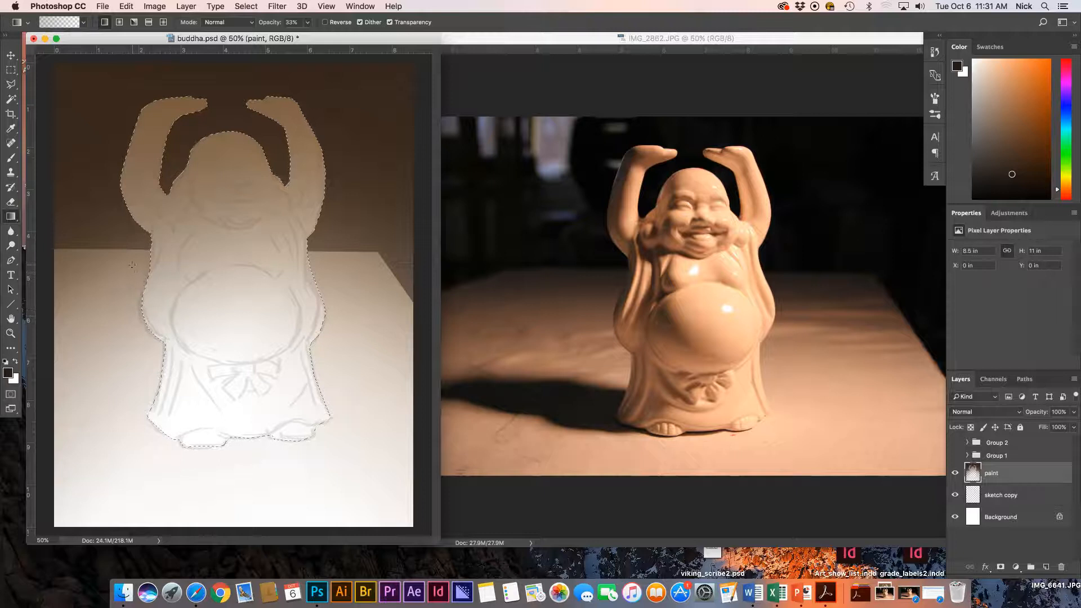
Shade the figure with a left-to-right gradient, undo the second attempt, and deselect.
drag(127, 269, 304, 273)
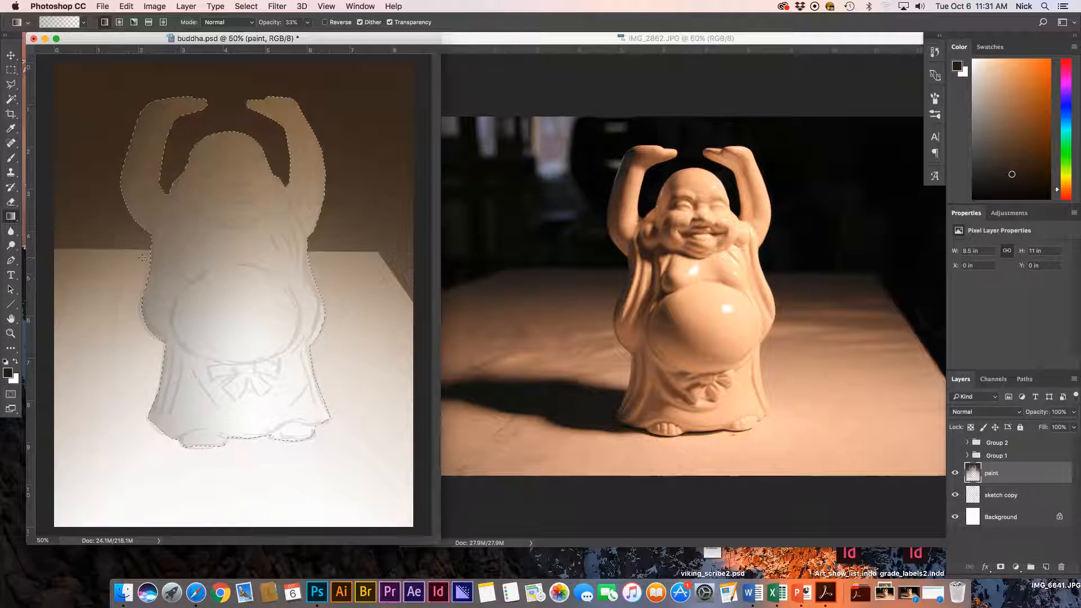
drag(175, 271, 178, 275)
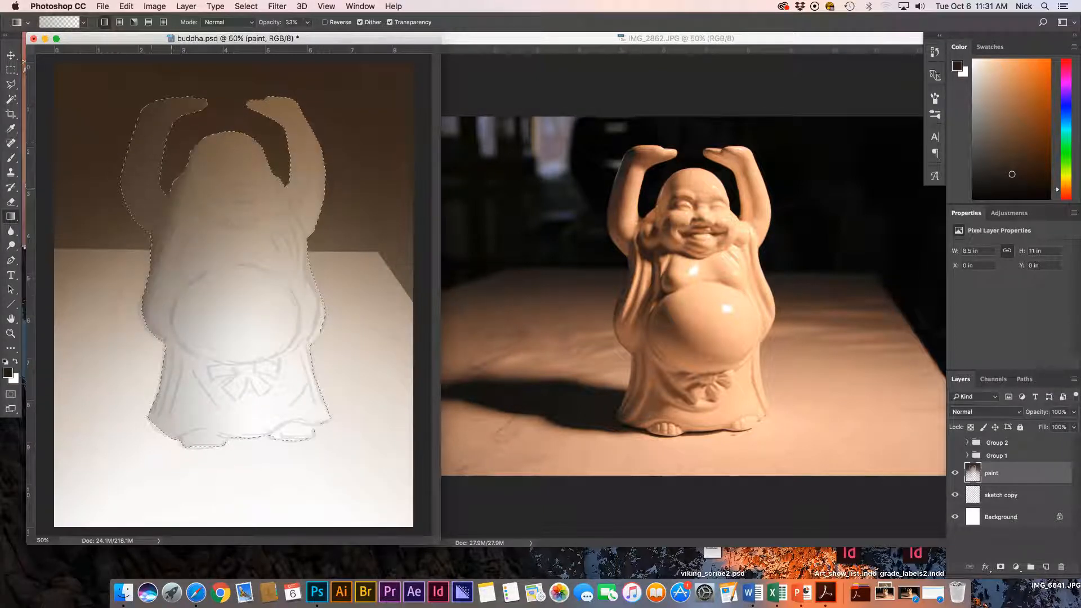
key(super+z)
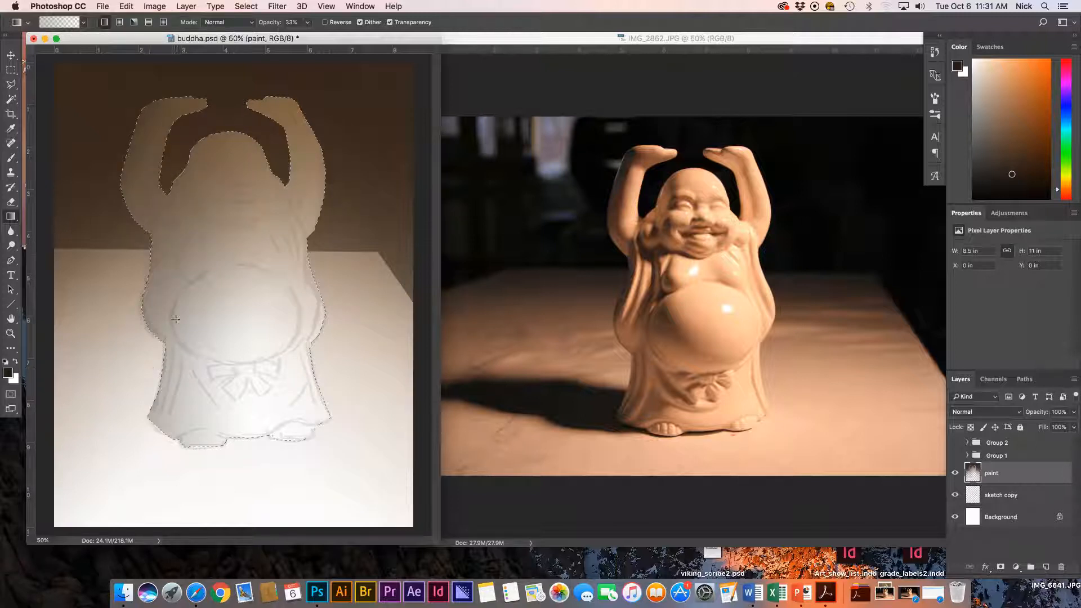
key(super+d)
key(l)
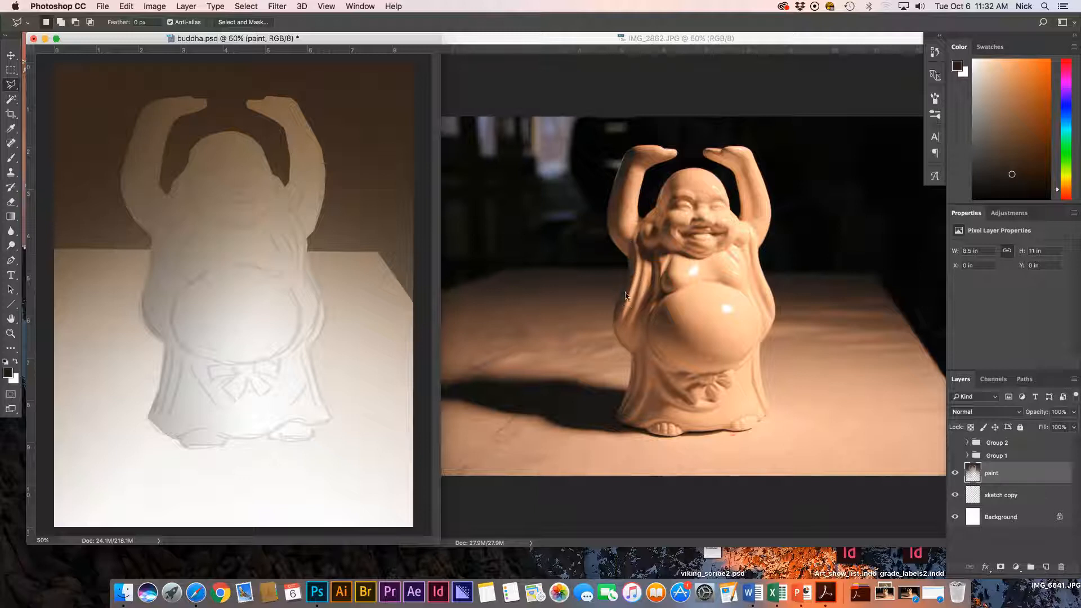
Trace a polygonal outline of the shadow plane down the figure's left arm.
click(143, 110)
click(147, 208)
click(157, 214)
click(162, 230)
click(163, 255)
click(158, 275)
click(151, 298)
click(152, 309)
click(169, 226)
click(167, 285)
click(161, 315)
click(178, 220)
Continue the outline along the belly edge and robe, closing it near the shoulder.
click(192, 280)
click(172, 306)
click(172, 325)
click(179, 347)
click(195, 354)
click(178, 345)
click(177, 388)
click(170, 414)
click(165, 340)
click(151, 334)
click(143, 322)
click(142, 307)
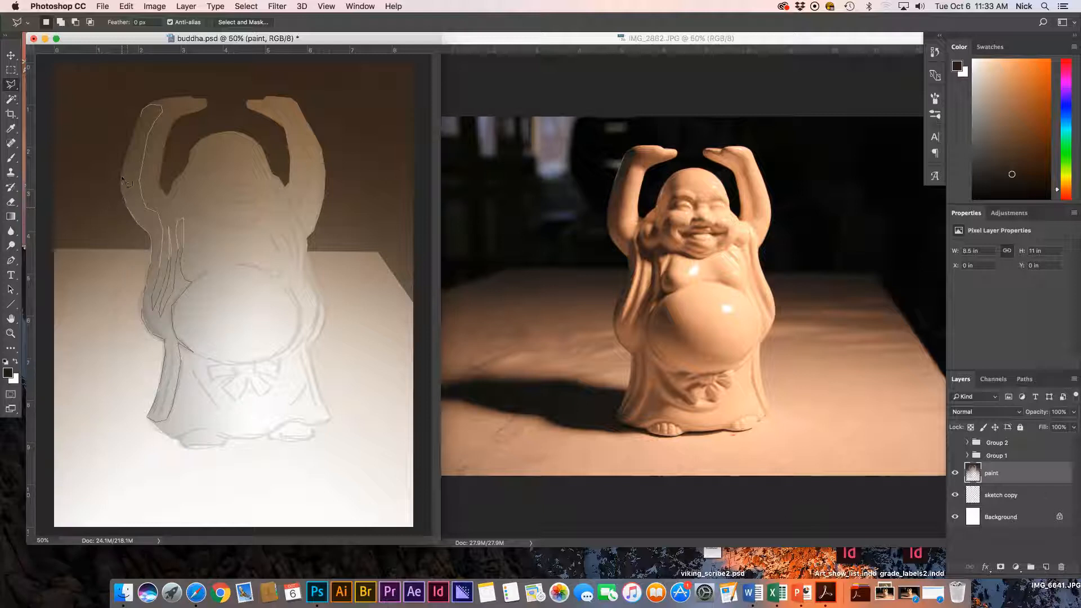
click(138, 121)
Fill the left arm and robe selection with a gradient at 25% opacity, then deselect.
key(g)
drag(192, 266, 245, 287)
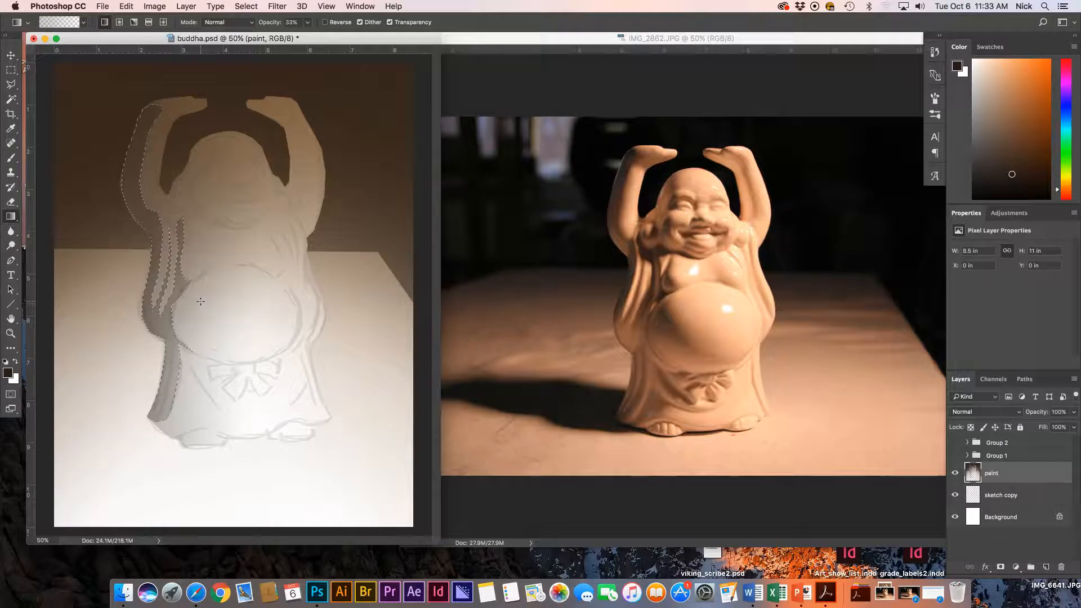
key(super+z)
double_click(291, 23)
text(25)
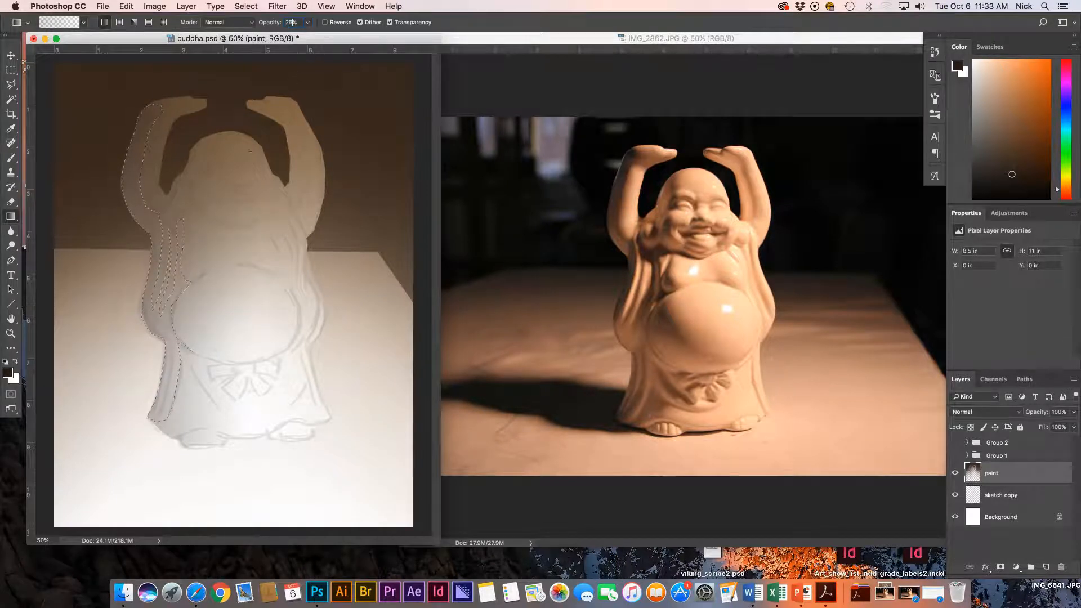
drag(124, 219, 214, 276)
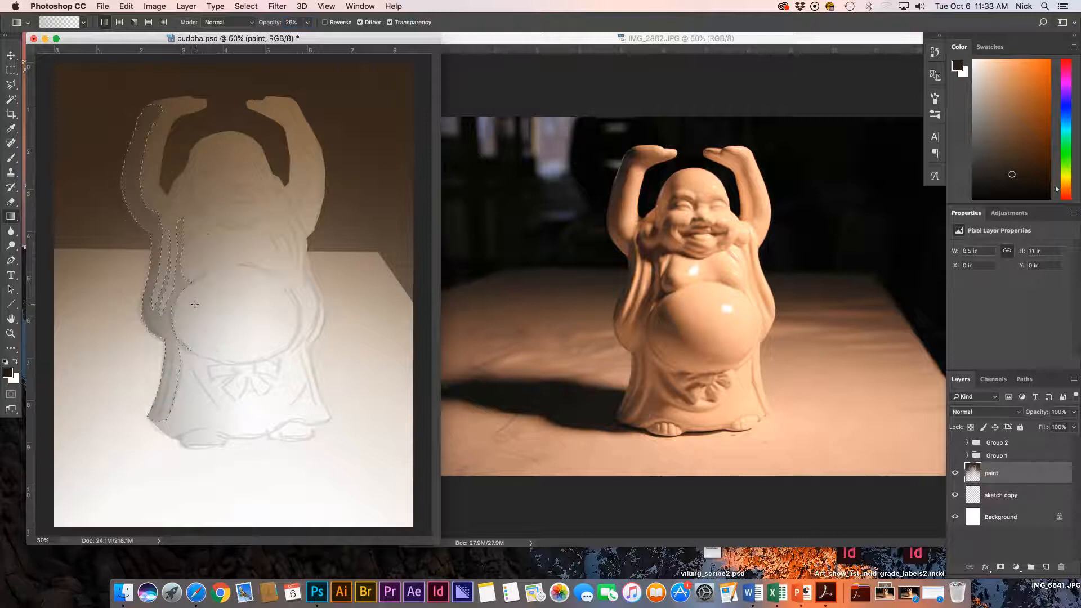
key(super+d)
key(l)
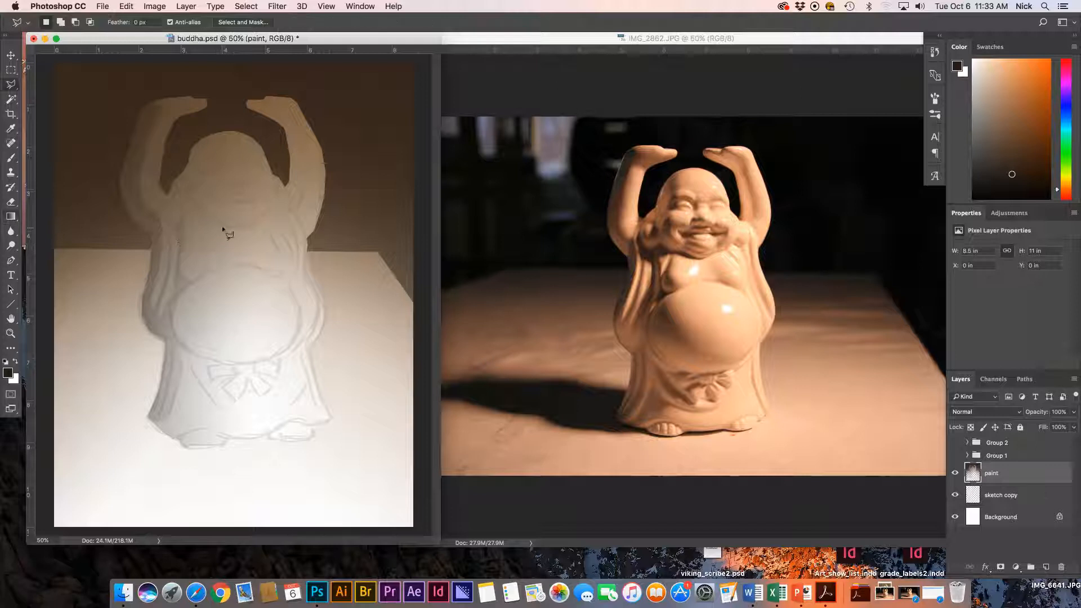
Outline a plane across the top of the head with the Polygonal Lasso.
click(209, 136)
click(210, 145)
click(226, 163)
double_click(206, 139)
Fill the head plane with a gradient, deselect, and zoom to 66.7% on the face.
key(g)
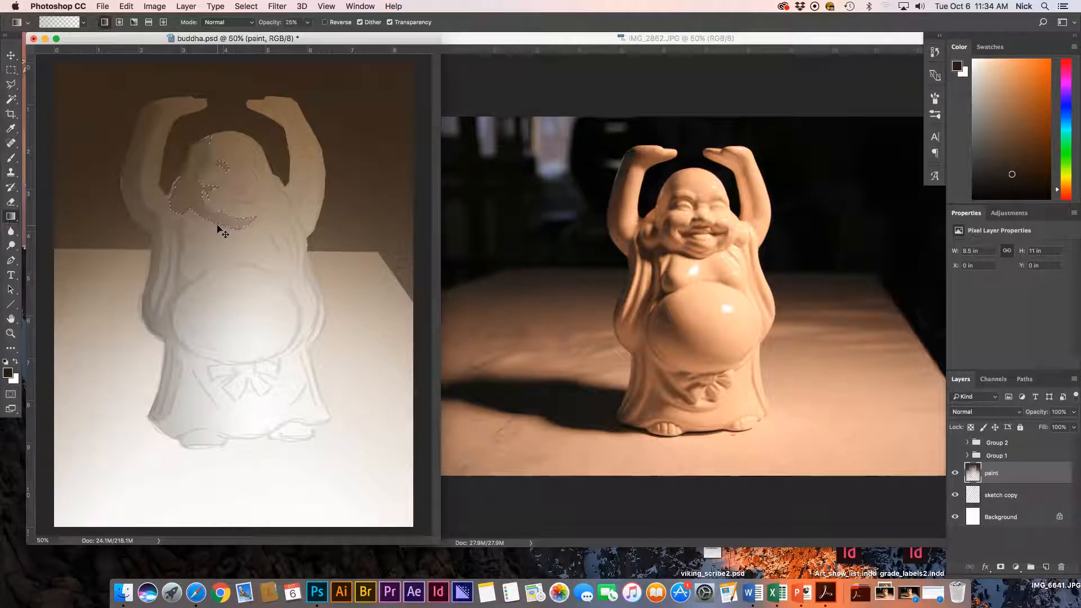
key(super+d)
key(l)
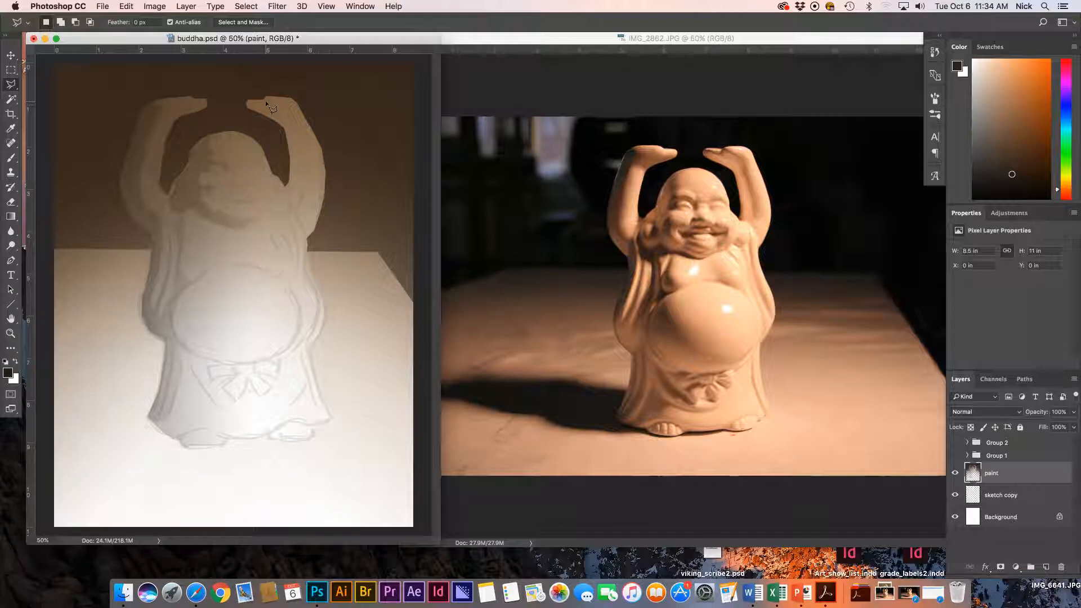
key(super+plus)
drag(157, 313, 187, 382)
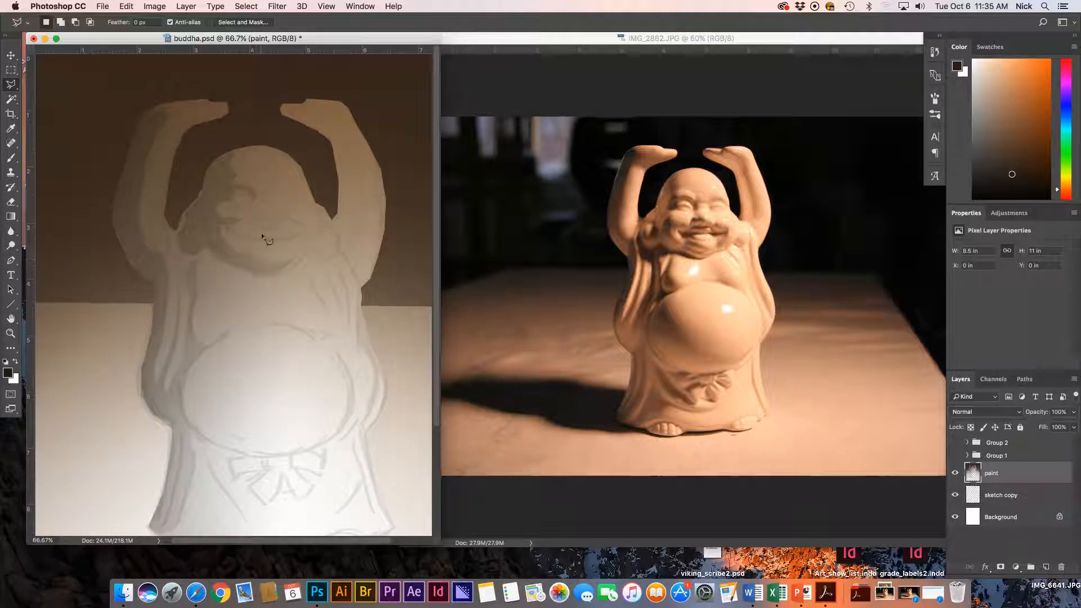
Lasso a small shape around the eyes, fill it with a 25% gradient, and deselect.
click(251, 221)
click(252, 210)
click(264, 210)
click(276, 219)
click(252, 218)
key(g)
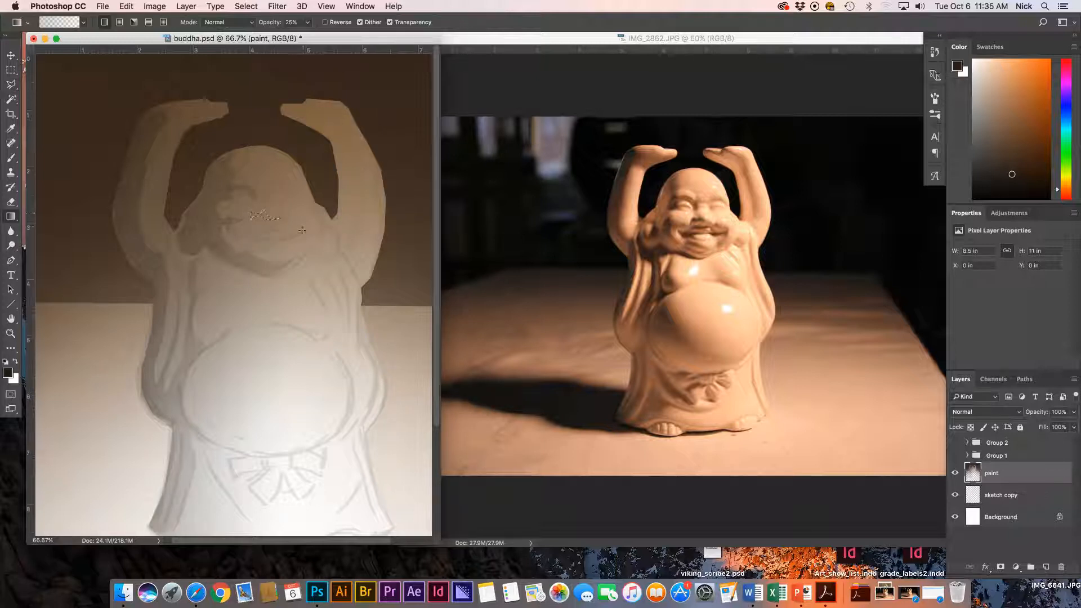
key(super+d)
key(l)
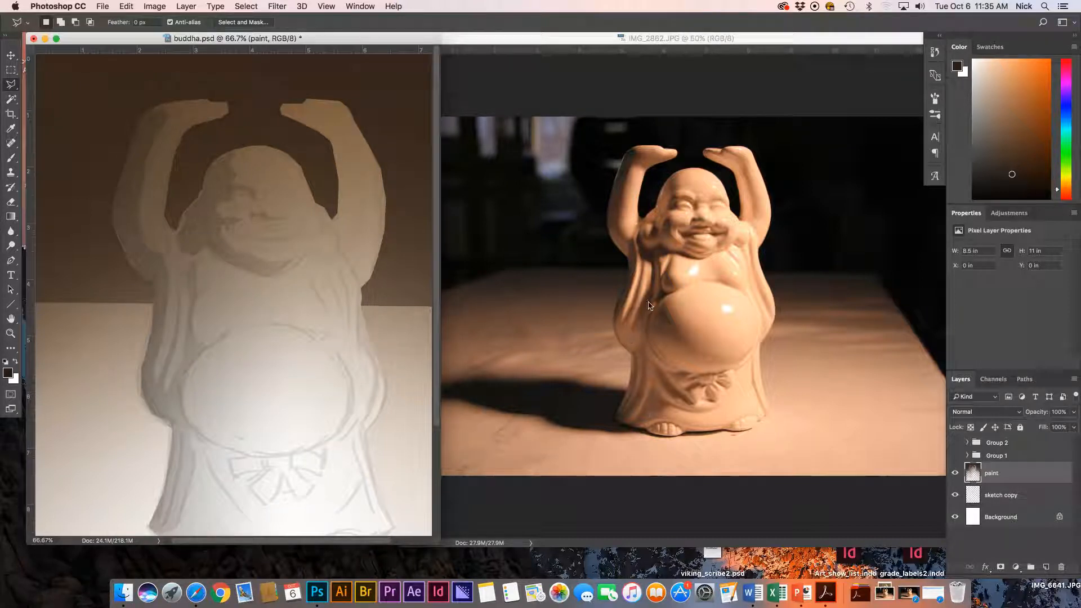
Outline the shadow plane along the figure's left shoulder and side with the Polygonal Lasso.
click(270, 276)
click(197, 289)
click(209, 280)
click(196, 339)
click(217, 338)
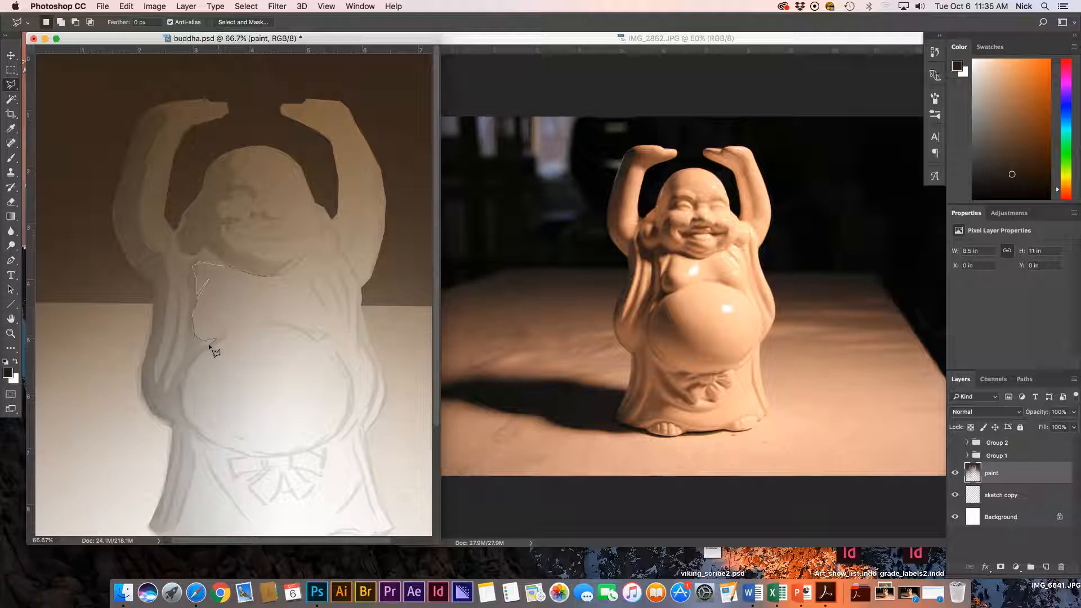
click(183, 368)
click(172, 384)
click(204, 248)
click(214, 256)
double_click(273, 276)
Shade the left shoulder selection with a dark gradient and deselect.
key(g)
drag(191, 256, 204, 262)
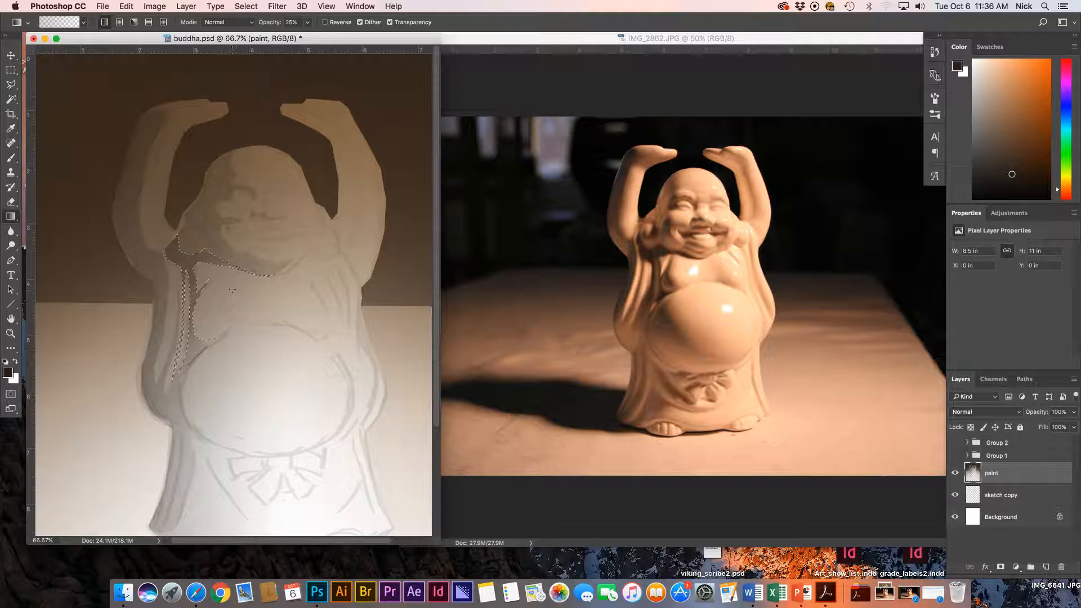
key(super+d)
Select the robe's left edge and darken it with a 25% gradient.
key(l)
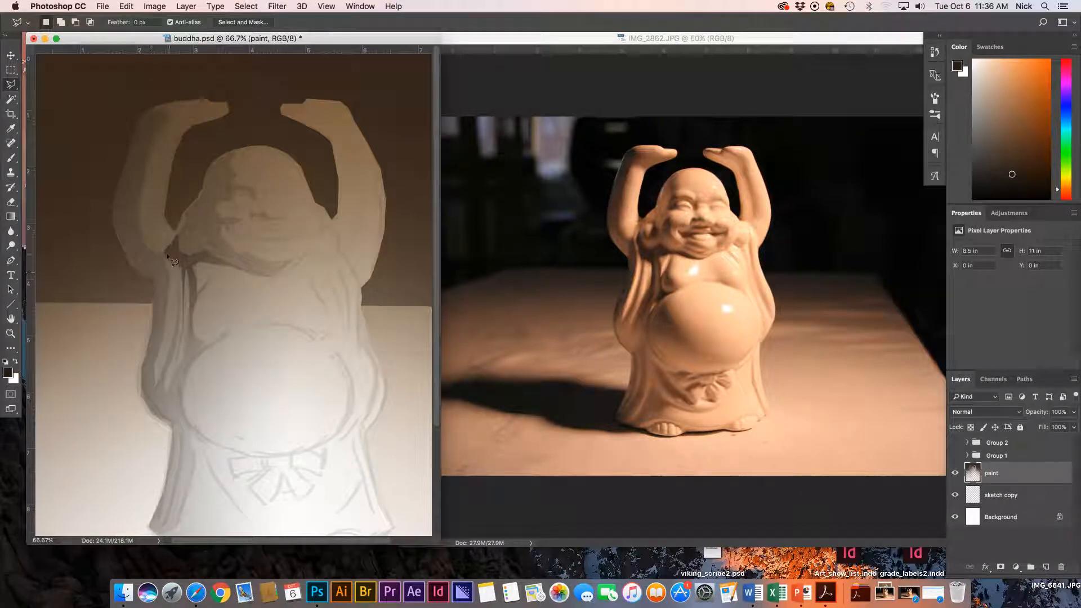
click(166, 311)
click(145, 397)
key(g)
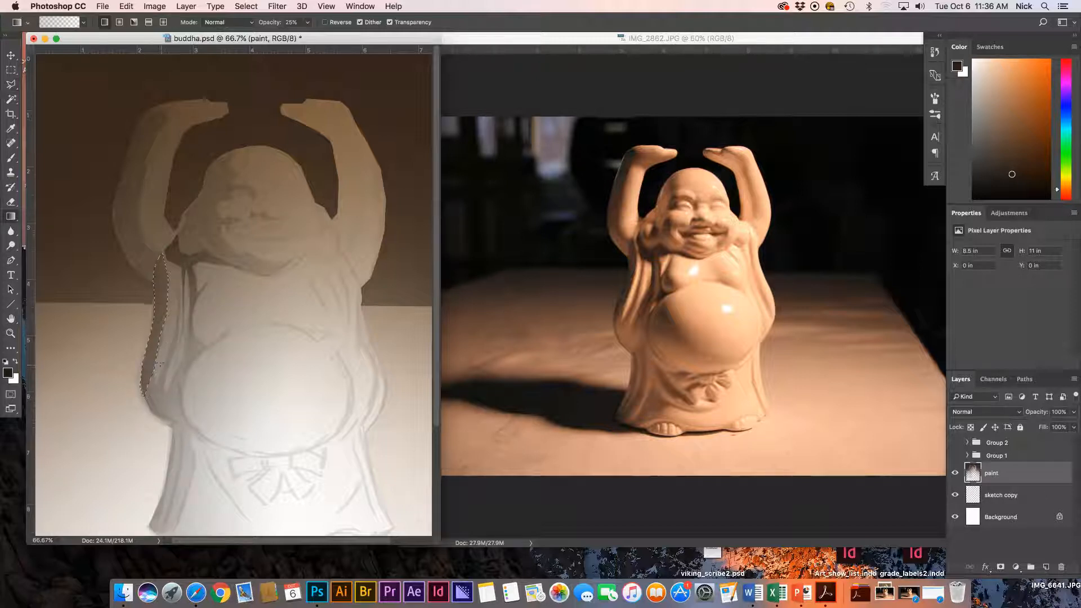
drag(154, 333, 170, 354)
key(l)
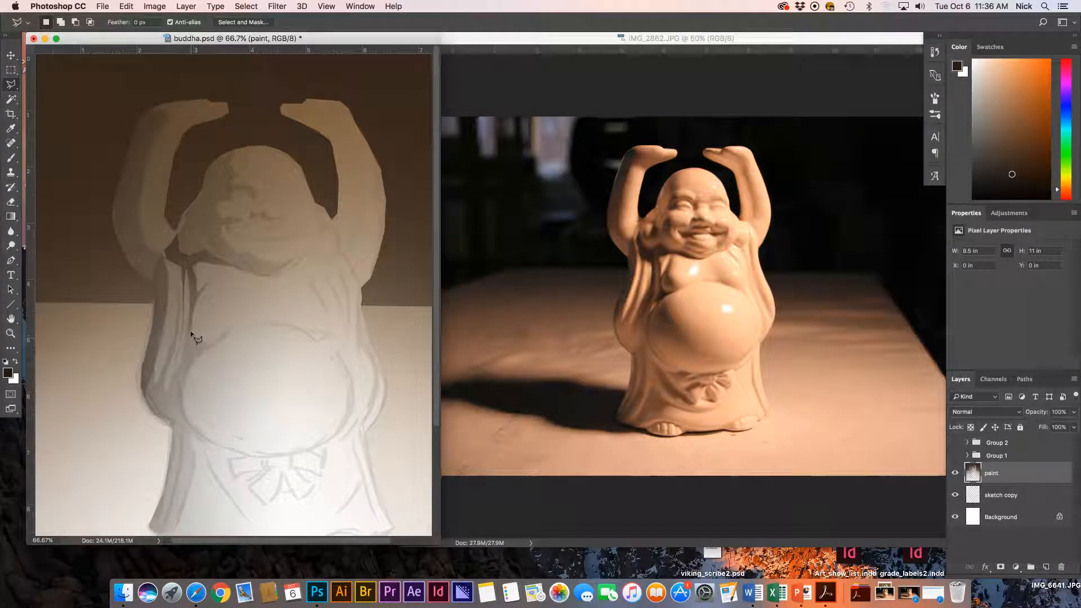
Lasso the belly crease, fill it with a soft gradient, undo, and deselect.
click(197, 343)
click(207, 345)
click(216, 342)
click(200, 352)
click(189, 363)
click(192, 332)
key(g)
drag(178, 358, 209, 344)
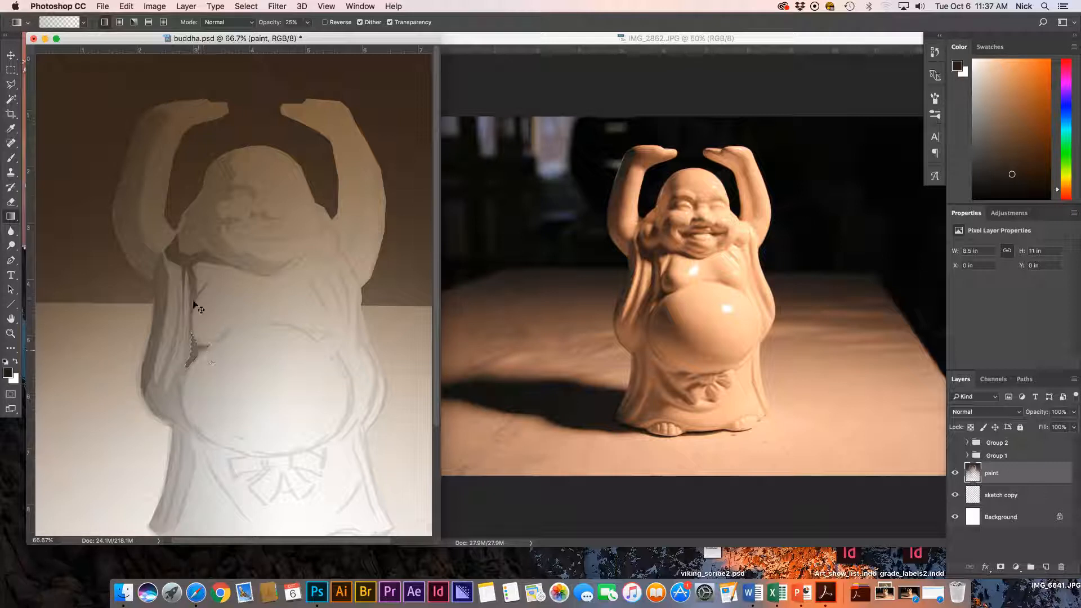
key(super+z)
key(super+d)
Lasso the mouth, shade it with a 25% gradient, and deselect.
key(l)
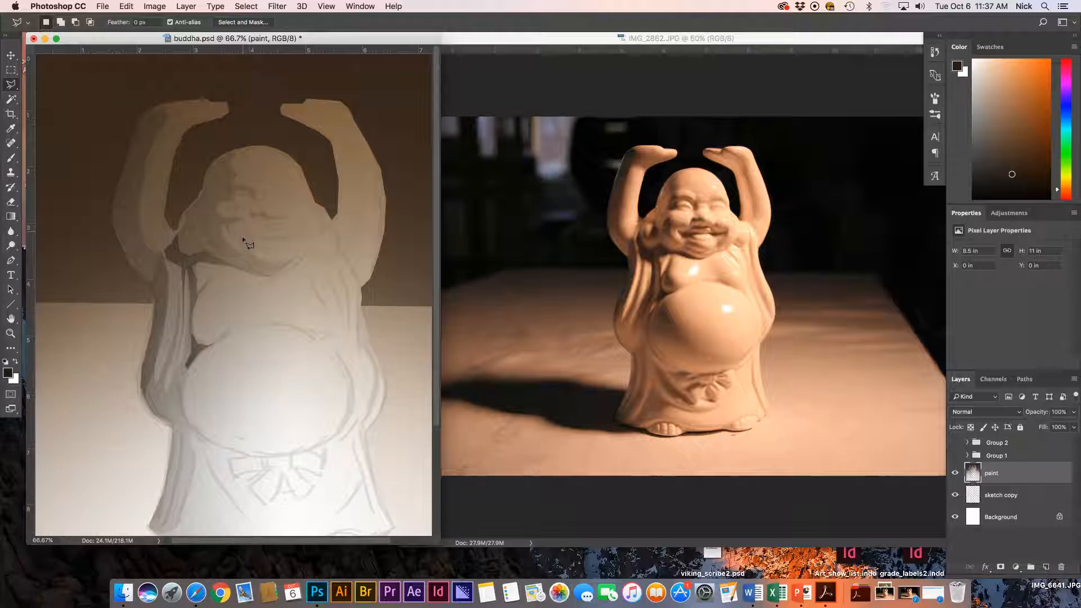
click(265, 244)
click(306, 231)
click(238, 231)
key(g)
key(super+d)
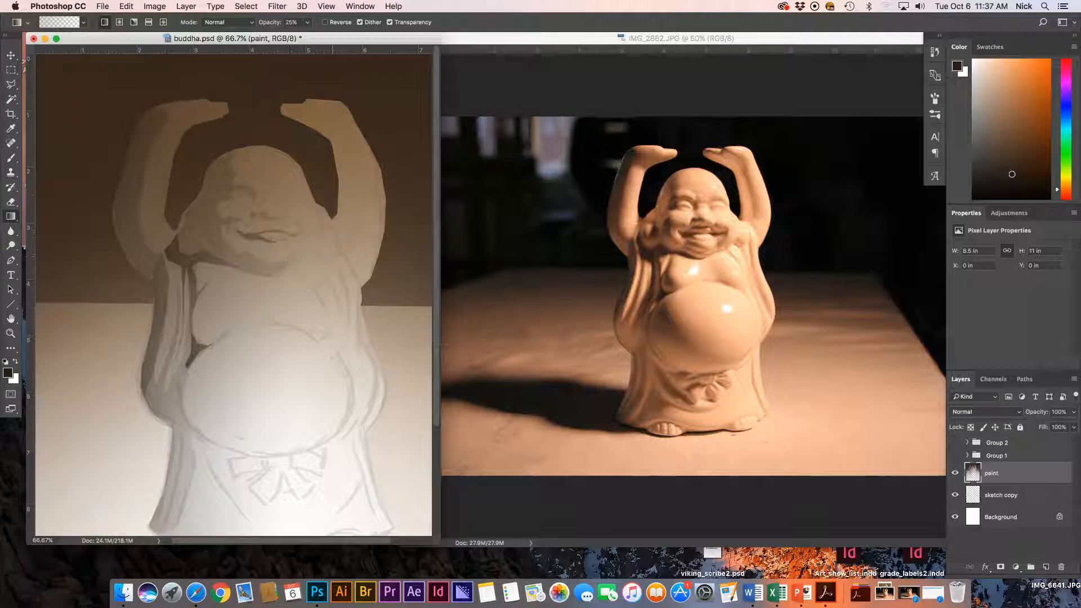
key(l)
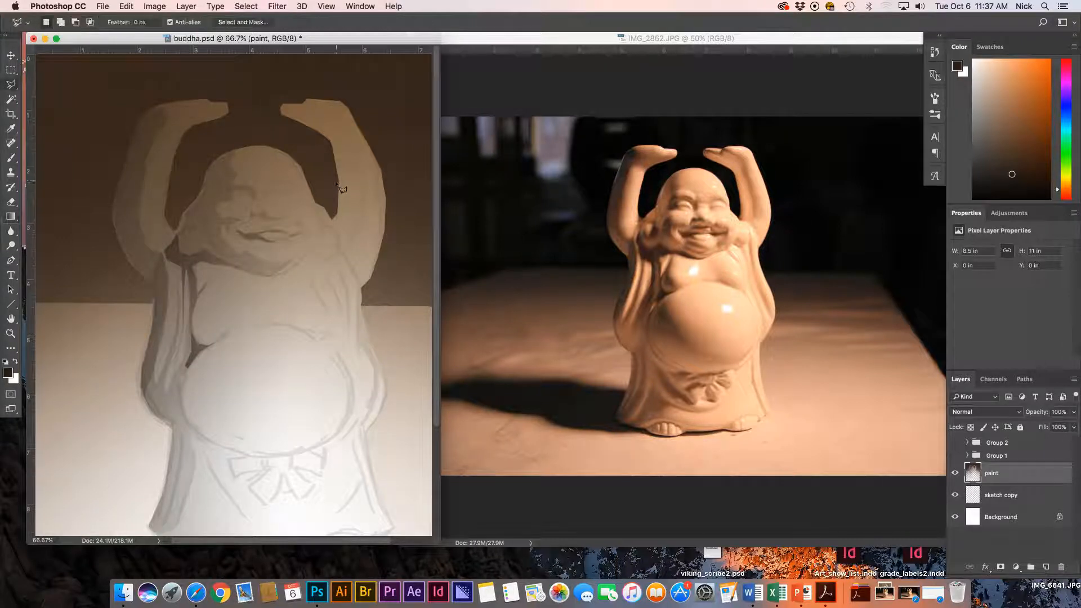
Lasso the top of the raised left hand around the fingertips, shade it with a soft gradient, and deselect.
click(183, 136)
click(222, 118)
click(228, 112)
click(218, 116)
click(156, 133)
key(g)
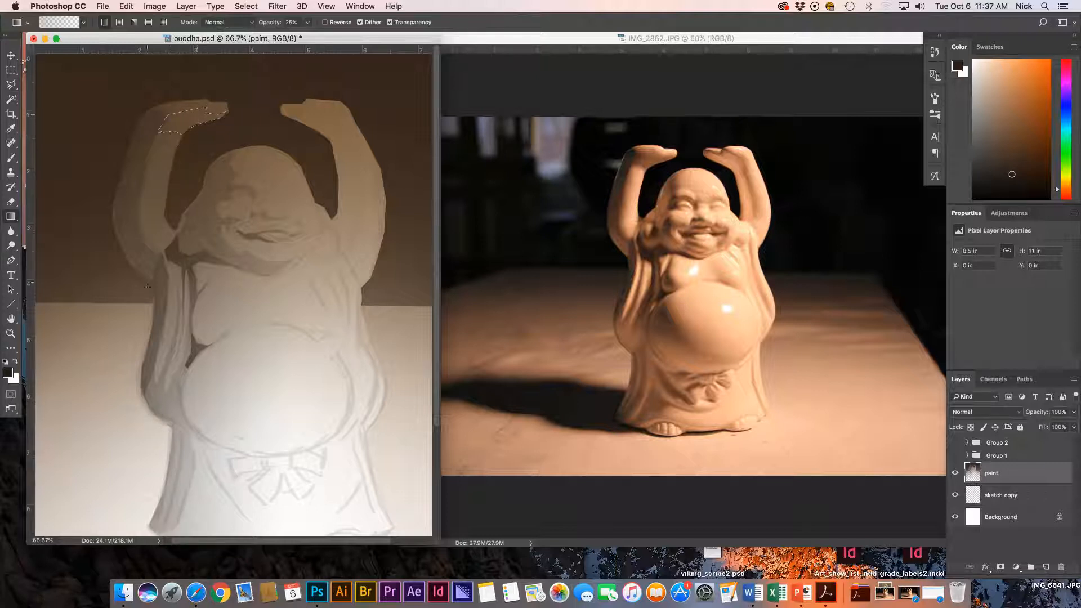
key(super+d)
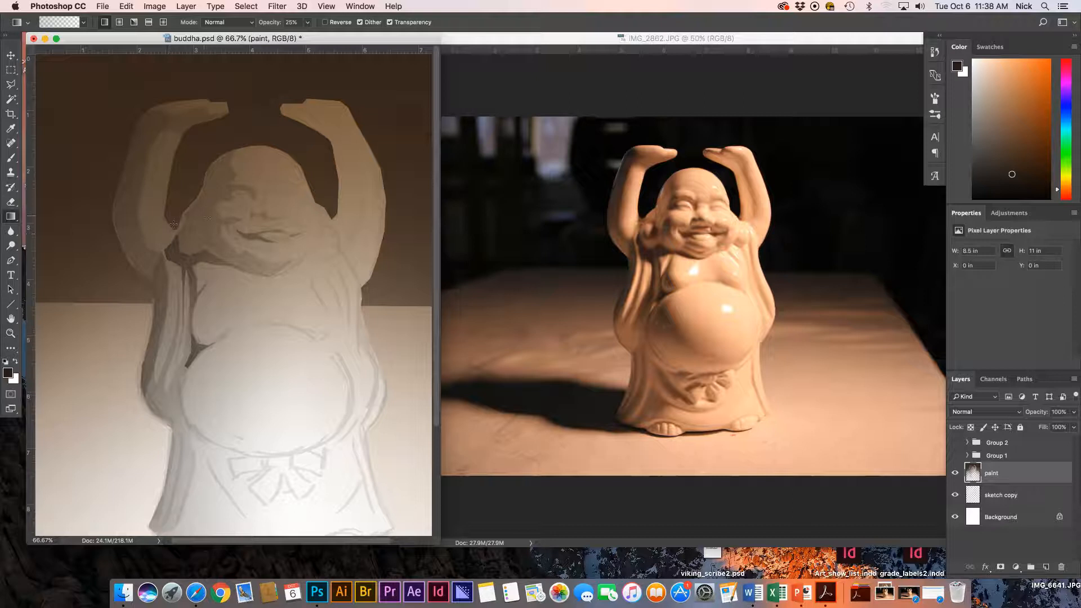
Pan to the belly and lasso the crescent shadow along its left side.
key(l)
drag(259, 328, 271, 239)
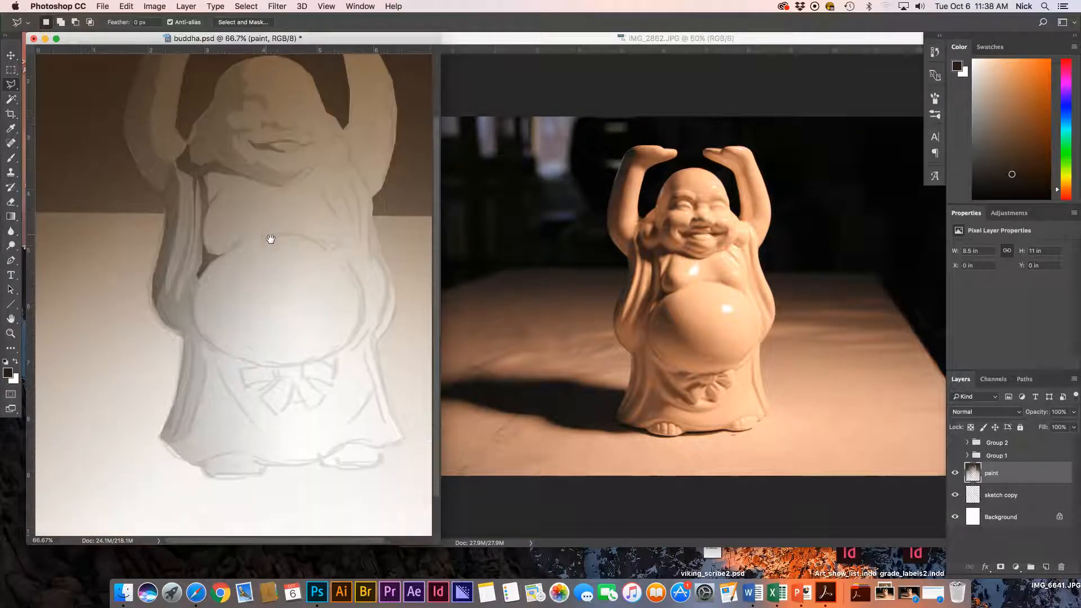
click(229, 253)
click(220, 282)
click(233, 309)
click(326, 340)
click(363, 317)
click(282, 367)
click(200, 337)
click(194, 311)
click(194, 289)
click(196, 278)
click(227, 253)
Fill the belly crescent with a darker 25% gradient and deselect.
key(g)
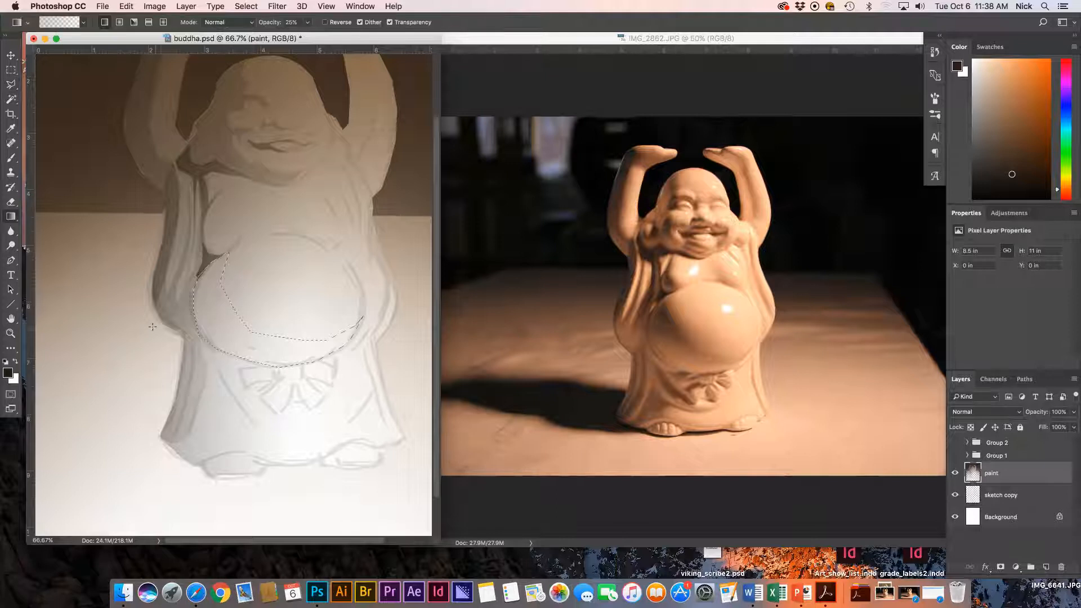
drag(153, 327, 234, 378)
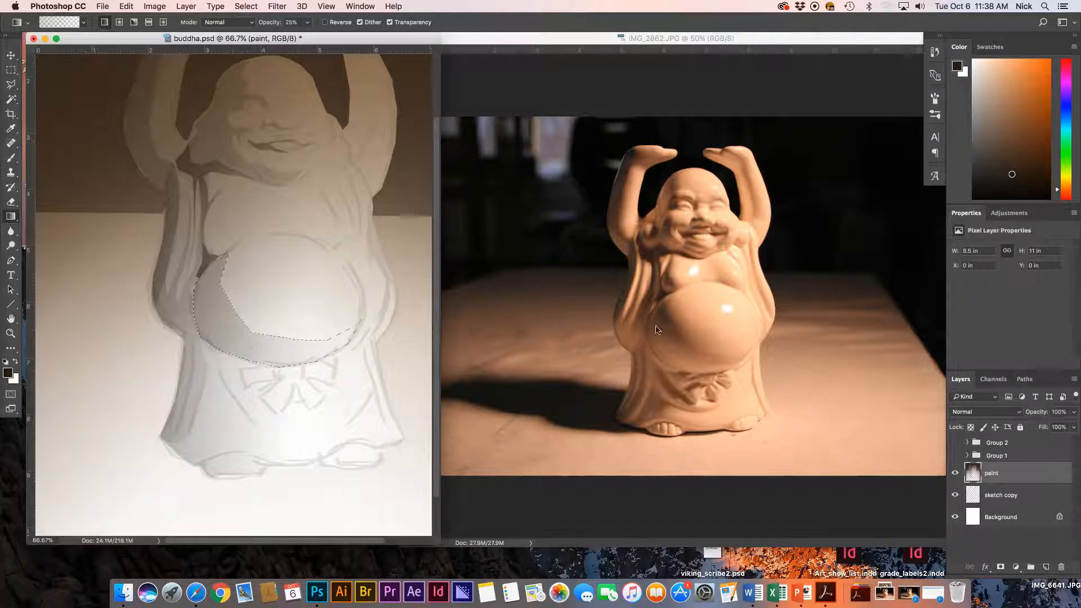
key(super+d)
Outline the shadow band running down the belly's lower-left edge.
key(l)
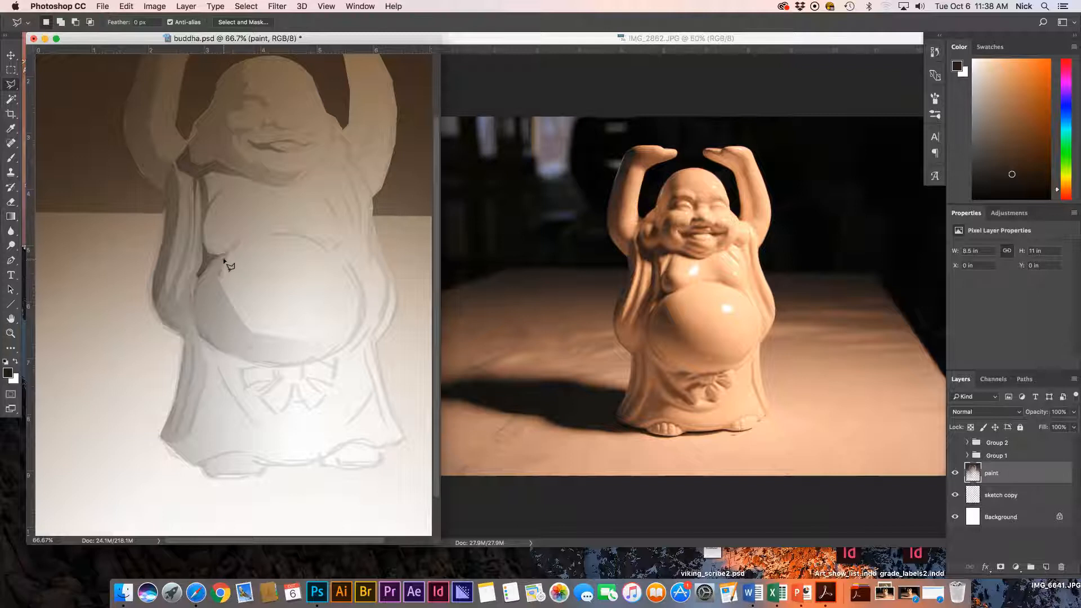
click(225, 255)
click(224, 269)
click(224, 287)
click(225, 274)
click(227, 289)
click(238, 315)
click(242, 325)
click(254, 334)
Close the band outline, shade it with a 25% gradient, and deselect.
click(266, 340)
click(244, 336)
click(200, 305)
click(227, 261)
key(g)
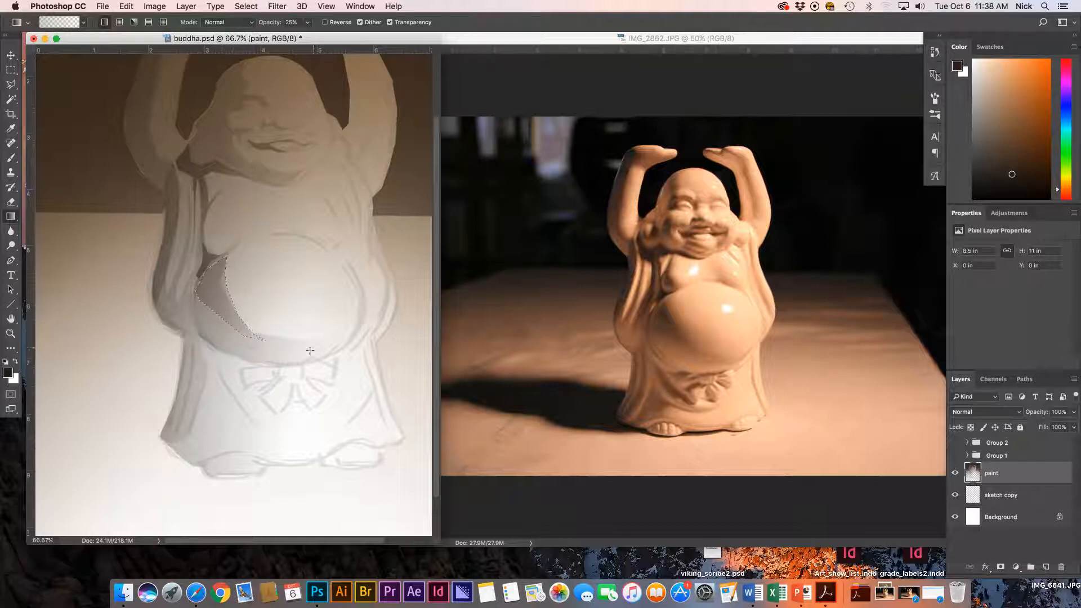
key(super+d)
Select the shadow under the belly's right side, shade it with a gradient, and deselect.
key(l)
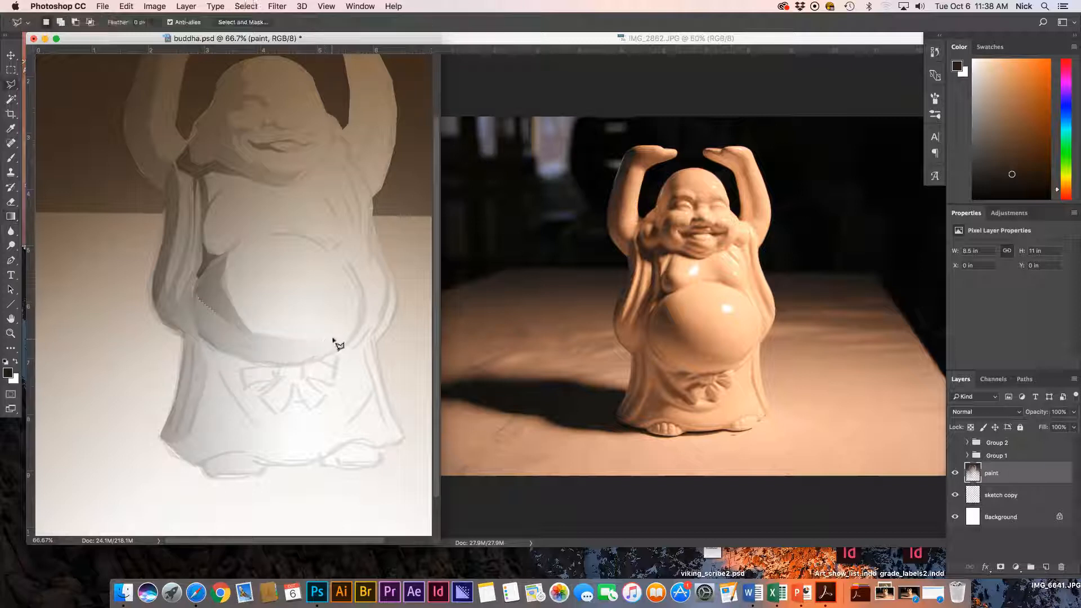
click(360, 314)
click(330, 356)
click(281, 335)
key(g)
key(super+d)
Lasso the robe fold below the belly and shade it darker with a gradient.
key(l)
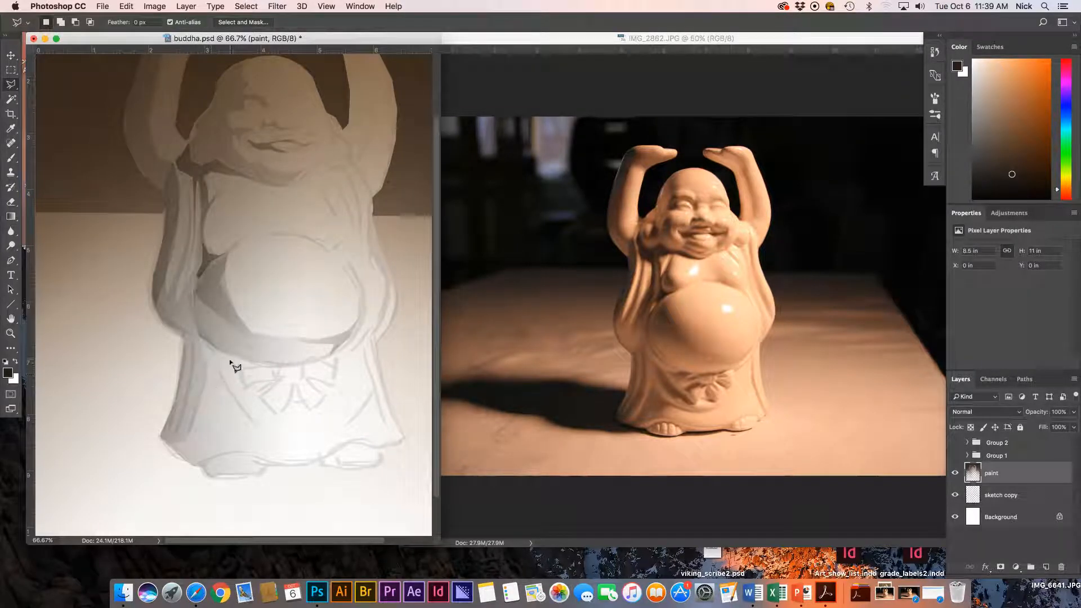
click(212, 353)
click(251, 424)
click(282, 422)
click(214, 354)
key(g)
drag(176, 384, 299, 393)
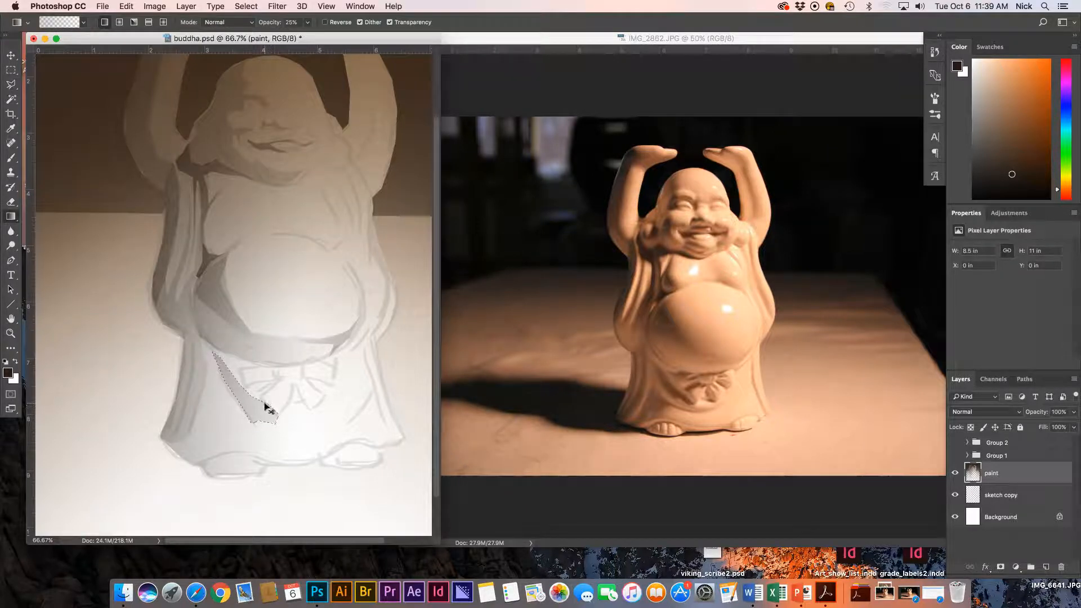
key(super+d)
Trace the lower-left robe hem from the robe's left edge to its right end.
key(l)
click(210, 404)
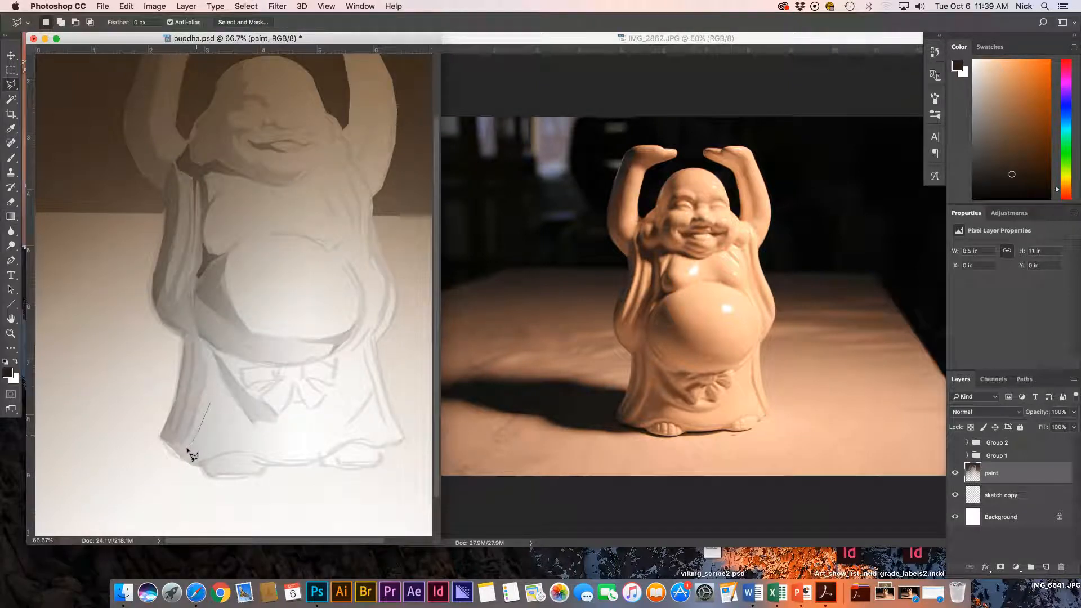
click(180, 454)
click(201, 459)
click(215, 454)
click(231, 448)
click(263, 453)
click(280, 457)
click(299, 458)
click(328, 452)
Close the hem outline along the upper edge of the hem fold.
click(215, 444)
click(237, 422)
click(325, 420)
click(254, 429)
click(212, 406)
Shade the hem with grey gradients, compare the darker one via undo/redo, then deselect.
key(g)
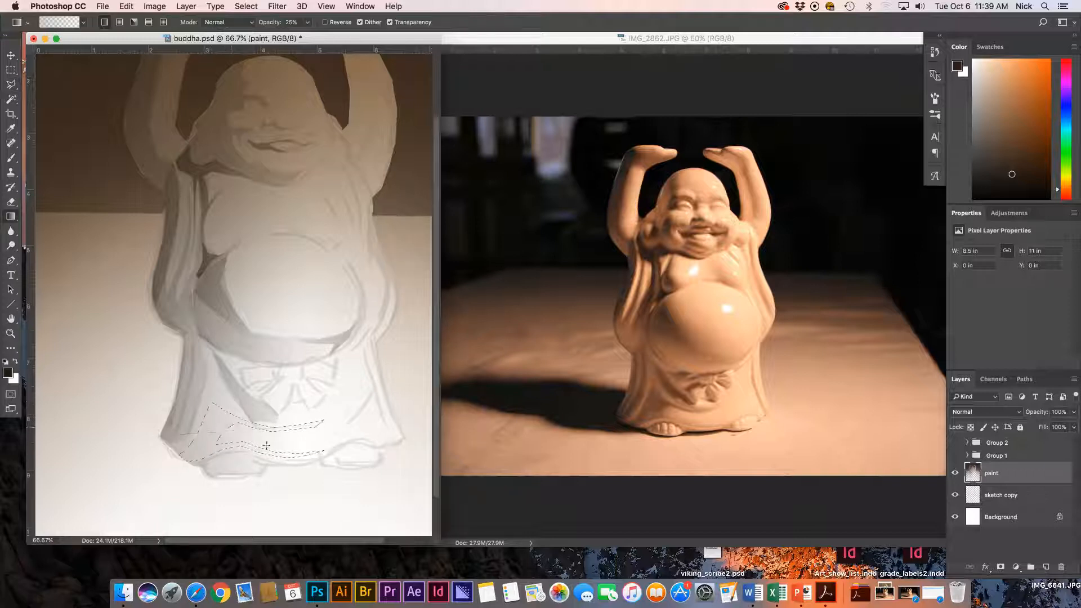
drag(267, 446, 239, 450)
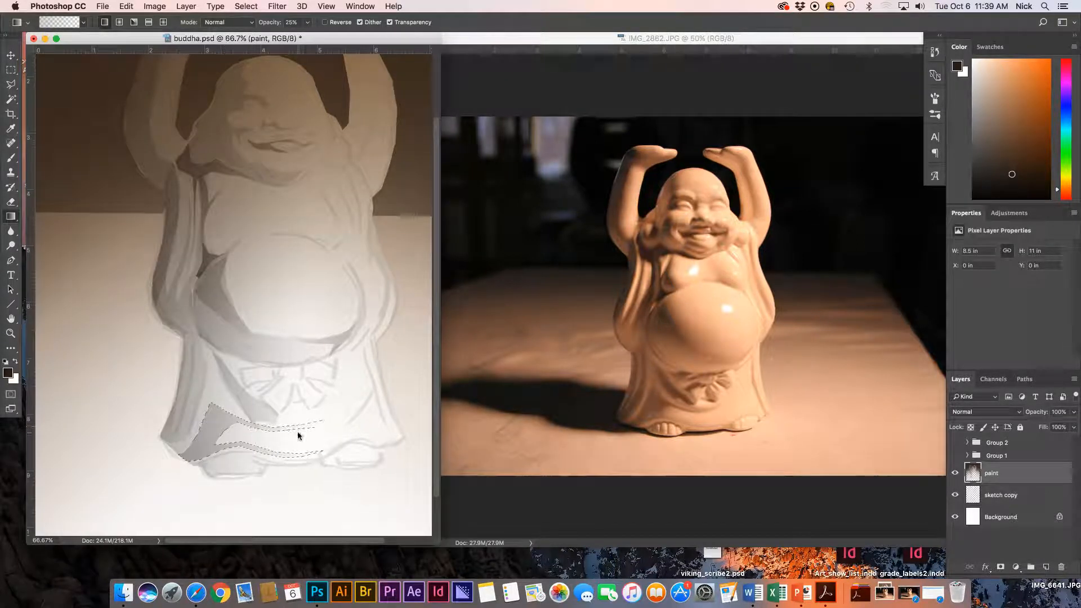
drag(211, 444, 216, 442)
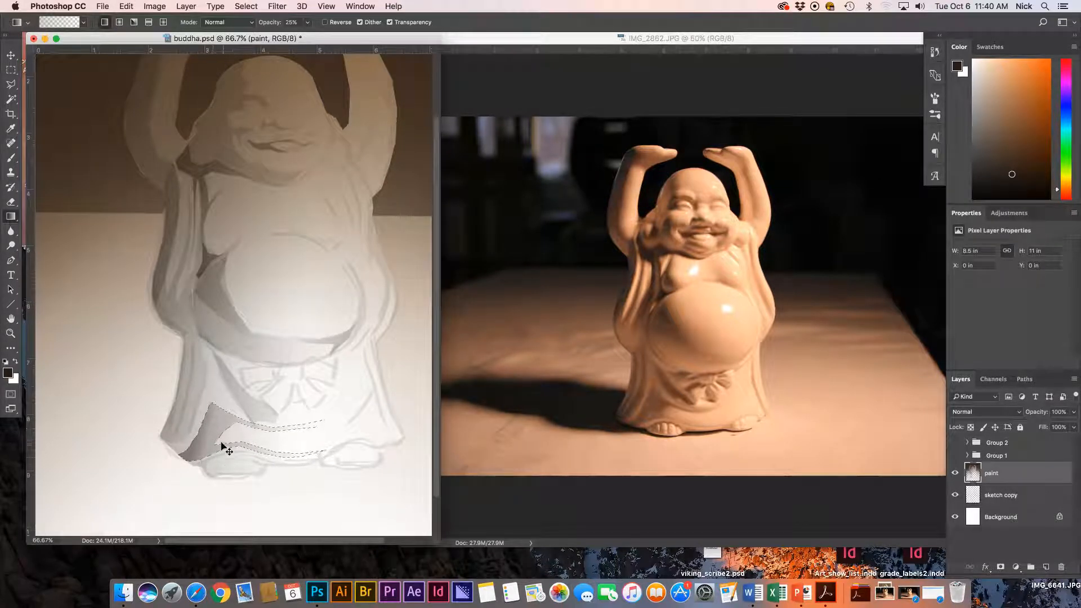
key(super+z)
key(super+z)
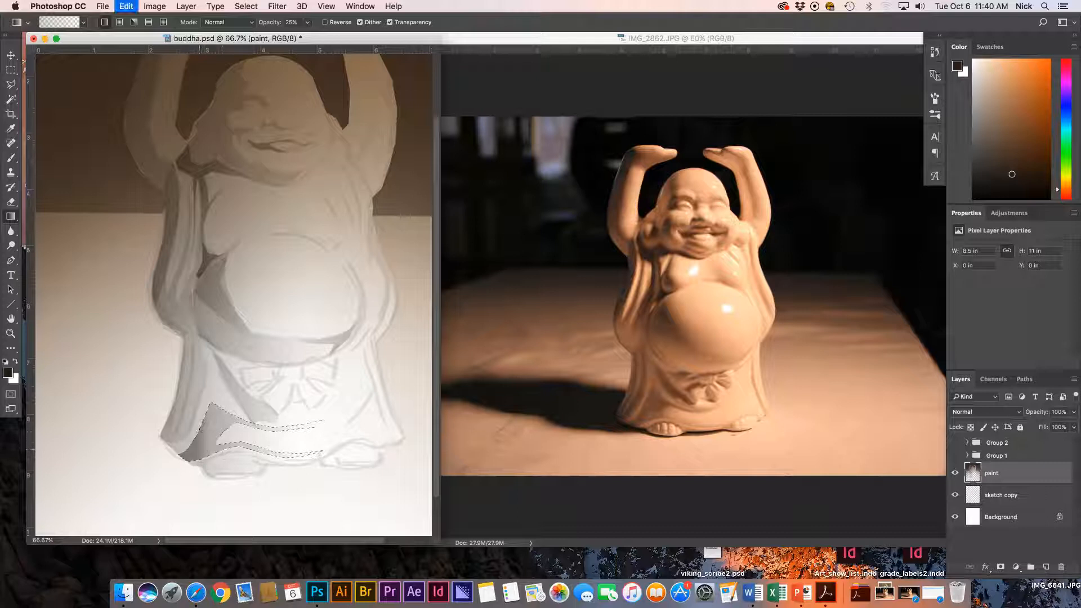
key(super+z)
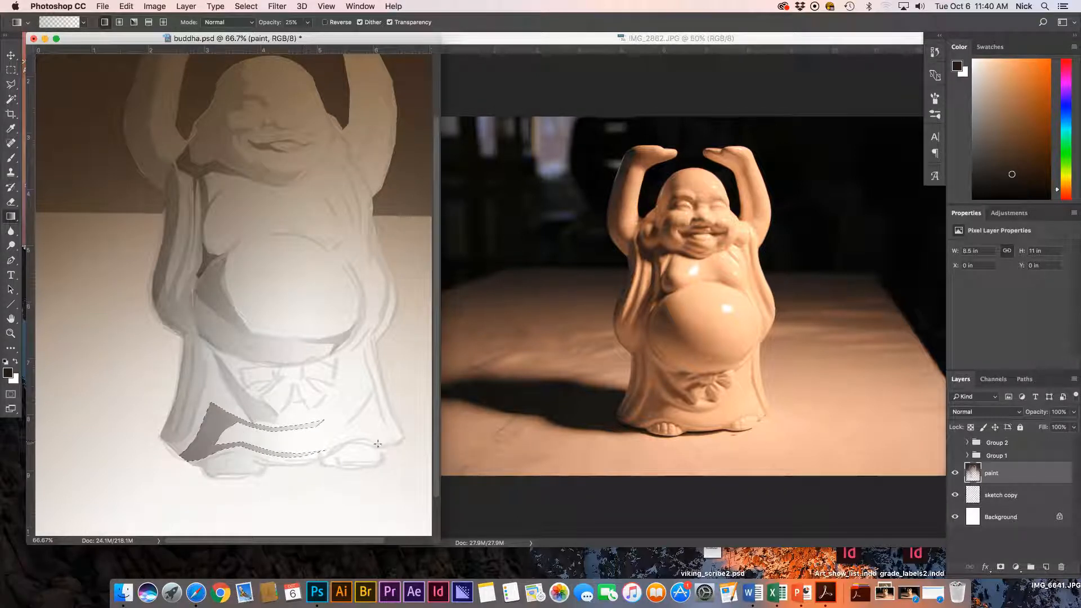
key(super+z)
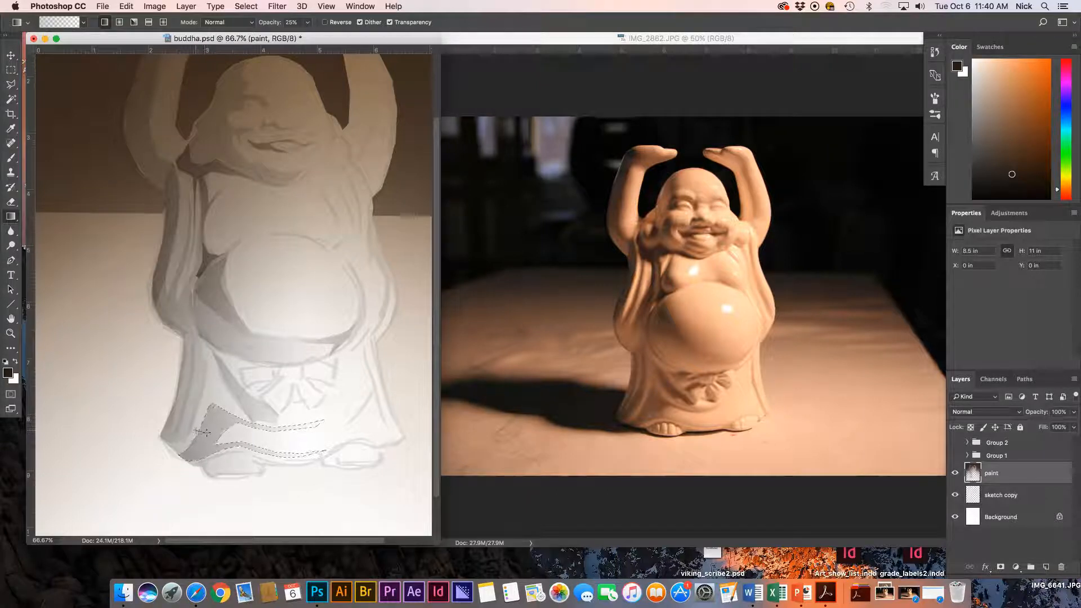
key(super+shift+z)
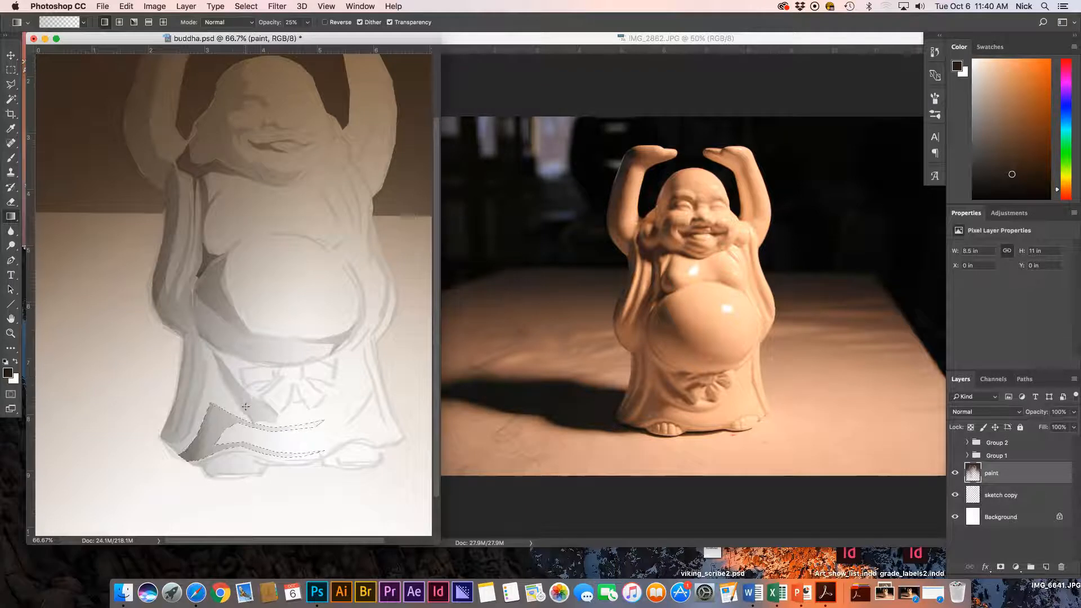
key(super+d)
Lasso the shadow on the belt and shade it with a dark gradient, then deselect.
key(l)
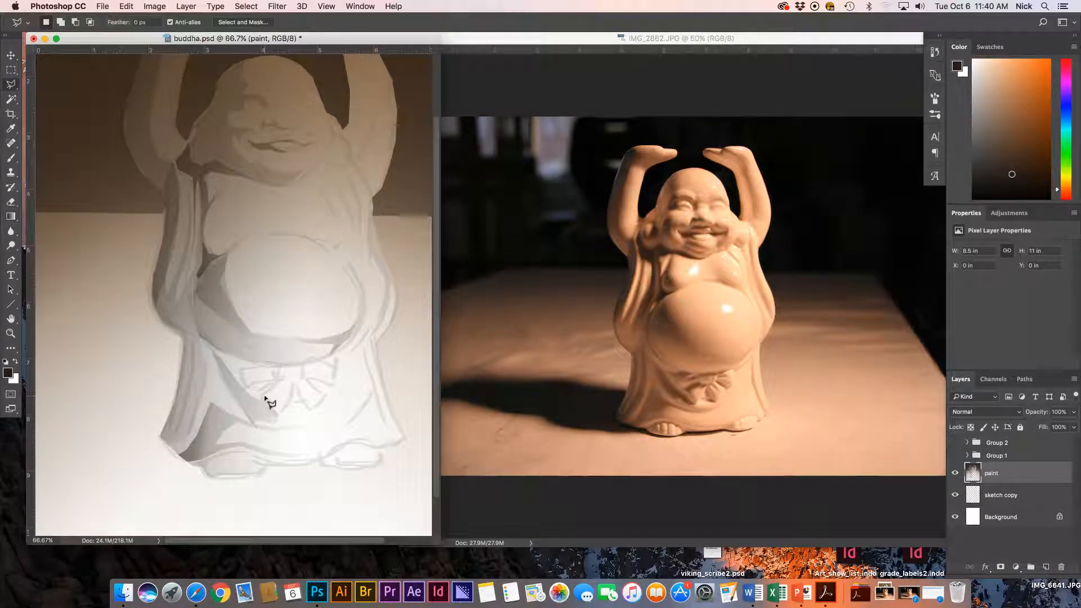
click(273, 370)
click(248, 362)
click(276, 369)
key(g)
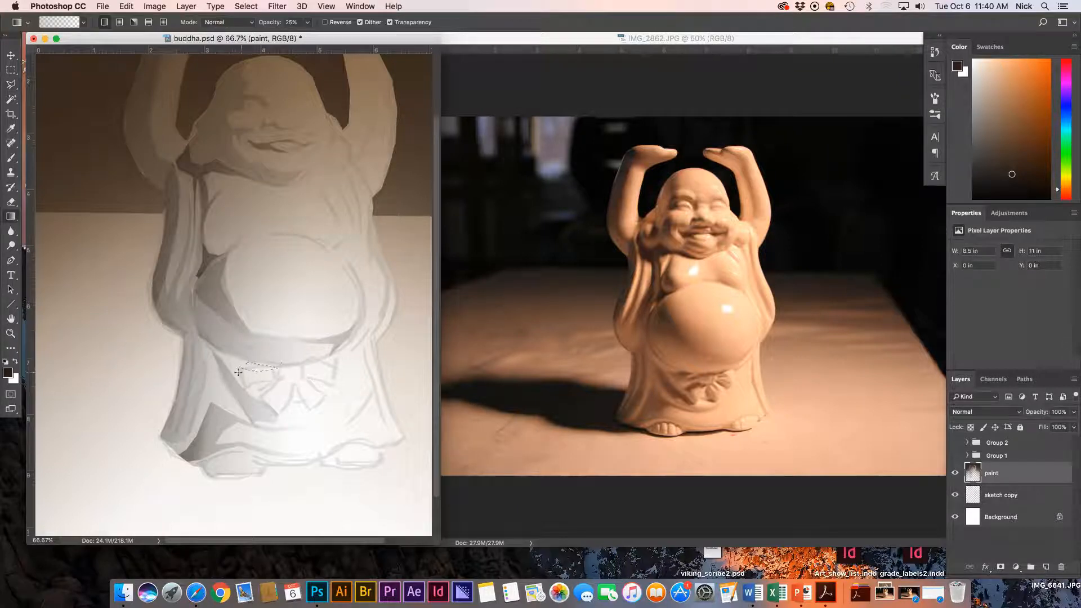
drag(248, 372, 272, 391)
key(super+d)
Shade a small shadow patch beside the bow with a gradient.
key(l)
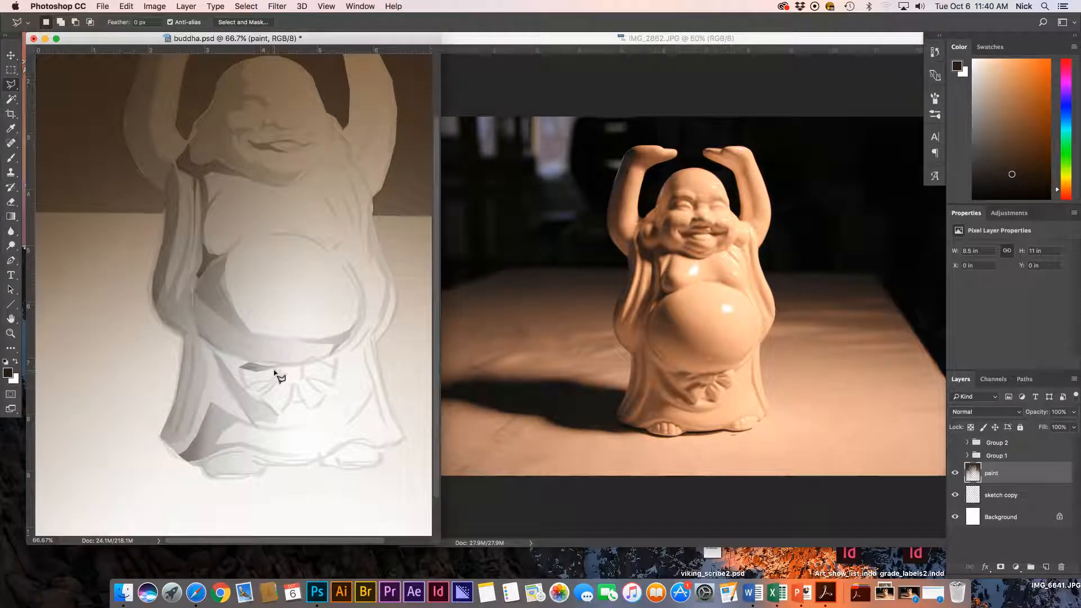
click(263, 373)
key(g)
drag(259, 375, 294, 396)
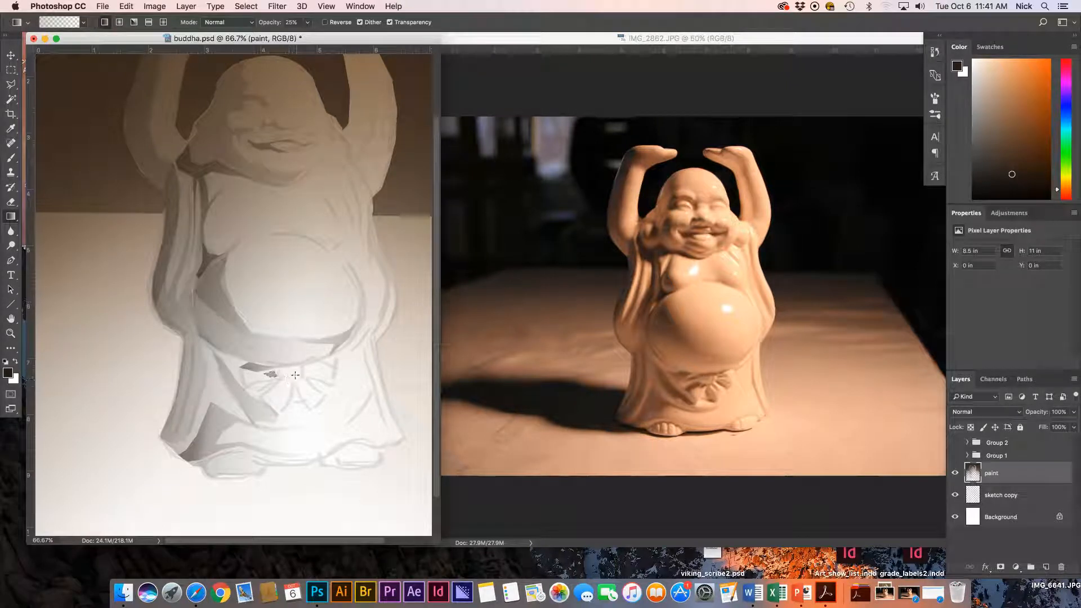
Select a shadow on the bow, shade it with a downward gradient, and deselect.
key(l)
click(257, 394)
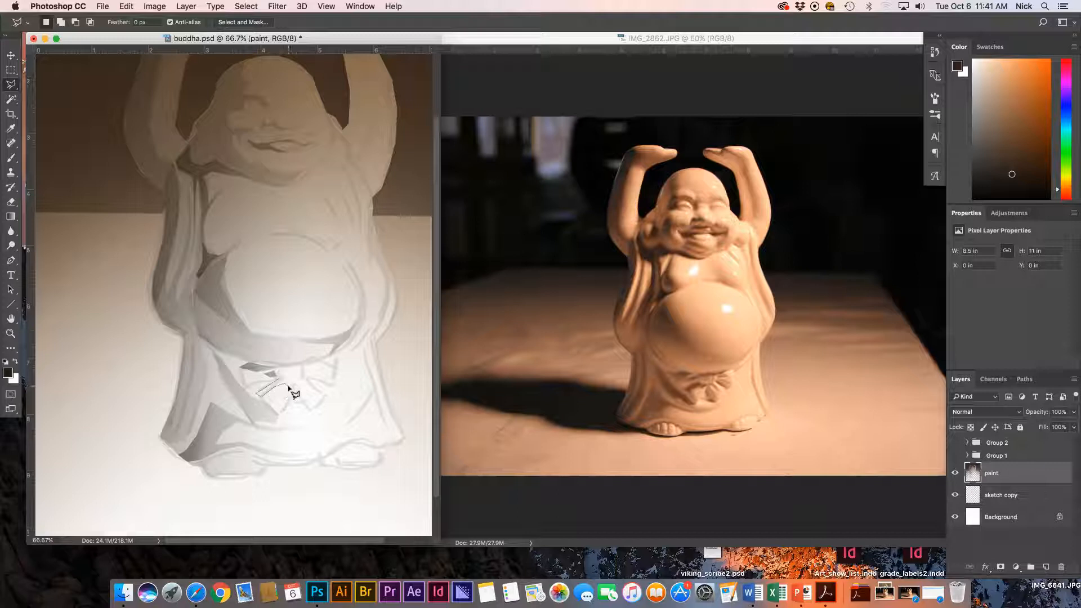
click(284, 382)
click(280, 379)
key(g)
mouse_move(281, 379)
mouse_down()
mouse_move(287, 367)
mouse_move(258, 442)
mouse_up()
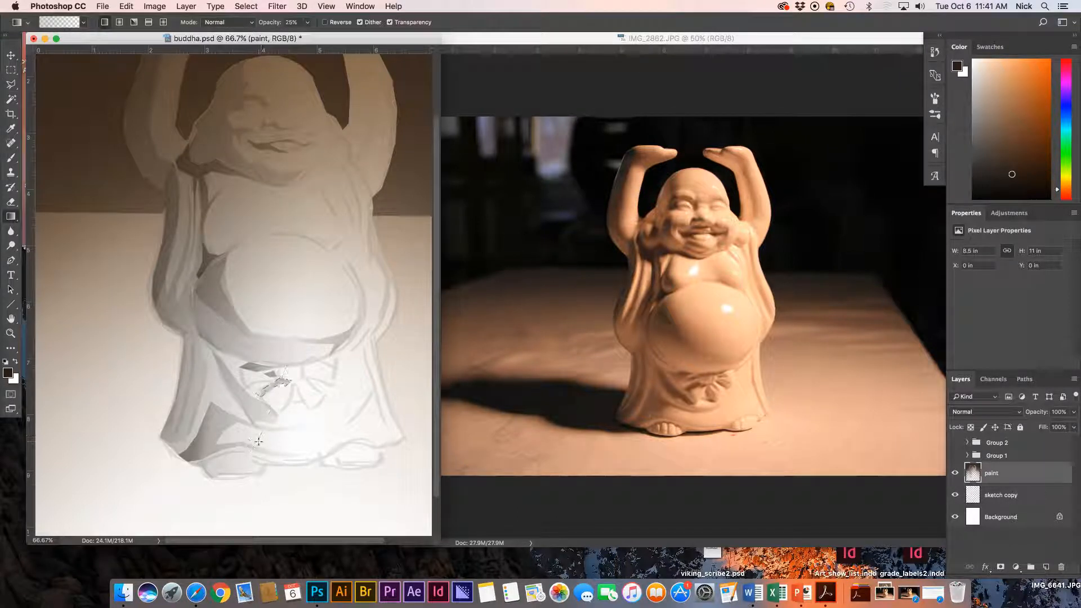
key(super+d)
Lasso another small bow shadow and darken it with a gradient.
key(super+d)
key(l)
click(296, 385)
click(302, 398)
click(294, 395)
click(296, 385)
key(g)
mouse_move(296, 389)
mouse_down()
mouse_move(326, 398)
mouse_move(346, 374)
mouse_up()
Outline the shadow on the bow's right loop and shade it with a gradient.
key(super+d)
key(l)
click(305, 377)
click(333, 382)
click(326, 400)
click(316, 397)
click(304, 378)
key(g)
key(super+d)
Lasso a narrow strip down the robe's right edge and drag a 25% gradient across it.
key(l)
click(365, 344)
click(370, 379)
click(378, 410)
click(386, 424)
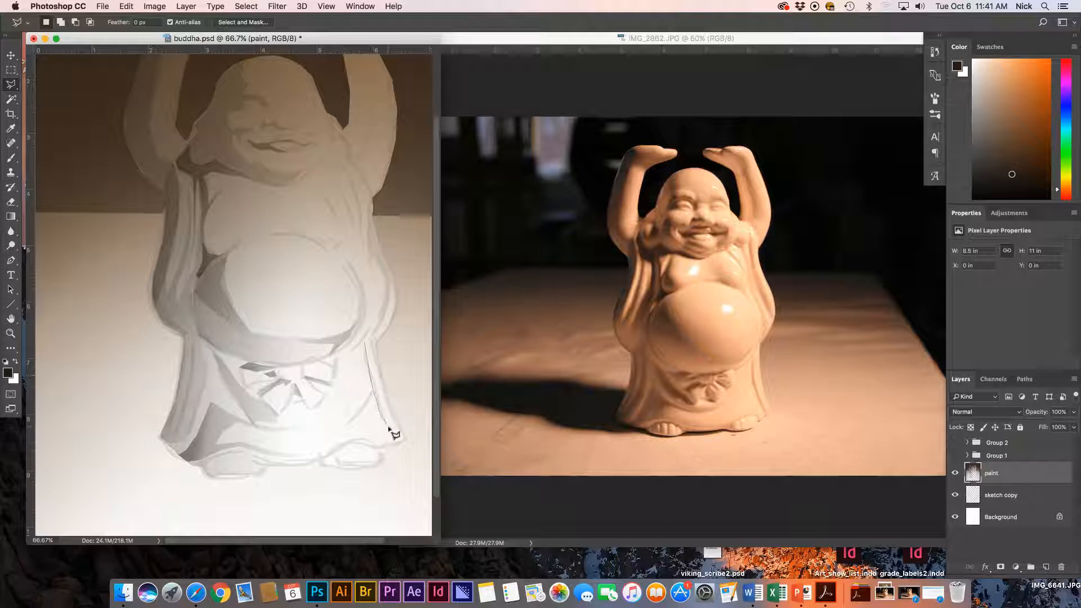
click(397, 439)
click(363, 341)
key(g)
drag(369, 399, 354, 366)
Frame the torso and lasso a plane across the upper belly toward the chest, then deselect.
key(super+d)
drag(309, 313, 265, 386)
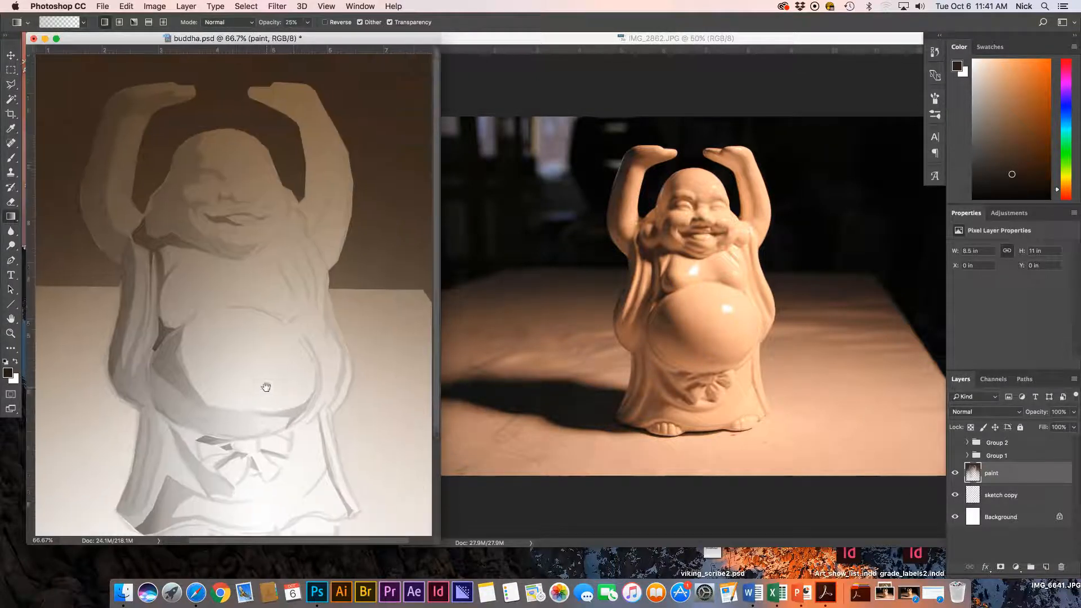
key(z)
alt+click(310, 352)
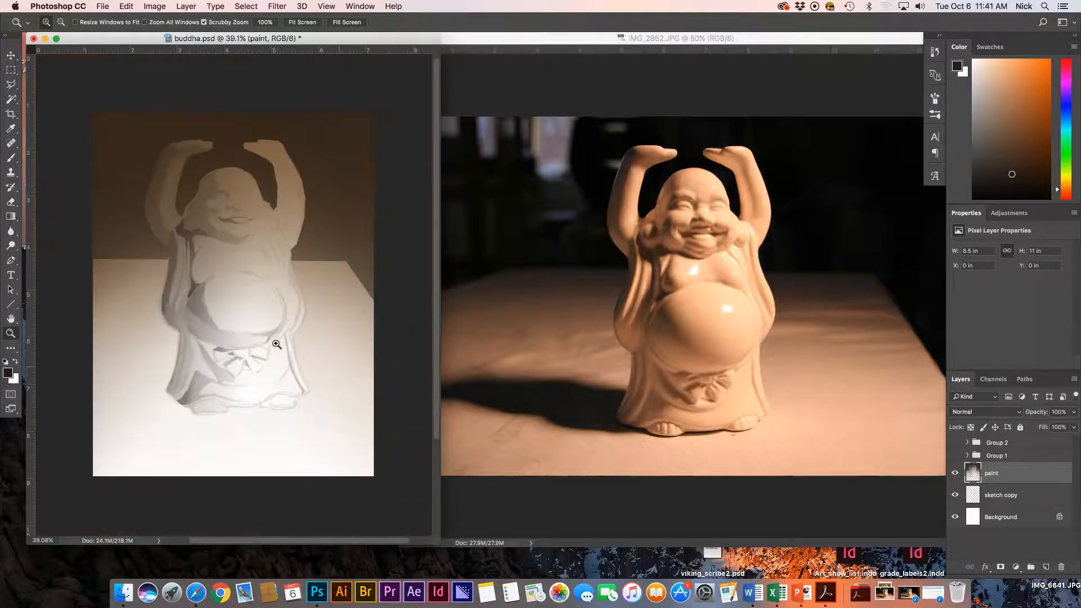
drag(281, 357, 298, 360)
key(g)
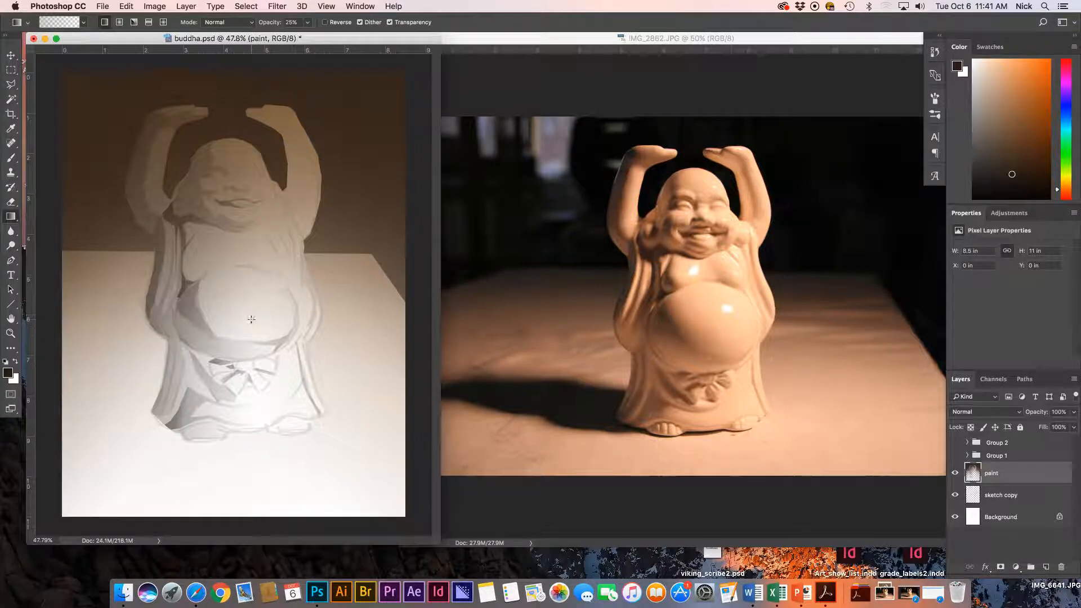
mouse_move(242, 322)
mouse_down()
mouse_move(275, 319)
mouse_move(240, 336)
mouse_move(230, 361)
mouse_up()
key(l)
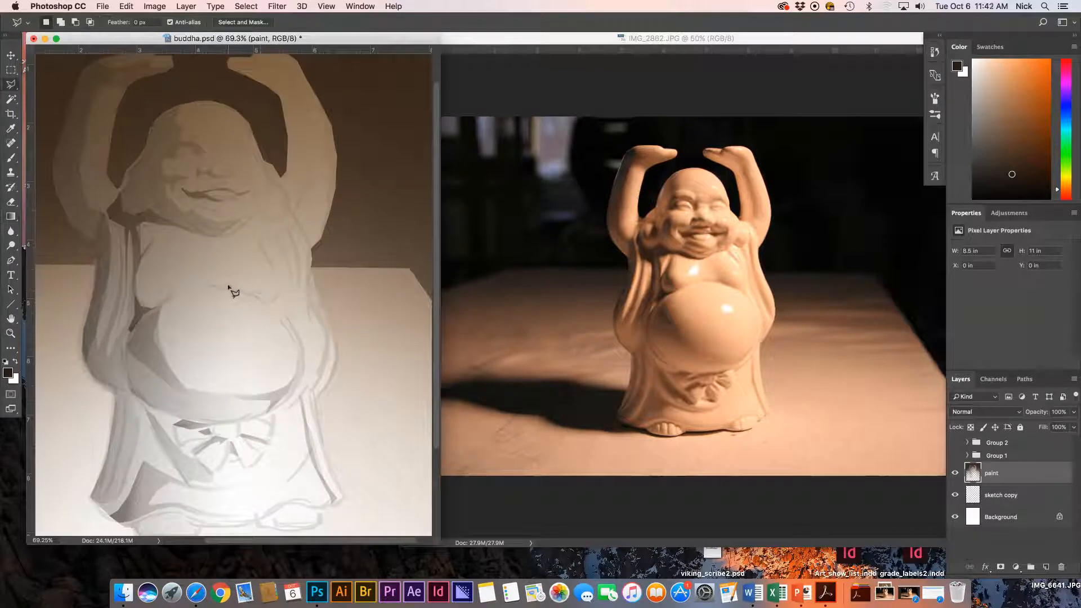
click(208, 286)
click(244, 280)
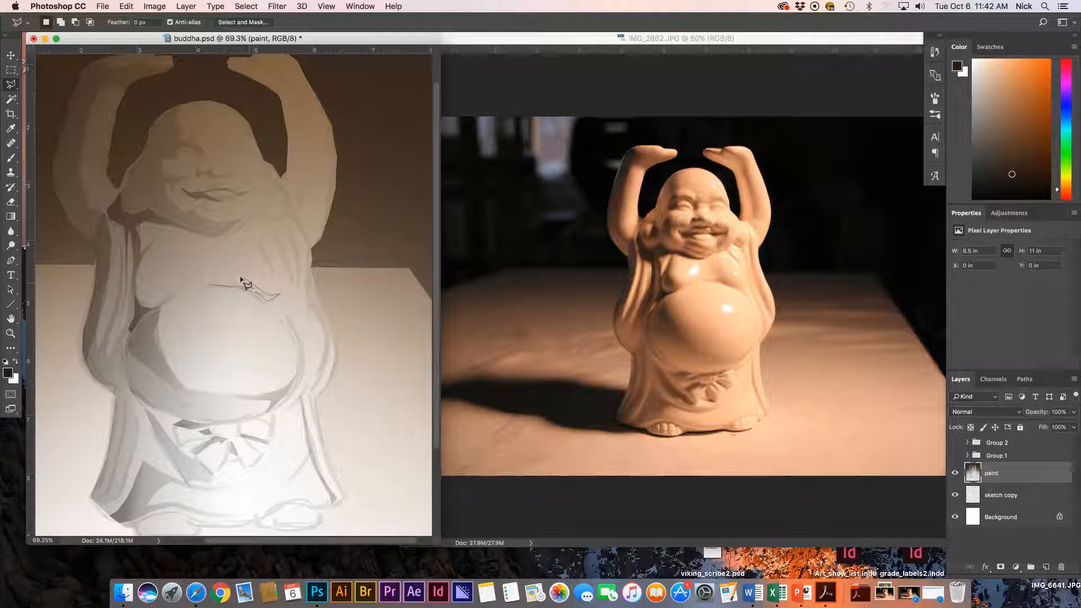
click(227, 248)
click(217, 284)
key(g)
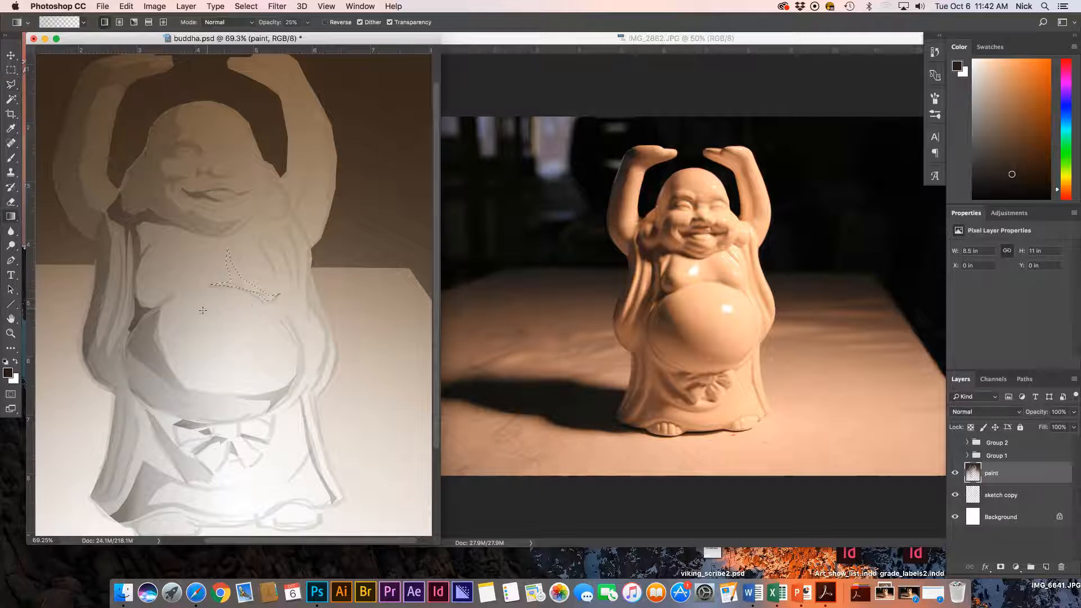
key(super+d)
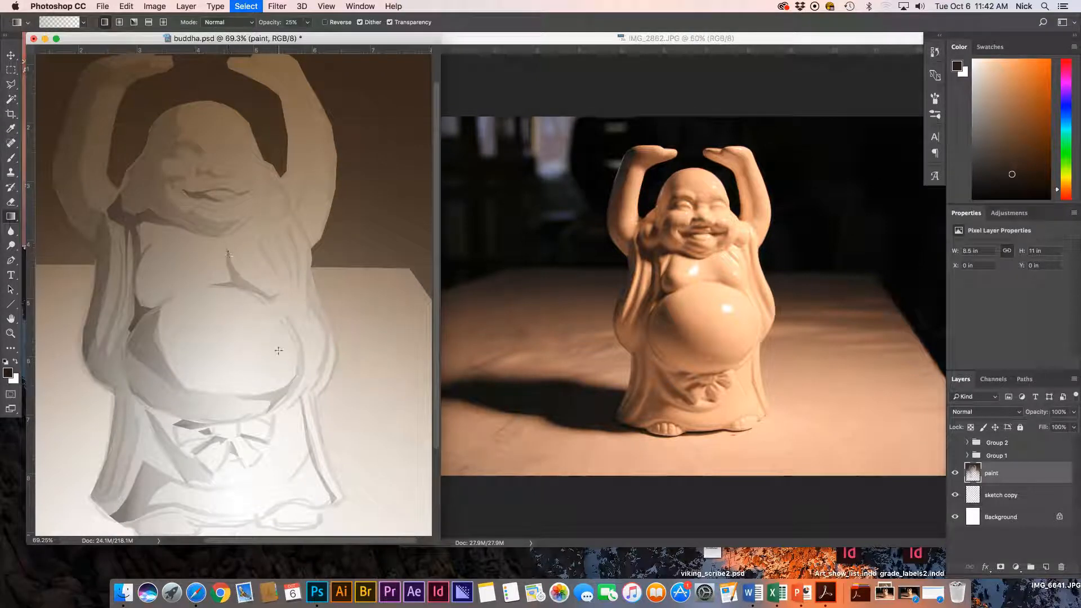
Lasso a strip down the belly's side and shade the chest plane with a 25% gradient.
key(l)
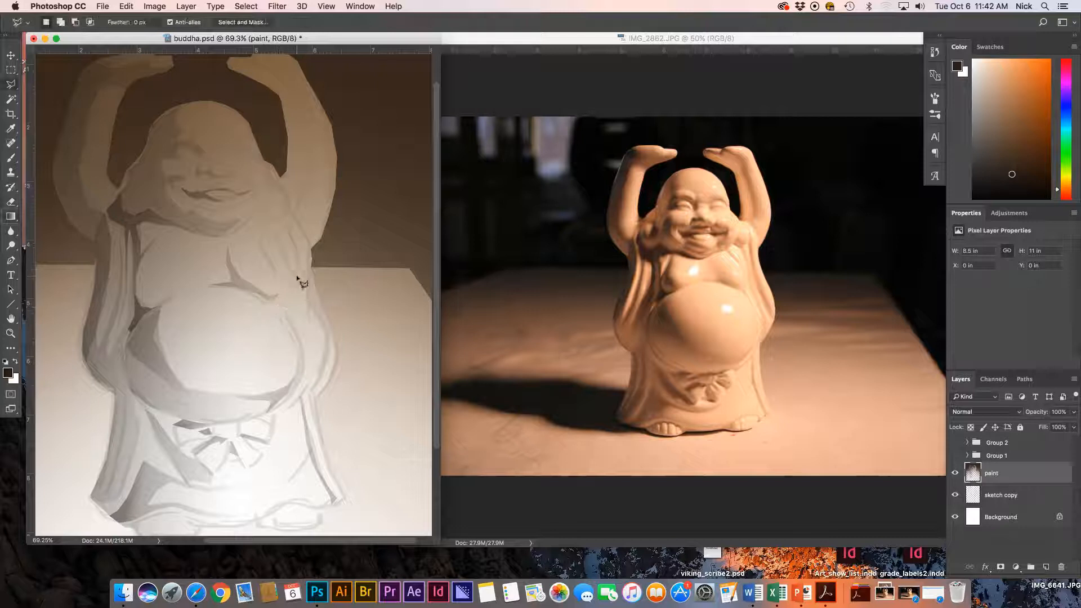
click(288, 217)
click(326, 363)
double_click(288, 195)
key(g)
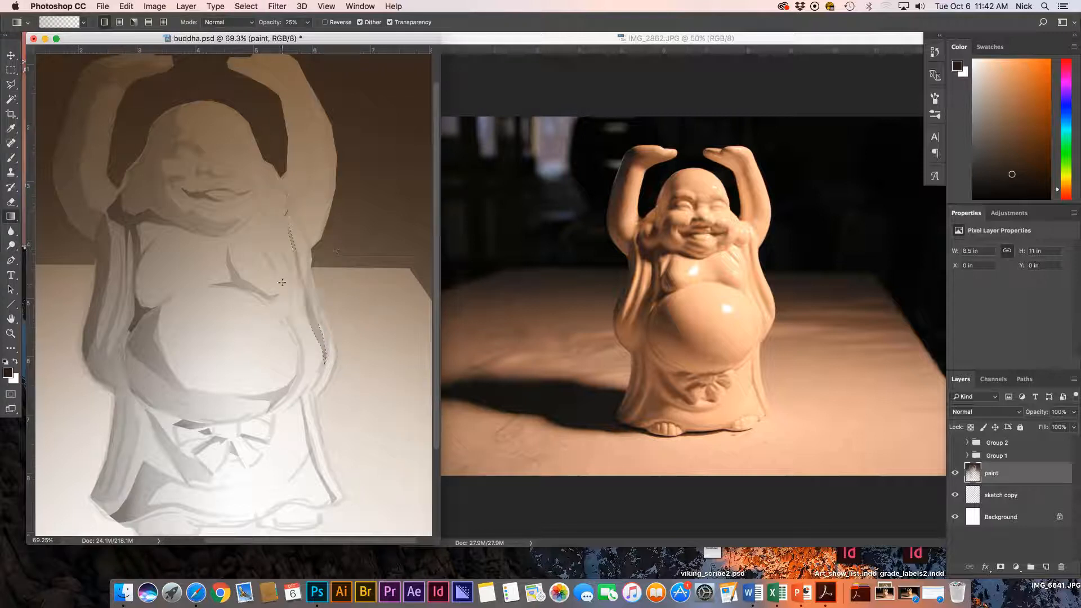
key(ctrl+d)
key(l)
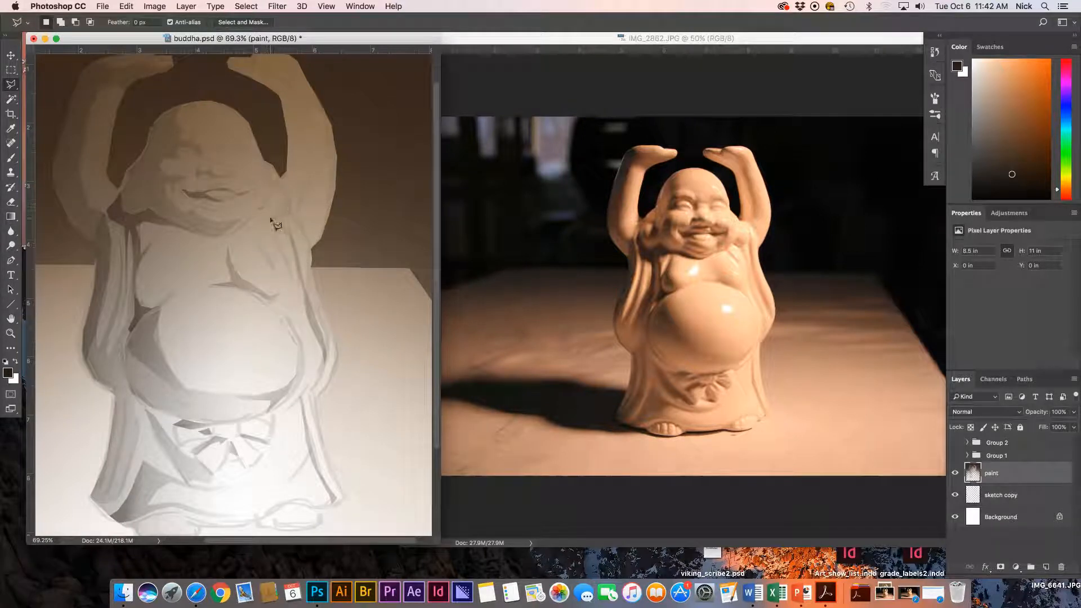
key(g)
key(l)
click(258, 226)
key(g)
drag(266, 286, 285, 192)
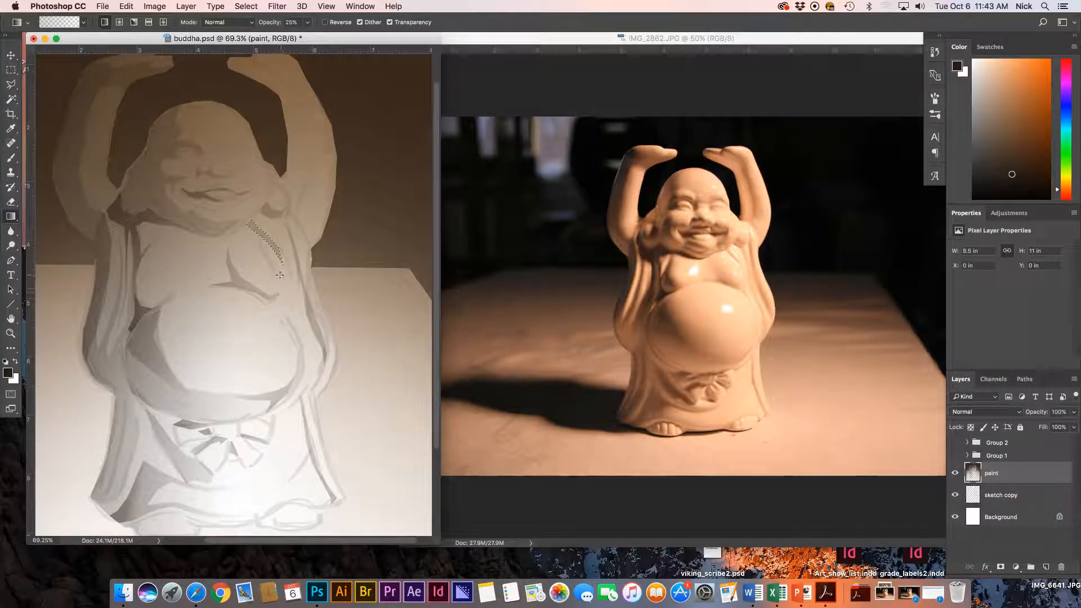
Select a thin strip below the chest along the belly crease for gradient shading.
key(l)
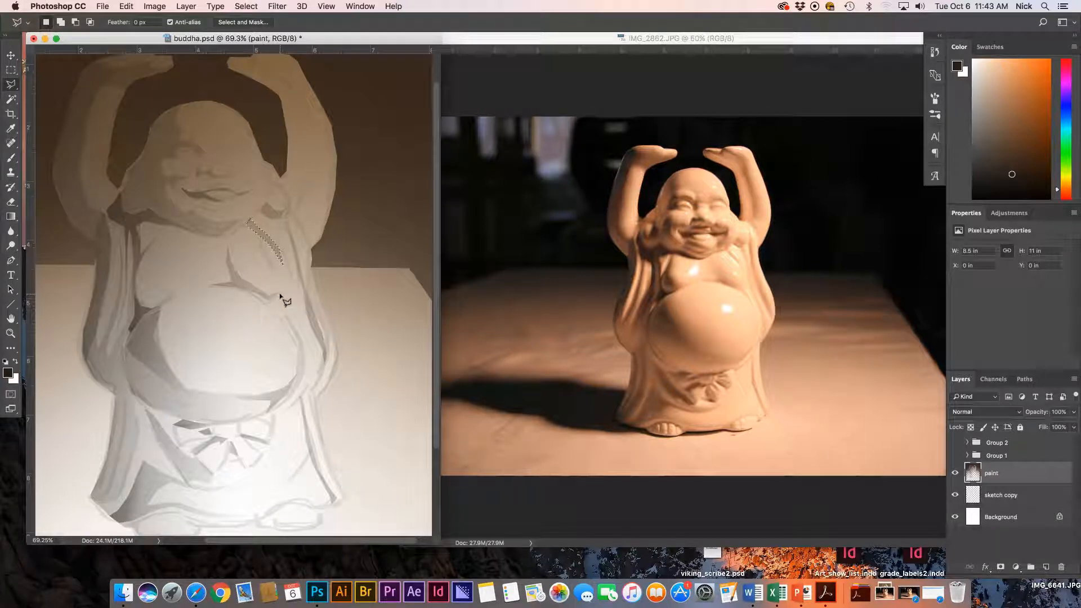
click(275, 297)
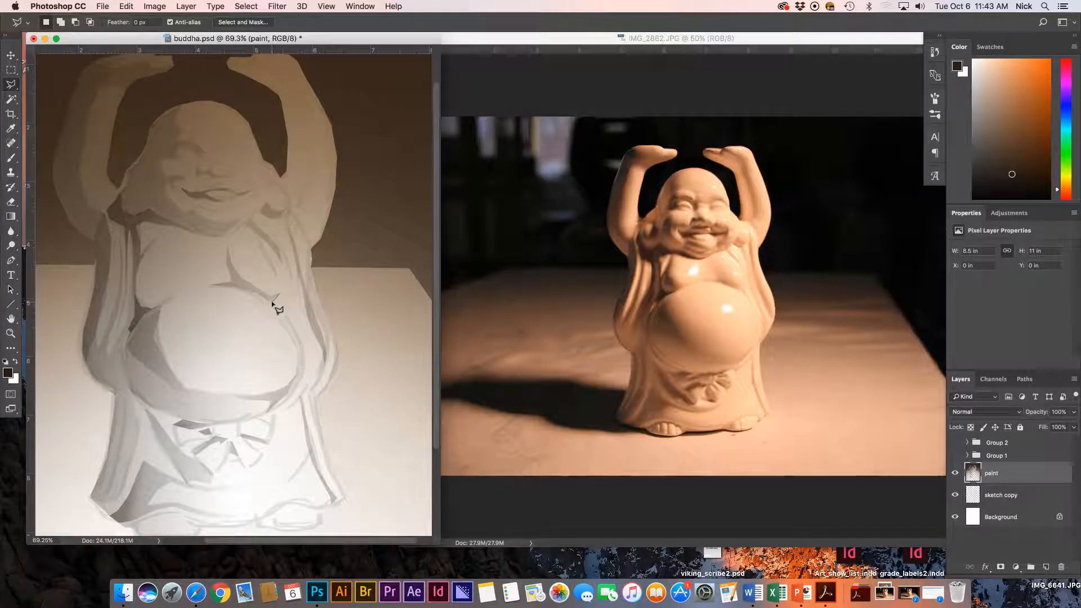
click(295, 326)
click(304, 352)
click(275, 296)
key(g)
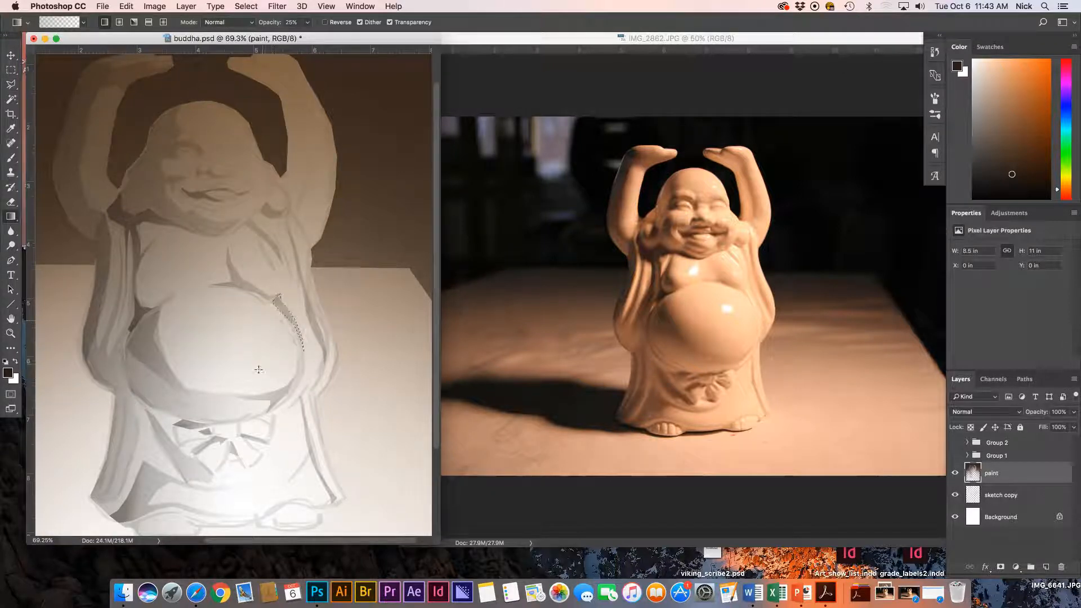
scroll(285, 357, up, 2)
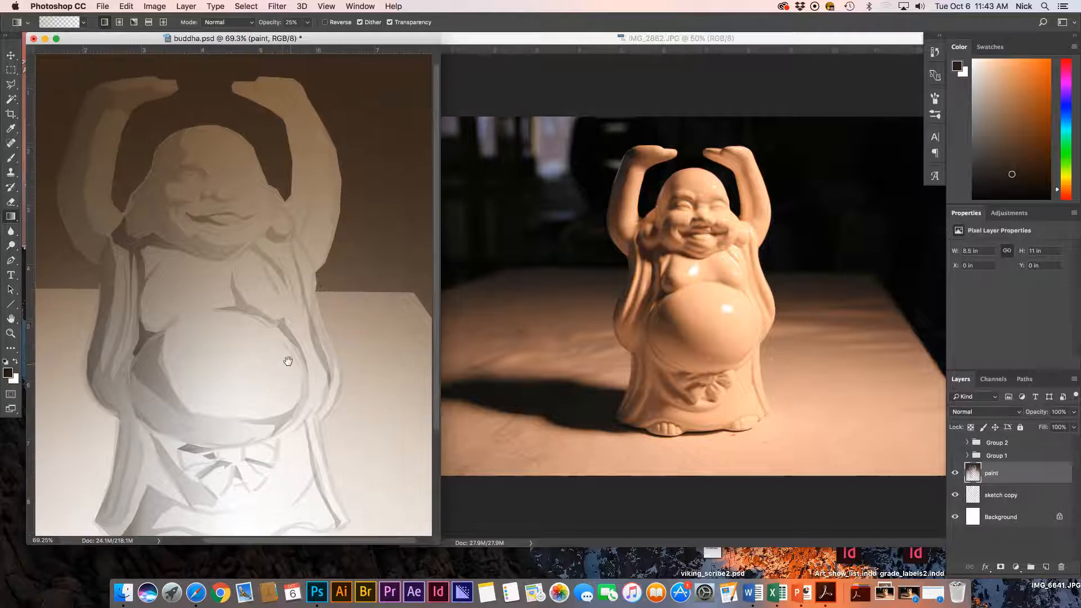
key(l)
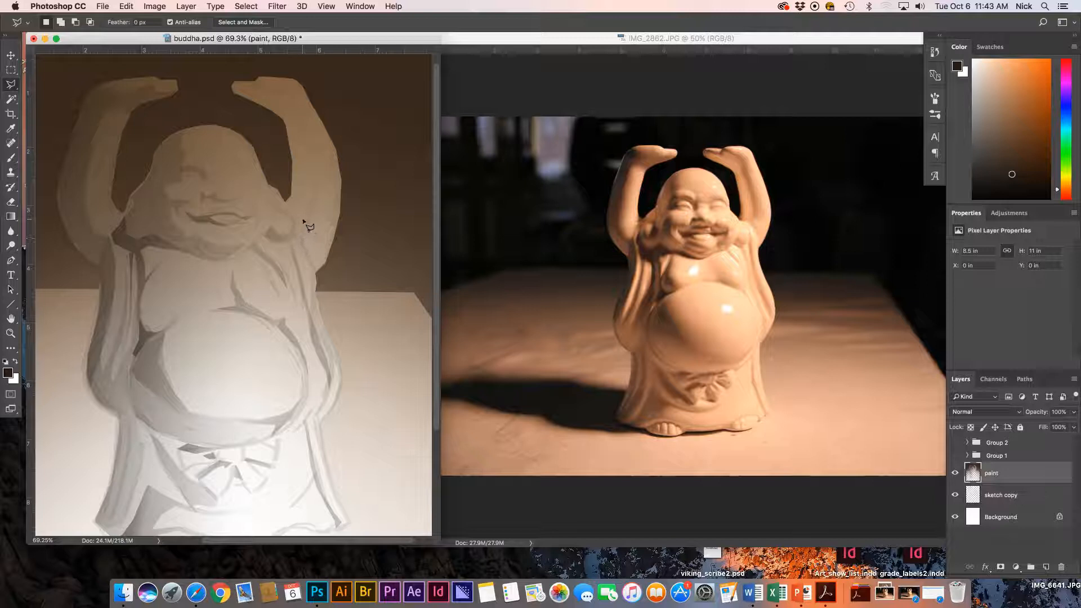
Trace the raised arm's edge up the forearm and around the fingertip.
click(315, 180)
click(313, 159)
click(305, 134)
click(298, 114)
click(291, 102)
click(268, 91)
click(259, 81)
click(232, 87)
click(232, 87)
click(235, 81)
click(243, 84)
Close the raised-arm selection, shade the strip darker with a 25% gradient, and deselect.
click(260, 78)
click(270, 84)
click(297, 93)
click(314, 150)
click(324, 212)
double_click(304, 226)
key(g)
drag(325, 180, 322, 221)
key(l)
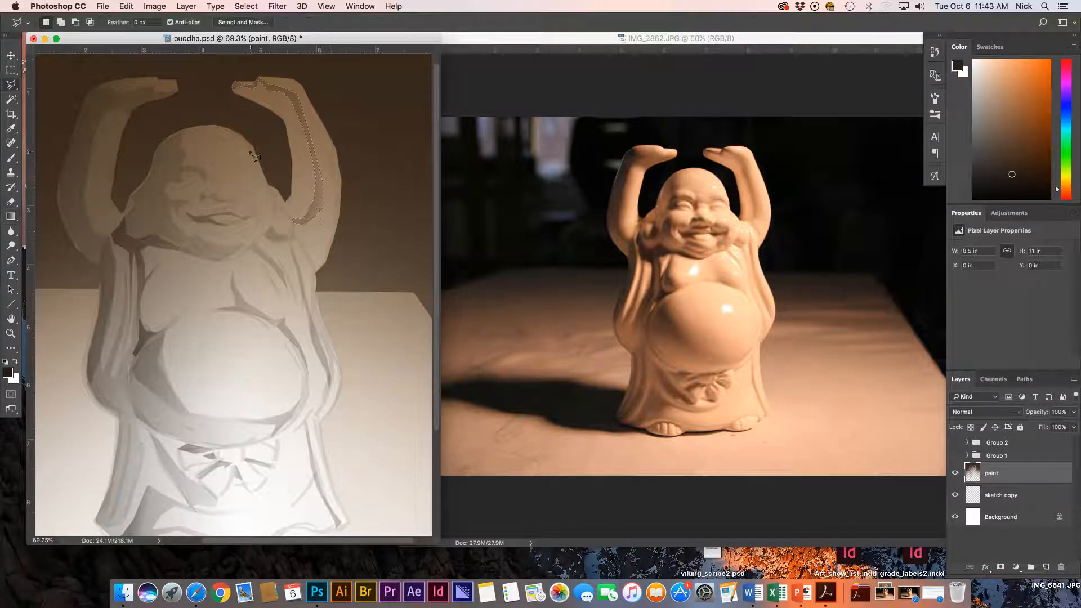
key(super+d)
key(g)
key(super+d)
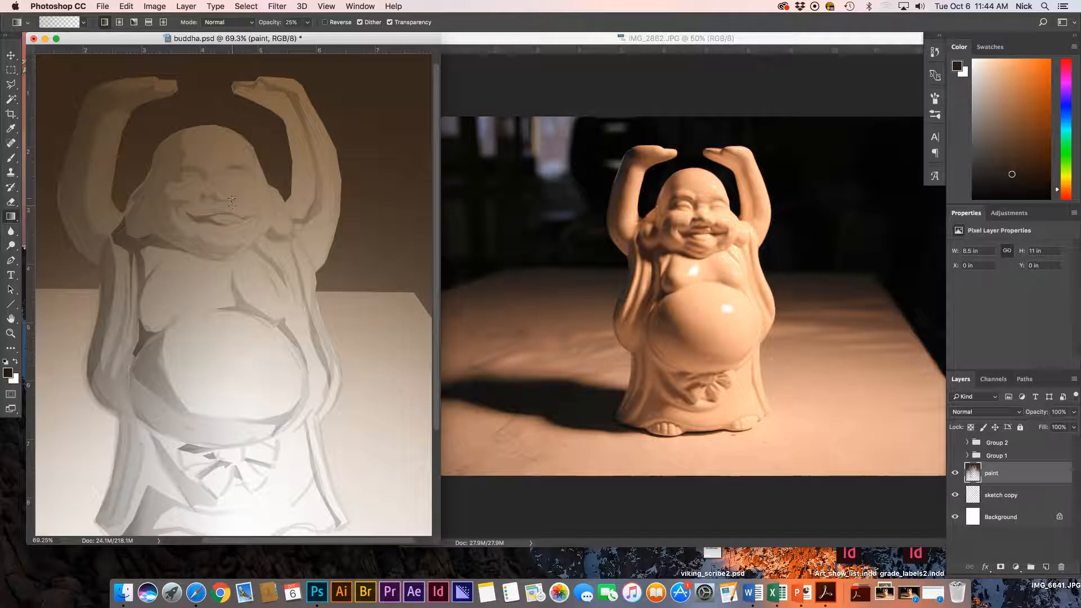
Darken a small plane beside the cheek with a gradient fill.
key(l)
click(237, 201)
click(262, 212)
double_click(245, 201)
key(g)
drag(256, 226, 254, 264)
key(super+d)
key(l)
Shade the small mustache area above the mouth with a 25% gradient.
click(207, 205)
click(212, 203)
click(217, 206)
click(227, 205)
click(238, 211)
click(227, 211)
double_click(211, 210)
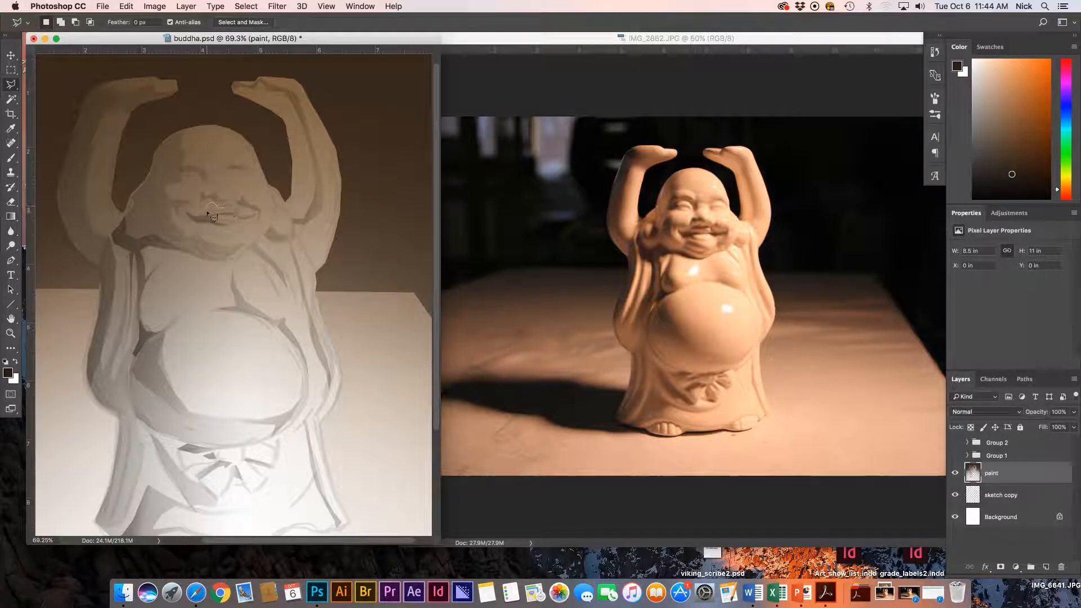
key(g)
drag(214, 222, 225, 263)
key(super+d)
key(l)
Select the shadow plane under the chin for gradient darkening.
click(198, 245)
click(217, 253)
click(241, 247)
click(226, 253)
double_click(206, 254)
key(g)
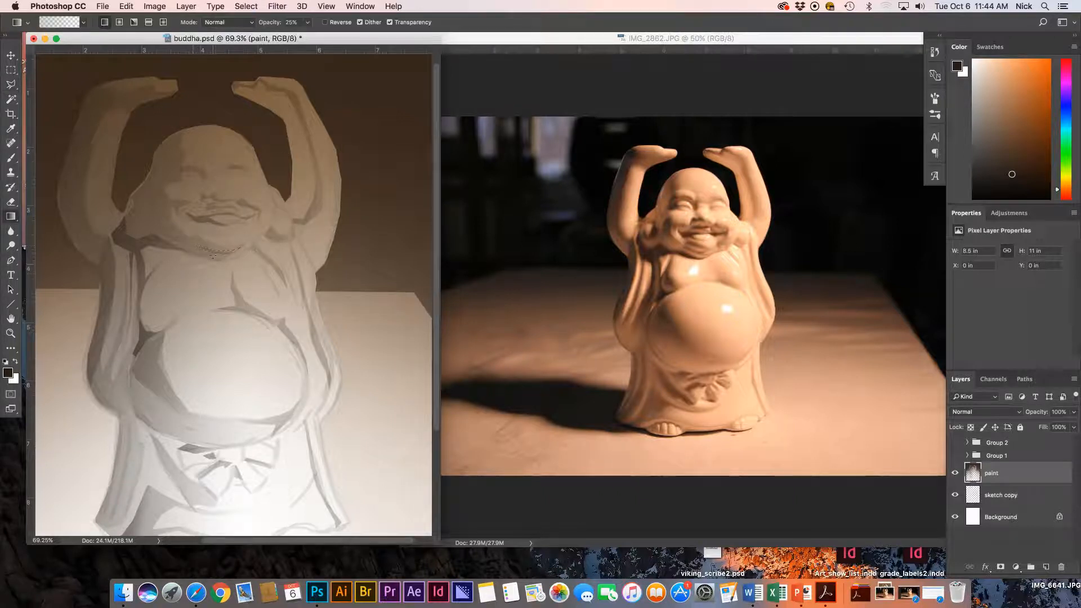
key(l)
Darken the mouth's right corner with two gradient passes, then zoom to 100% on the face.
click(205, 215)
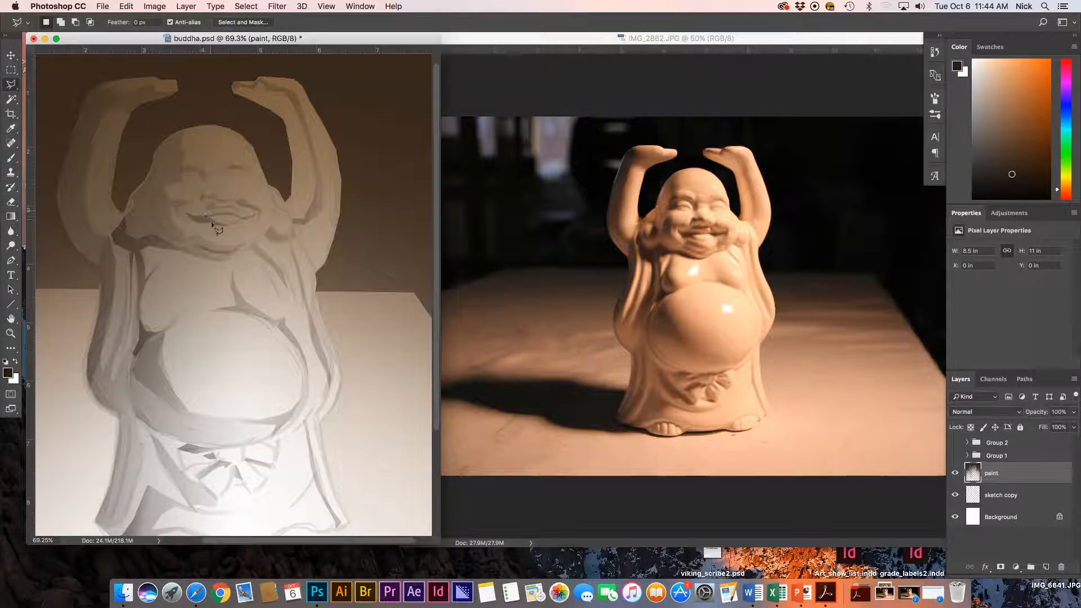
click(259, 215)
click(258, 214)
key(g)
drag(237, 247, 262, 153)
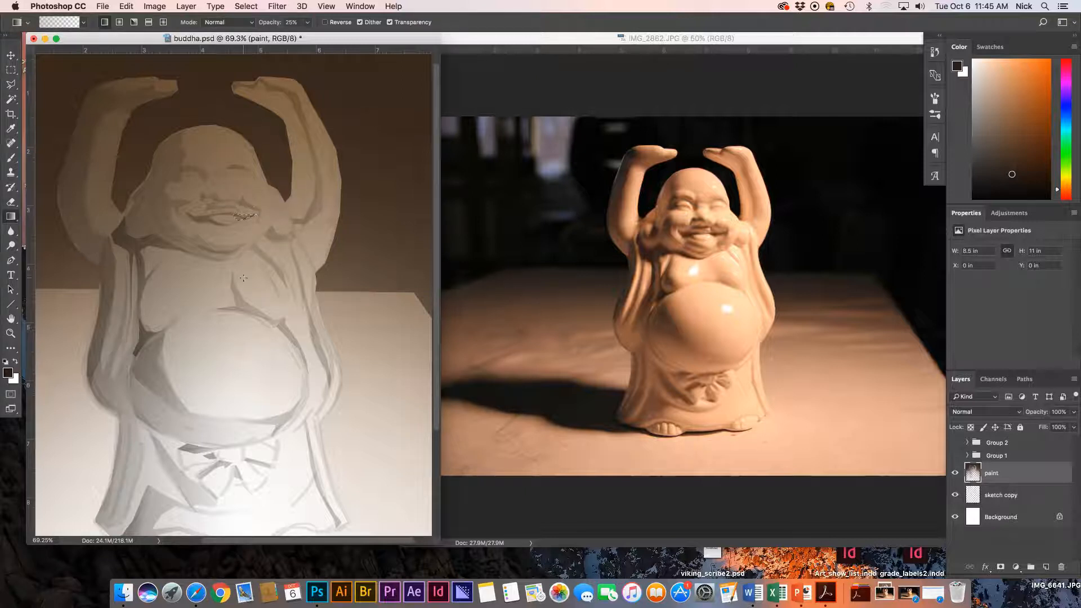
drag(264, 194, 273, 211)
key(super+d)
key(l)
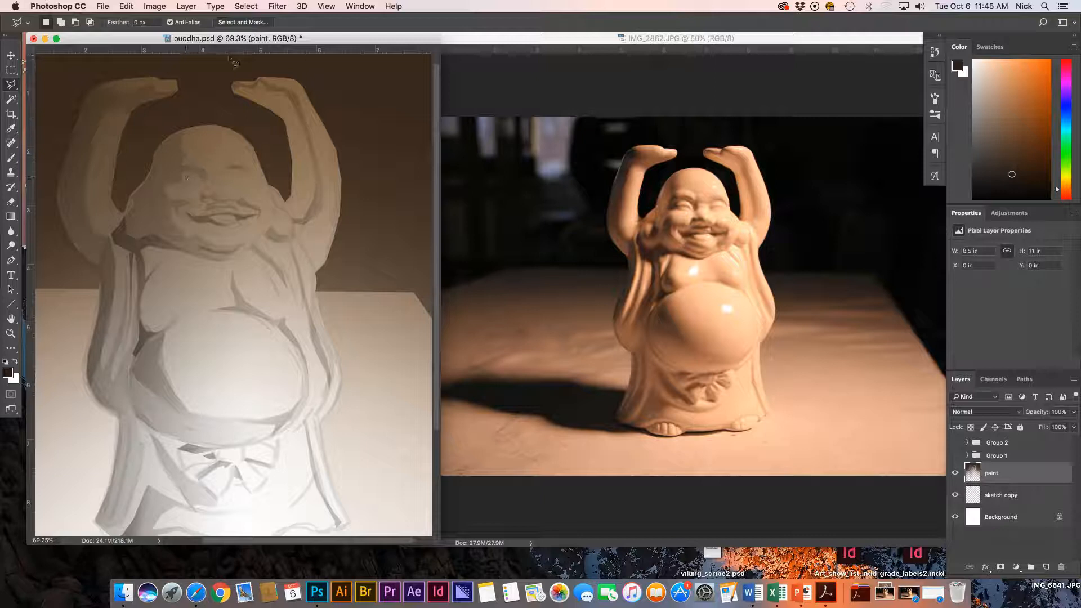
key(super+plus)
drag(107, 254, 197, 304)
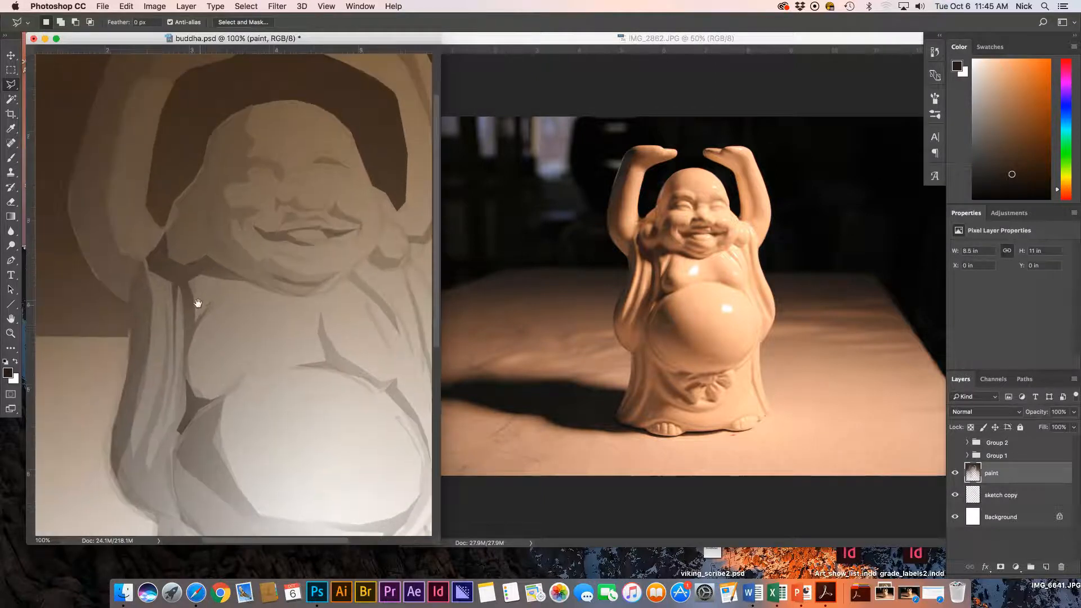
Outline and shade a small shadow plane around the left eye.
click(248, 175)
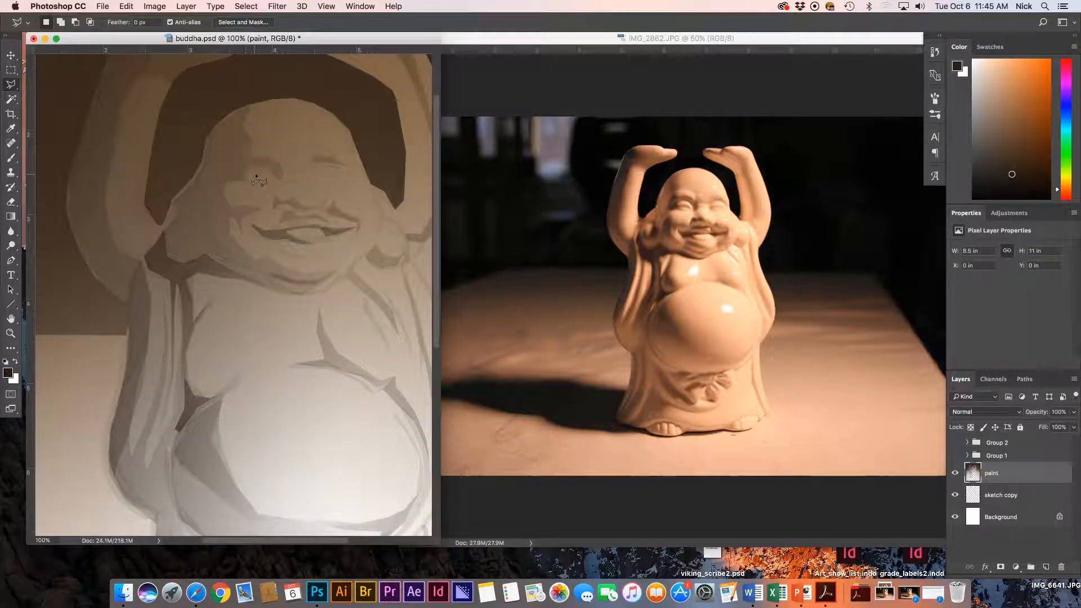
click(267, 172)
click(276, 178)
click(253, 177)
click(232, 180)
click(245, 166)
click(248, 174)
key(g)
key(super+d)
key(l)
Outline and shade a small shadow plane around the right eye.
click(326, 171)
click(342, 172)
click(336, 168)
click(323, 167)
click(325, 172)
key(g)
key(super+d)
key(l)
Darken a narrow plane along the side of the nose between the eyes.
click(280, 153)
click(282, 179)
click(286, 188)
click(280, 155)
key(g)
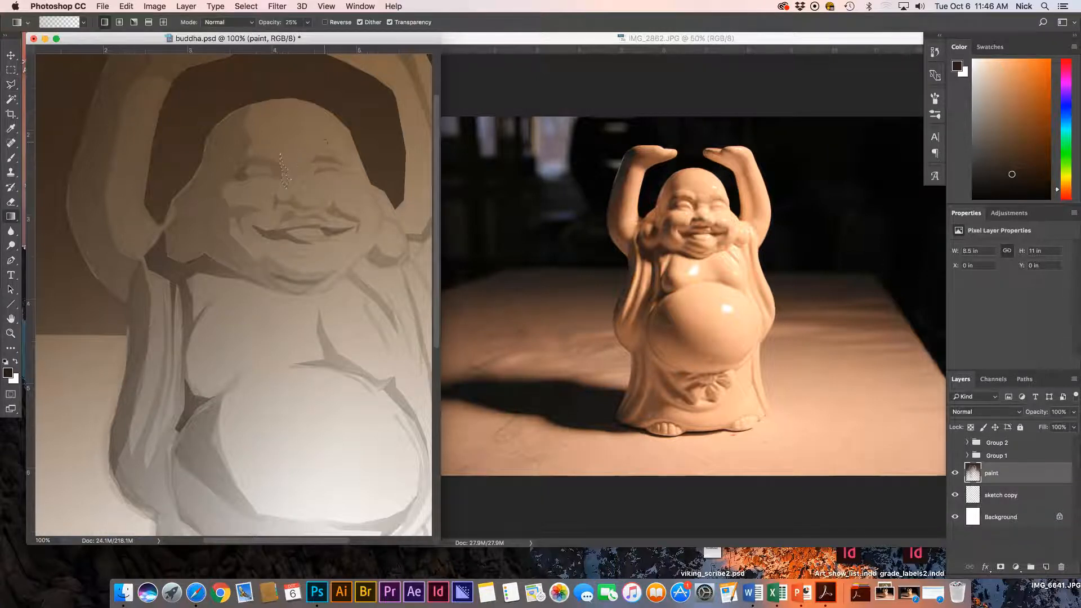
key(super+d)
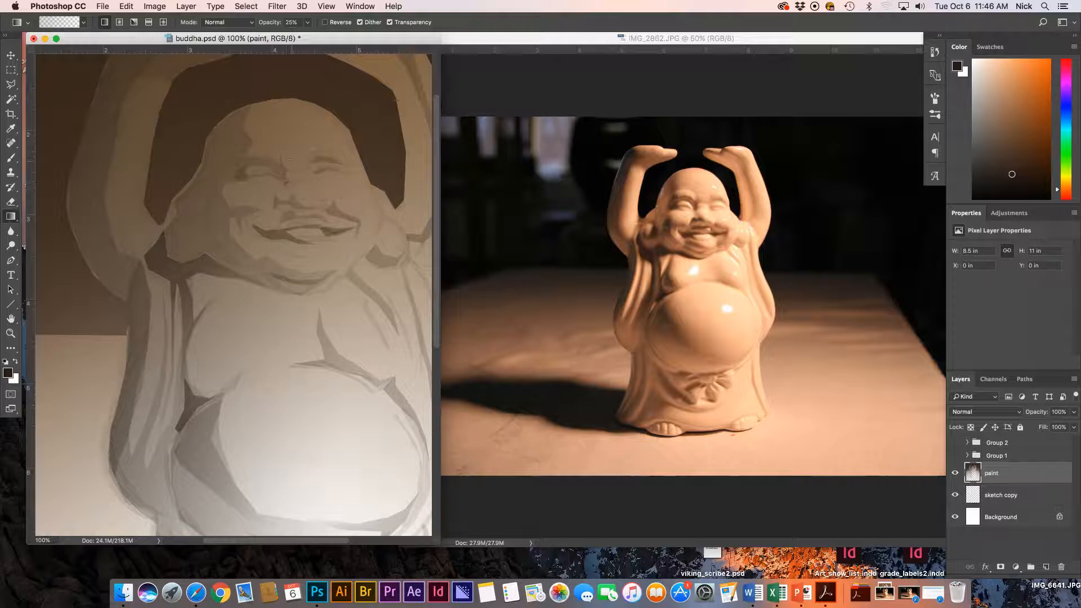
Inspect the face up close, then try and discard a first forehead plane selection.
key(super+plus)
key(super+plus)
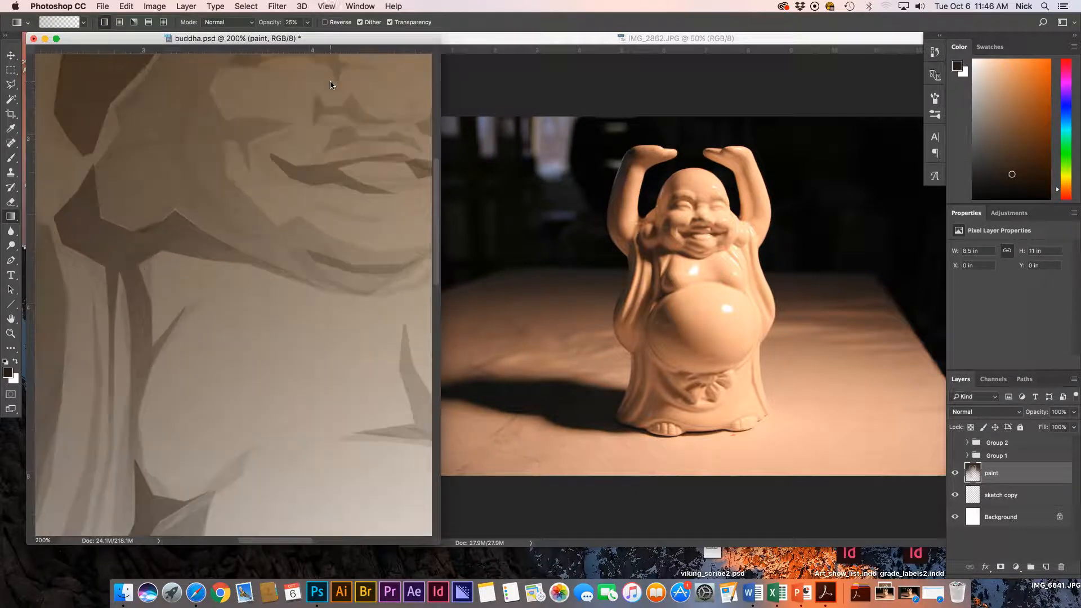
drag(159, 248, 90, 414)
drag(214, 207, 206, 230)
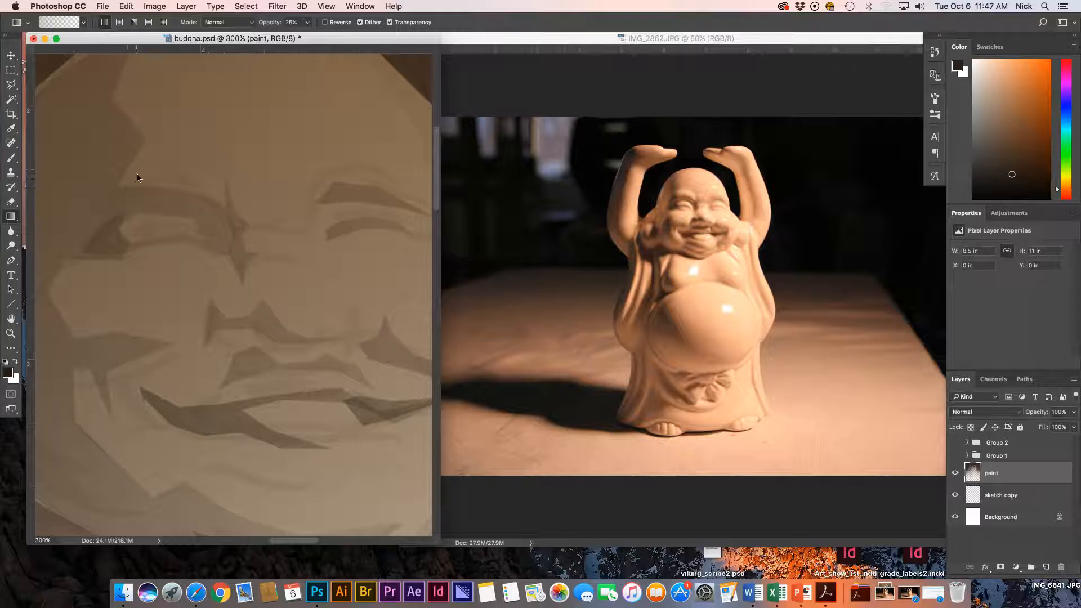
key(super+minus)
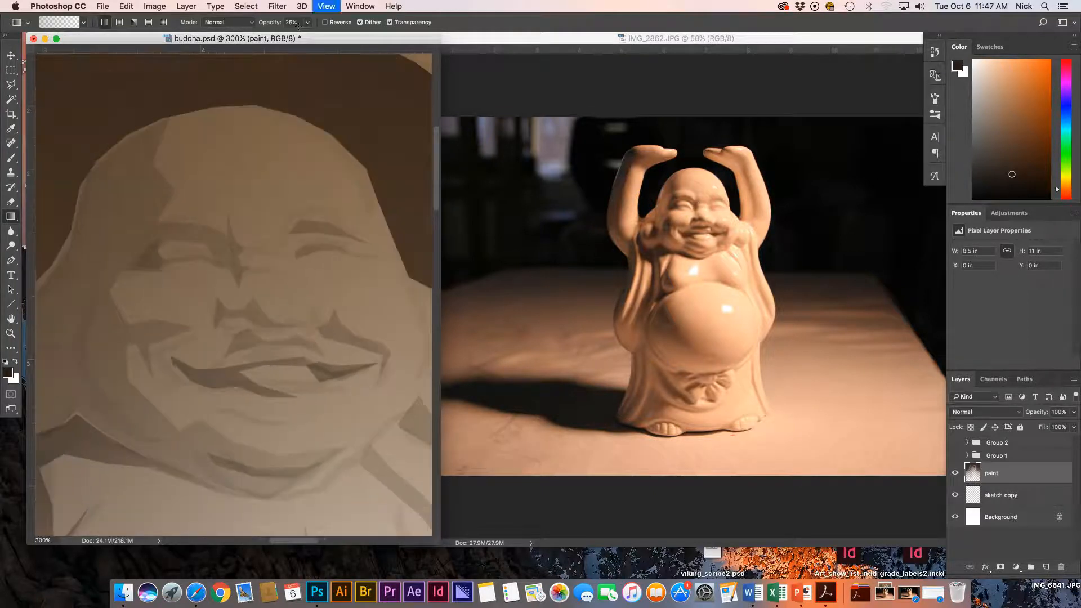
key(super+minus)
drag(141, 289, 157, 228)
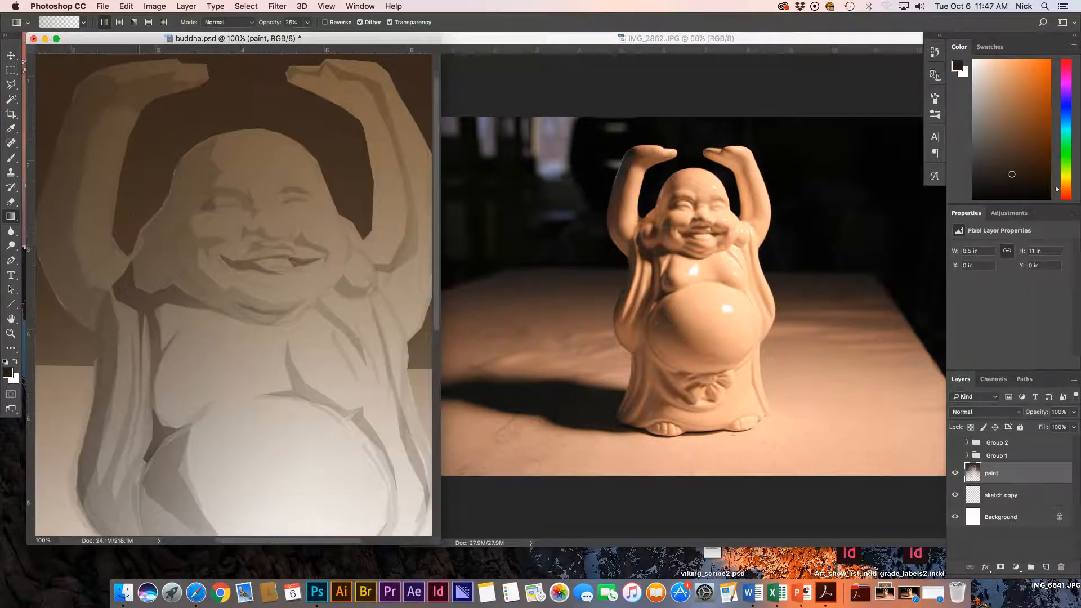
key(l)
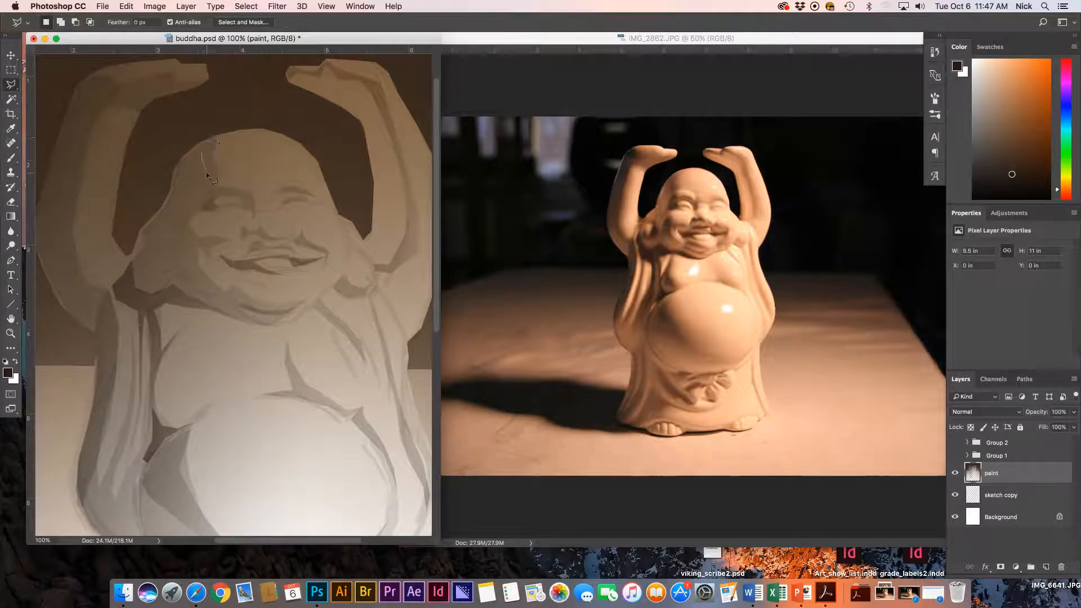
click(216, 175)
super+click(202, 197)
key(super+d)
Outline a forehead shading plane and fill it with a 25% gradient.
click(210, 141)
click(207, 173)
click(214, 175)
click(203, 192)
click(209, 139)
key(g)
key(super+d)
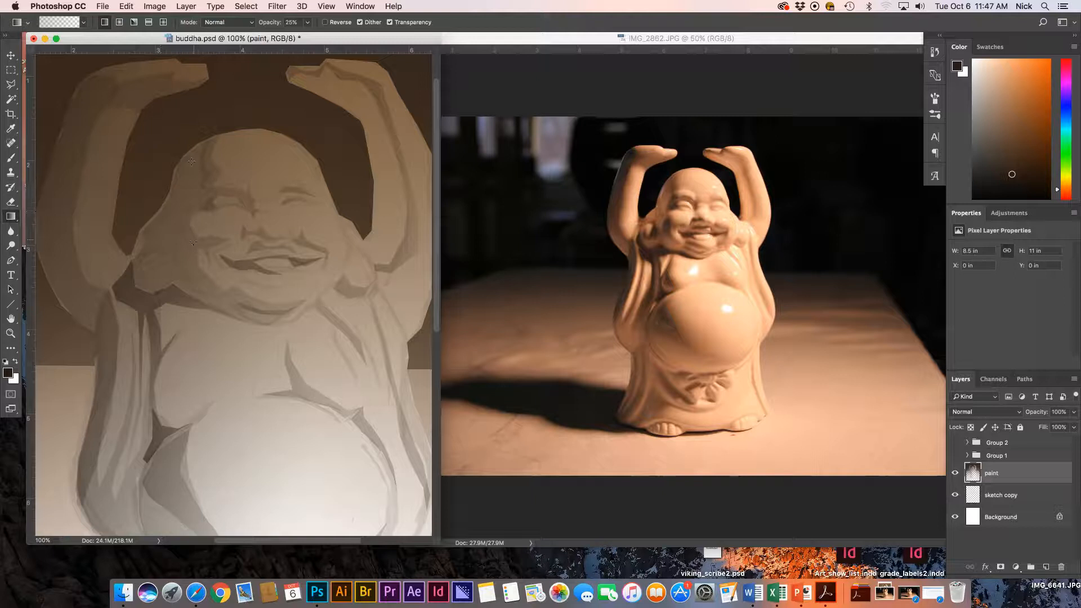
Lasso a shading plane on the cheek and fill it with a soft gradient.
key(l)
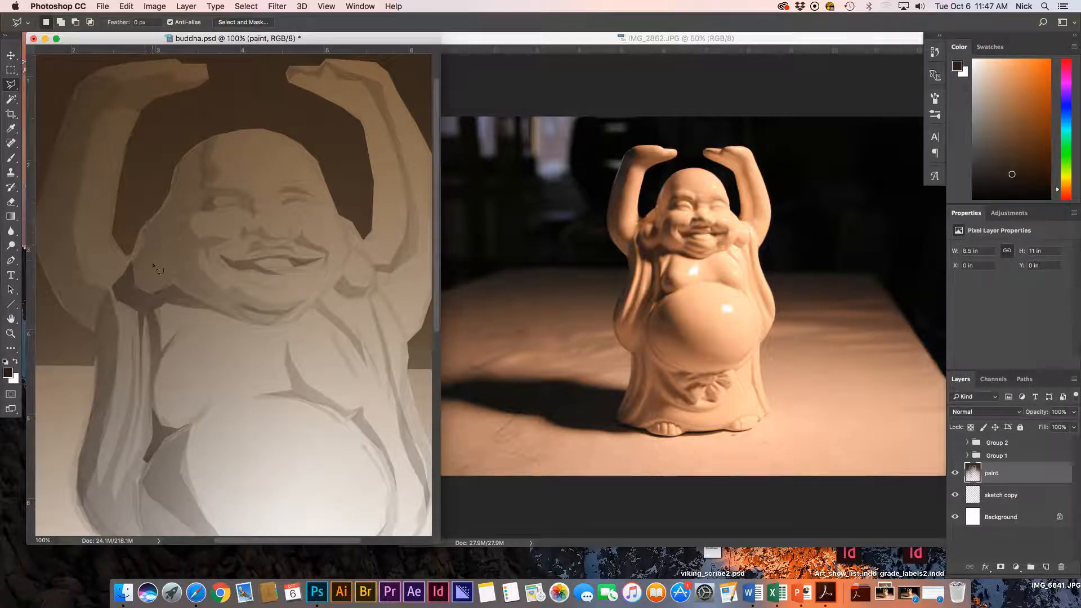
mouse_move(165, 255)
mouse_down()
mouse_move(172, 273)
mouse_move(145, 275)
mouse_up()
key(g)
key(super+d)
Shade one more small face plane with a gradient, then zoom out to 50%.
scroll(198, 299, down, 1)
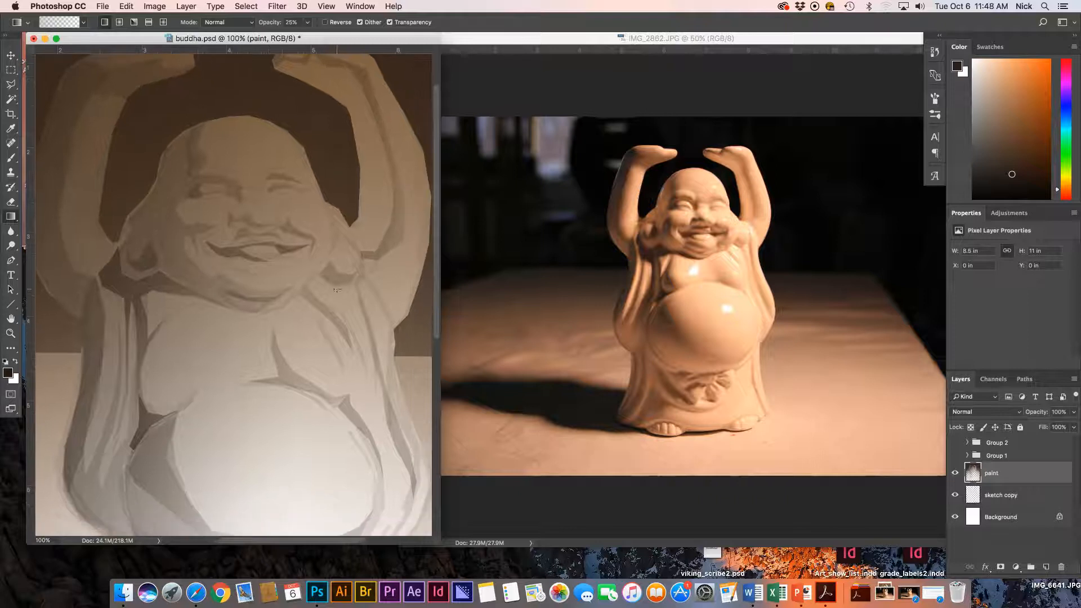
key(l)
mouse_move(330, 275)
mouse_down()
mouse_move(331, 265)
mouse_move(356, 273)
mouse_up()
key(g)
key(super+minus)
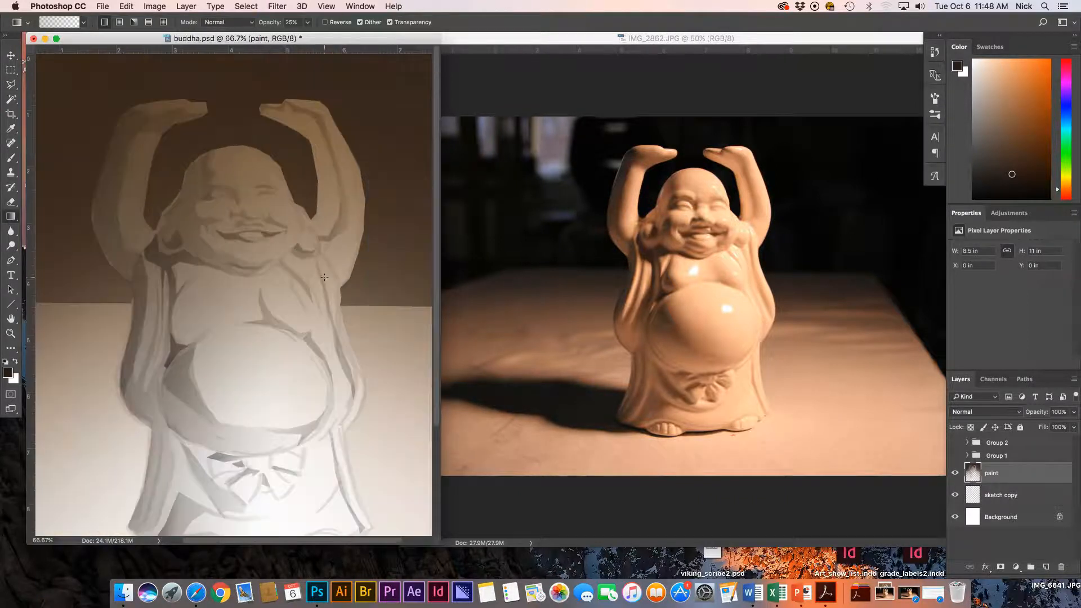
key(super+minus)
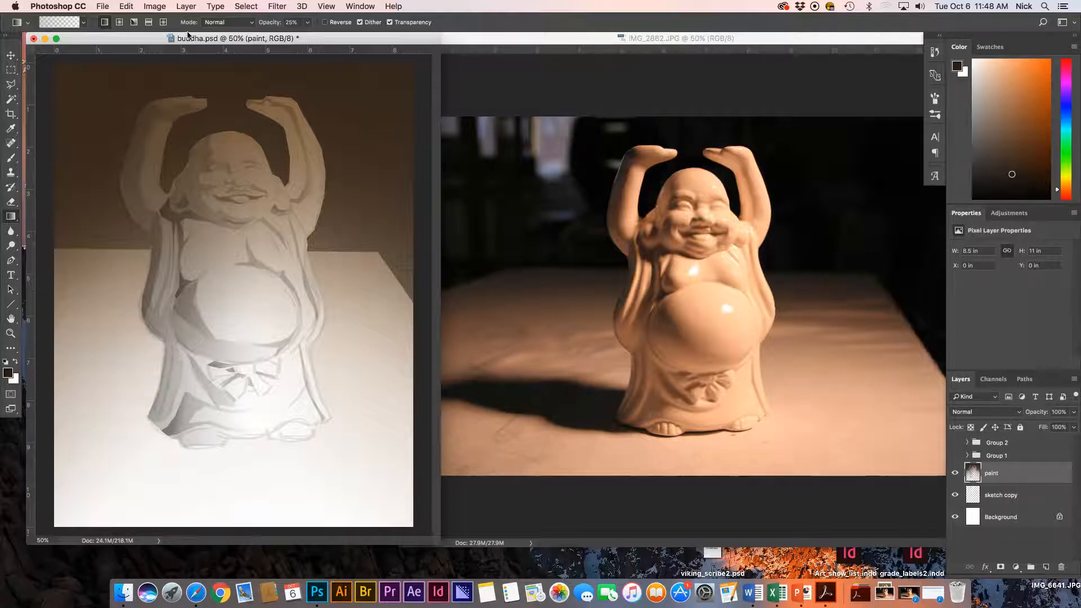
Load the paint layer's transparency as a selection, then deselect it.
click(246, 6)
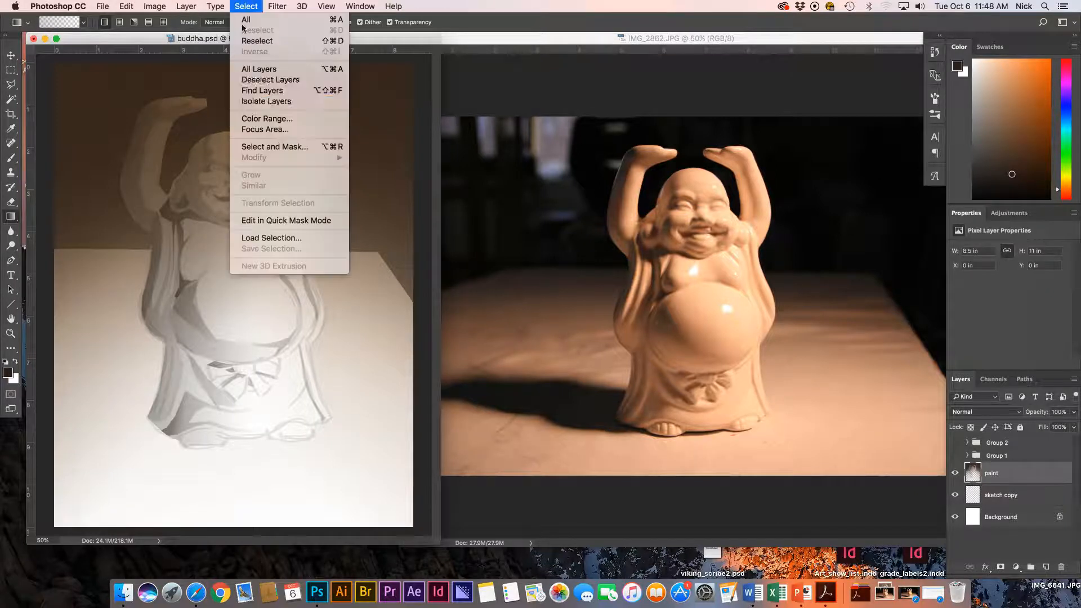
click(285, 239)
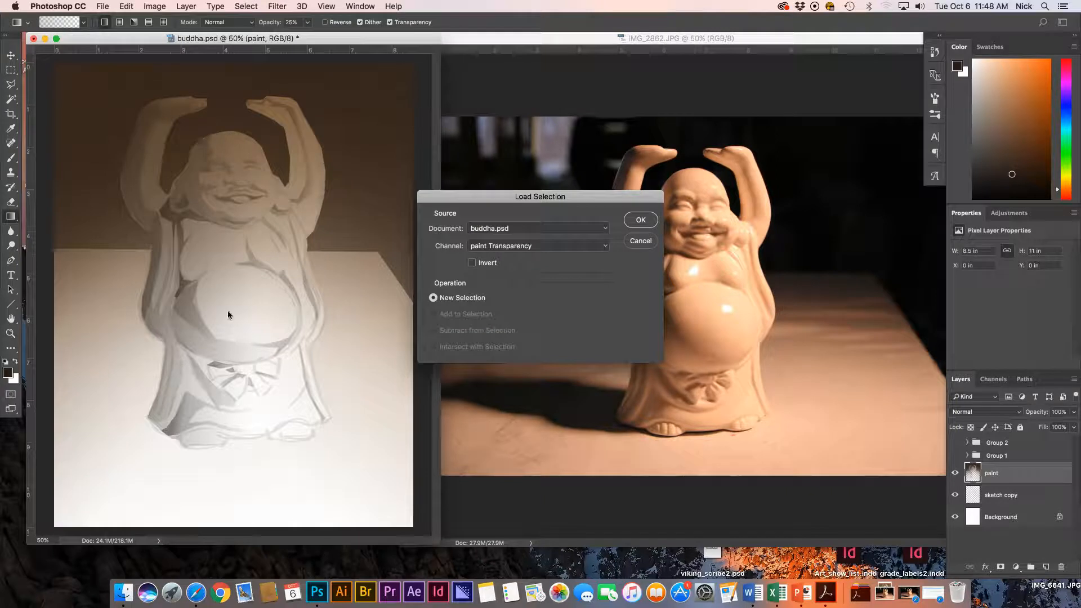
click(652, 220)
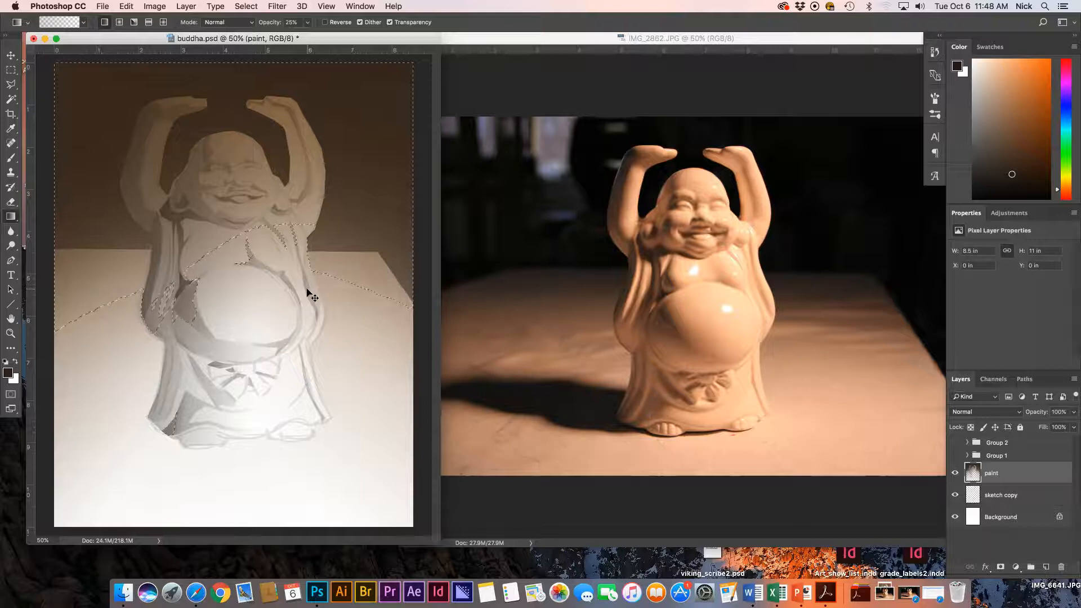
key(super+d)
Set the foreground colour to a light peach orange.
click(8, 373)
drag(460, 276, 463, 214)
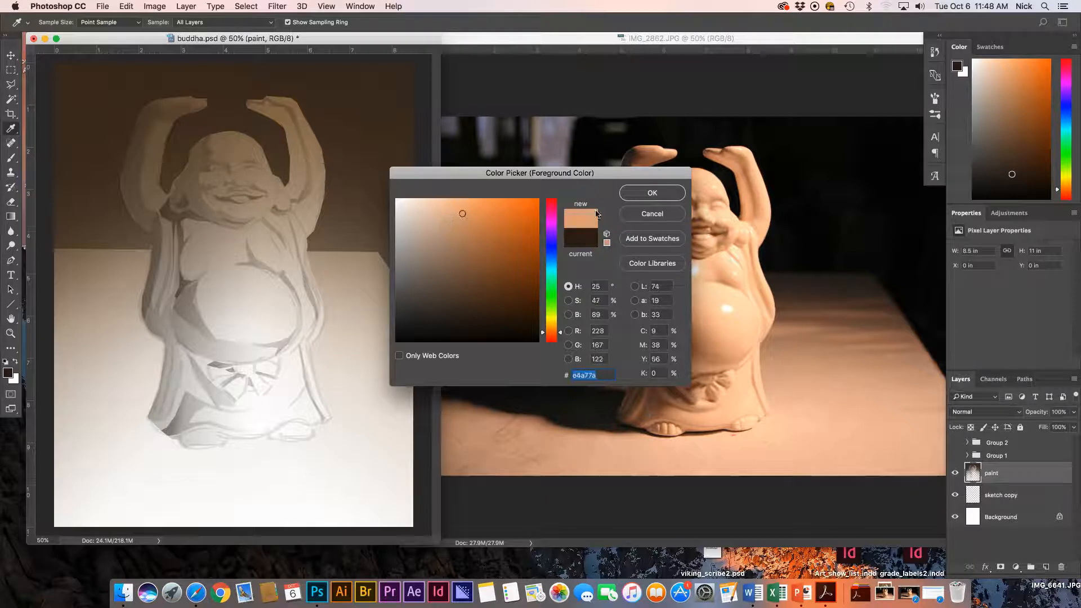
click(646, 195)
Sweep a translucent light-orange gradient upward from the bottom edge, undoing the first diagonal try.
key(g)
key(l)
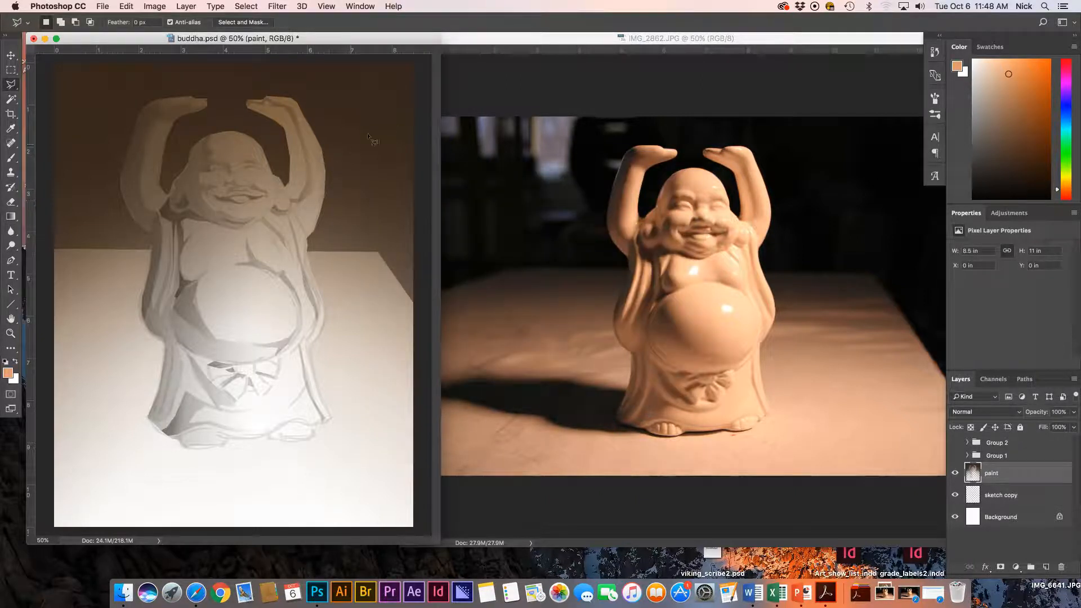
key(g)
drag(428, 68, 113, 383)
key(super+z)
drag(420, 529, 127, 163)
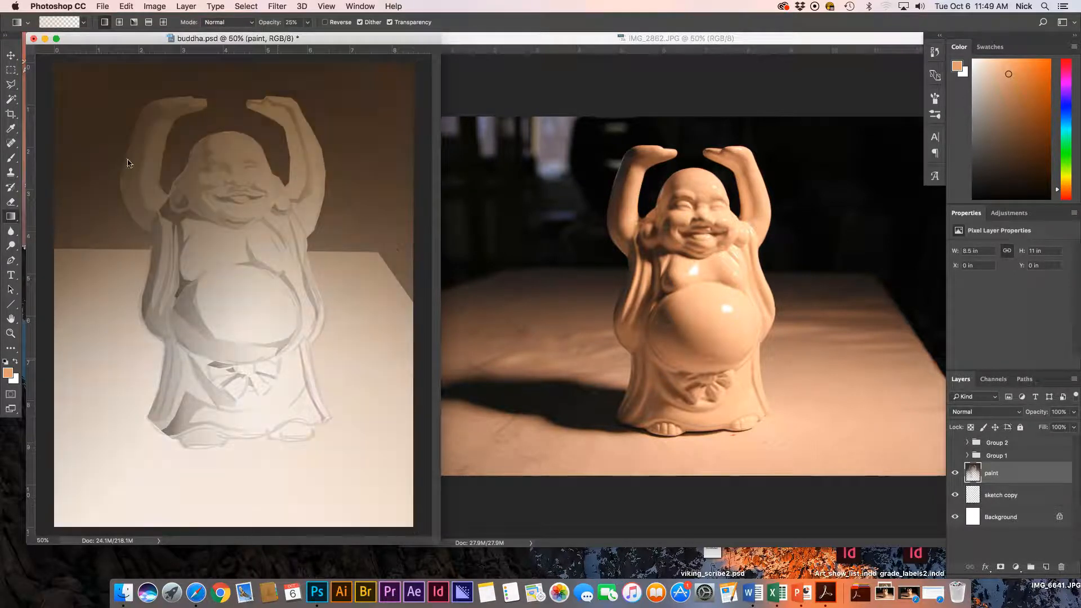
drag(228, 535, 234, 501)
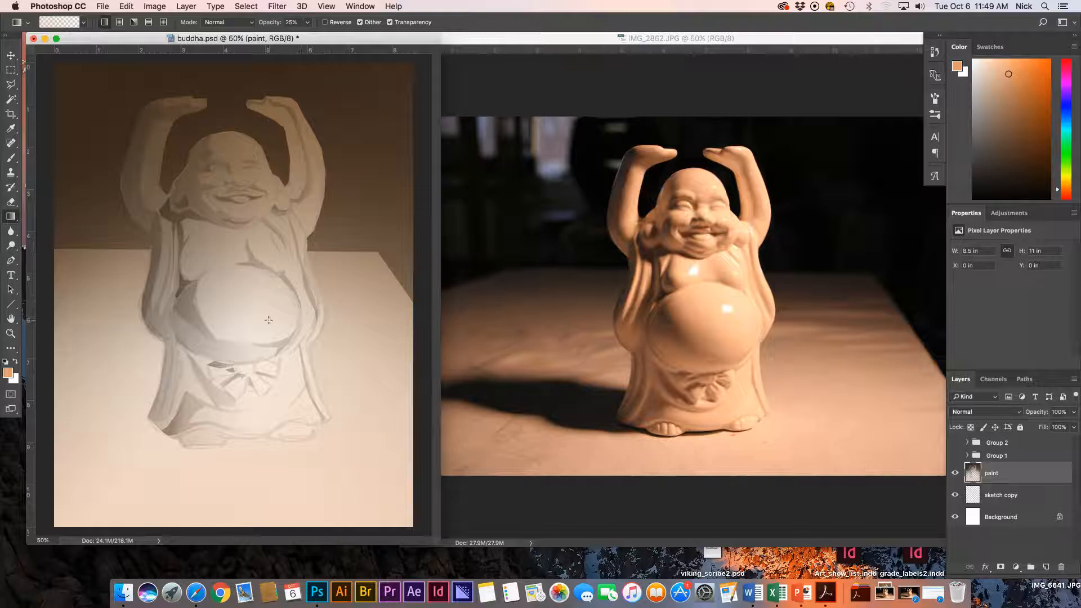
key(super+equal)
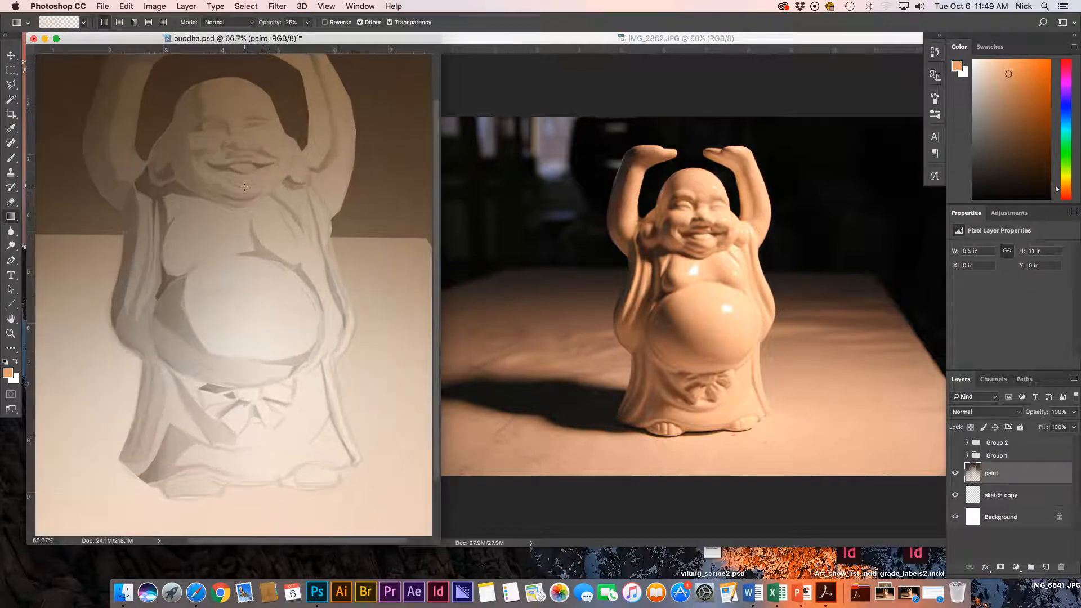
key(super+minus)
key(super+minus)
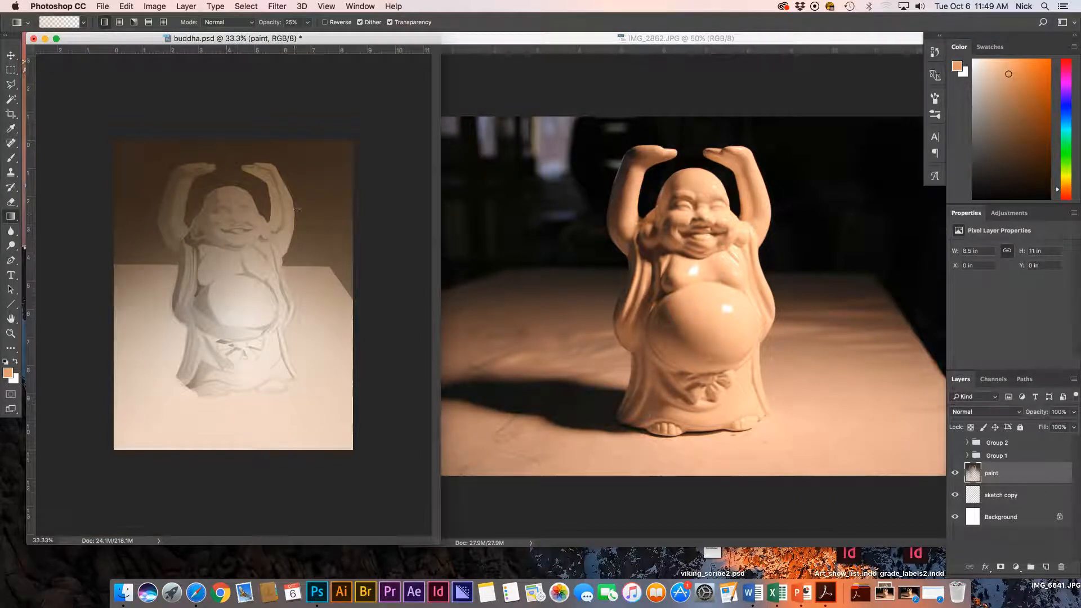
Load the 'figure' channel selection and invert it to exclude the Buddha.
click(246, 6)
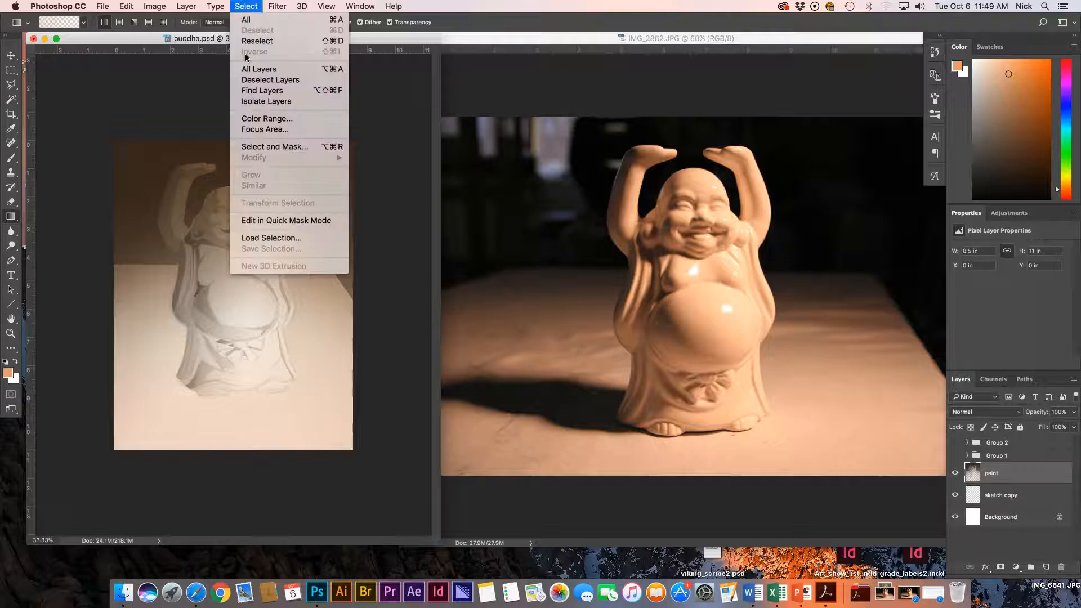
click(271, 237)
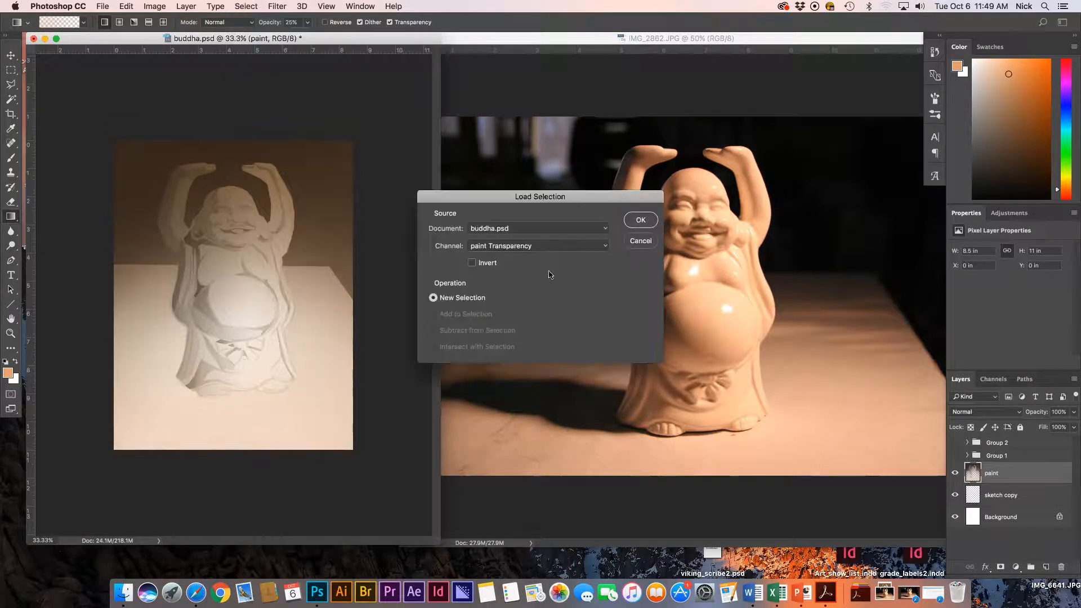
click(604, 250)
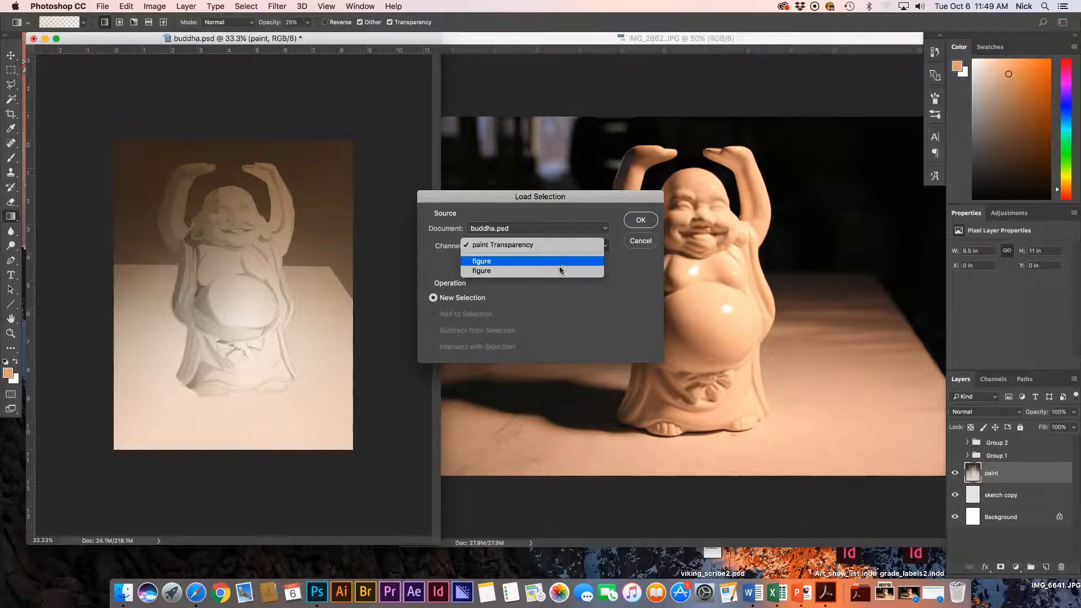
click(562, 270)
click(640, 221)
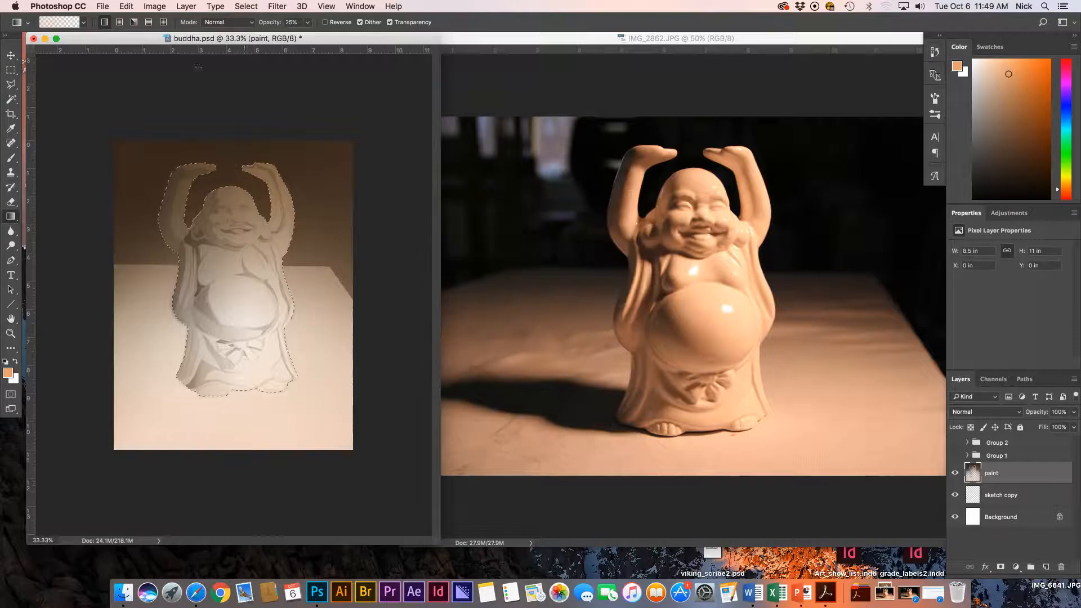
click(246, 6)
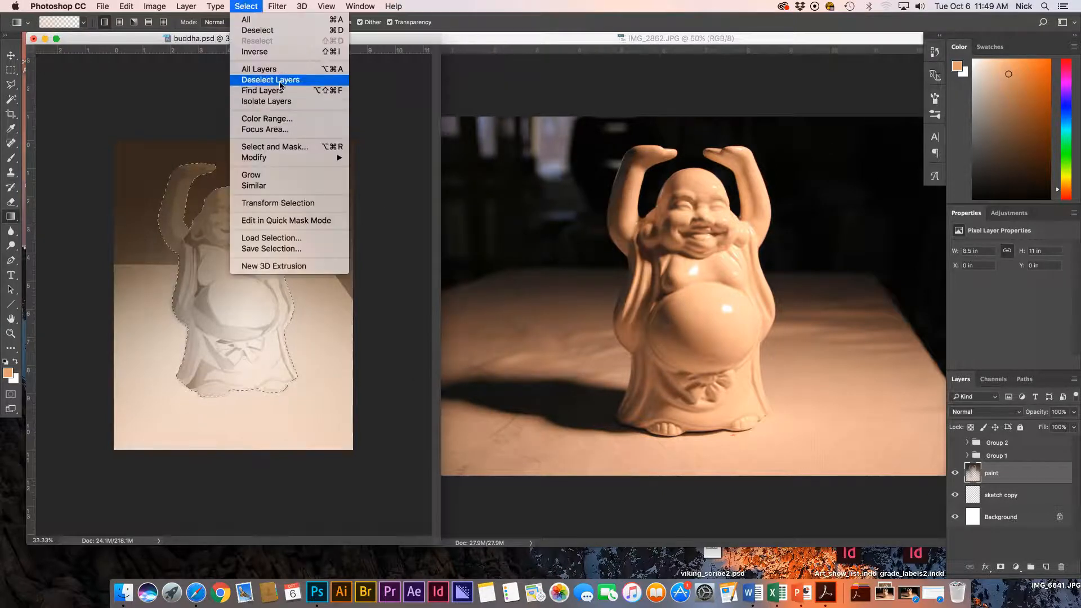
click(287, 51)
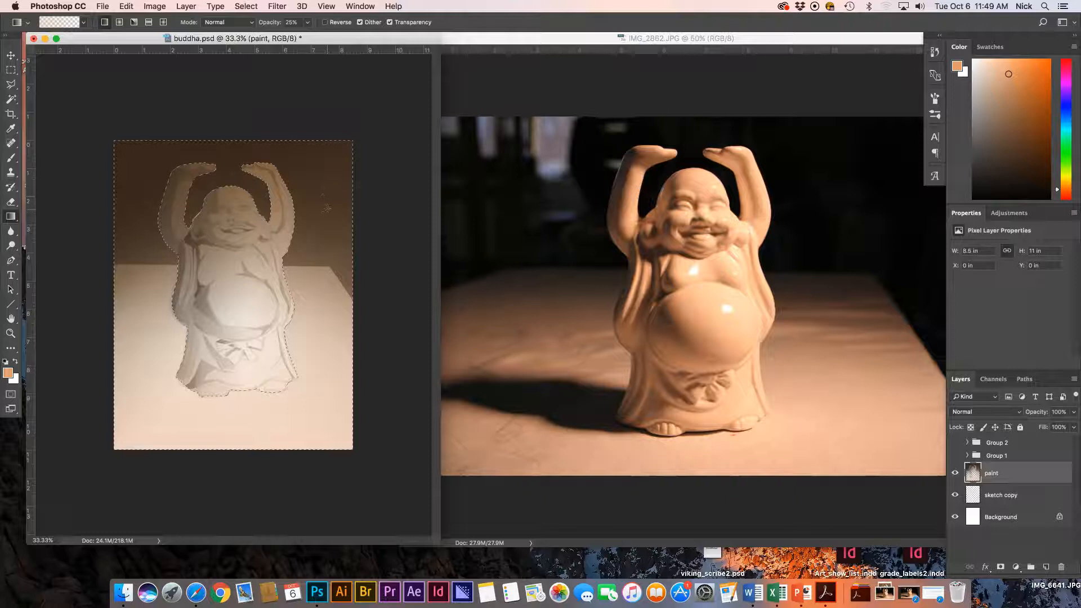
Outline the tabletop area with the Polygonal Lasso at 50% zoom.
key(l)
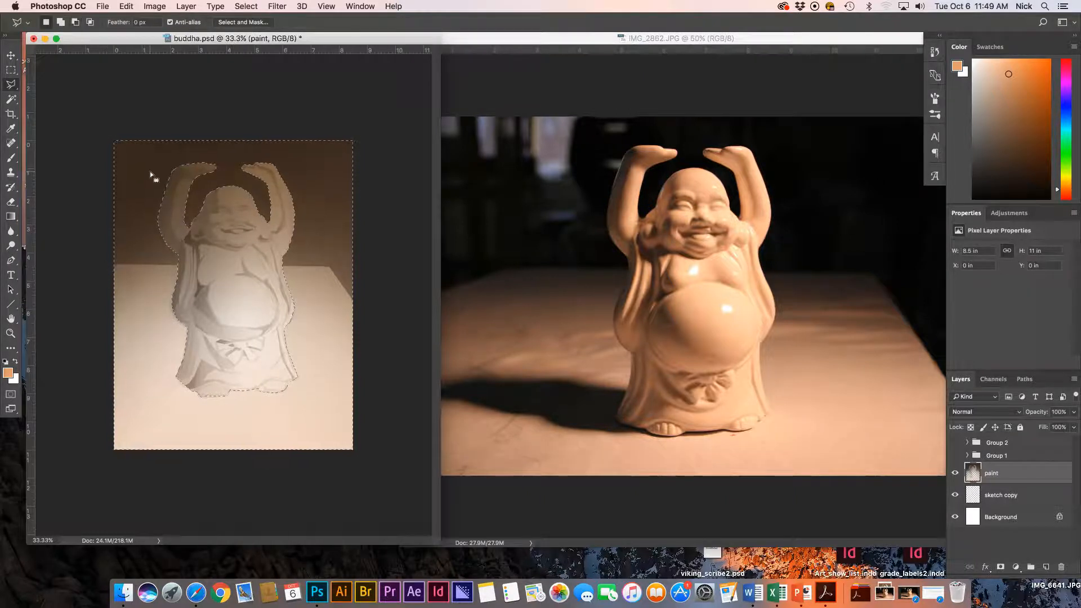
key(super+equal)
drag(29, 301, 87, 305)
key(super+z)
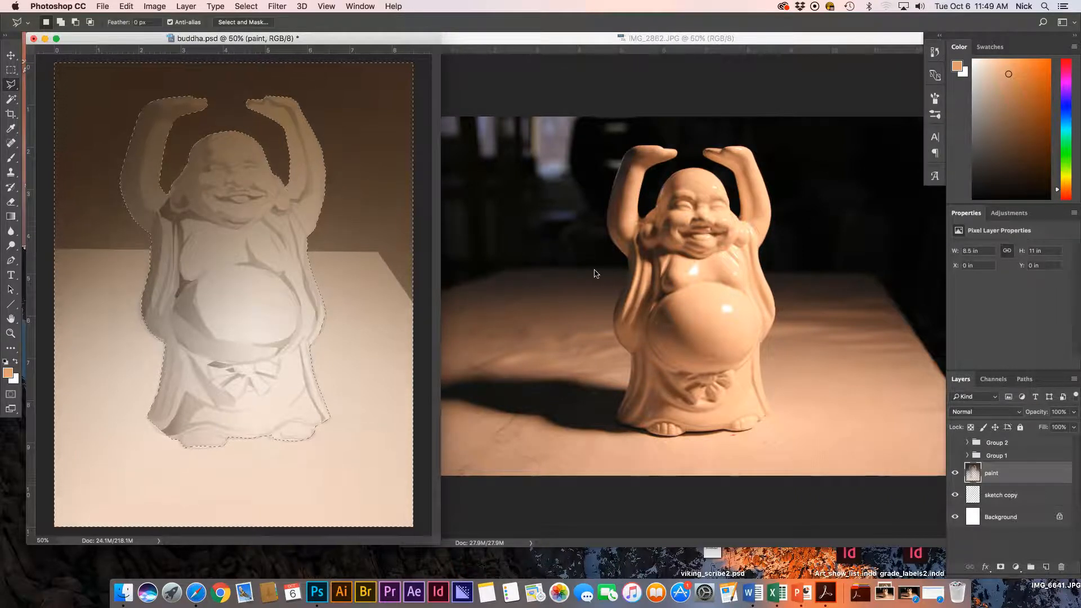
click(47, 246)
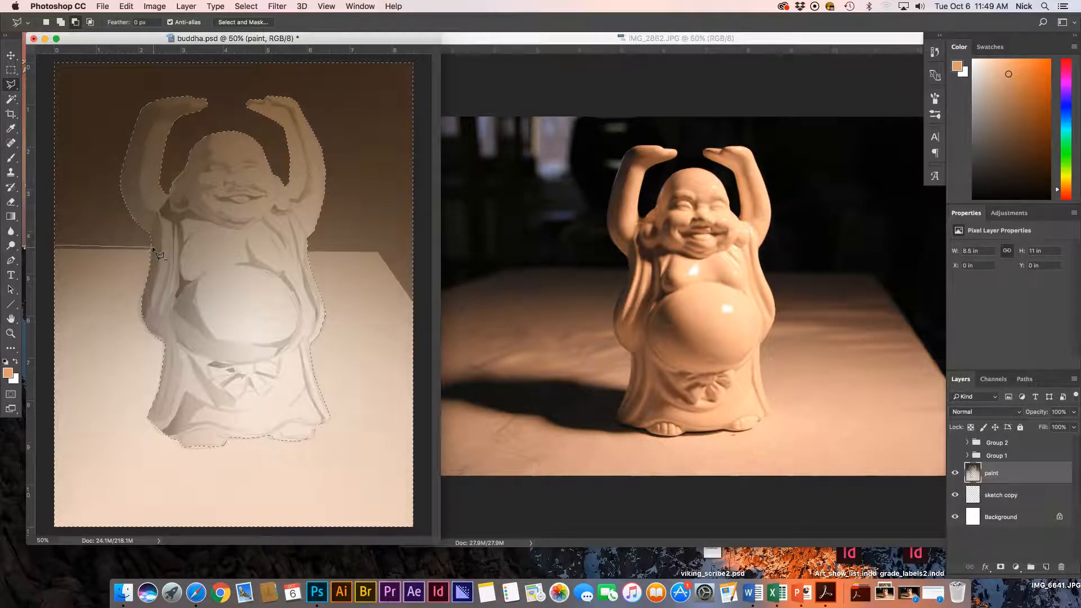
click(380, 252)
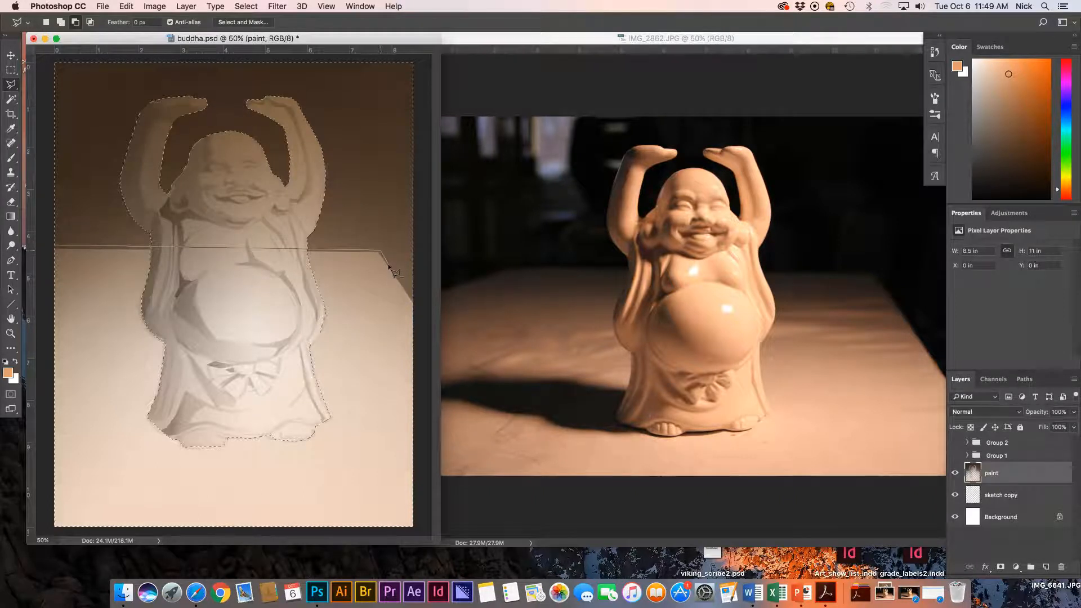
click(415, 301)
click(417, 528)
click(55, 529)
double_click(56, 286)
Pick near-black and darken the backdrop with two 25% gradients toward its lower corners.
key(g)
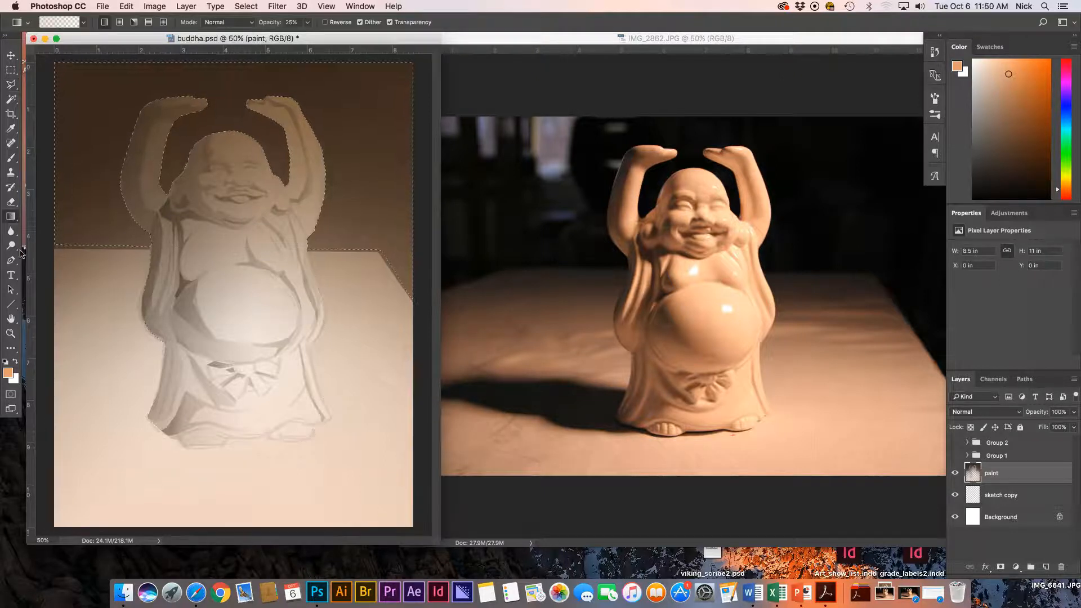
click(7, 373)
drag(457, 301, 476, 316)
key(Return)
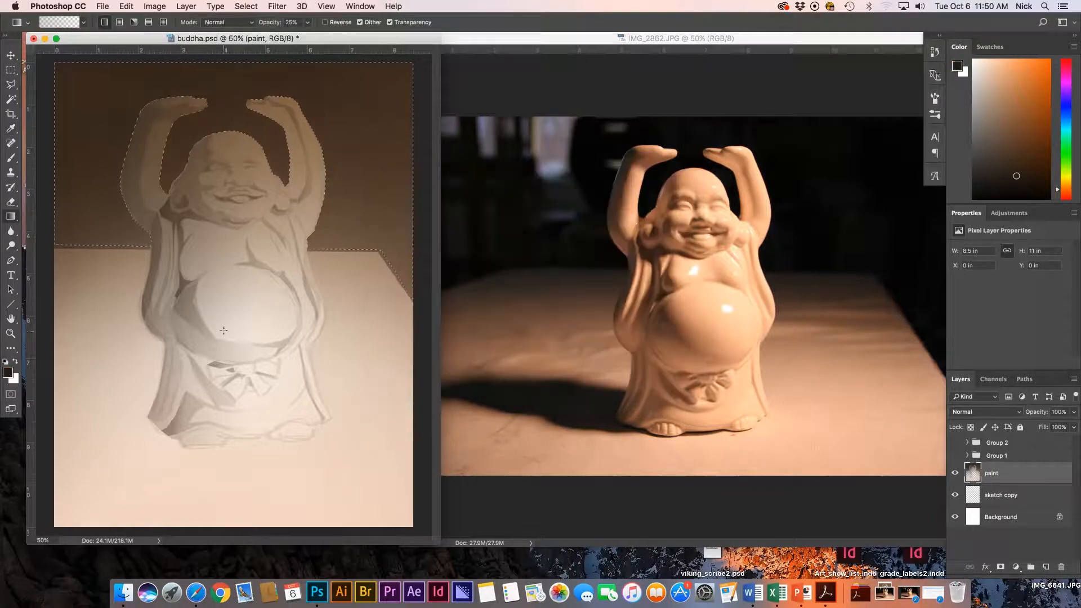
drag(356, 326, 315, 186)
drag(80, 288, 155, 192)
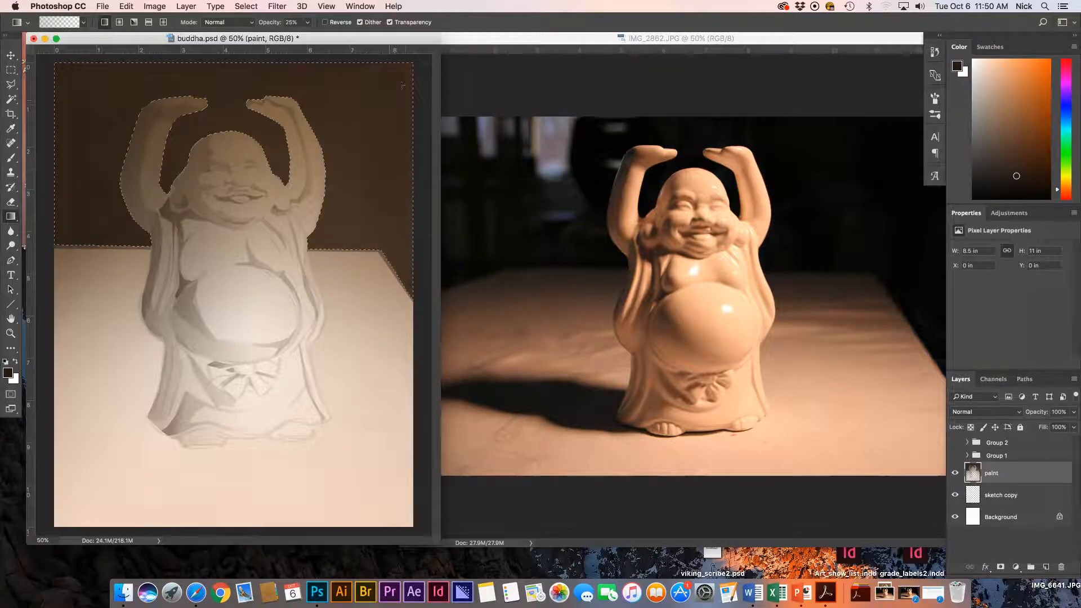
key(super+d)
key(l)
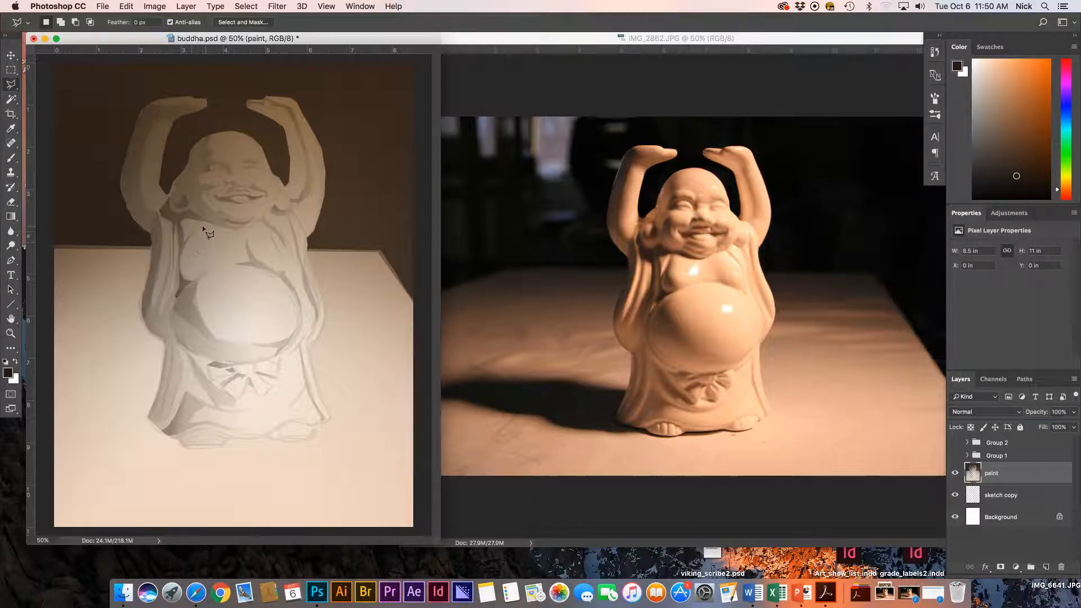
Outline a shadow area on the left side of the robe.
click(198, 229)
click(192, 250)
click(194, 263)
click(210, 269)
click(193, 277)
click(184, 271)
click(184, 251)
click(196, 231)
Subtract a strip to leave a thin crescent and shade it darker with a gradient.
alt+click(197, 227)
click(185, 253)
click(182, 262)
click(196, 229)
key(g)
drag(152, 267, 230, 244)
key(super+d)
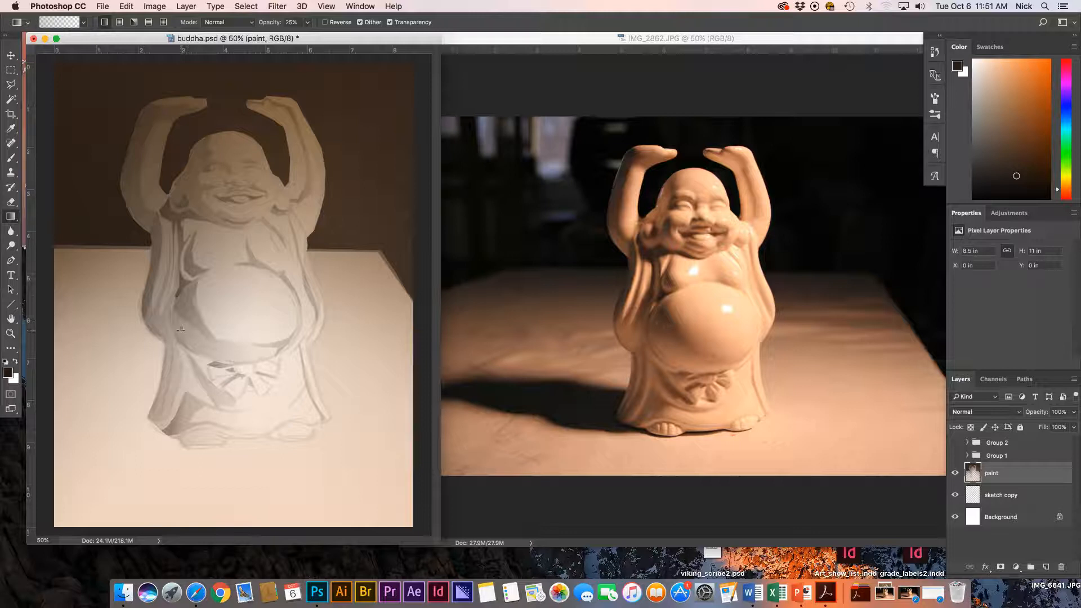
Outline a strip along the robe's left edge and darken it with a gradient.
key(l)
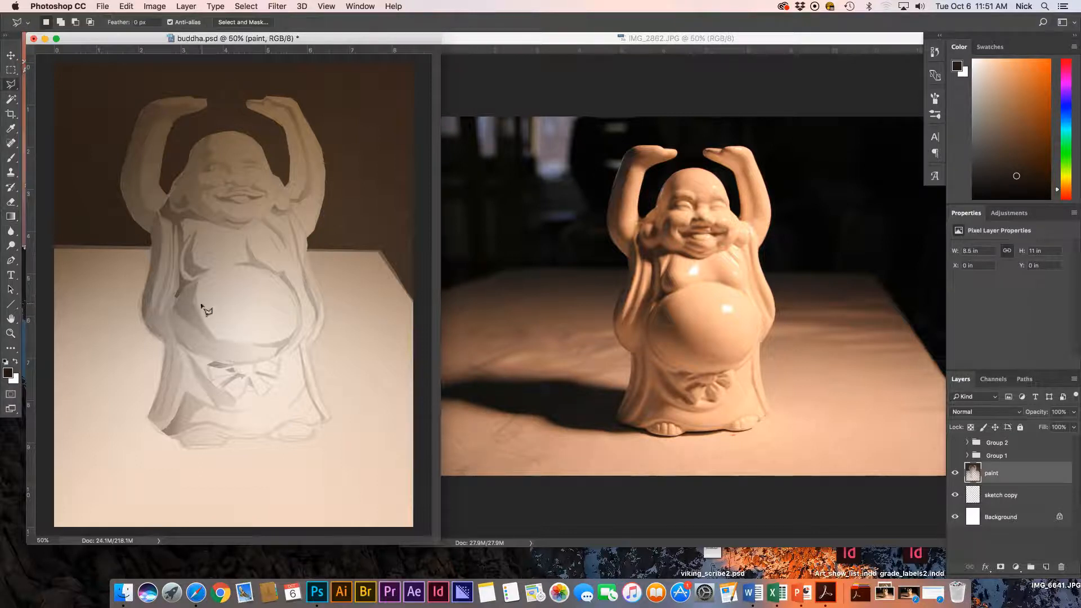
click(168, 234)
click(165, 281)
click(152, 321)
click(168, 235)
key(g)
drag(140, 300, 210, 292)
Outline a second robe-edge strip, darken it with a gradient, and deselect.
key(l)
click(178, 235)
click(177, 265)
click(173, 288)
click(163, 323)
click(174, 325)
click(190, 280)
click(178, 235)
key(g)
drag(140, 321, 242, 259)
key(super+equal)
key(super+equal)
key(super+d)
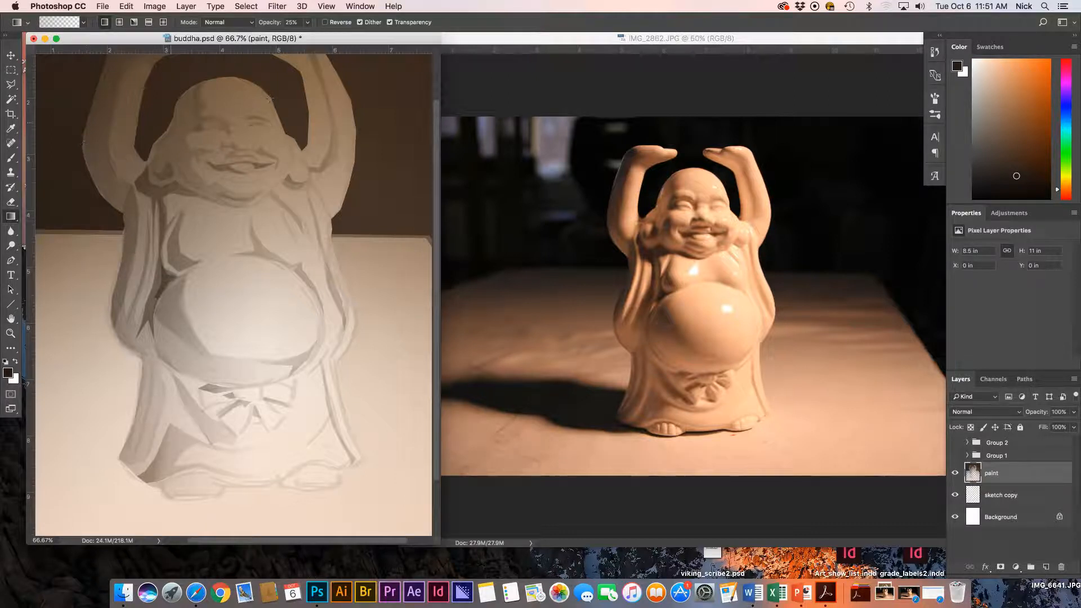
drag(296, 267, 341, 288)
Zoom and pan to frame the raised left arm beside the face.
super+drag(148, 204, 201, 202)
scroll(171, 285, up, 5)
scroll(171, 285, left, 1)
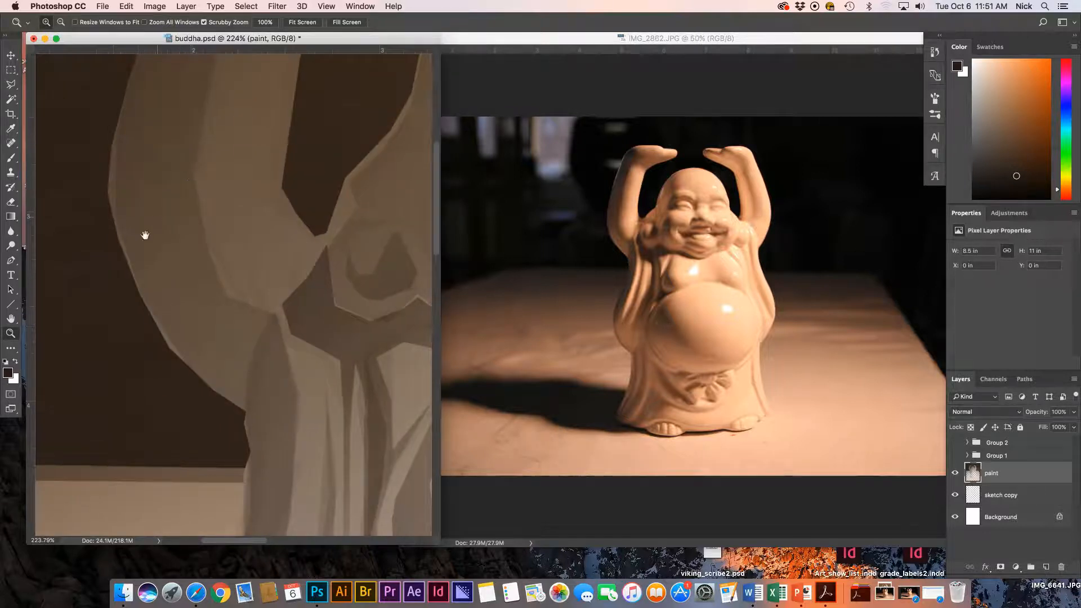
drag(229, 74, 184, 132)
key(super+minus)
key(super+minus)
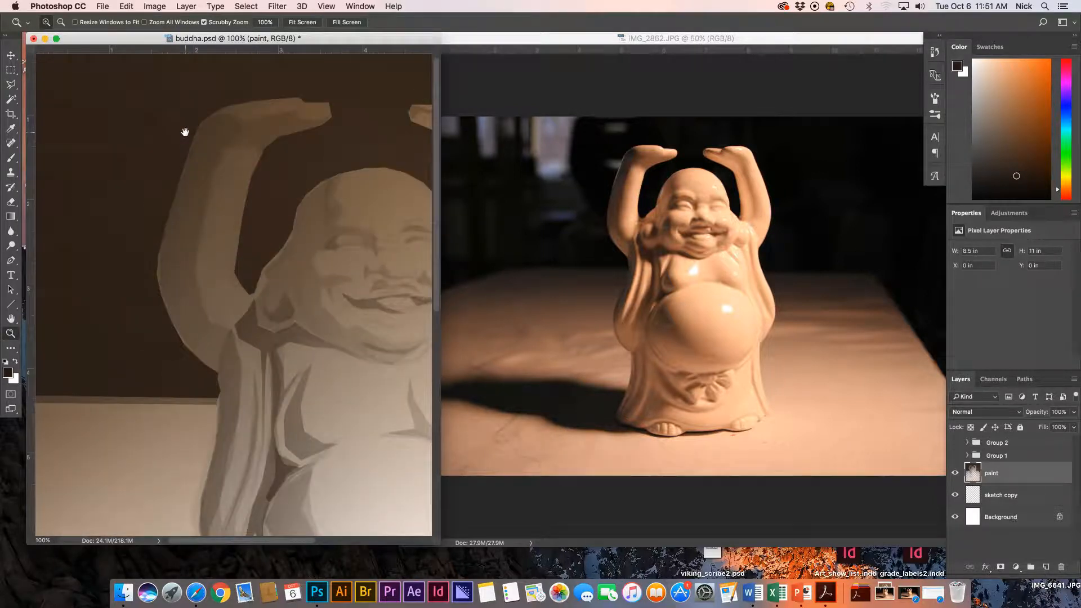
scroll(153, 260, down, 2)
scroll(154, 261, right, 2)
key(l)
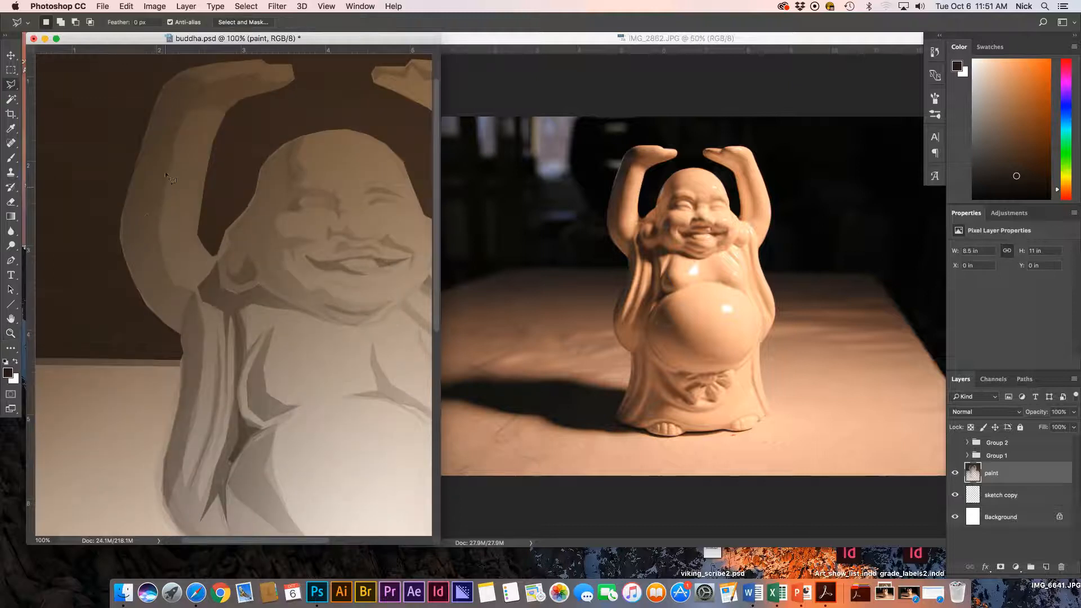
scroll(166, 173, up, 2)
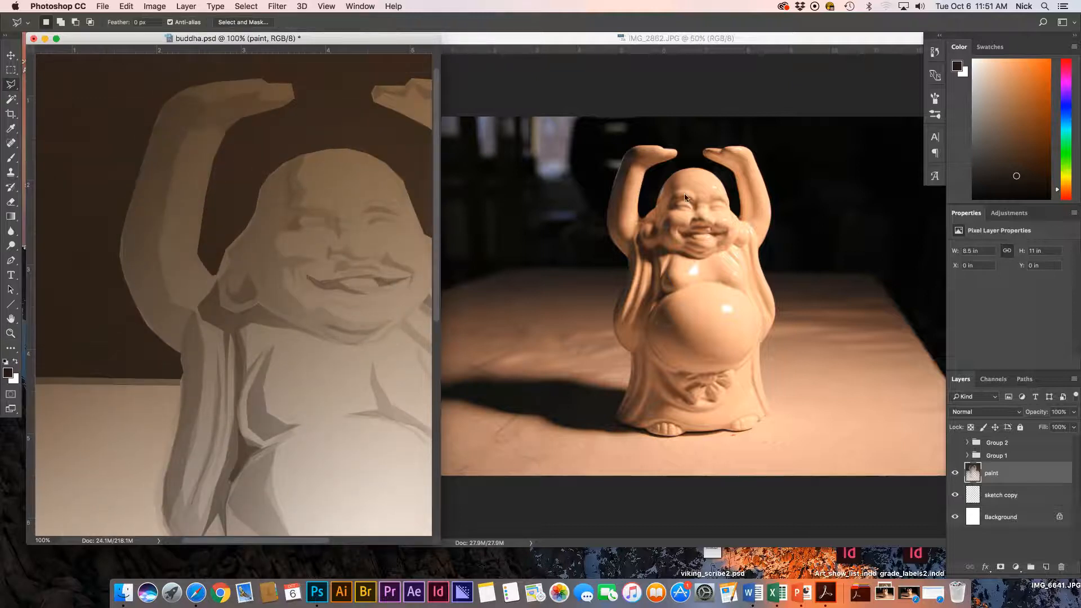
Outline a plane along the outer edge of the raised left arm.
click(167, 103)
click(192, 93)
click(233, 99)
click(208, 103)
click(182, 139)
click(170, 162)
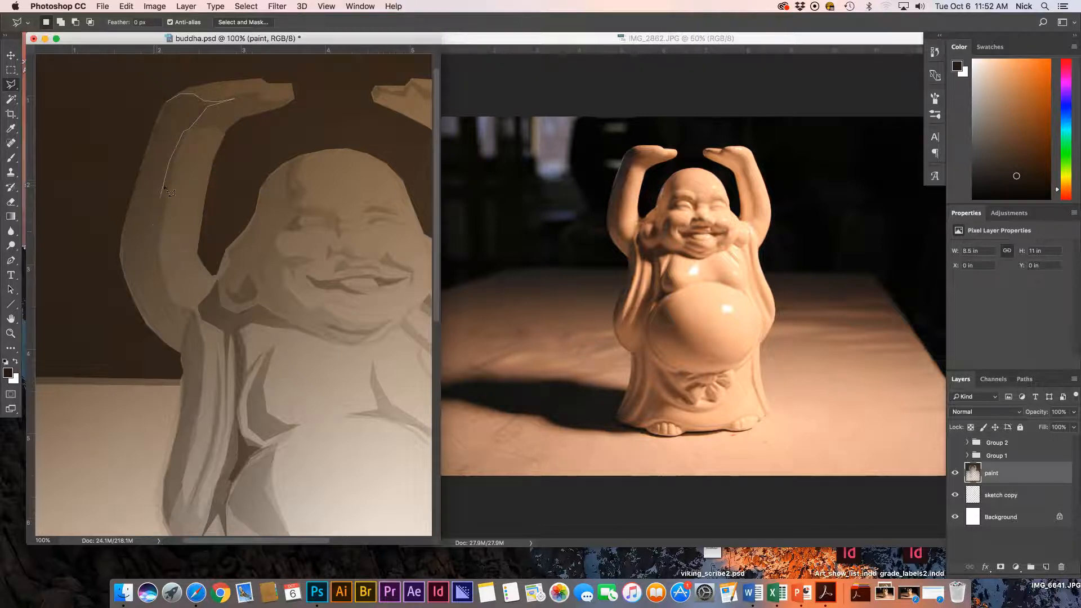
click(155, 267)
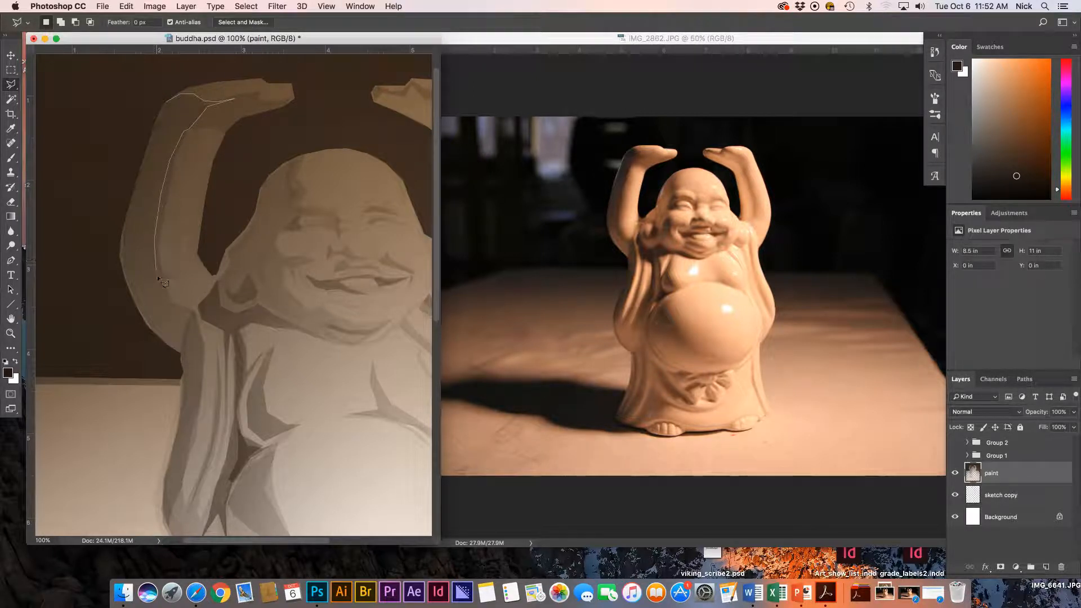
click(187, 314)
click(128, 281)
click(121, 238)
click(167, 105)
Shade the arm plane with a gradient, checking it with undo and redo, then deselect.
key(g)
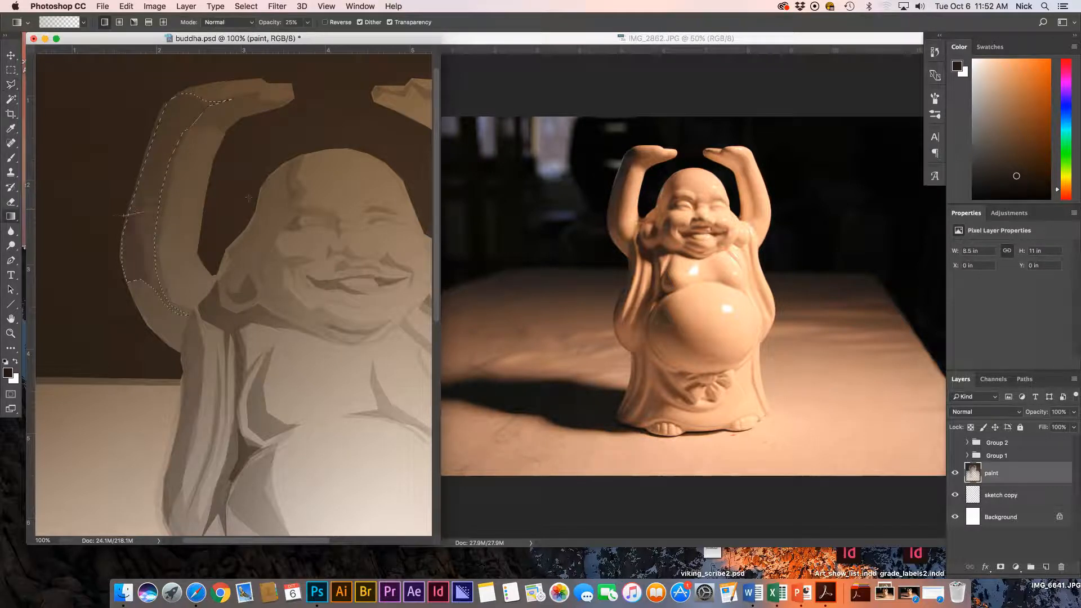
key(alt+super+z)
key(alt+super+z)
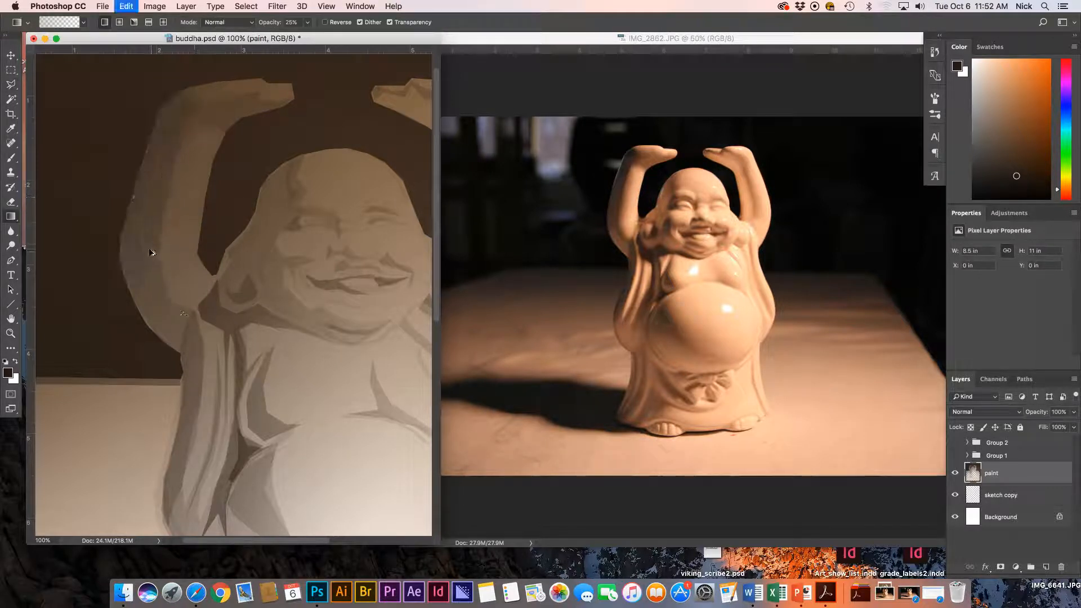
key(shift+super+z)
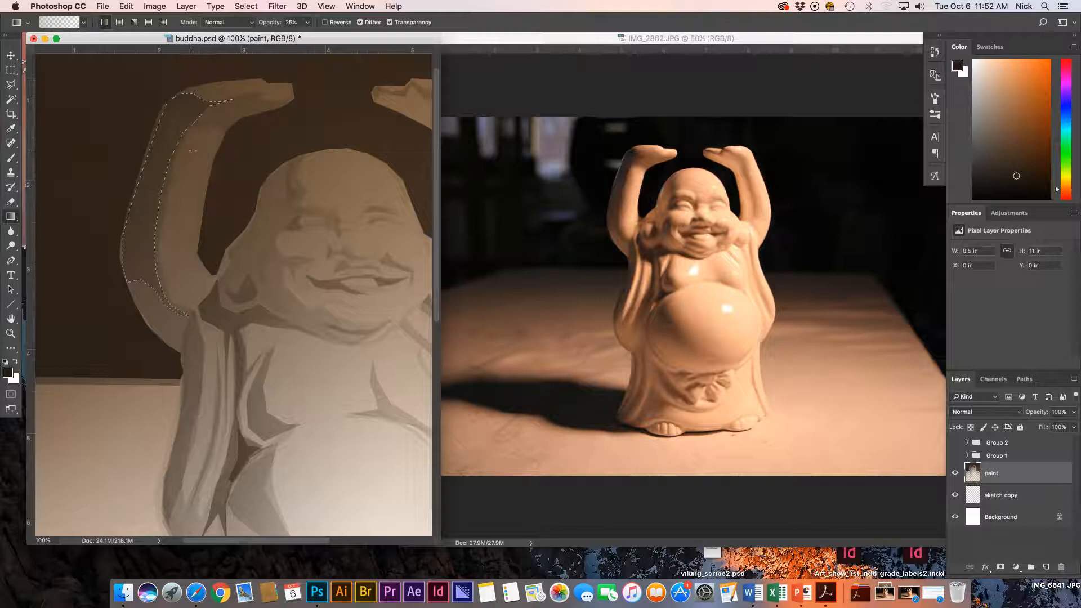
key(super+d)
Outline a small plane at the head's upper-left edge, then zoom back out to 50%.
key(l)
click(264, 186)
click(261, 205)
click(270, 192)
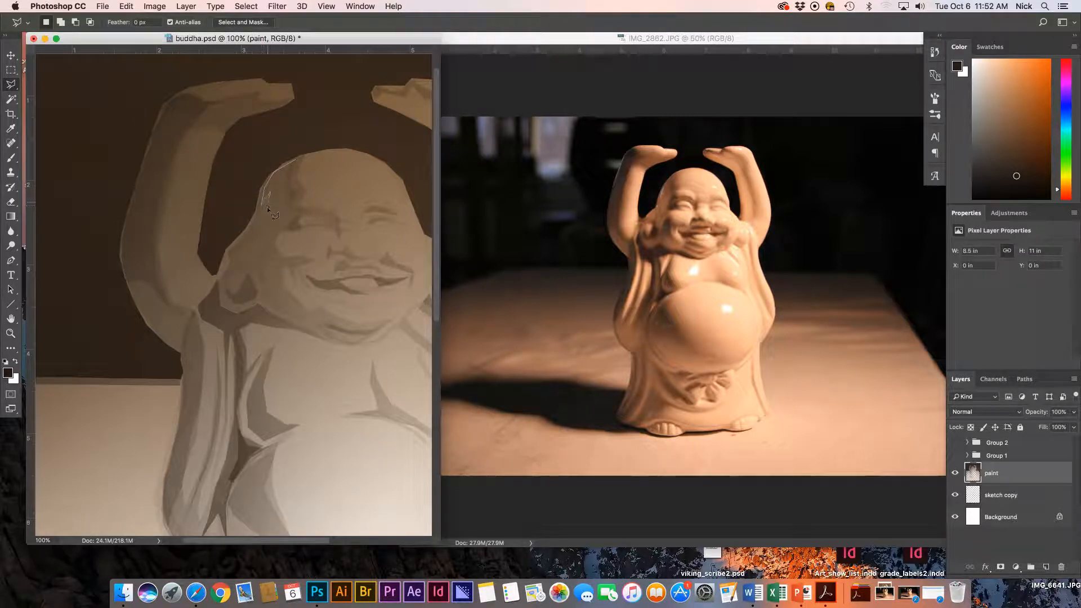
click(281, 188)
click(293, 197)
click(285, 202)
click(280, 222)
key(g)
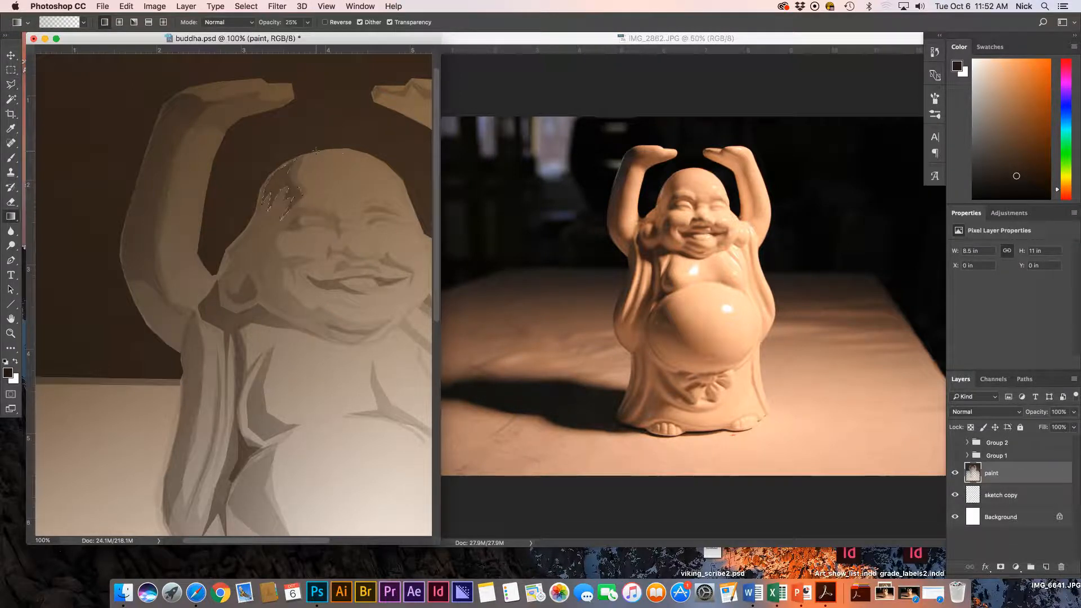
key(super+minus)
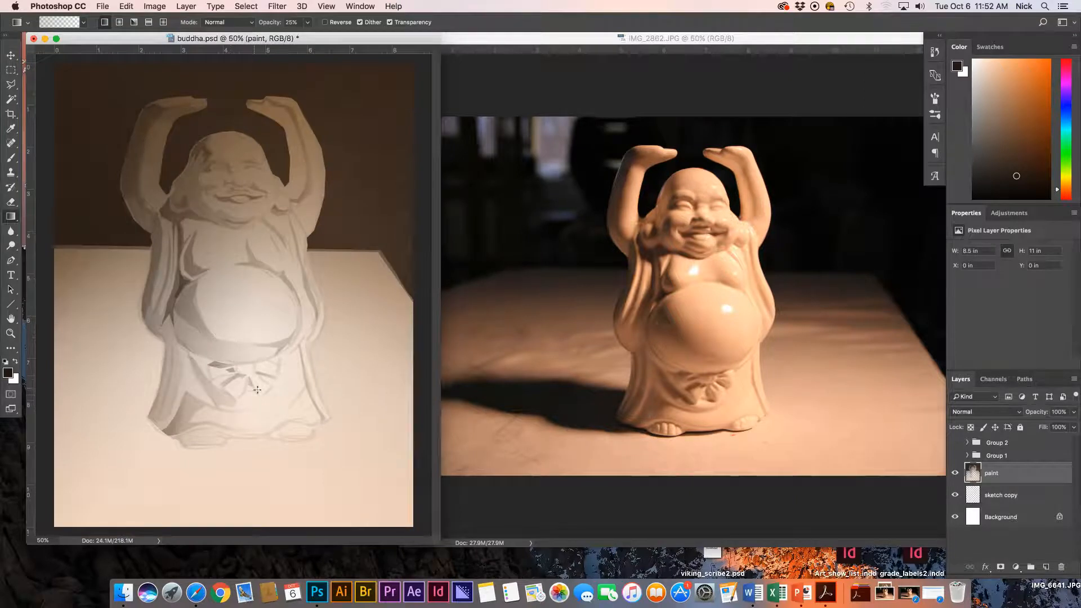
Select a thin sliver on the robe beside the belly and darken it with a gradient.
key(l)
click(189, 354)
click(237, 402)
click(218, 403)
click(190, 355)
key(g)
drag(236, 370, 223, 406)
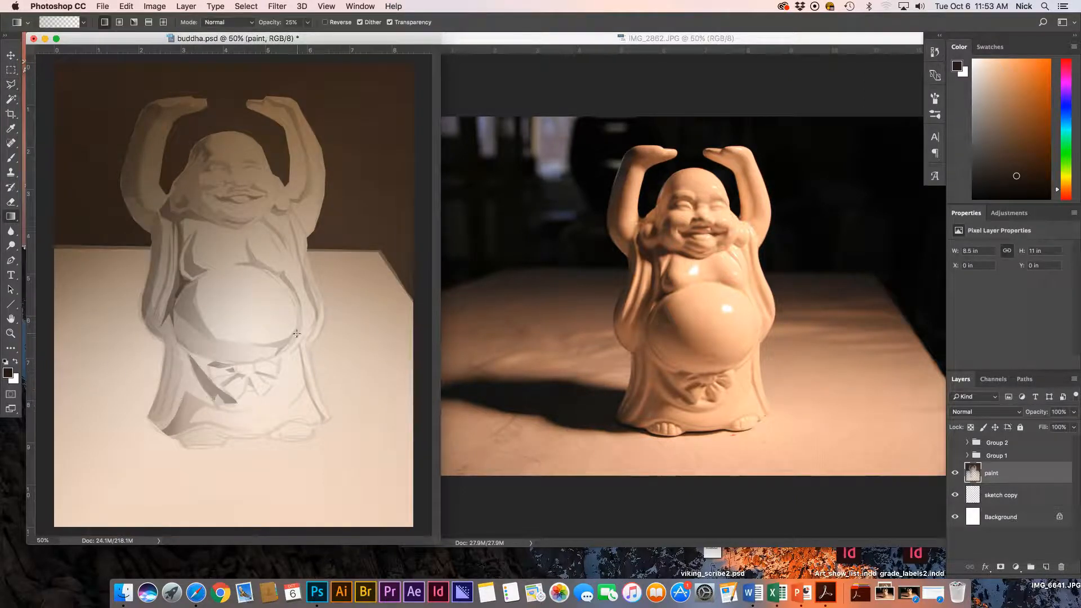
Trace a Polygonal Lasso selection along the right raised arm's outer edge, from hand to armpit.
key(l)
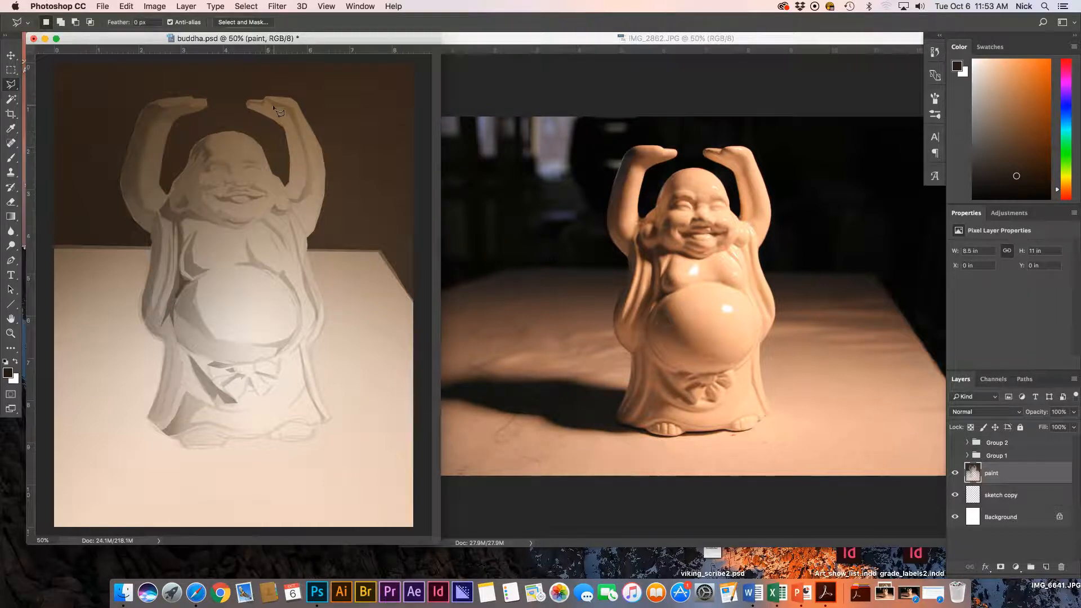
click(266, 96)
click(292, 100)
click(301, 109)
click(320, 147)
click(309, 235)
click(308, 201)
click(317, 187)
click(317, 166)
click(313, 151)
click(302, 118)
double_click(275, 99)
key(g)
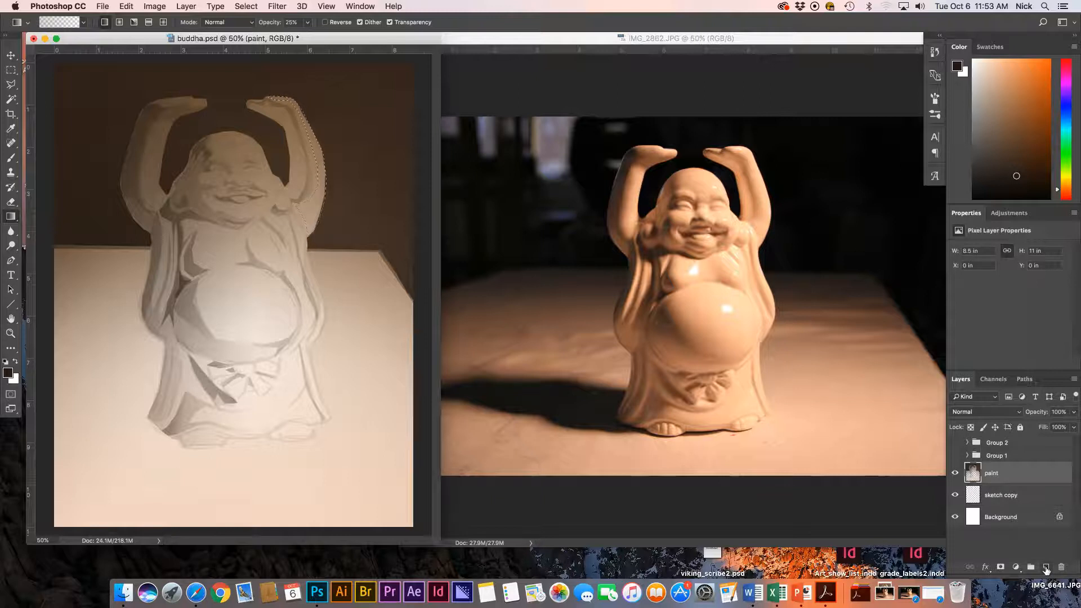
Create a new layer above the paint layer, rename it 'lights', and make it active.
click(1046, 567)
double_click(996, 473)
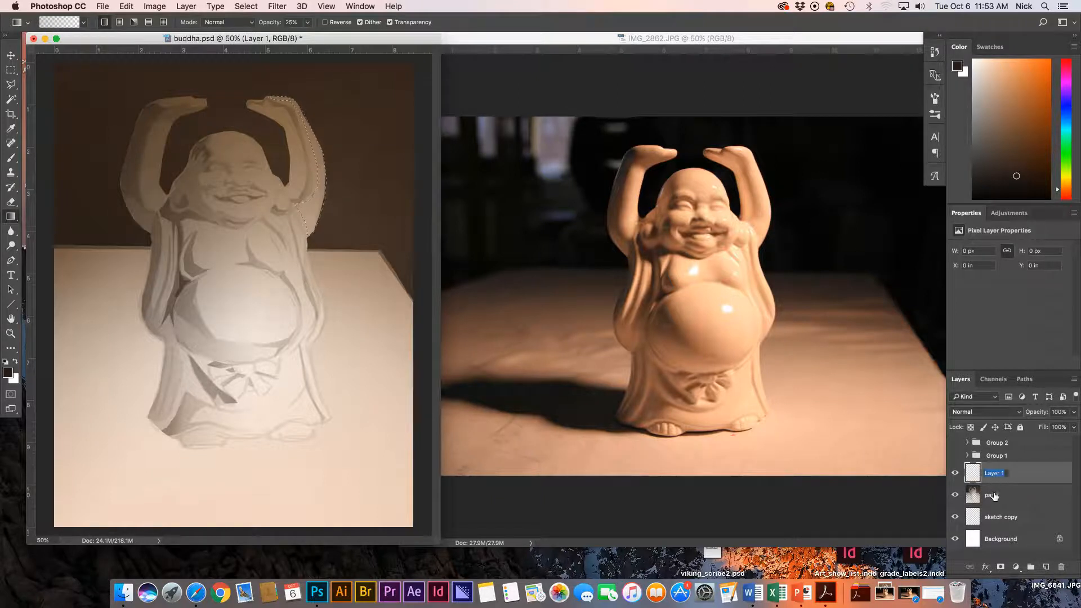
text(highlights)
drag(999, 473, 947, 472)
key(BackSpace)
text(l)
click(1044, 496)
click(1030, 471)
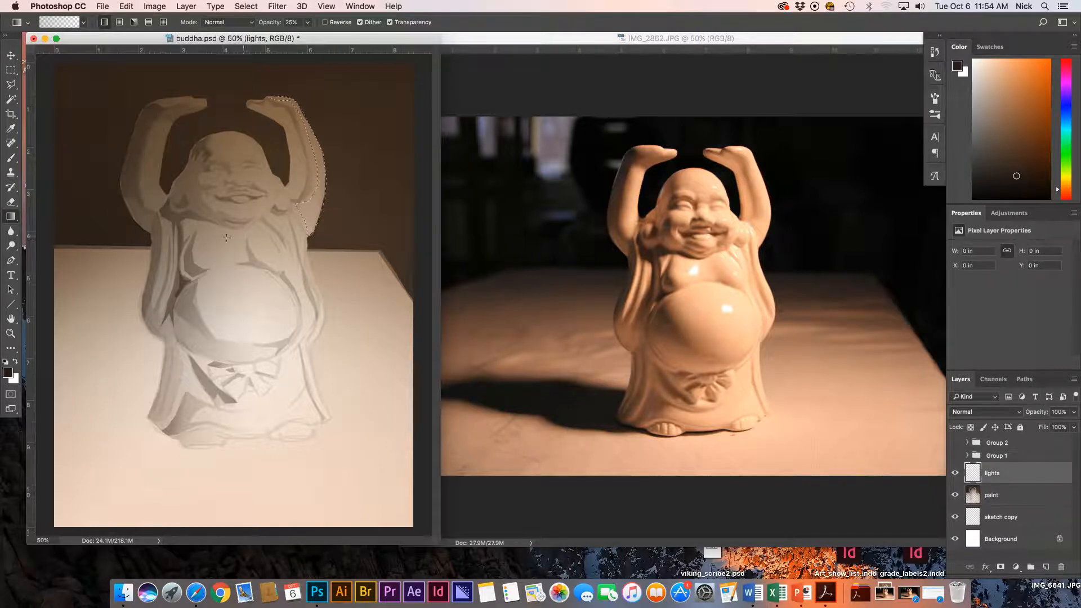
Set the foreground colour to a pale peach in the Color Picker for the arm highlight.
click(8, 373)
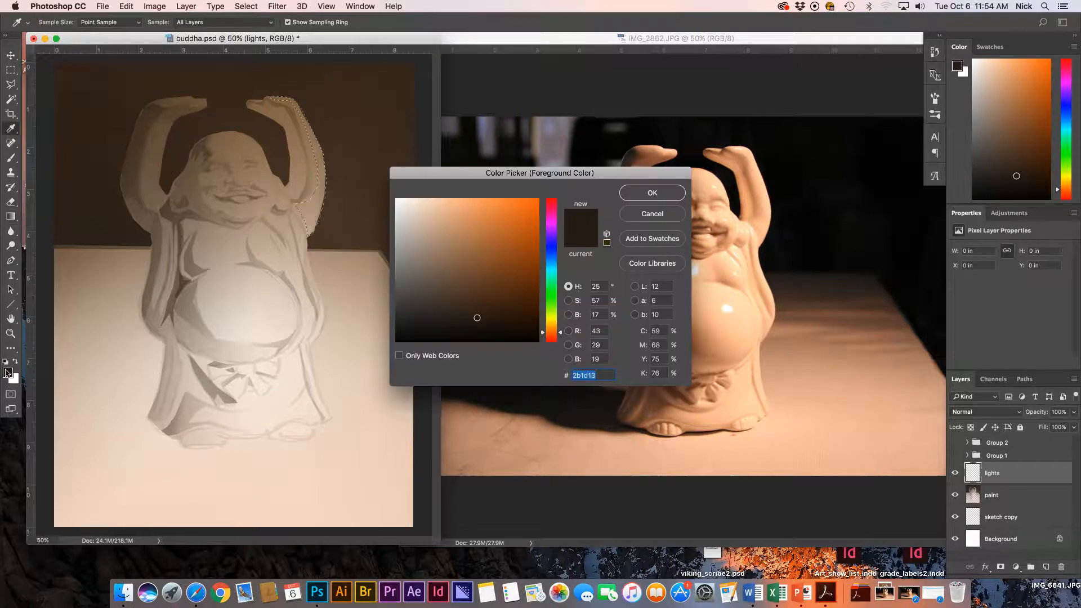
click(454, 247)
click(448, 223)
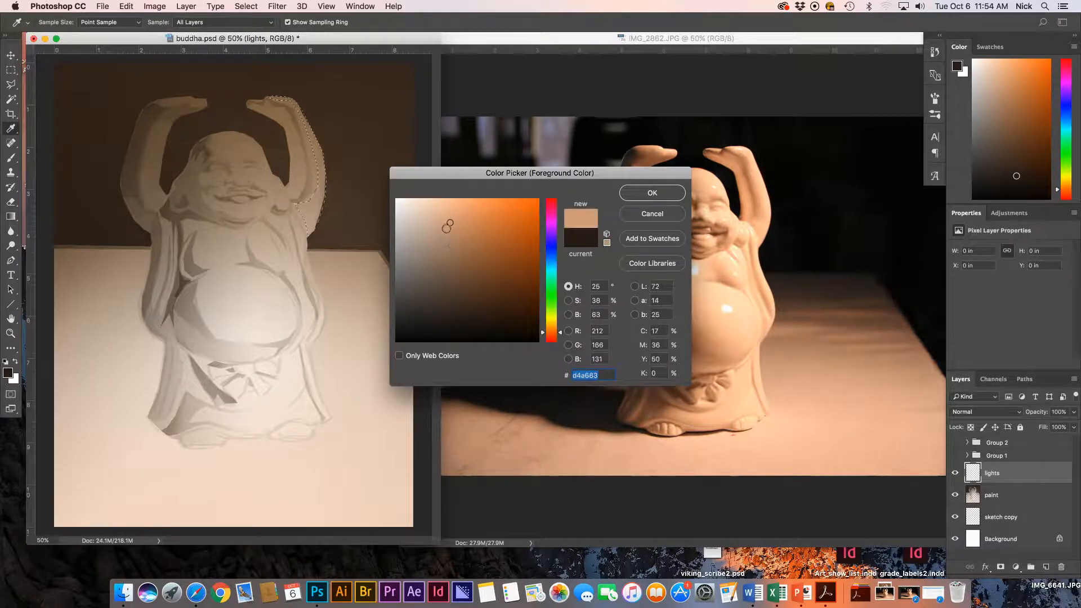
click(443, 213)
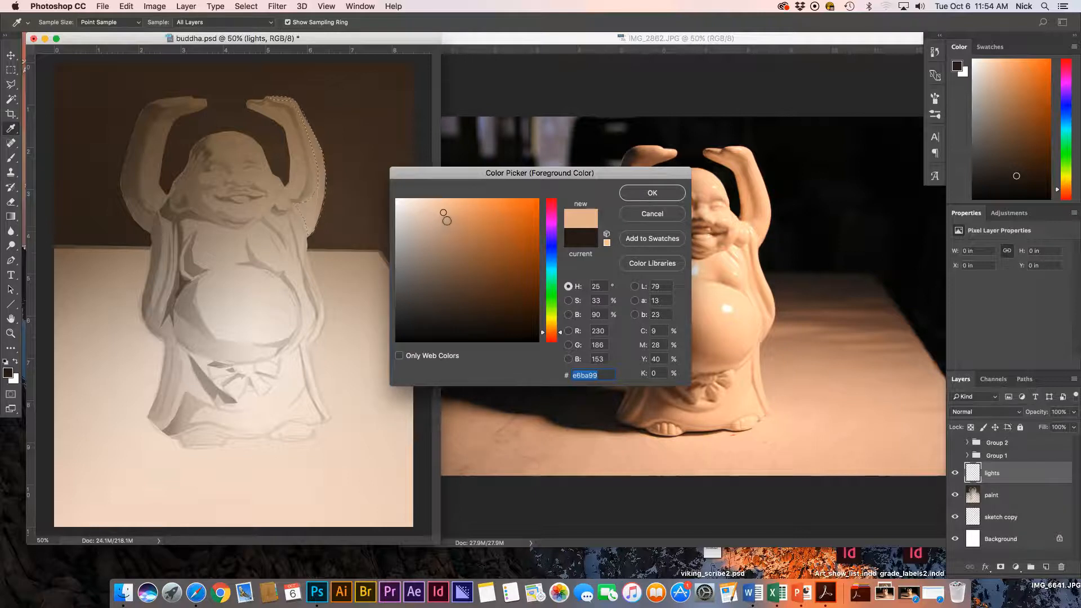
mouse_move(441, 212)
mouse_down()
mouse_move(539, 199)
mouse_move(424, 212)
mouse_move(456, 205)
mouse_move(438, 210)
mouse_up()
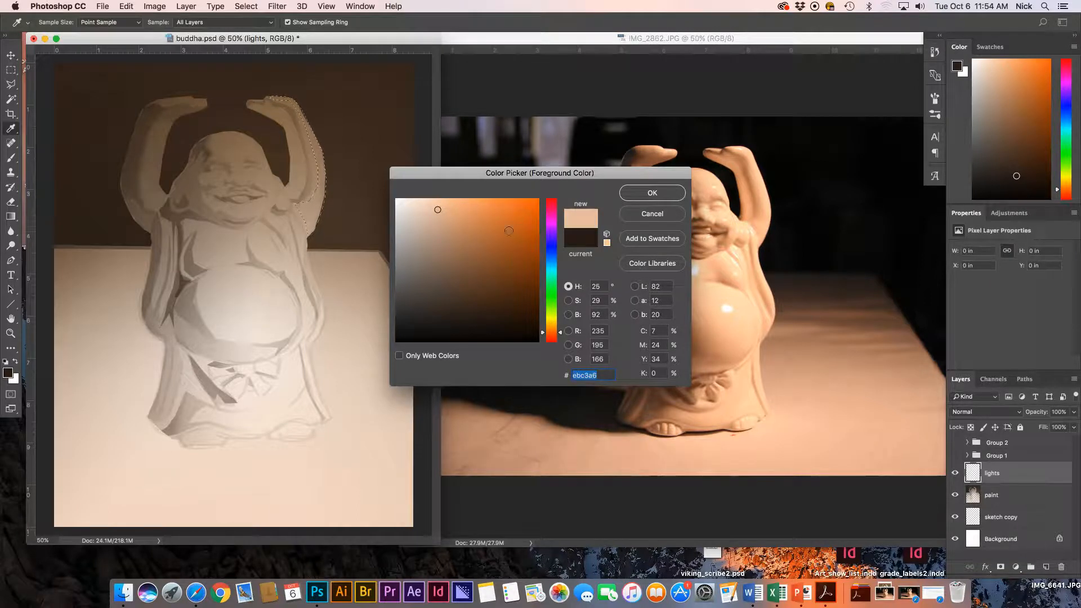
click(405, 203)
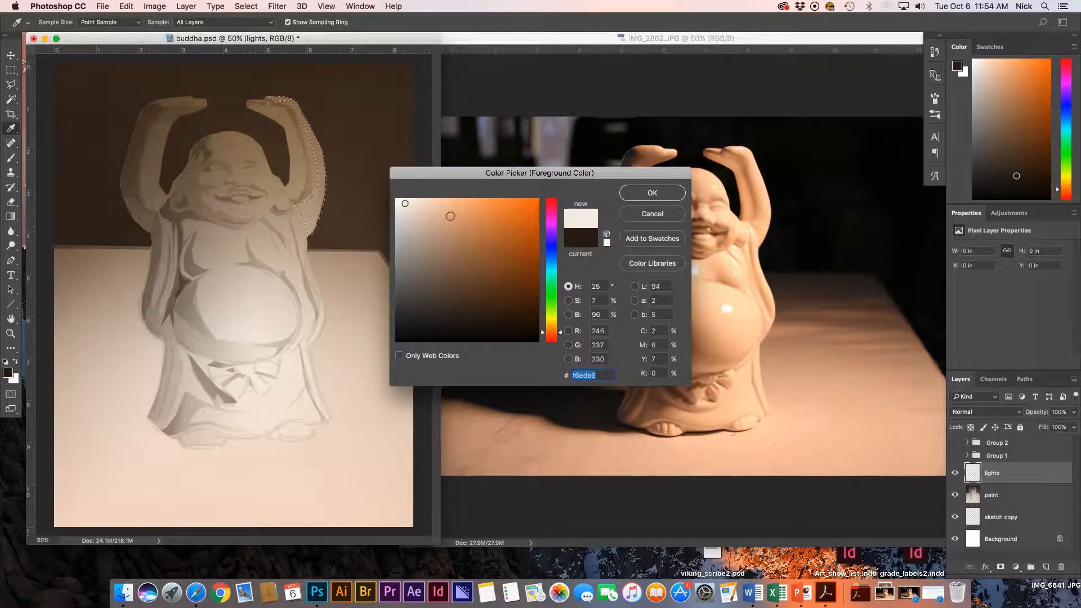
click(451, 212)
click(428, 211)
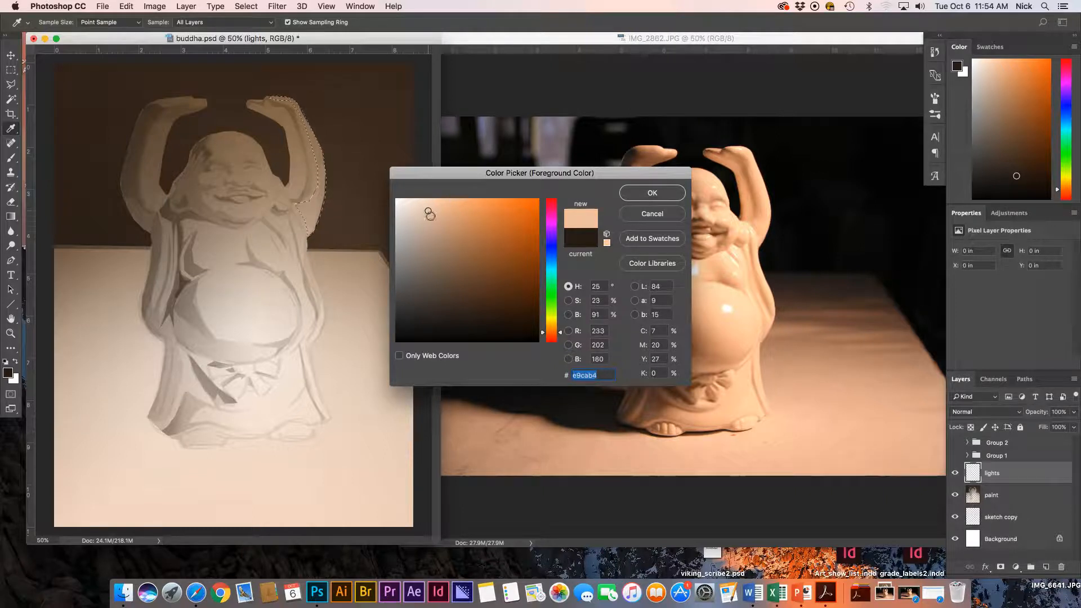
click(439, 218)
click(436, 221)
click(438, 210)
click(645, 194)
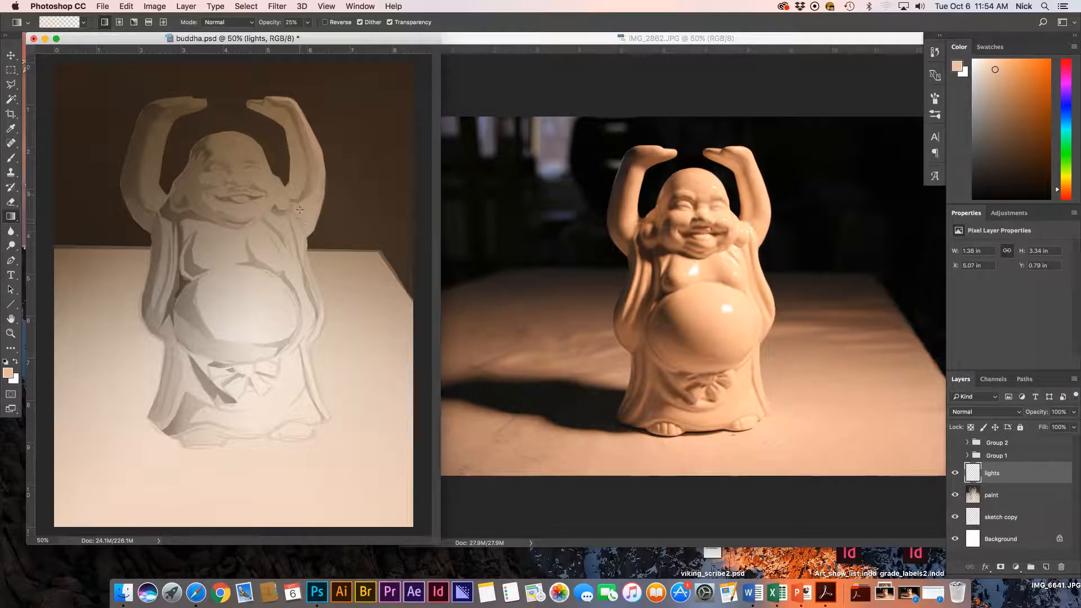
Select the head's right edge, lighten it with a soft 25% gradient, then deselect.
key(l)
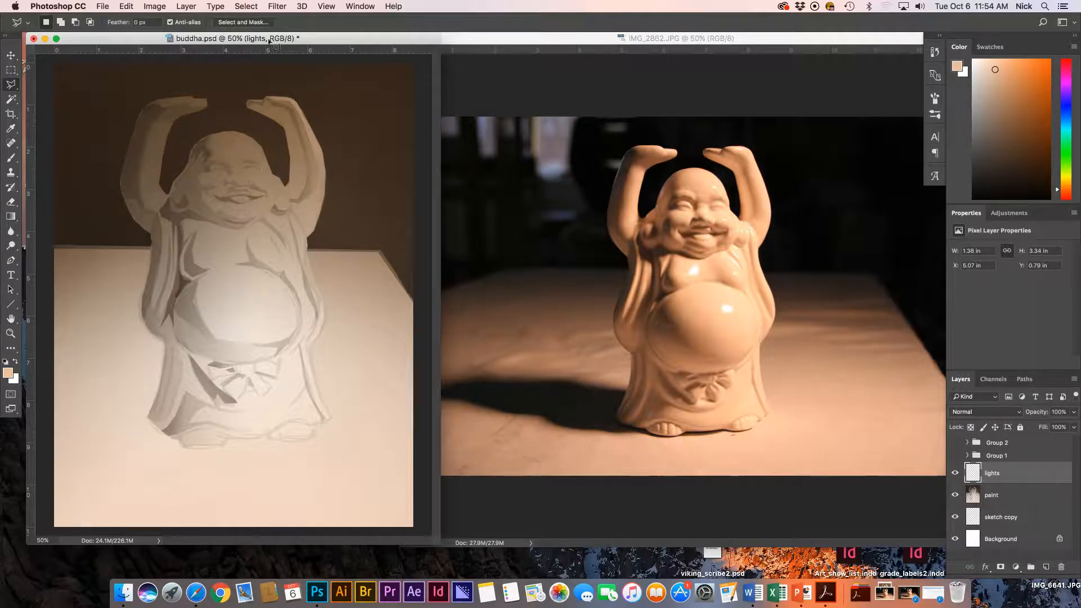
key(super+plus)
drag(222, 269, 224, 305)
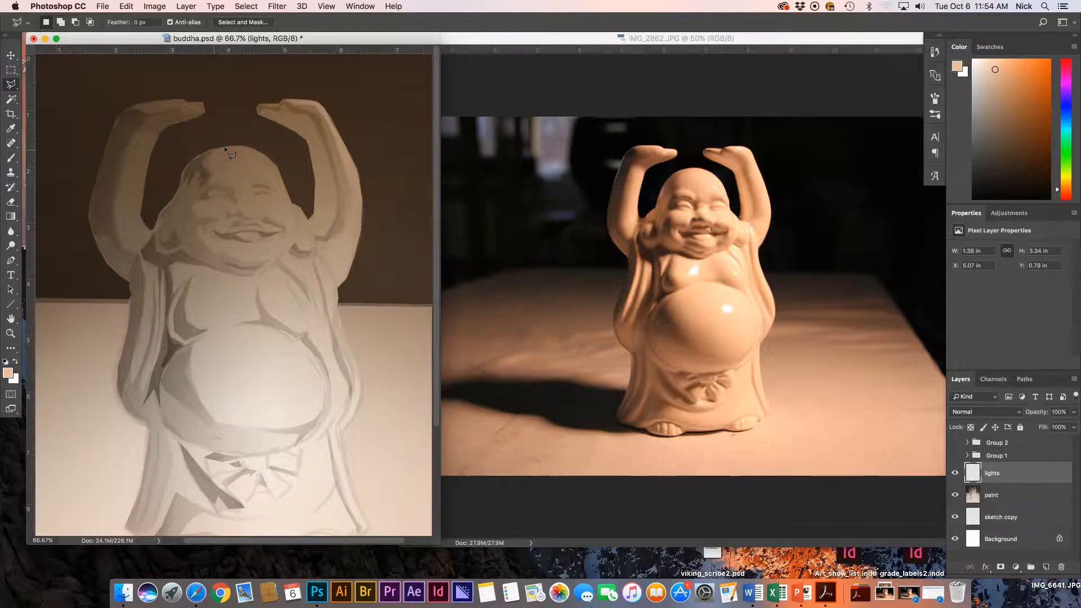
mouse_move(235, 148)
mouse_down()
mouse_move(282, 176)
mouse_move(298, 226)
mouse_move(289, 250)
mouse_move(292, 231)
mouse_move(256, 205)
mouse_move(283, 194)
mouse_move(255, 178)
mouse_move(243, 151)
mouse_move(215, 149)
mouse_up()
click(346, 193)
key(Escape)
key(super+z)
key(g)
drag(285, 196, 187, 251)
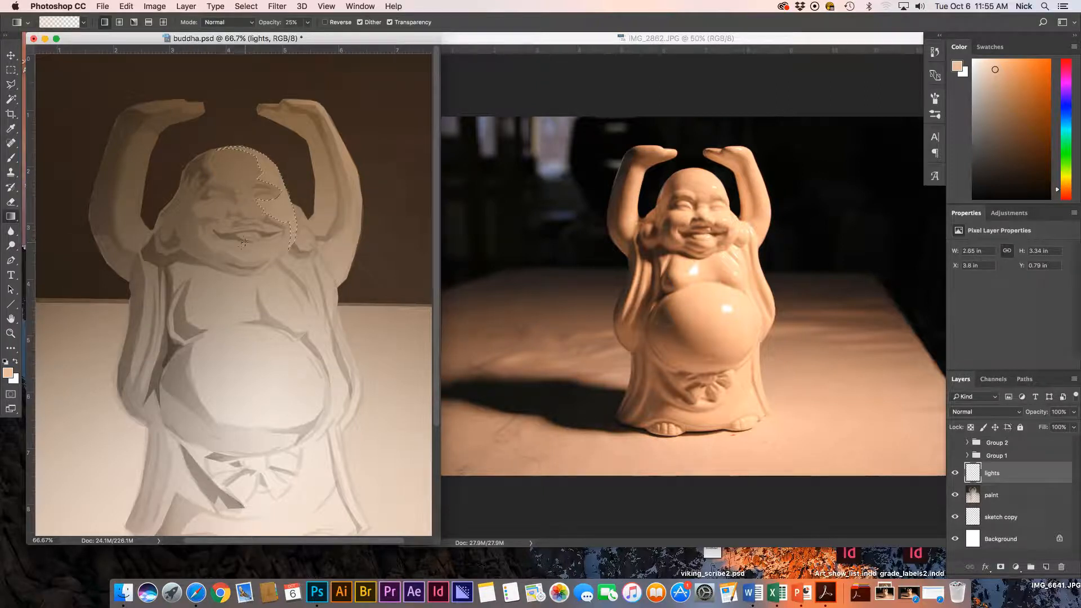
key(super+d)
key(super+equal)
Outline the eyelid planes around the right eye, deselecting after each attempt.
scroll(109, 284, up, 2)
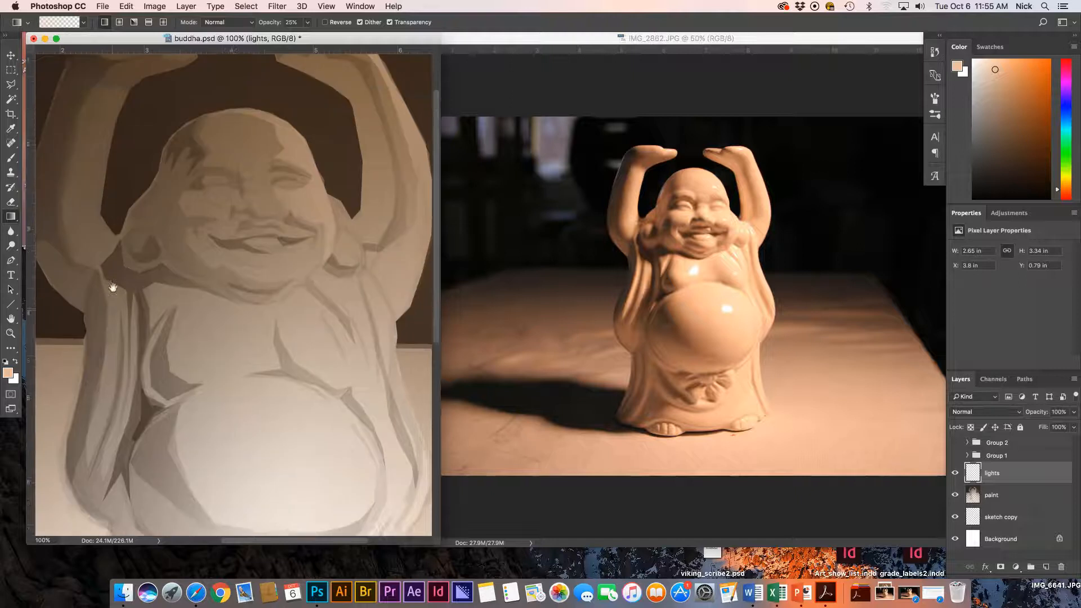
key(l)
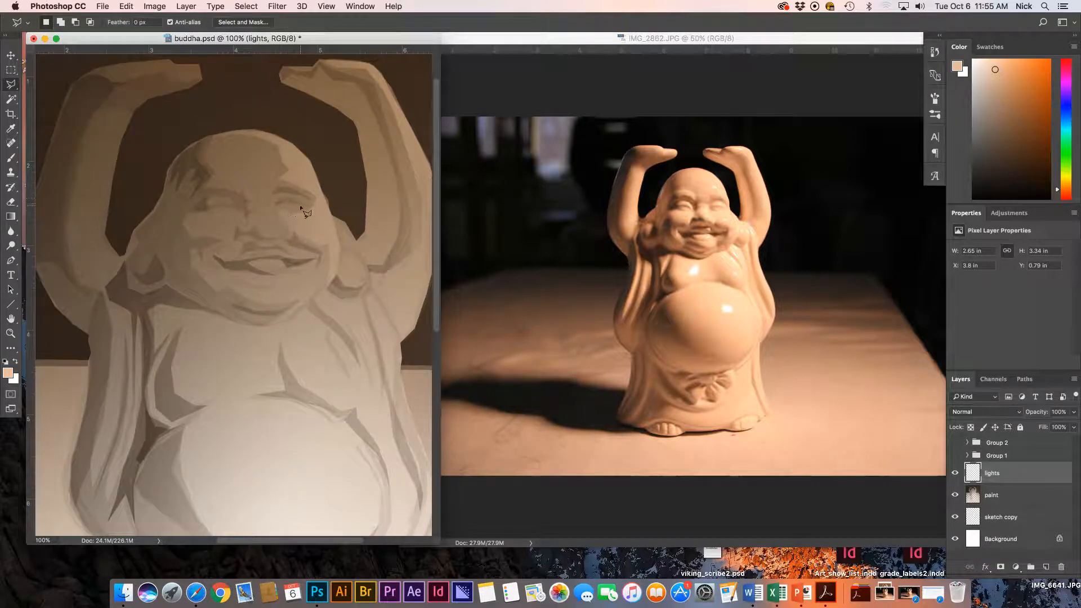
click(309, 201)
click(275, 194)
click(275, 200)
key(g)
key(ctrl+d)
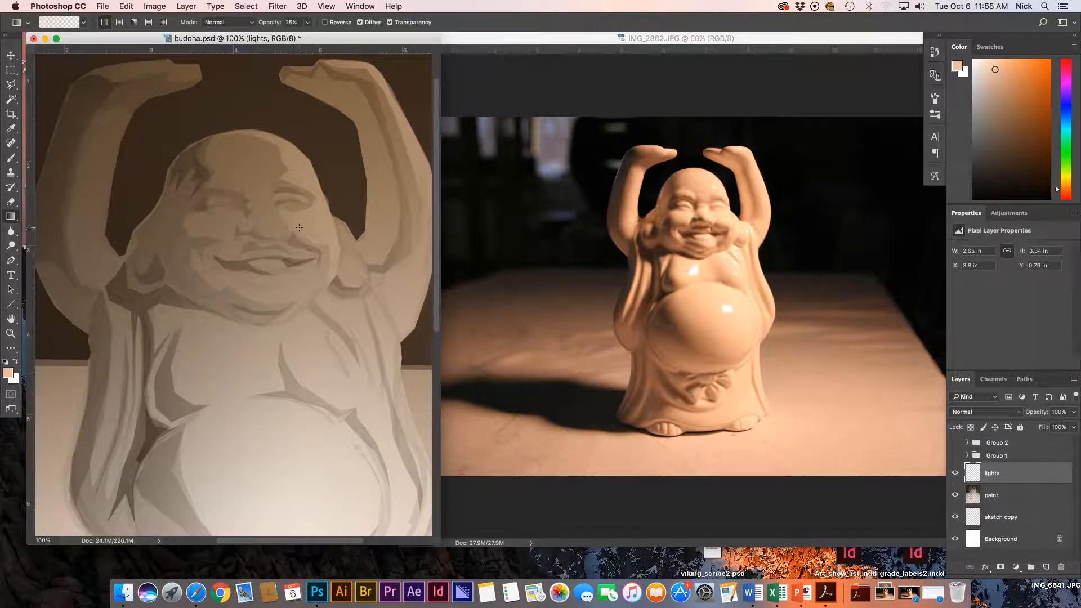
key(l)
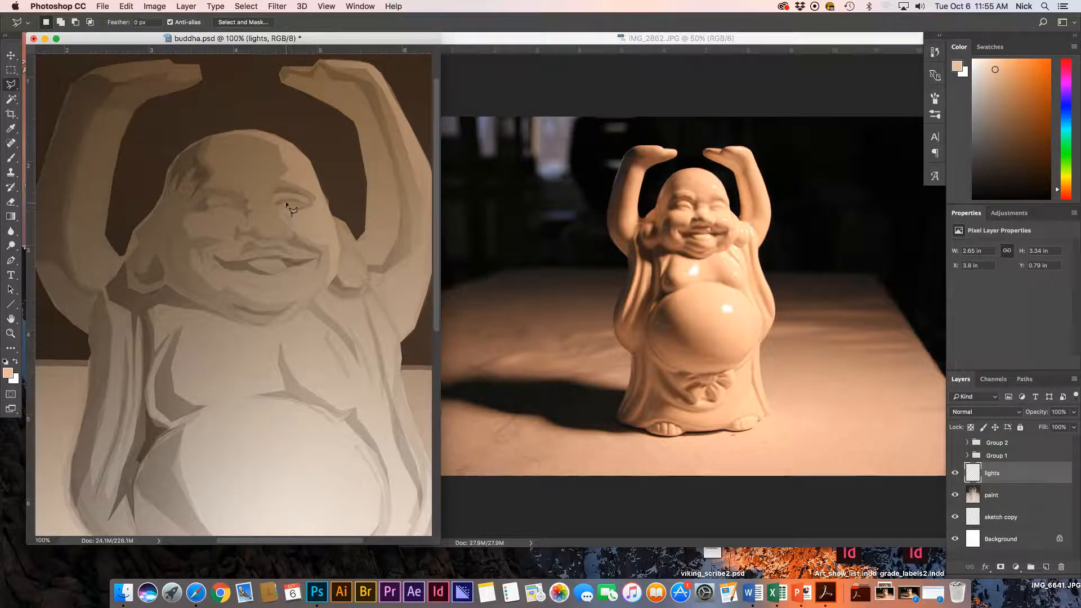
click(289, 204)
click(298, 203)
click(307, 206)
click(308, 214)
key(g)
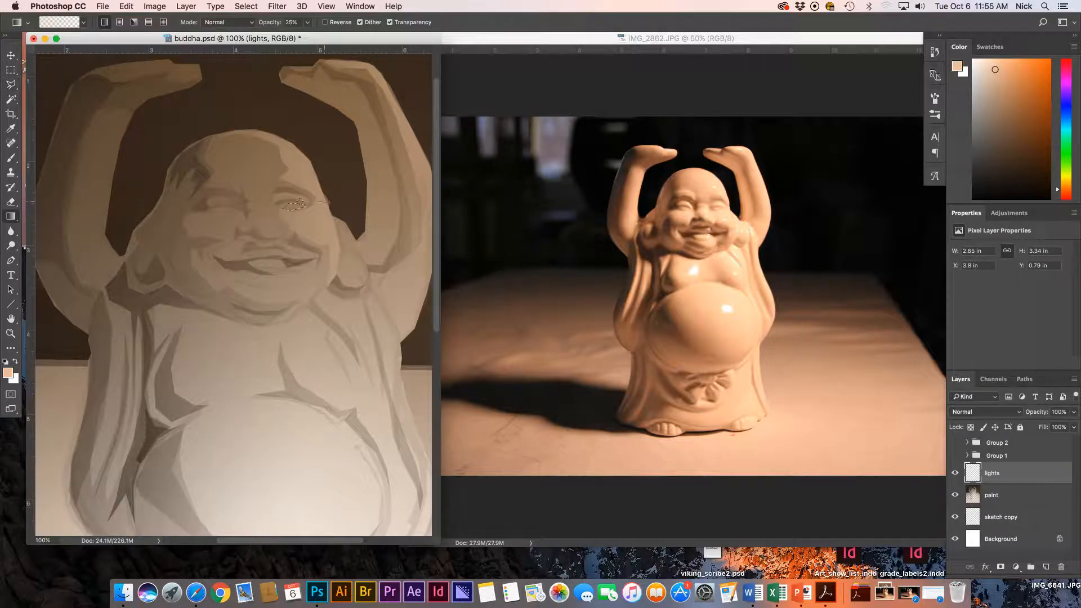
key(super+d)
Select and lighten the plane beside the nose, undoing a stray gradient.
key(l)
click(252, 212)
click(273, 210)
click(284, 231)
click(270, 235)
click(259, 229)
click(252, 212)
key(g)
mouse_move(263, 230)
mouse_down()
mouse_move(281, 213)
mouse_move(289, 239)
mouse_up()
key(super+d)
key(super+z)
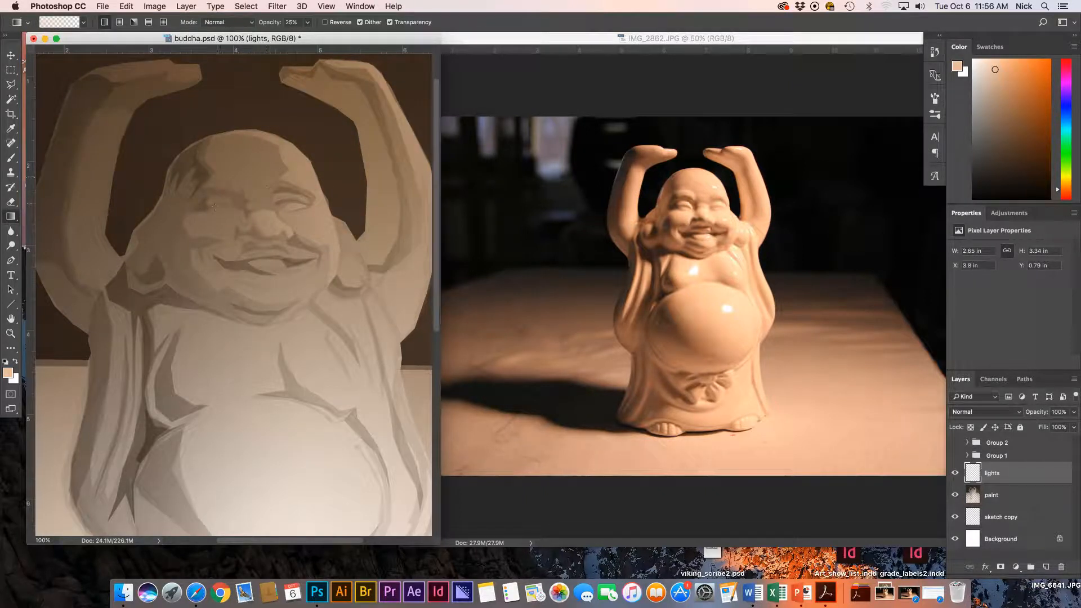
Trace a highlight shape on the forehead and lighten it with a gradient.
key(l)
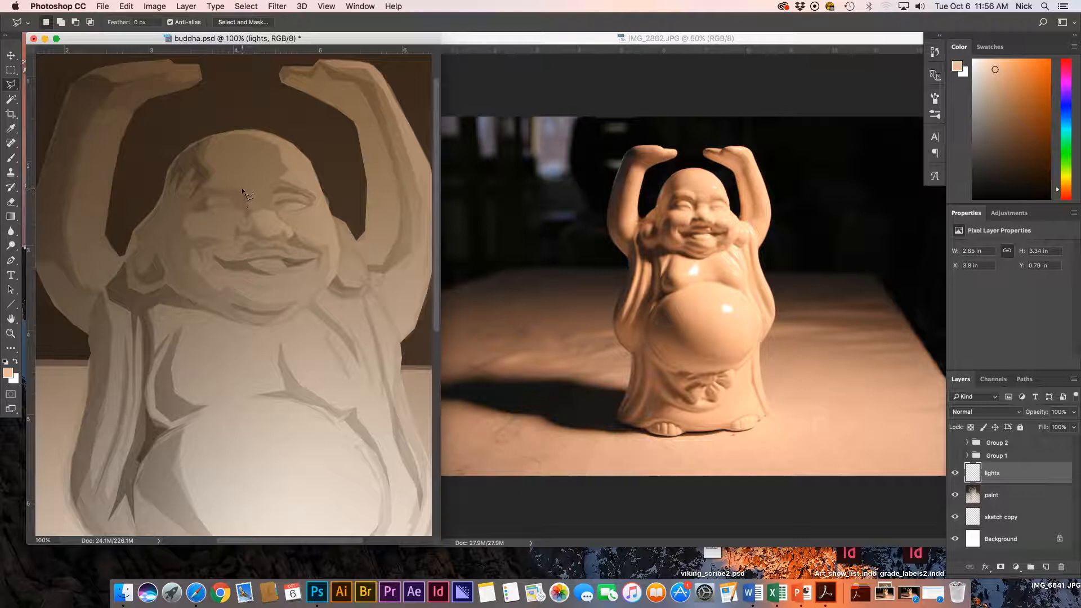
drag(242, 188, 209, 185)
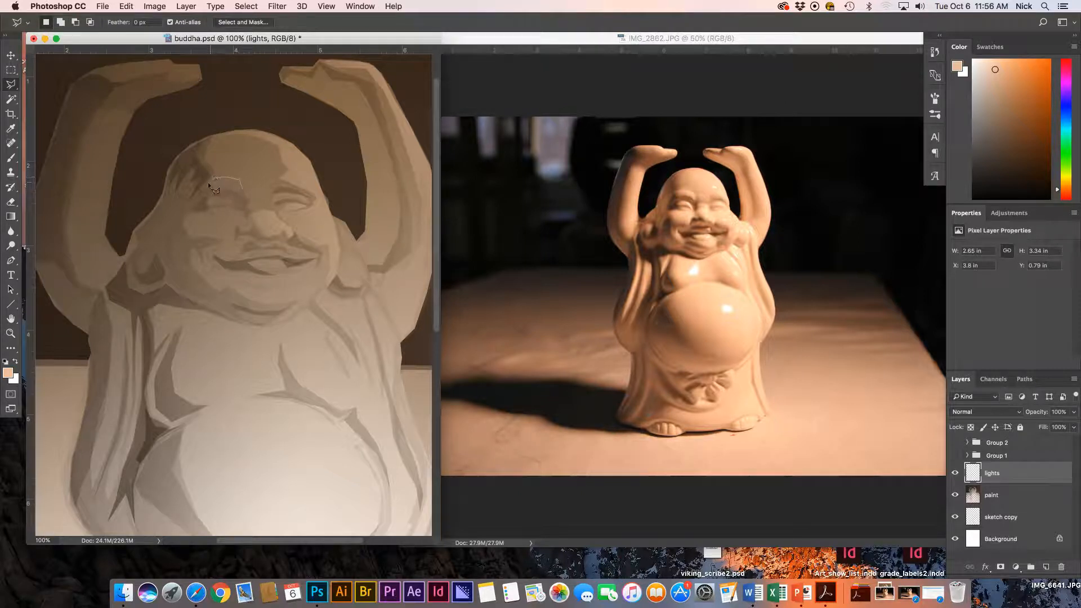
click(241, 190)
key(g)
drag(249, 178, 227, 186)
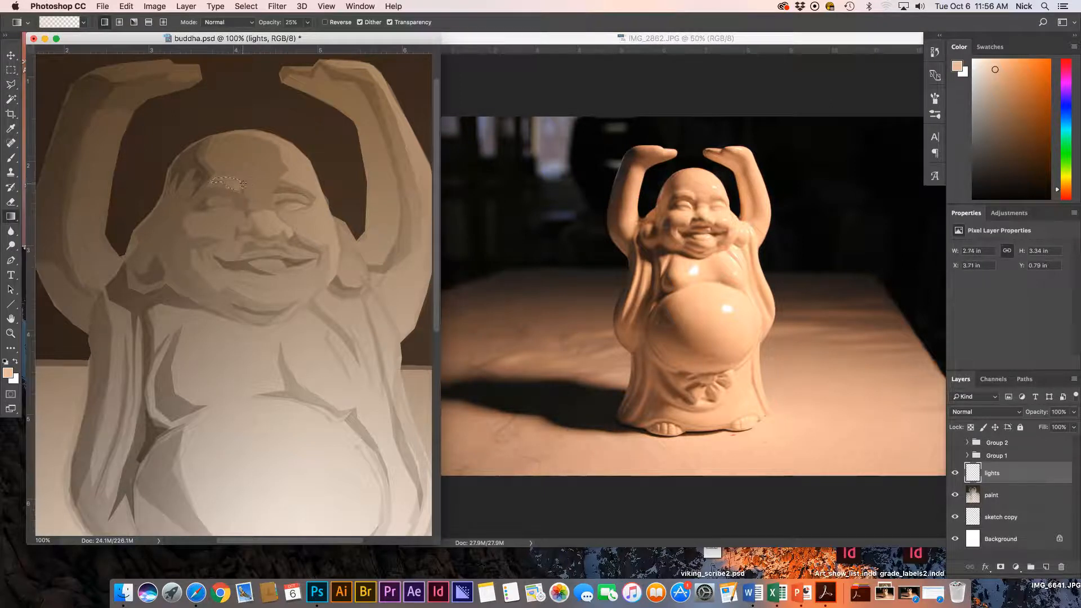
key(super+d)
Select the teeth in the smiling mouth and brighten them with a pale peach gradient.
key(l)
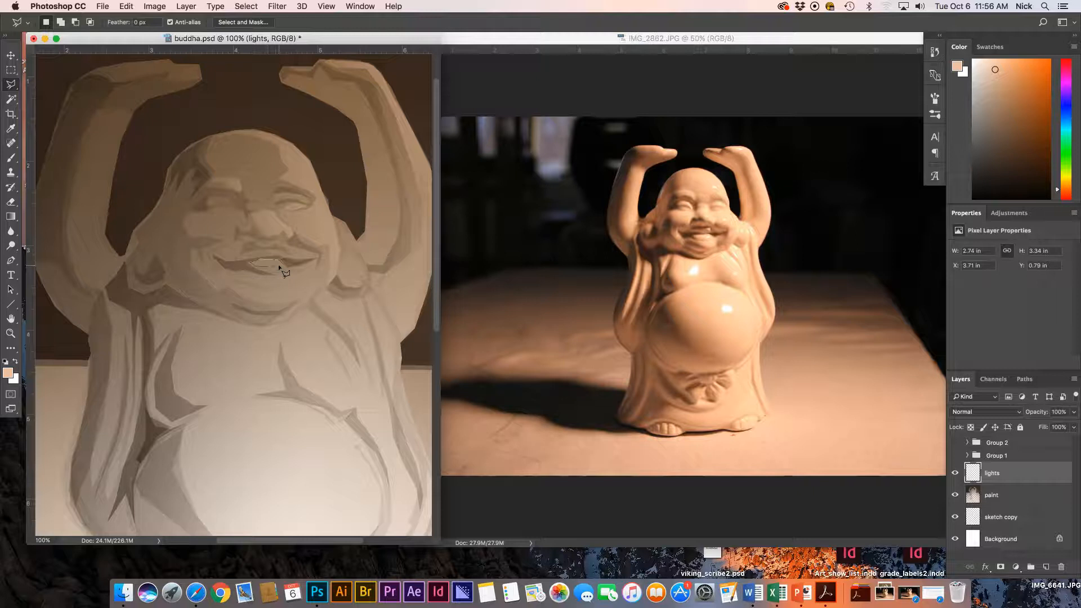
click(285, 267)
key(g)
drag(286, 253, 256, 285)
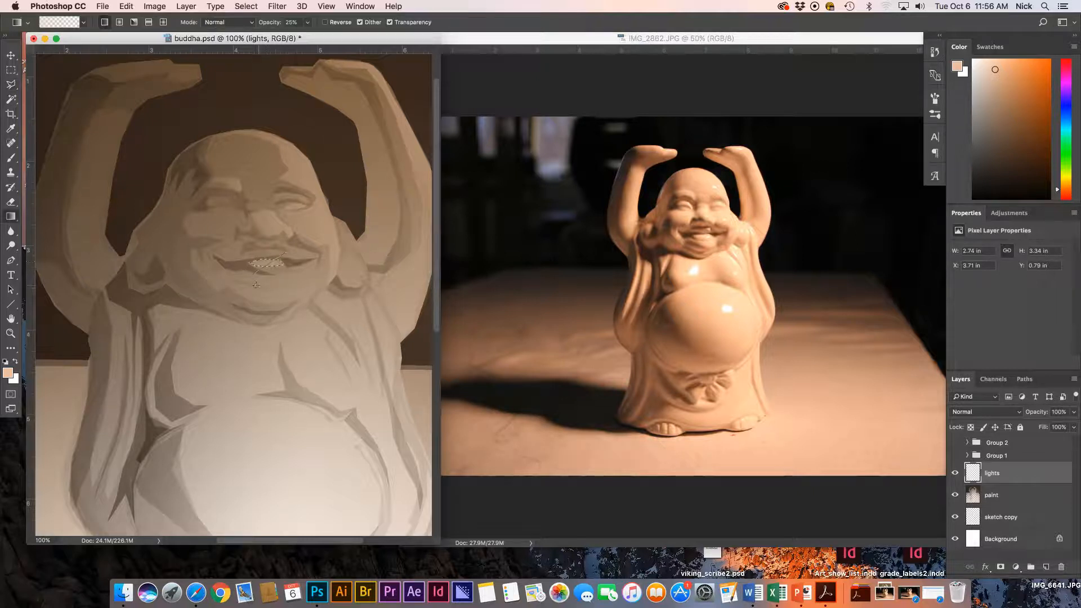
key(super+d)
key(l)
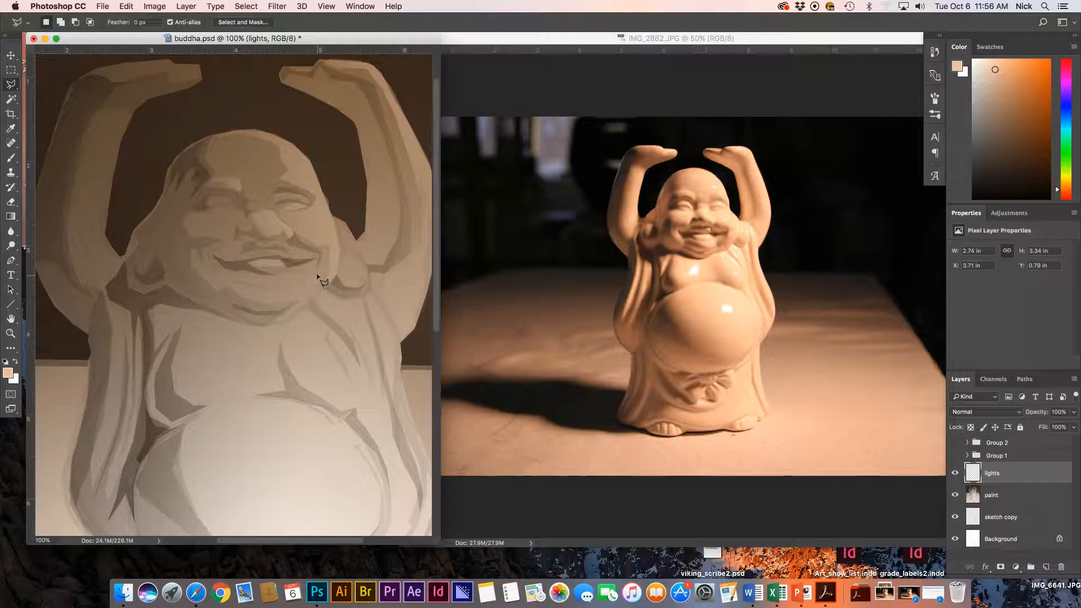
Lasso the plane below the lower lip and lighten it with a 25% gradient.
click(314, 265)
click(307, 280)
click(298, 283)
click(297, 291)
click(280, 296)
click(241, 281)
click(239, 274)
click(247, 273)
click(269, 278)
double_click(313, 263)
key(g)
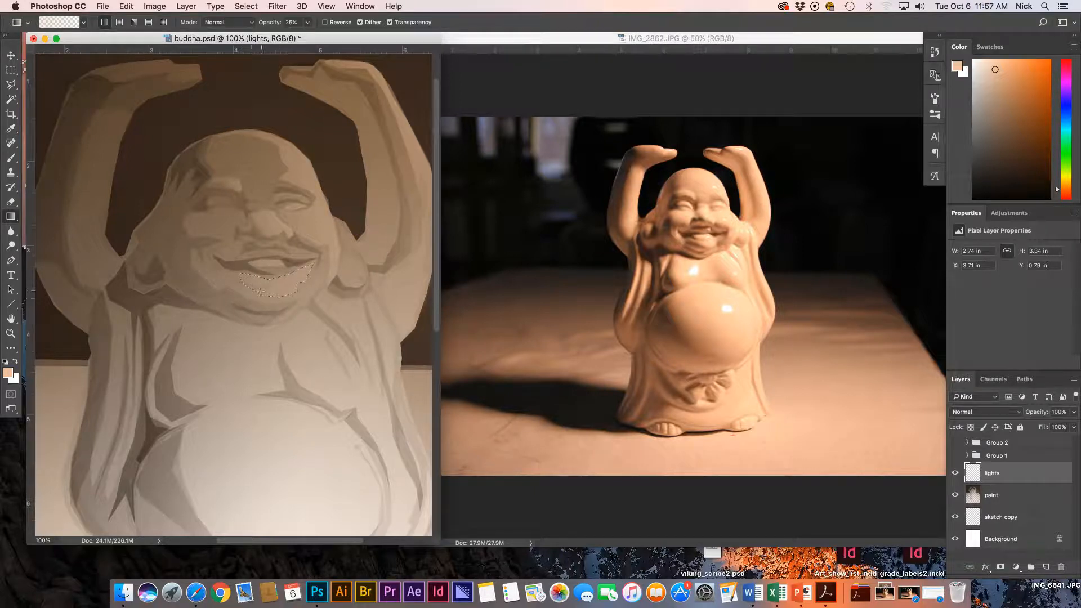
key(super+d)
Outline a narrow plane under the chin and lighten it with the gradient.
key(l)
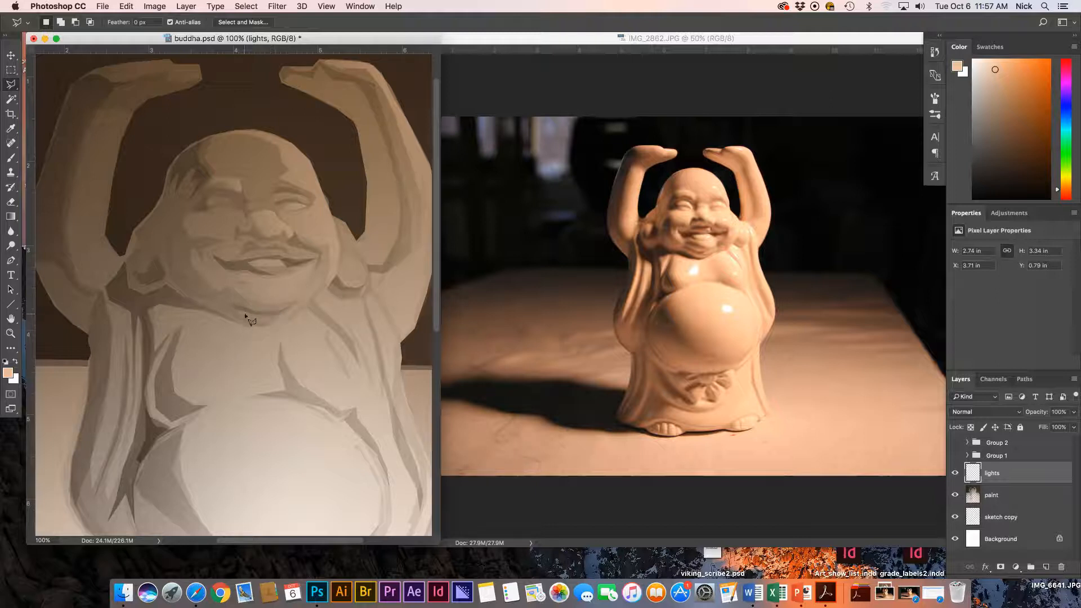
click(276, 309)
click(231, 298)
click(277, 309)
key(g)
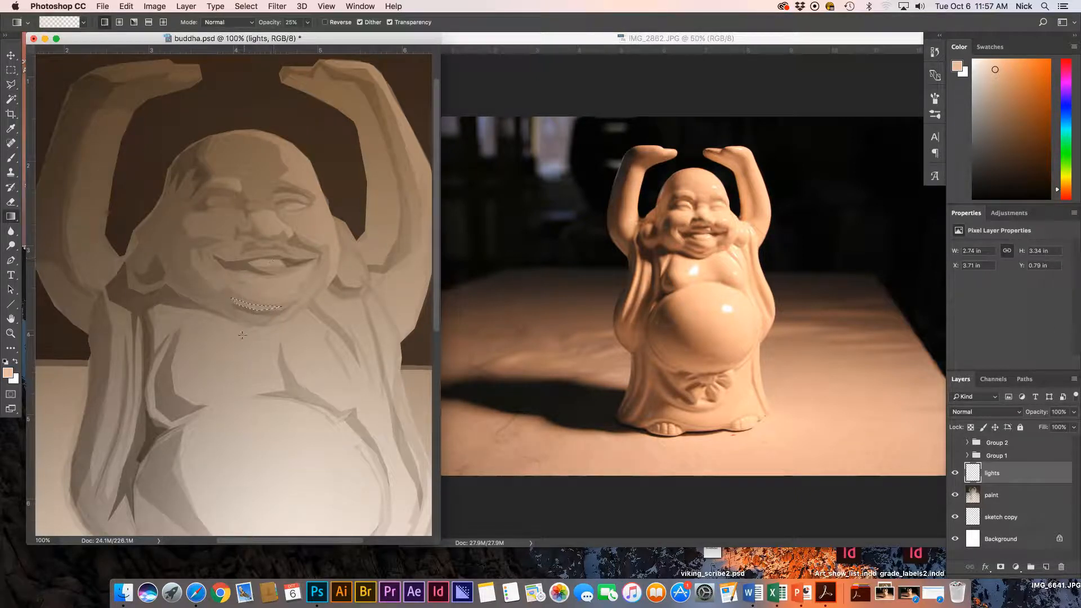
key(super+d)
Select a second strip just below the chin and lighten it with a gradient.
key(l)
click(269, 318)
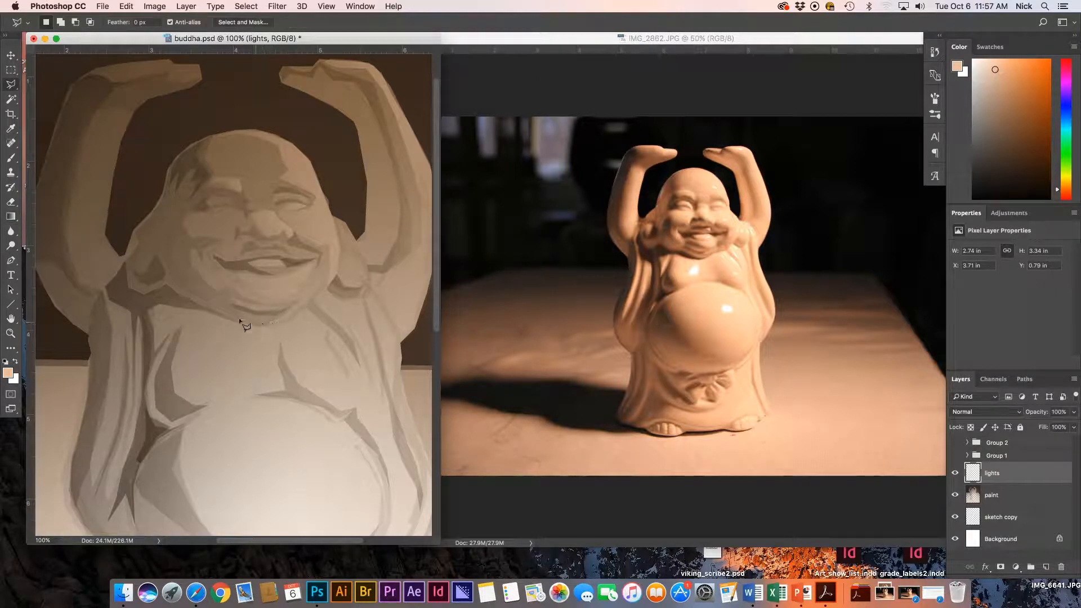
click(217, 309)
click(269, 319)
key(g)
drag(242, 351, 296, 276)
key(super+d)
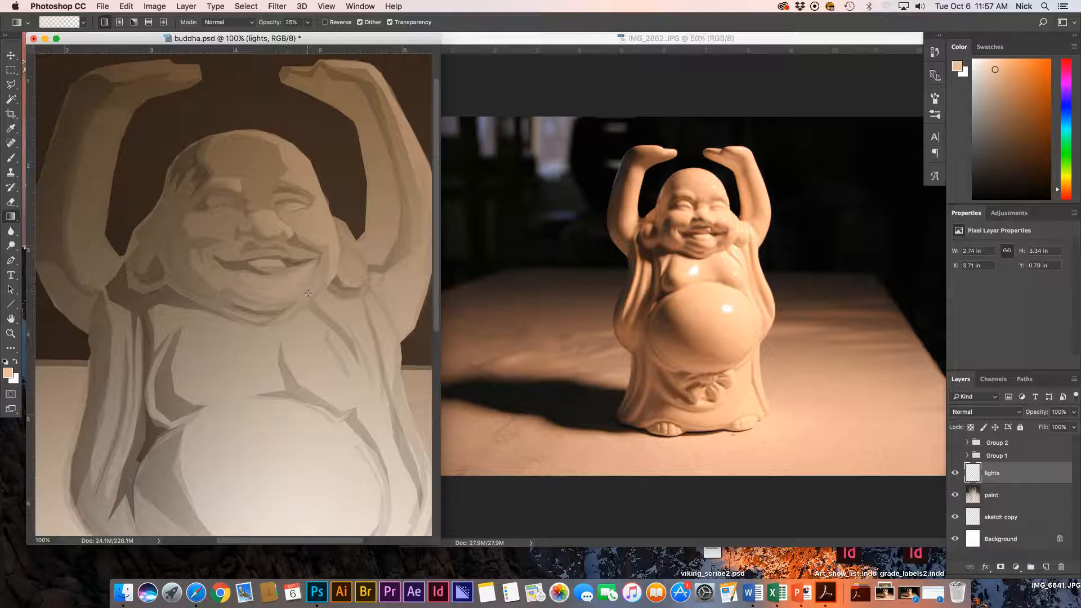
Lighten the small patch beside the chin with a gradient through a lasso selection.
key(l)
click(318, 287)
click(305, 290)
click(299, 308)
click(312, 300)
click(319, 287)
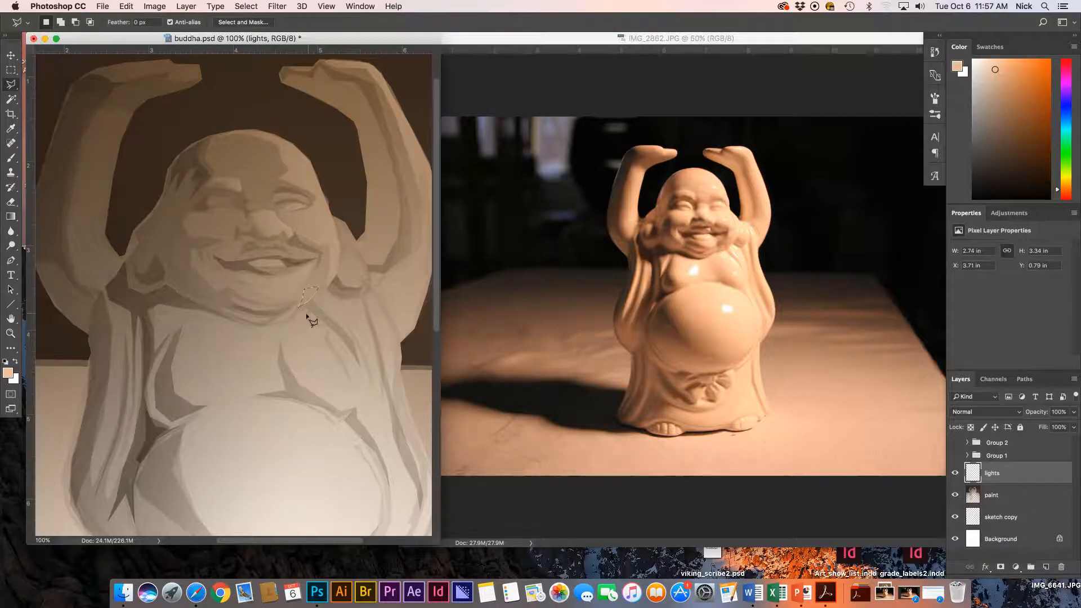
key(g)
drag(320, 345, 304, 288)
key(super+d)
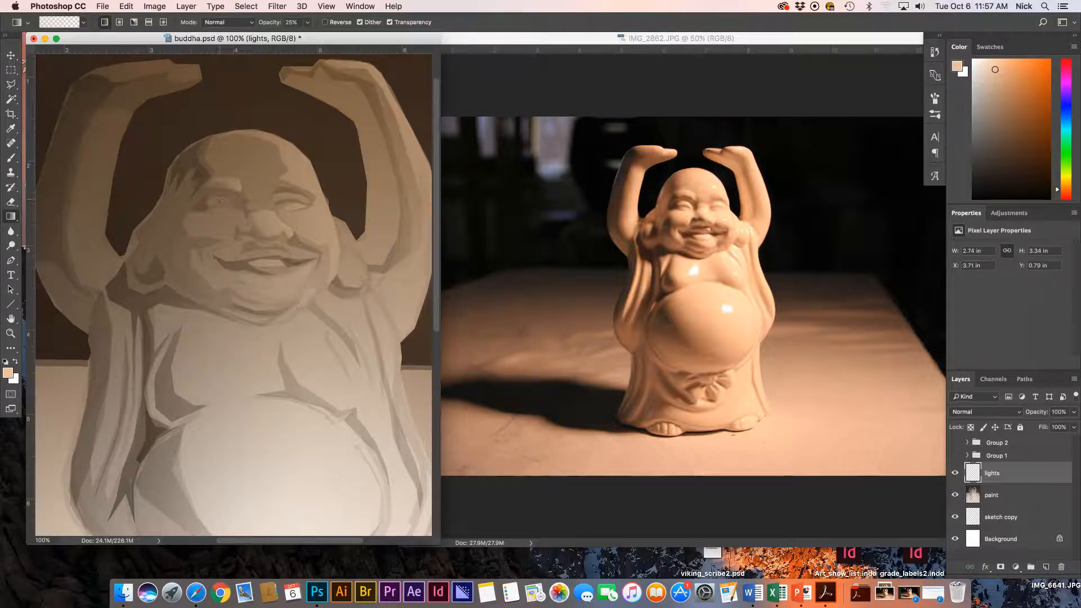
Lasso the area around the left eye and apply the gradient highlight.
key(l)
click(232, 200)
click(219, 197)
click(209, 201)
click(236, 206)
click(232, 199)
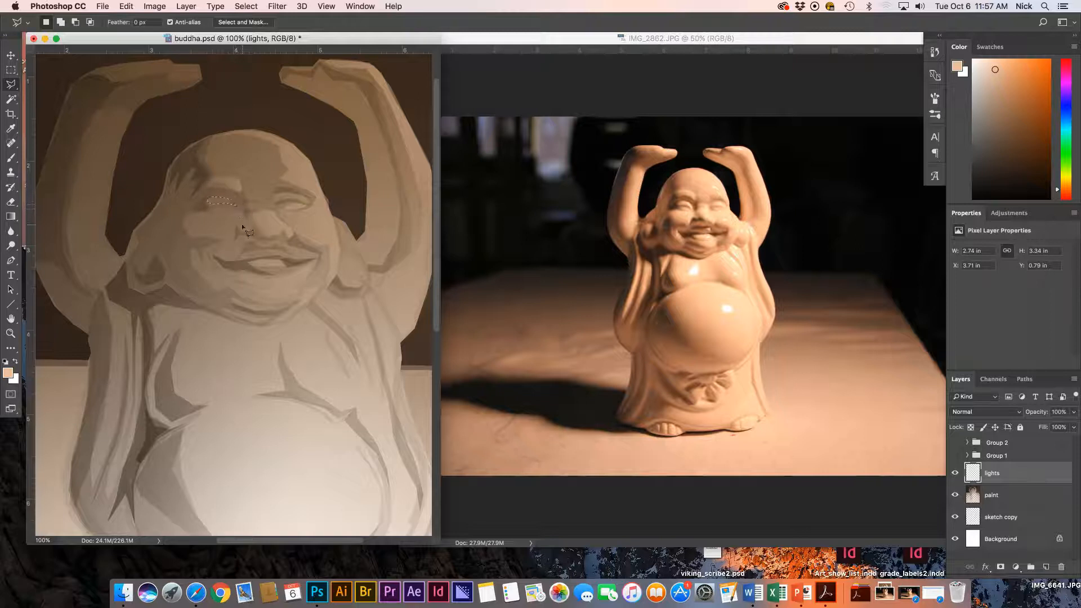
key(g)
key(super+d)
Lighten the small plane under the left eye with a gradient.
key(l)
click(213, 210)
click(218, 213)
click(228, 213)
click(233, 210)
key(g)
drag(217, 253, 225, 258)
key(super+d)
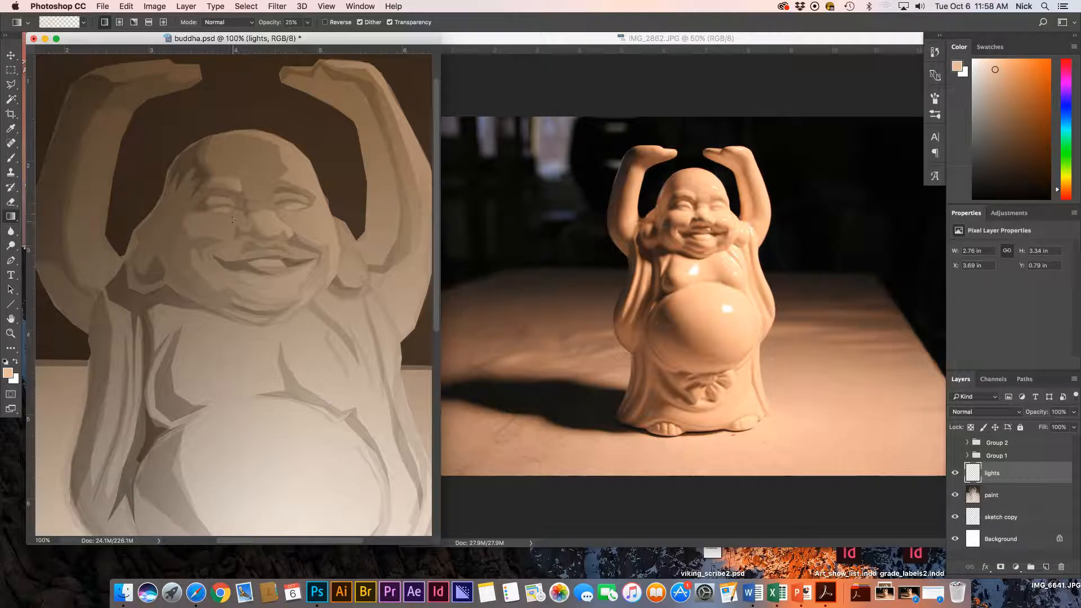
Lasso the left cheek plane, add a soft peach gradient highlight, and zoom out to 66.7%.
key(l)
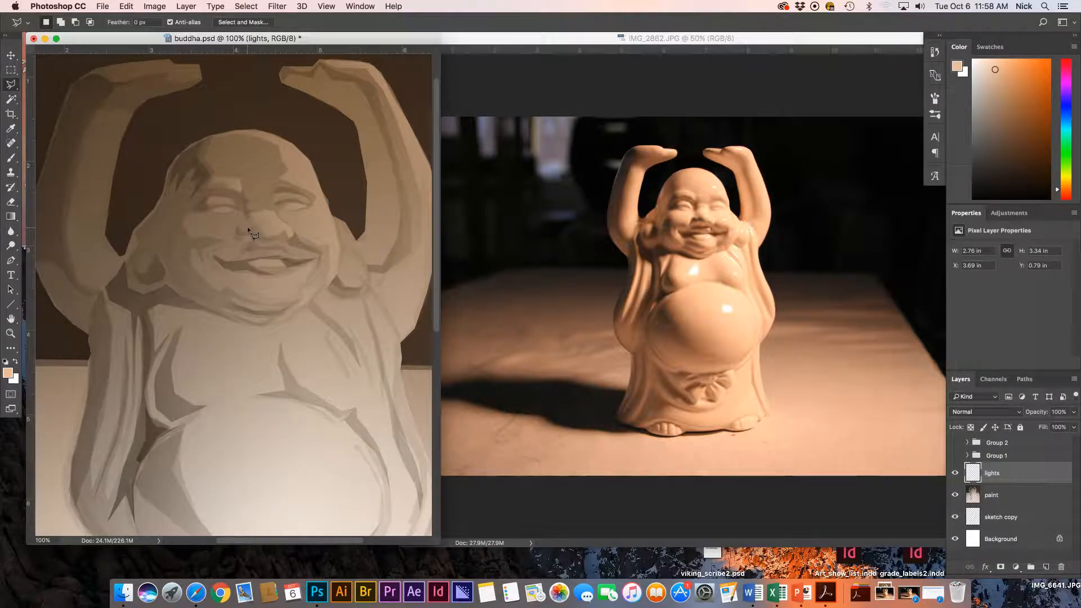
click(248, 229)
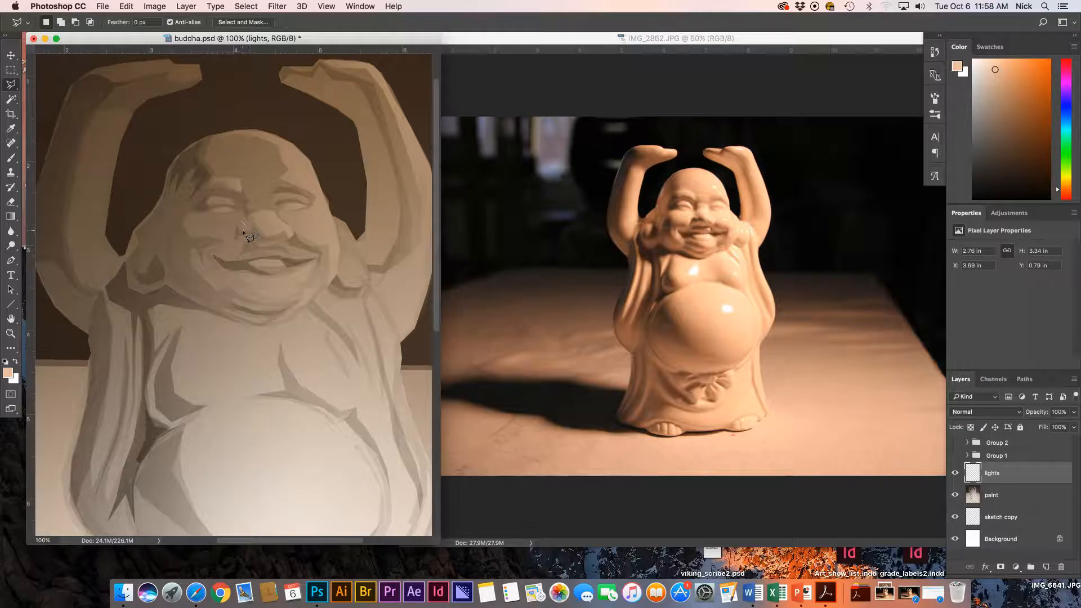
click(212, 234)
click(199, 236)
click(188, 231)
click(186, 223)
click(188, 214)
click(241, 213)
double_click(243, 225)
key(g)
drag(250, 199, 201, 252)
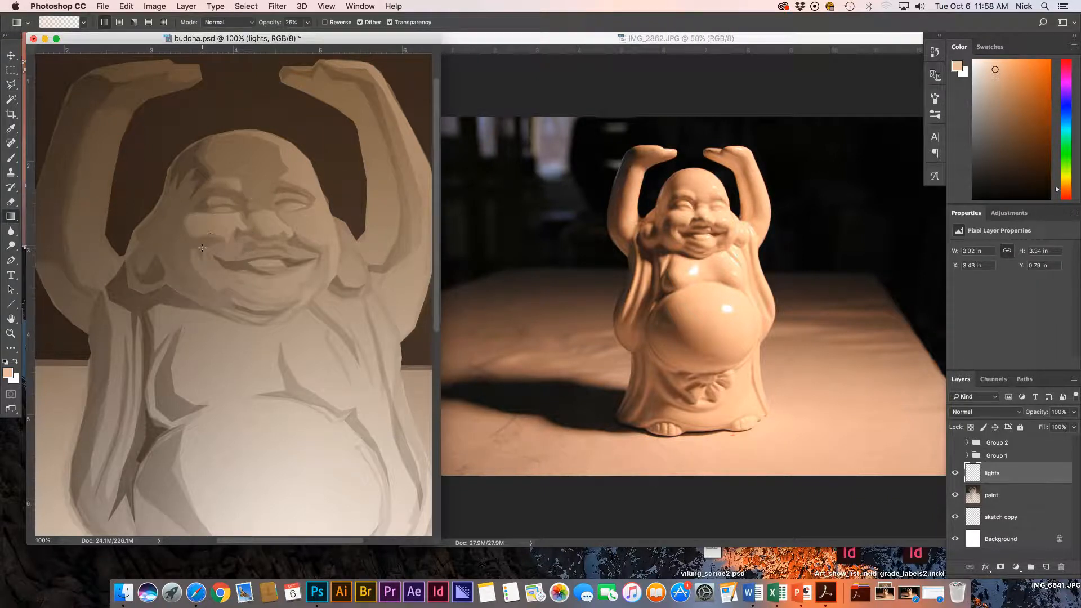
key(super+minus)
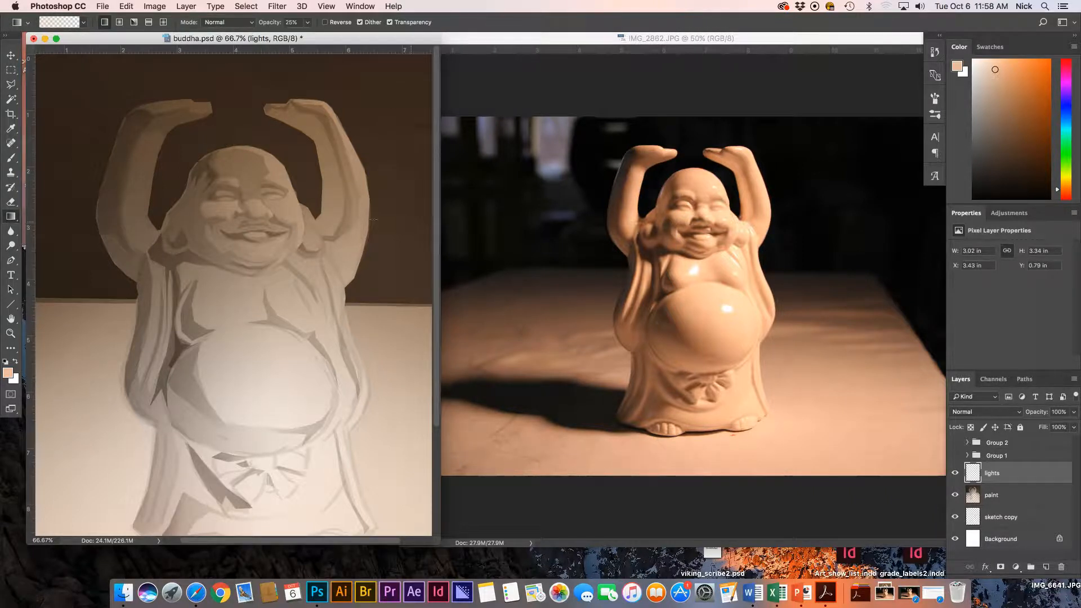
On the paint layer, darken the left cheek's edge with a dark brown gradient.
key(l)
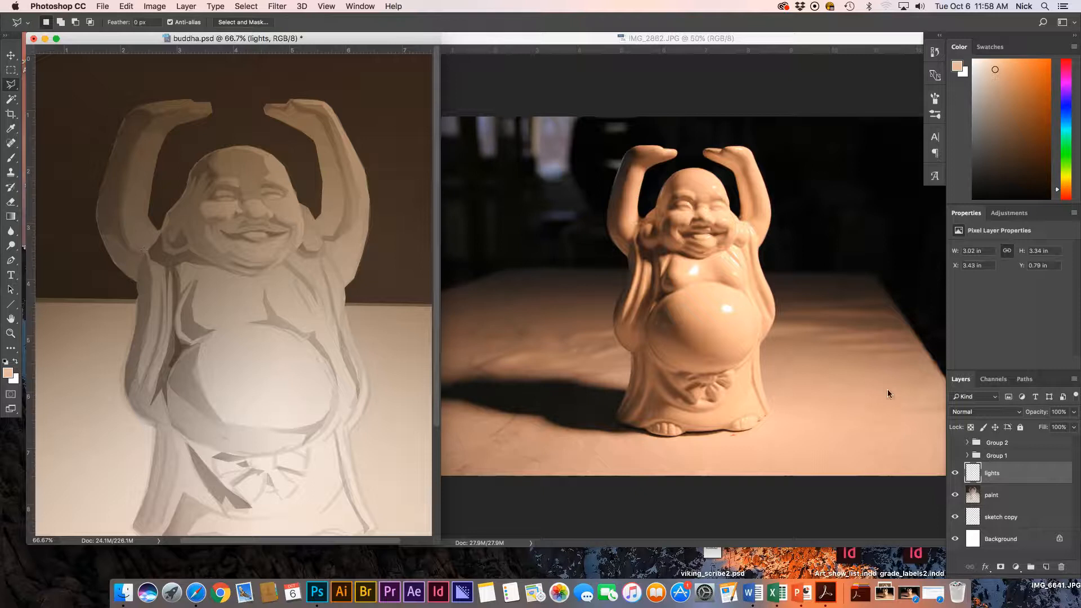
click(973, 494)
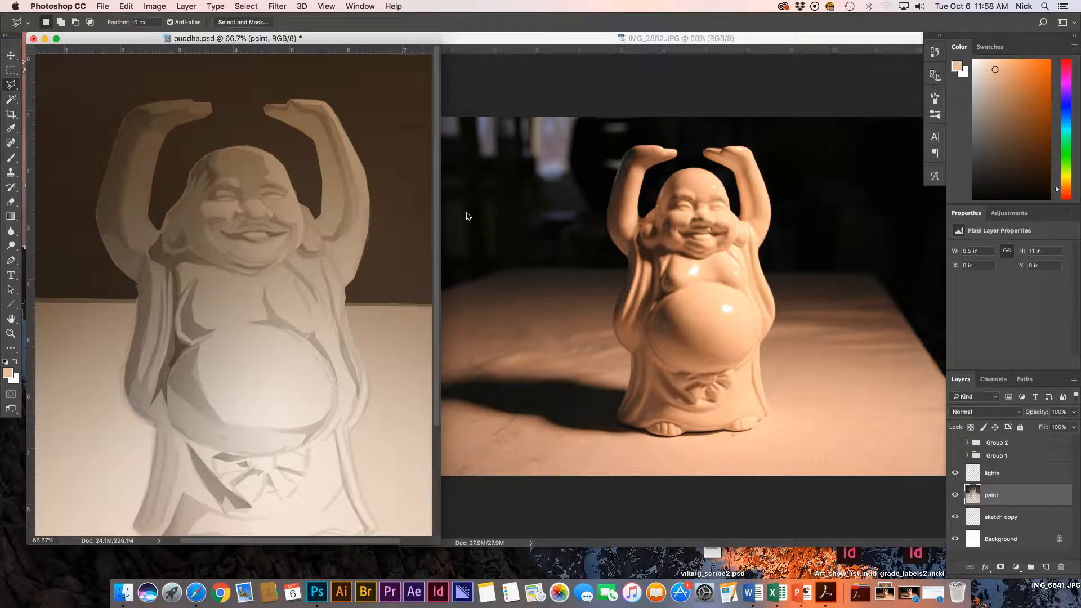
click(215, 250)
click(199, 243)
click(191, 235)
click(190, 224)
key(g)
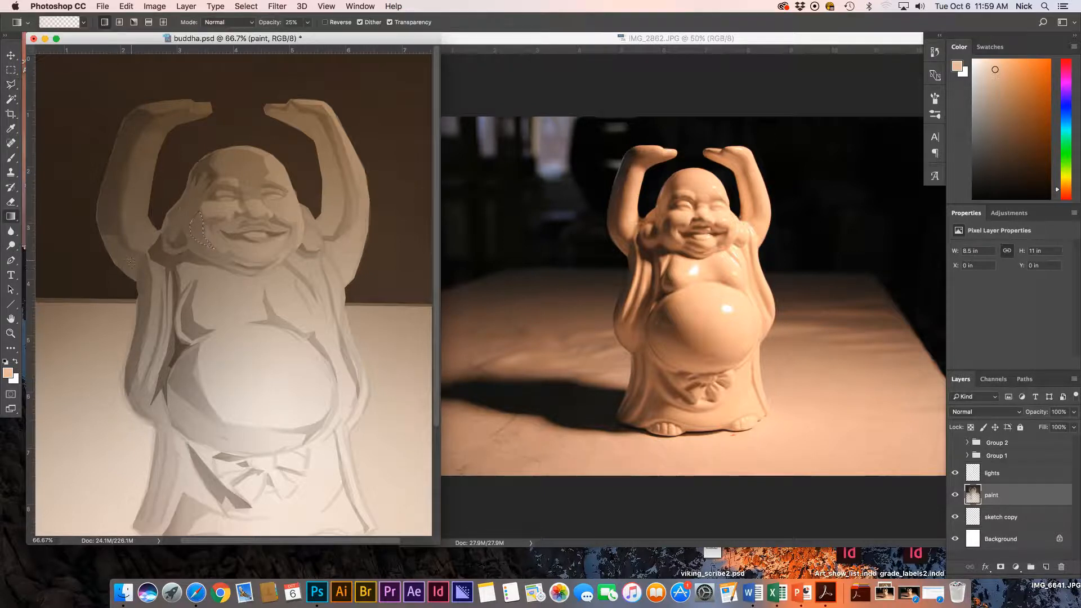
alt+click(84, 269)
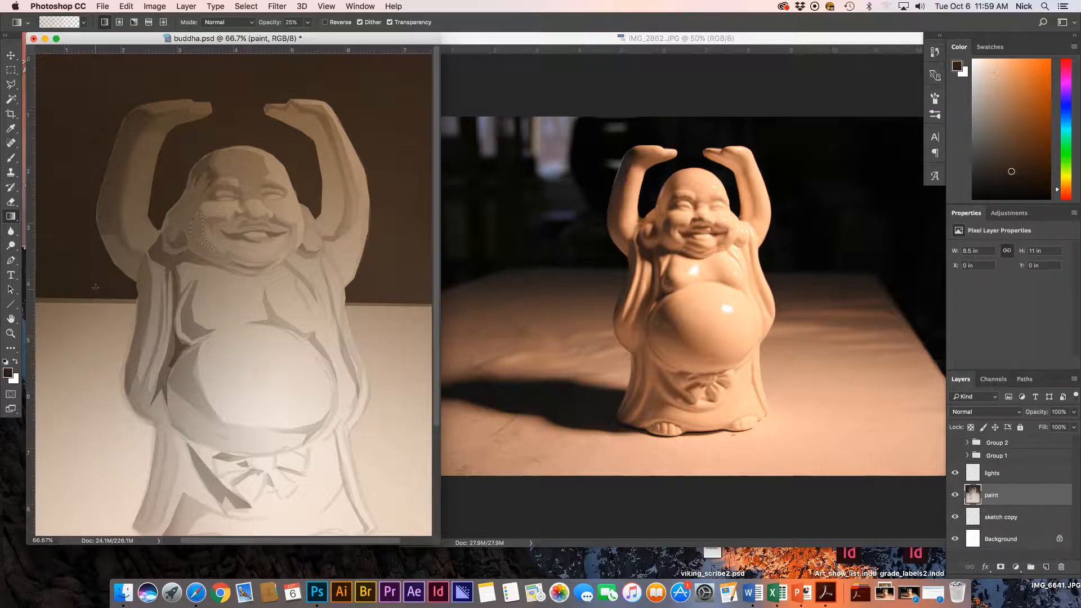
drag(184, 207, 265, 301)
key(super+d)
Shade the triangular plane beside the ear with a 25% gradient, then zoom out to 50%.
key(super+equal)
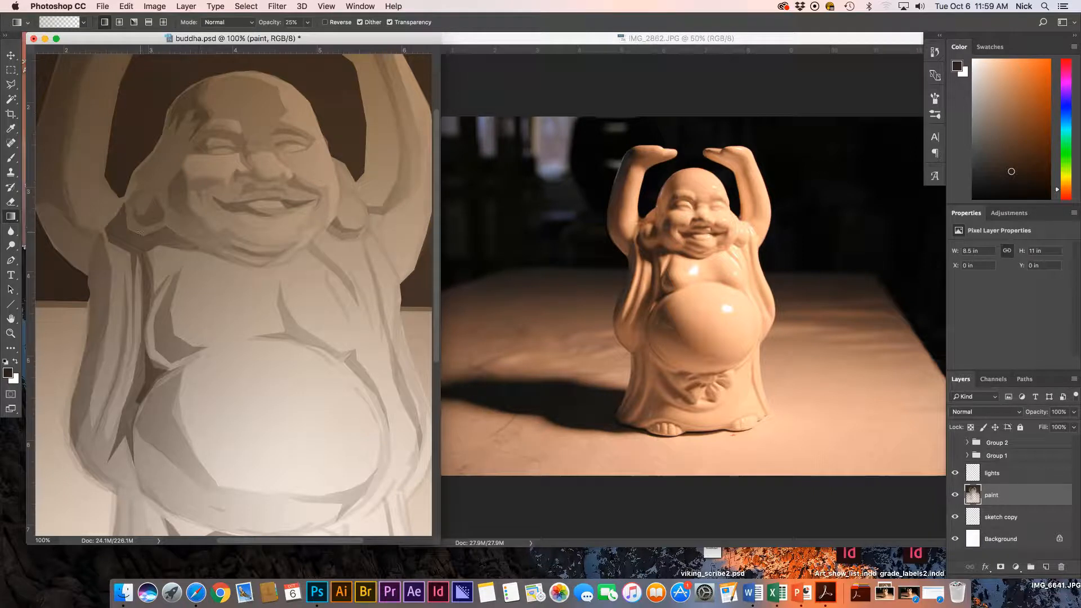
key(l)
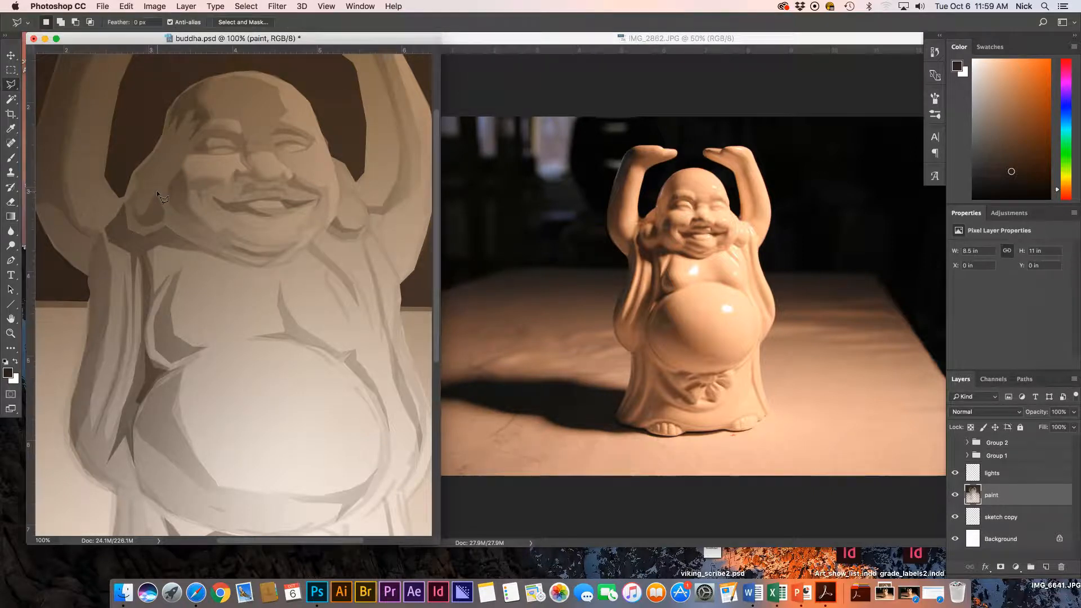
click(156, 193)
click(145, 221)
double_click(161, 211)
key(g)
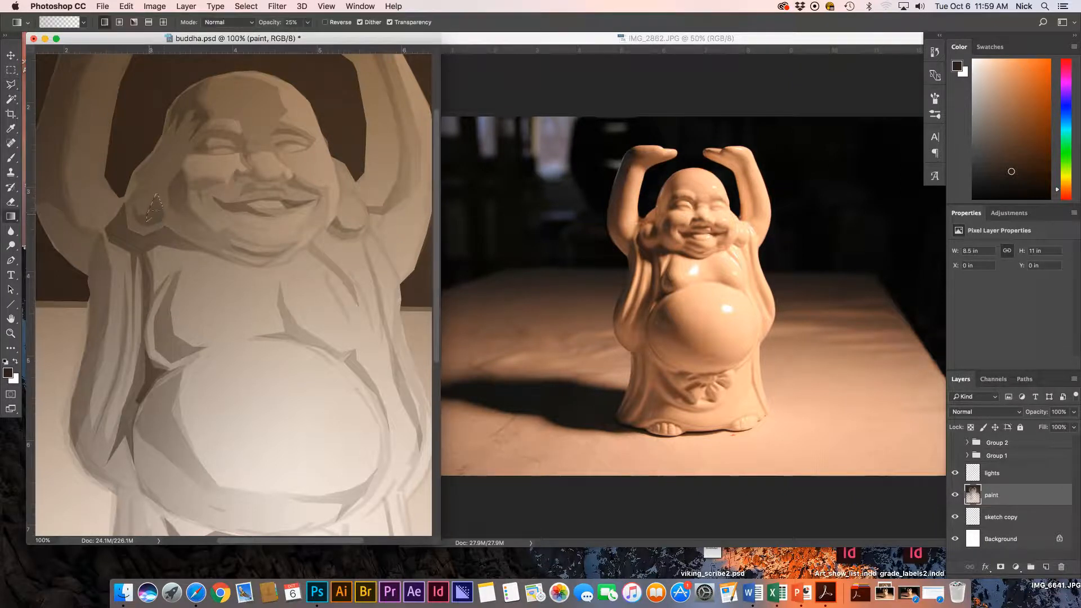
drag(163, 211, 174, 235)
key(super+d)
key(super+minus)
key(super+minus)
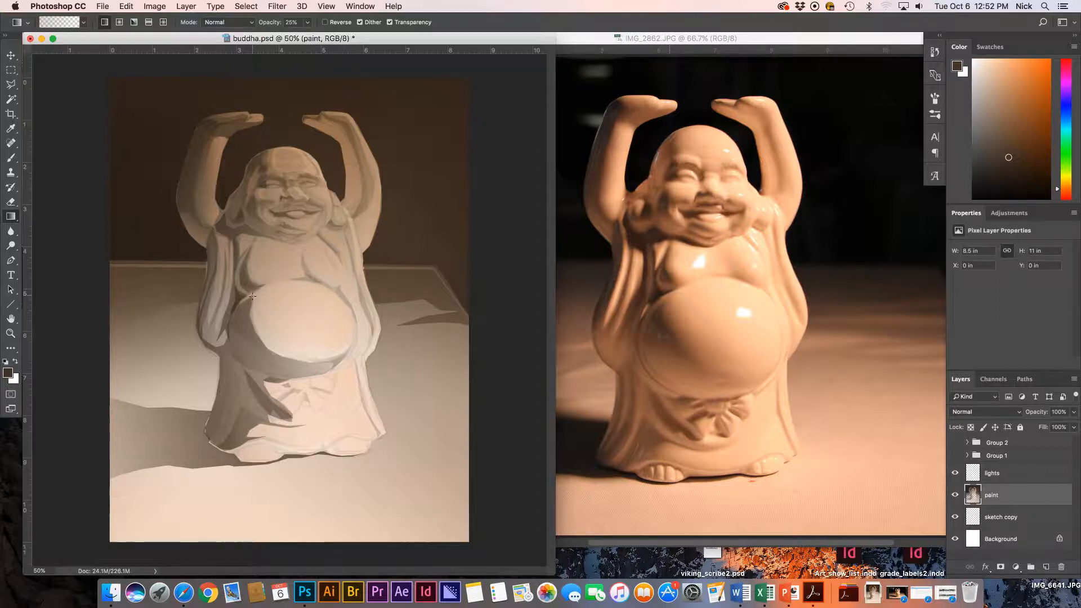
Switch to the Brush tool with the Oil Heavy Flow Dry Edges preset.
click(11, 159)
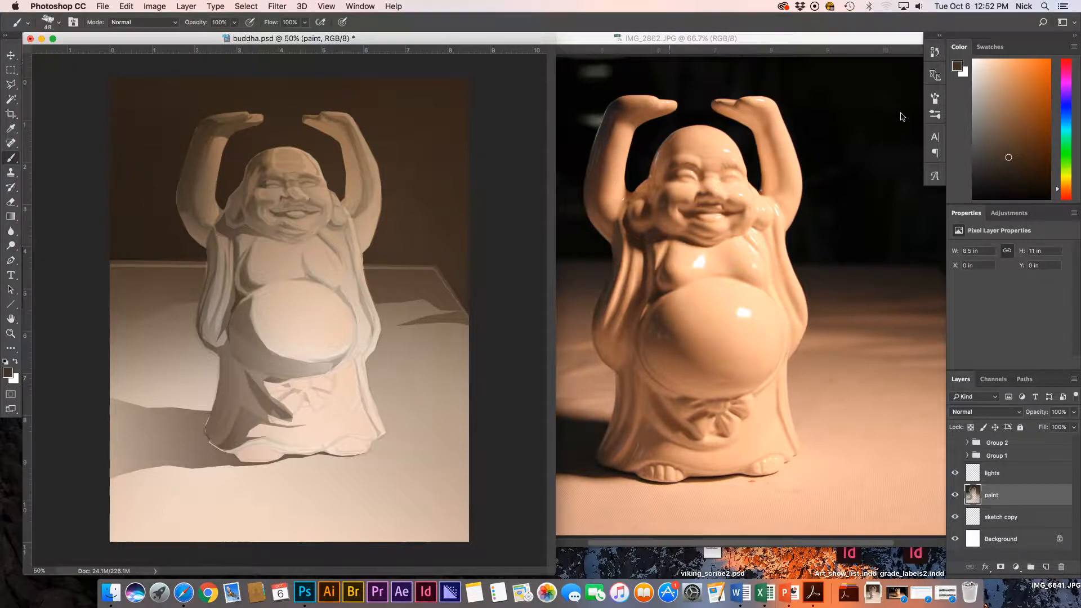
click(935, 98)
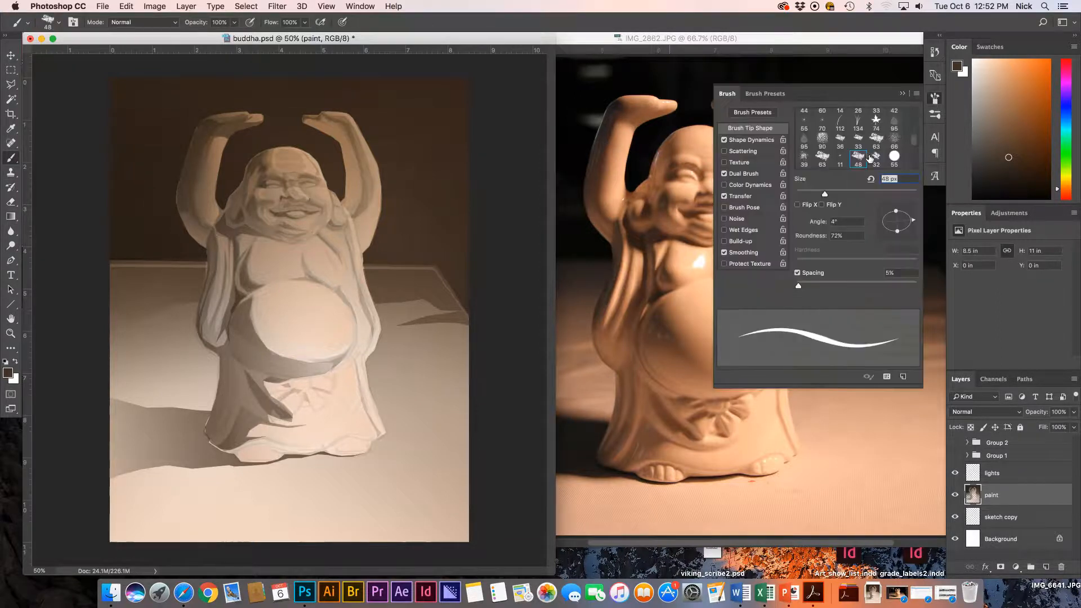
click(780, 95)
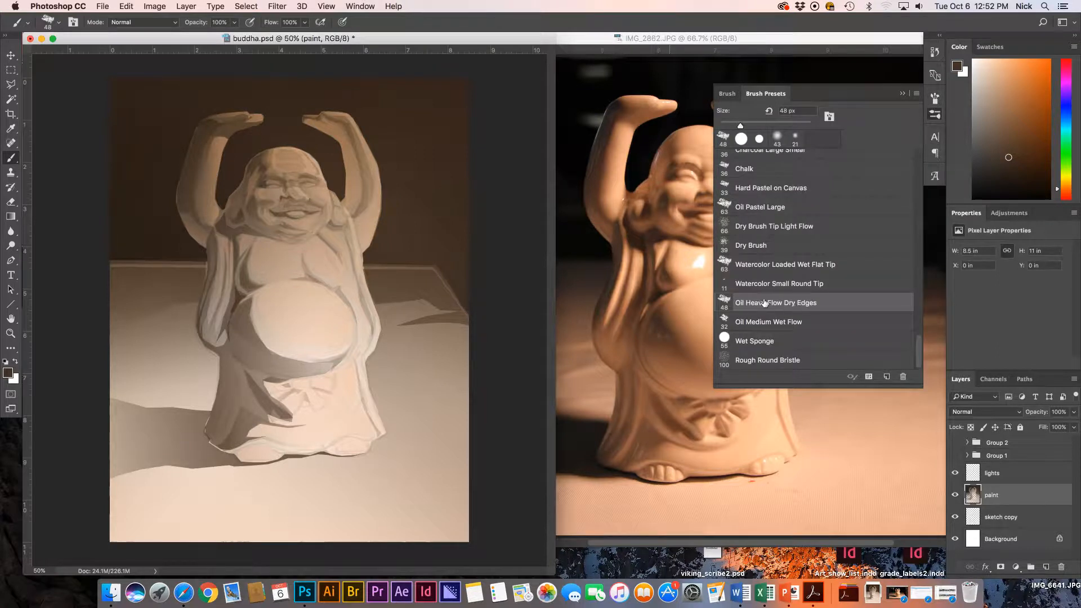
click(902, 94)
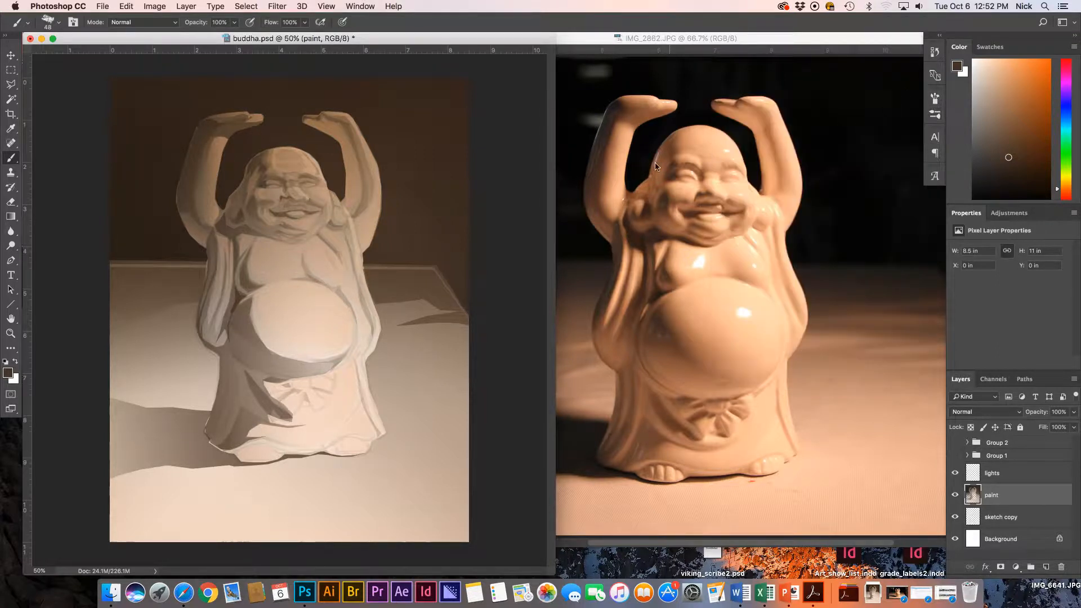
click(656, 167)
click(381, 41)
Zoom in on the face and darken the left end of the teeth.
key(z)
drag(379, 232, 433, 229)
key(b)
drag(338, 248, 444, 294)
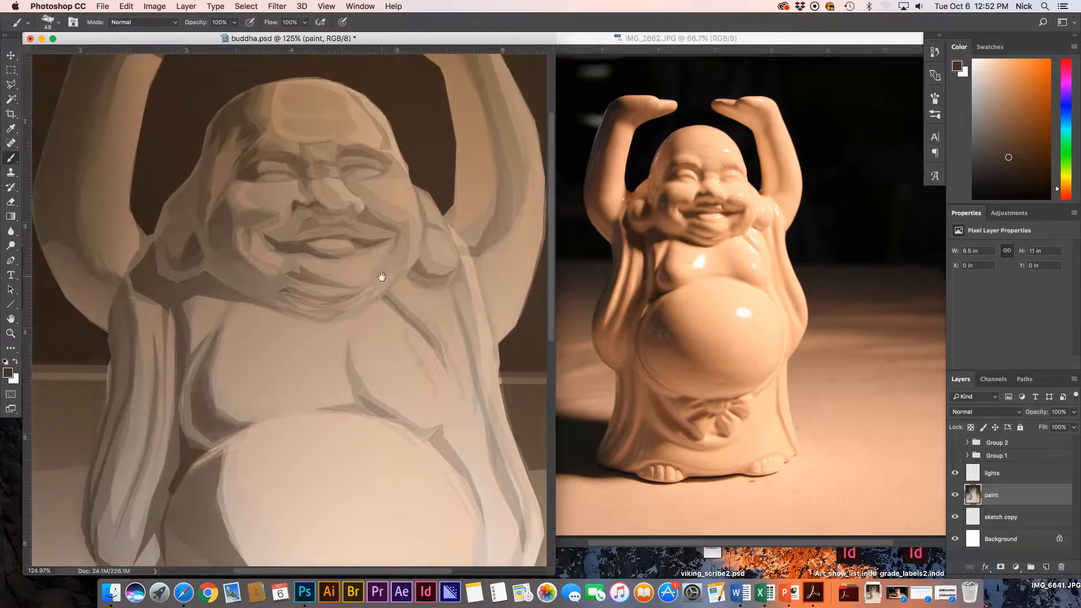
drag(381, 276, 403, 336)
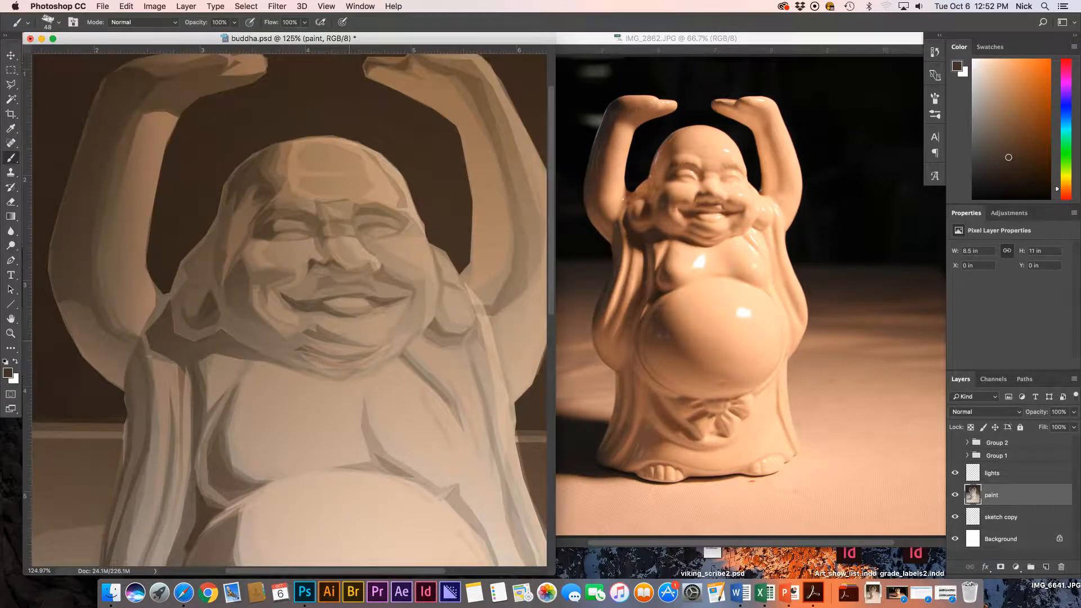
drag(329, 306, 329, 301)
Sample a light tan, set brush size 20, and paint along the right arm's outer edge.
drag(272, 172, 280, 212)
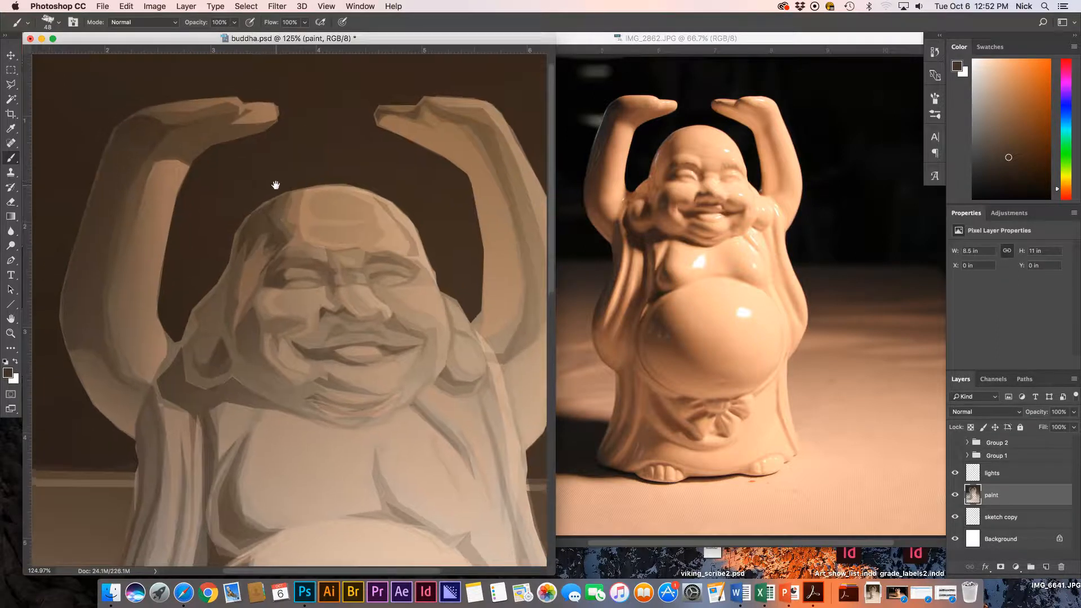
drag(428, 159, 367, 141)
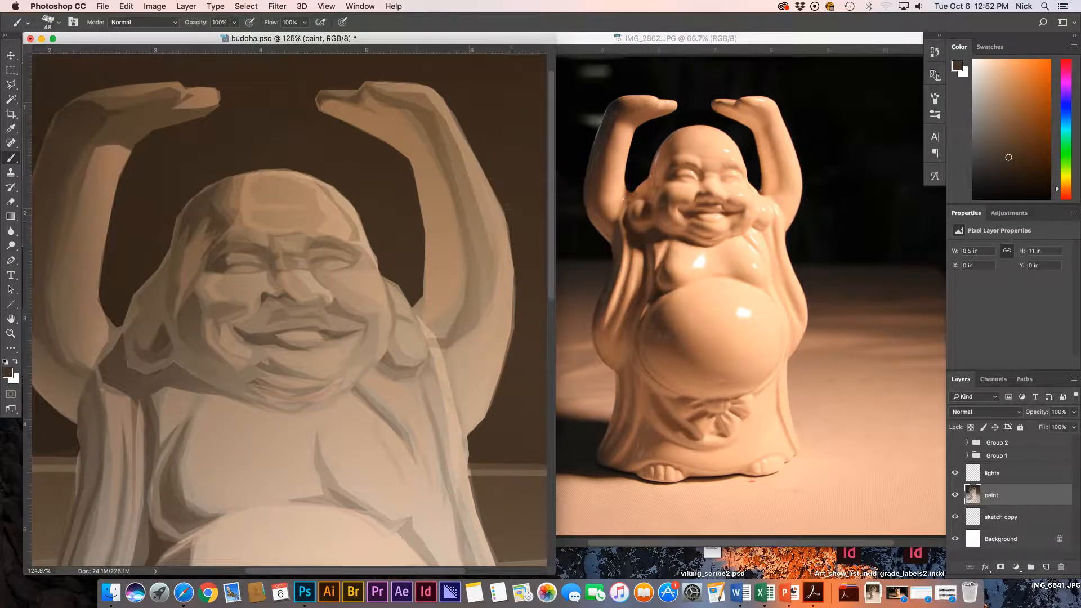
alt+click(504, 307)
key(bracketleft)
key(bracketleft)
key(bracketleft)
drag(513, 286, 512, 338)
key(super+z)
drag(514, 276, 513, 320)
Choose a lighter tan in the Color Picker and lighten the right arm's outer edge.
click(8, 373)
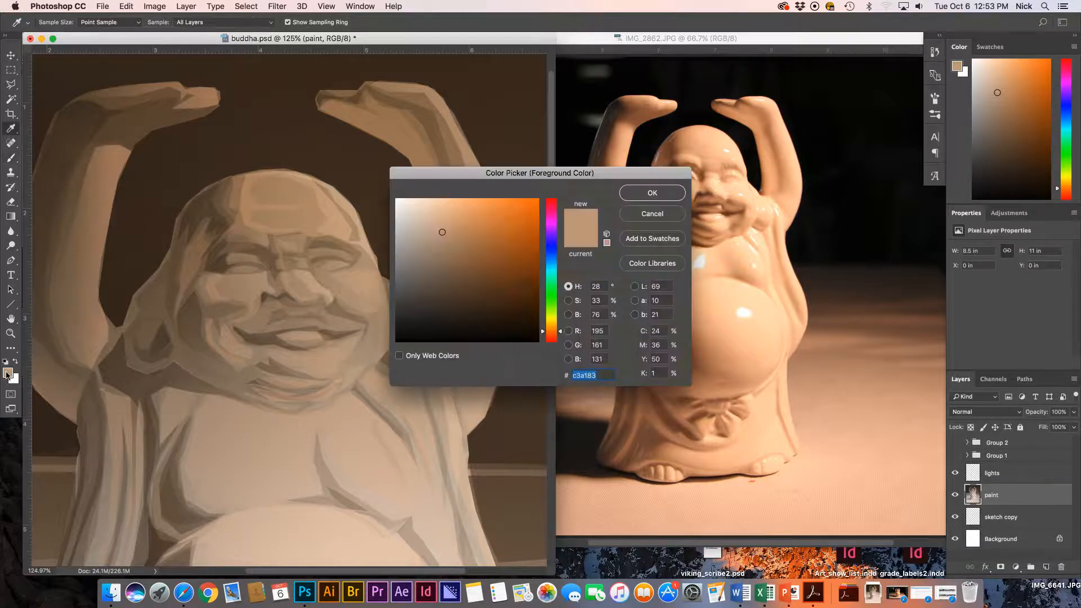
click(451, 215)
click(652, 193)
key(b)
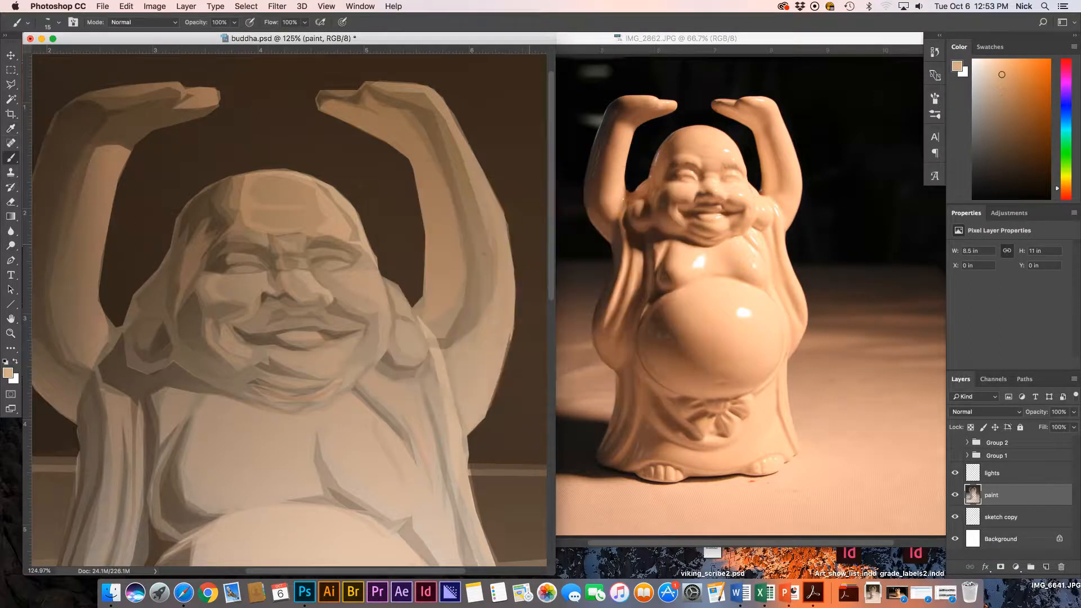
drag(504, 217, 510, 251)
Sample a dark brown from the background and darken the head's left edge.
alt+click(100, 254)
alt+click(127, 162)
alt+click(171, 233)
mouse_move(142, 286)
mouse_down()
mouse_move(169, 253)
mouse_move(162, 265)
mouse_up()
Zoom the face to 200% and sample tans and a dark eye-crease brown.
key(super+plus)
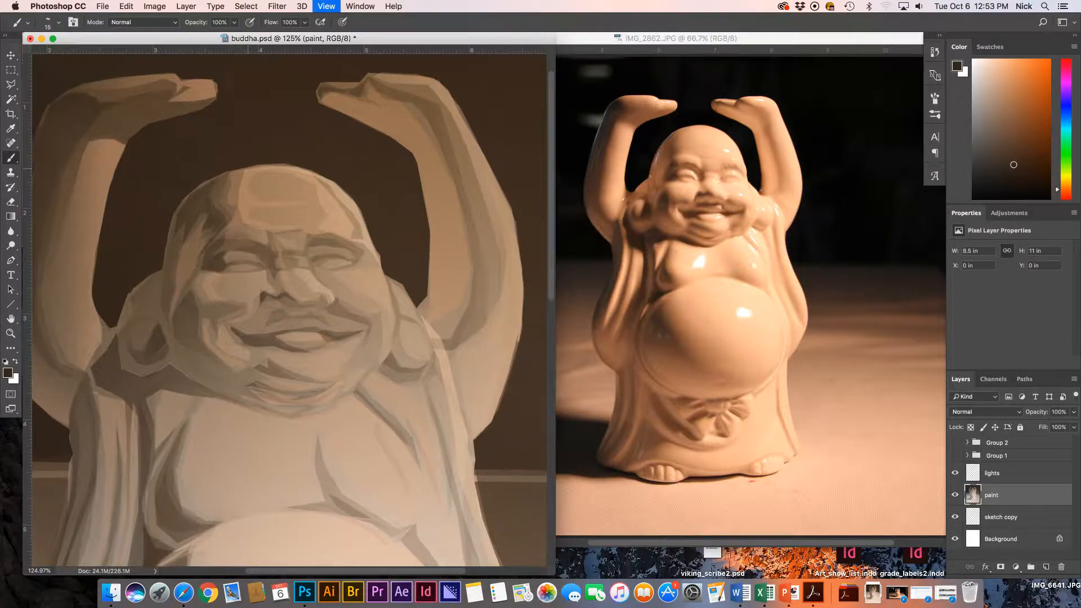
drag(121, 266, 296, 238)
alt+click(244, 192)
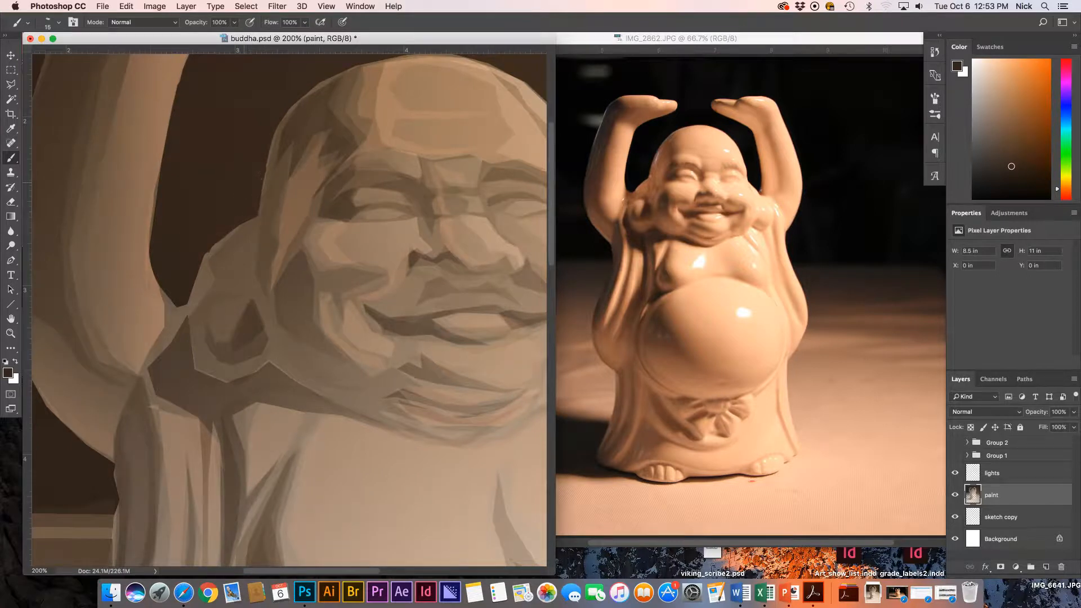
alt+click(245, 190)
alt+click(275, 160)
alt+click(355, 226)
alt+click(366, 214)
Rotate the canvas counter-clockwise and paint a dark line along the eye fold.
key(r)
mouse_move(362, 162)
mouse_down()
mouse_move(246, 230)
mouse_move(281, 251)
mouse_up()
key(b)
key(r)
drag(317, 154, 277, 154)
key(b)
alt+click(272, 241)
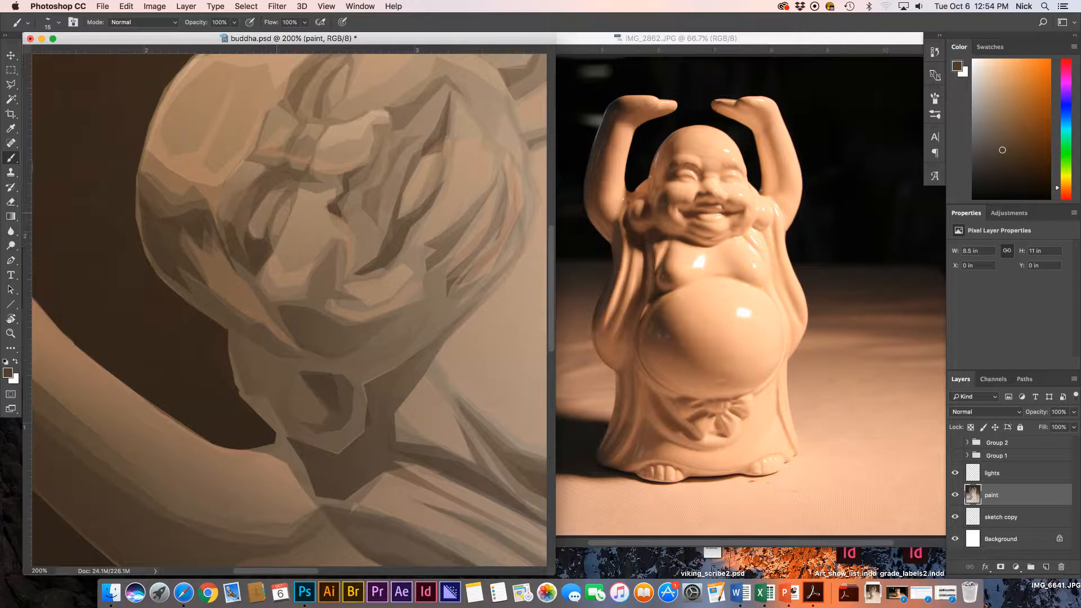
drag(283, 194, 270, 216)
key(super+z)
key(super+z)
Set brush opacity 88% and flow 56%, then extend a dark shadow upward.
click(232, 25)
text(88)
click(288, 23)
text(5)
text(6)
alt+click(266, 238)
alt+click(318, 112)
alt+click(365, 183)
drag(449, 115, 453, 85)
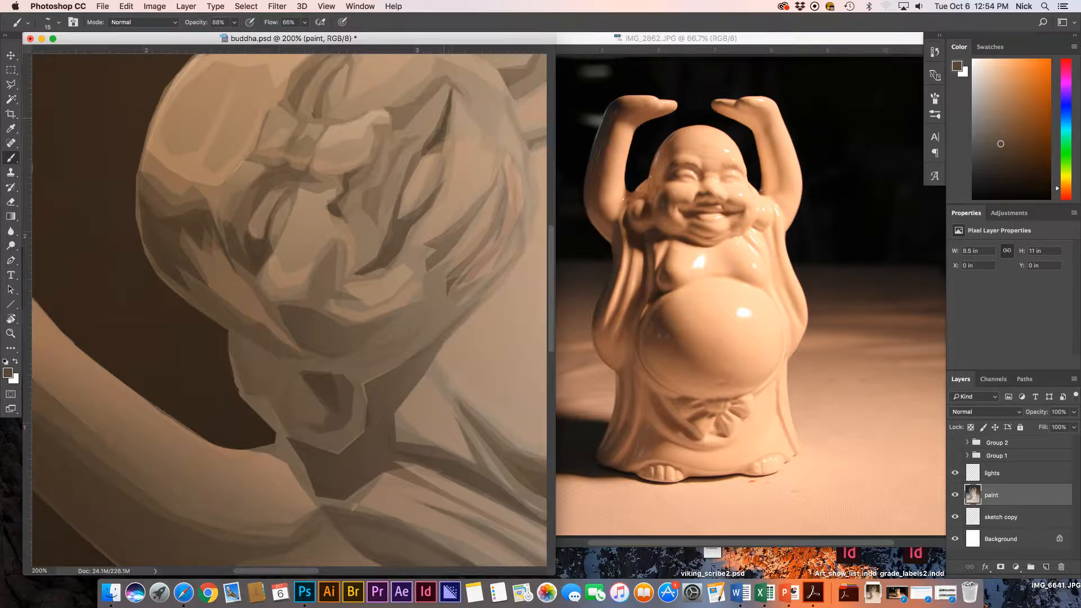
Rotate the canvas back near upright, recentre the face, and enlarge the brush to 38.
key(r)
mouse_move(434, 72)
mouse_down()
mouse_move(506, 265)
mouse_move(488, 301)
mouse_move(450, 301)
mouse_up()
drag(384, 354, 303, 286)
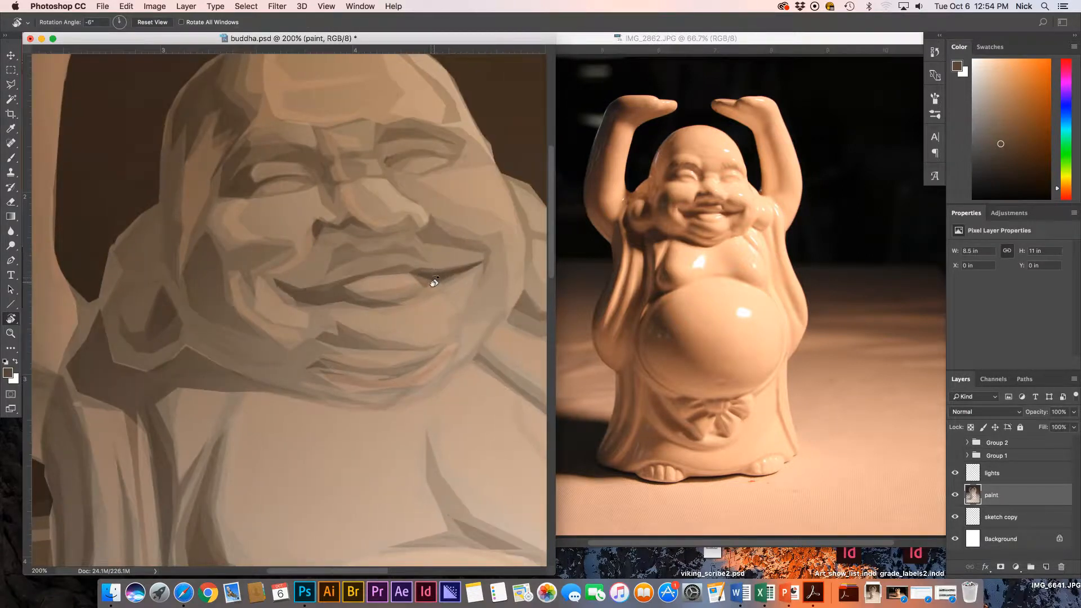
key(b)
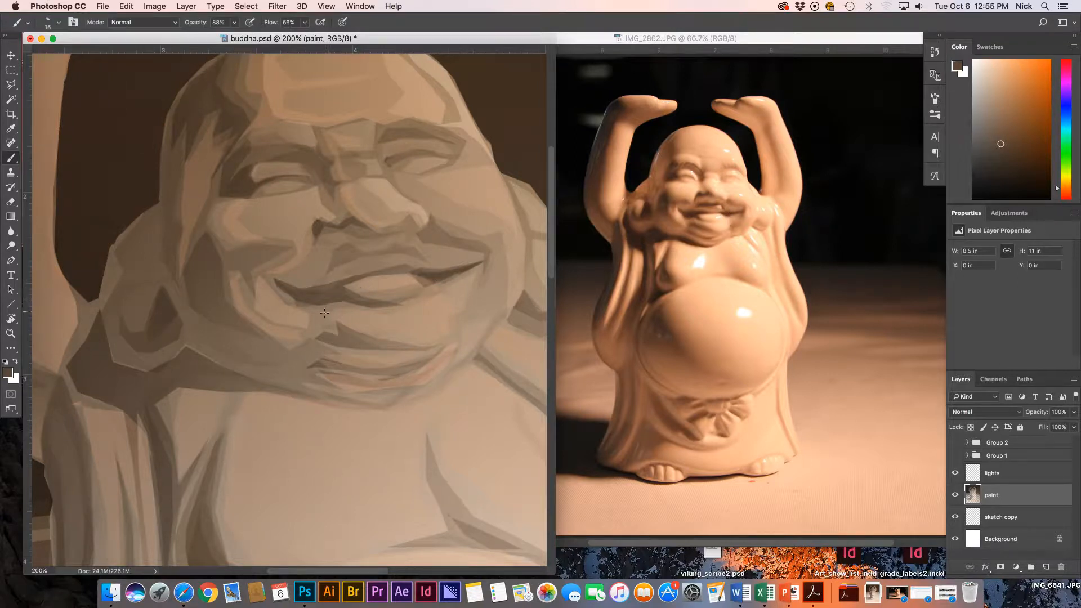
key(])
key(])
key(])
key(])
key(])
mouse_move(170, 290)
mouse_down()
mouse_move(249, 263)
mouse_move(215, 274)
mouse_move(194, 295)
mouse_up()
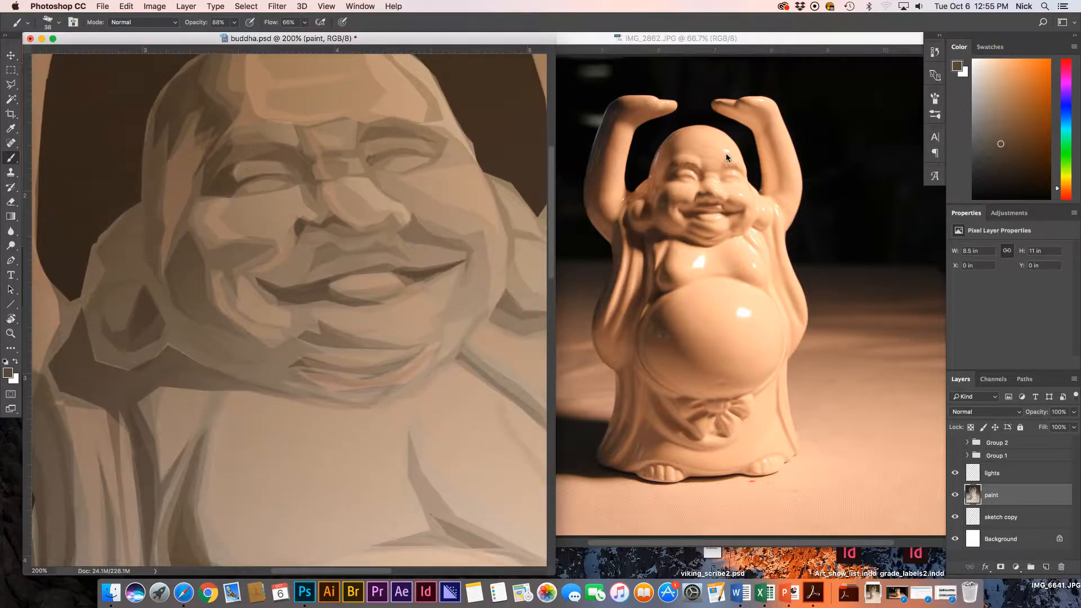
Set the foreground colour to the near-white highlight fbefe4.
click(8, 372)
click(410, 201)
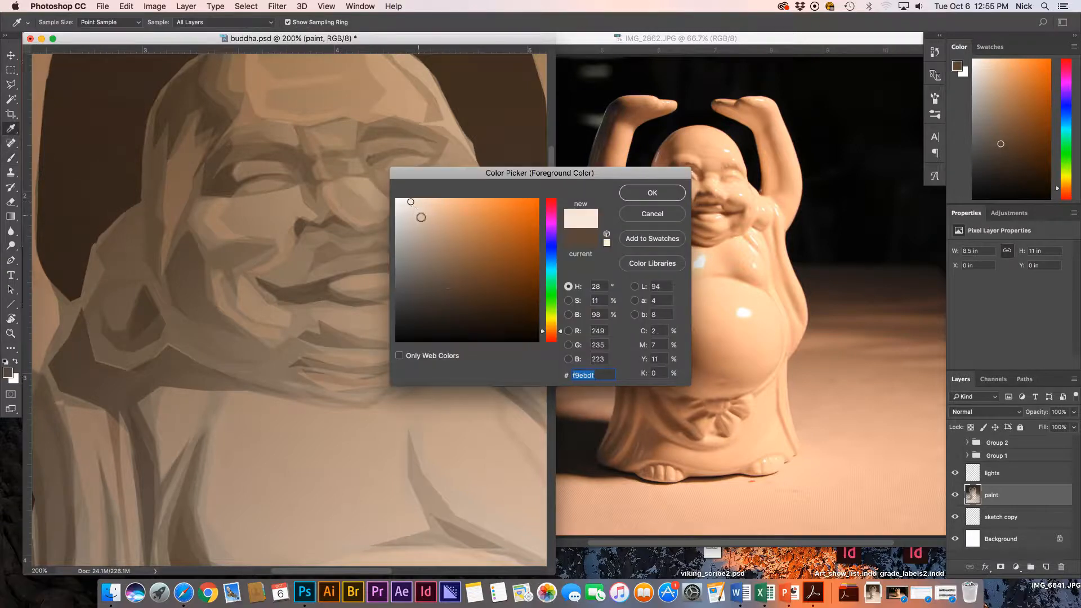
drag(399, 199, 412, 201)
click(651, 196)
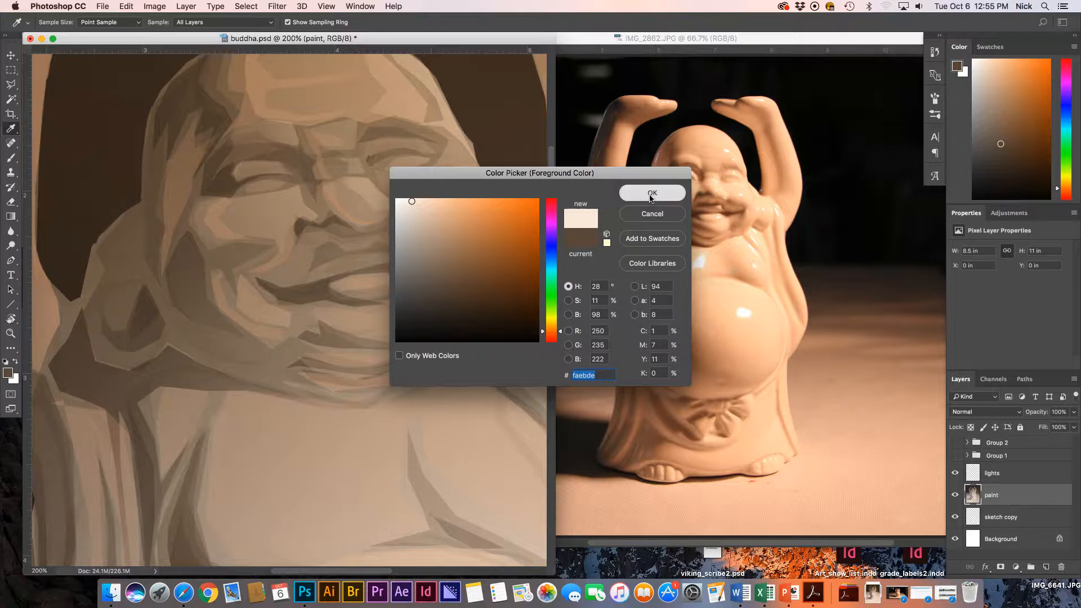
Dab bright glints on the forehead, both eyes and the lower lip.
click(385, 87)
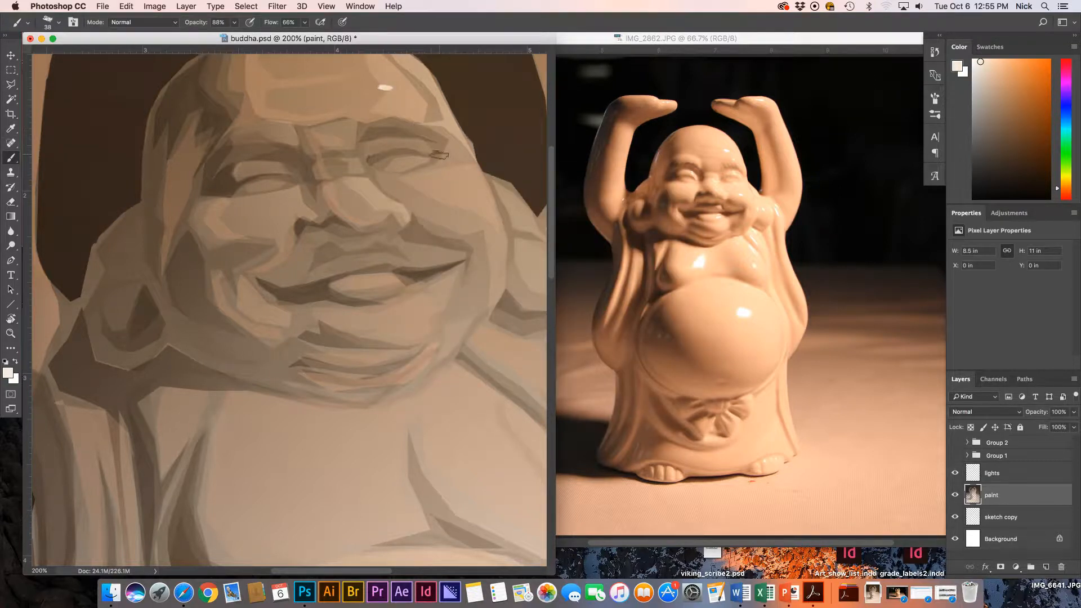
click(398, 140)
click(386, 283)
click(271, 164)
Tilt the canvas slightly clockwise and paint a highlight on the belly.
drag(387, 326, 387, 247)
key(r)
mouse_move(407, 193)
mouse_down()
mouse_move(442, 186)
mouse_move(454, 191)
mouse_move(440, 203)
mouse_move(473, 212)
mouse_move(454, 178)
mouse_up()
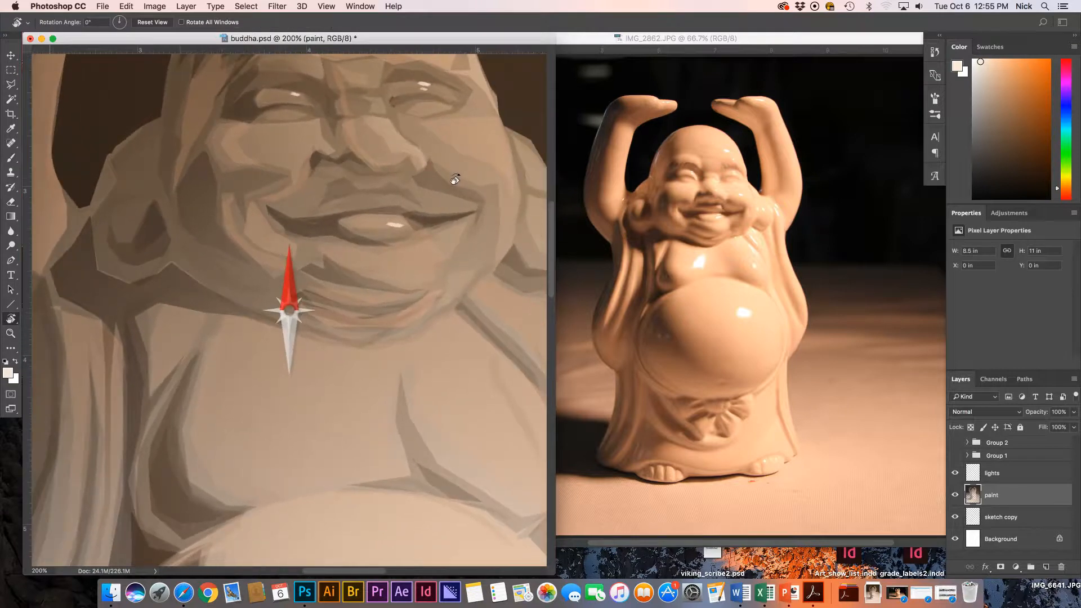
key(b)
mouse_move(330, 429)
mouse_down()
mouse_move(346, 413)
mouse_move(336, 414)
mouse_move(343, 391)
mouse_up()
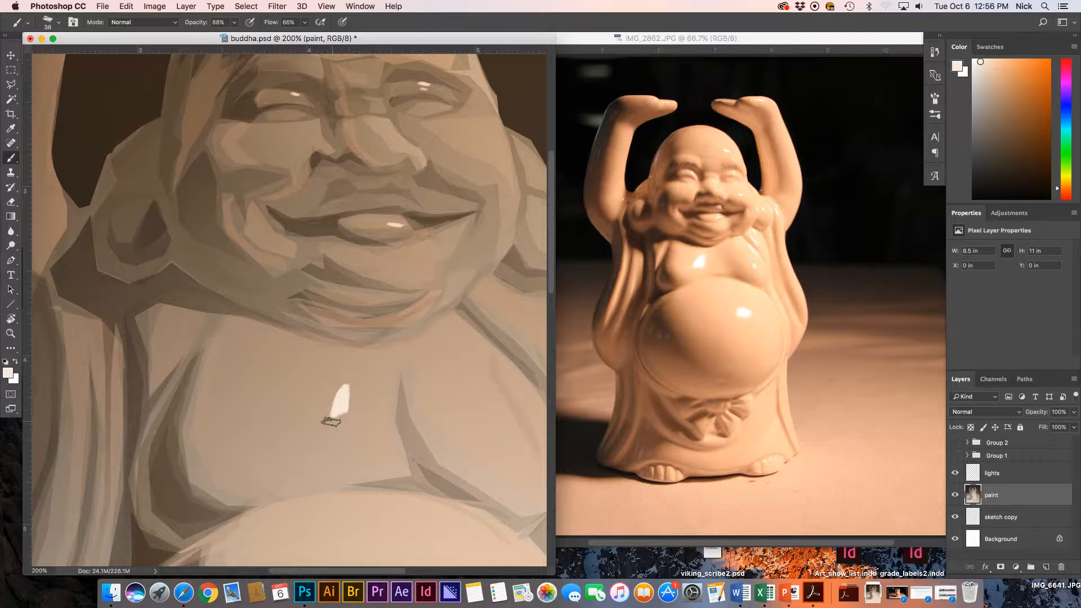
Paint highlights along the chest fold and on the cheek, ear and shoulder.
scroll(387, 362, right, 3)
scroll(387, 362, down, 2)
drag(414, 317, 452, 358)
drag(417, 283, 448, 313)
mouse_move(449, 165)
mouse_down()
mouse_move(450, 178)
mouse_move(481, 187)
mouse_up()
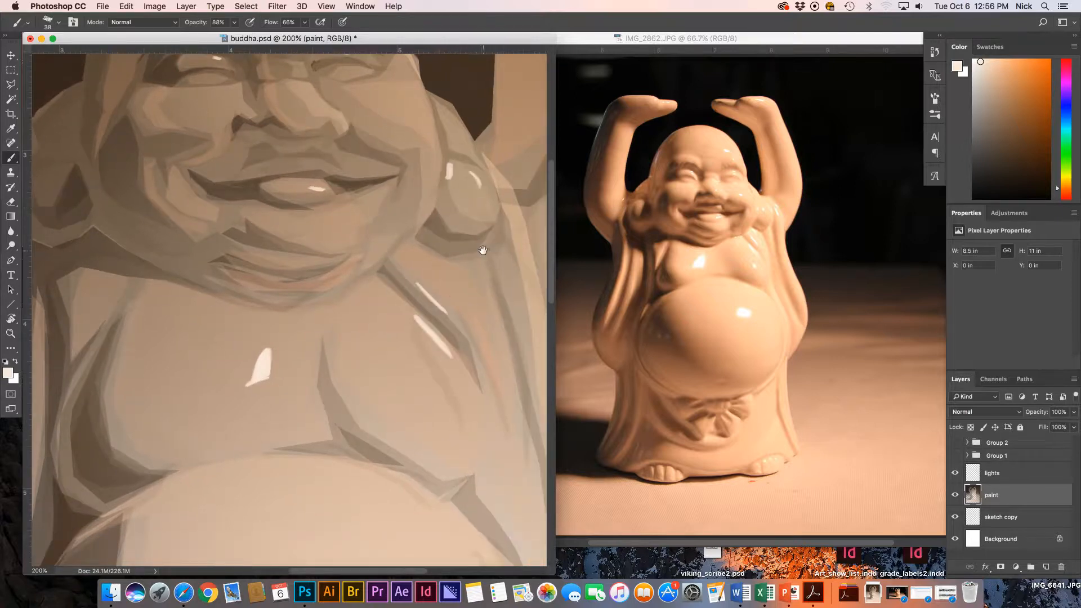
drag(485, 249, 423, 274)
mouse_move(438, 208)
mouse_down()
mouse_move(461, 276)
mouse_move(458, 235)
mouse_move(427, 269)
mouse_move(480, 301)
mouse_up()
Sample tan to soften the highlight edge and stroke the arm's outer edge.
alt+click(462, 251)
scroll(458, 235, up, 5)
scroll(457, 235, right, 2)
alt+click(483, 248)
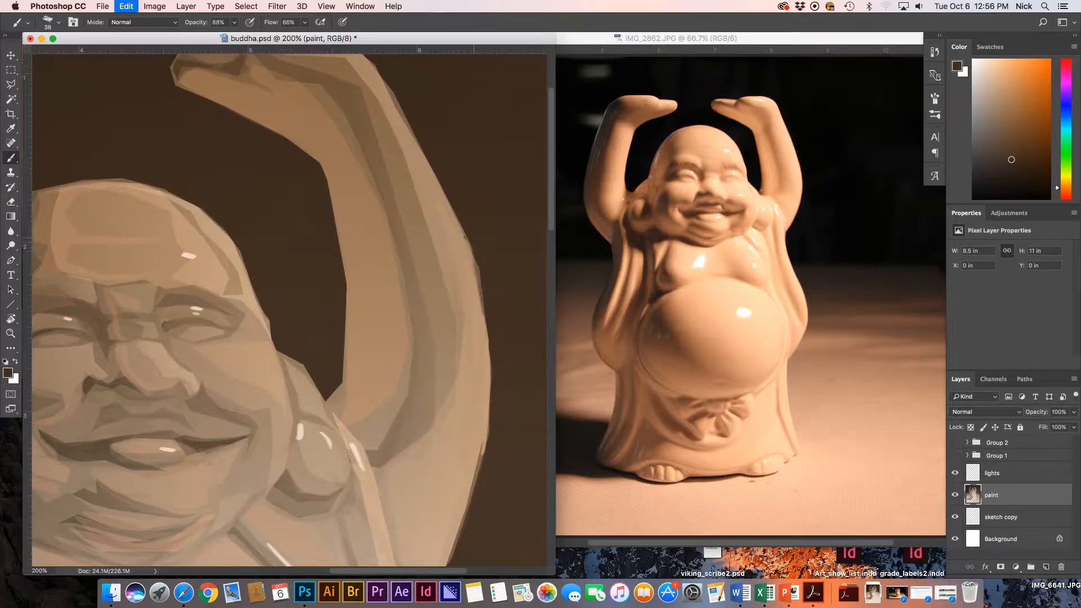
Sample tan from the arm and round off the upper arm's outer edge.
alt+click(479, 298)
drag(479, 301, 475, 301)
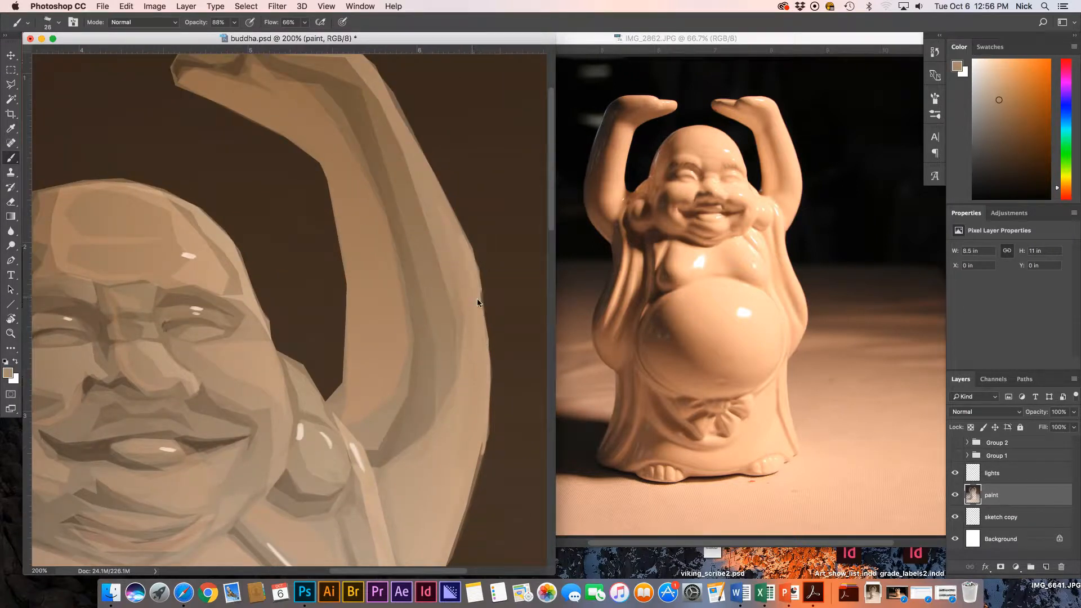
drag(455, 221, 463, 242)
drag(448, 195, 462, 228)
Turn the canvas nearly upside down and lighten the arm's outer edge with a lighter tan.
drag(471, 284, 465, 280)
key(r)
drag(366, 231, 251, 359)
mouse_move(135, 319)
mouse_down()
mouse_move(138, 276)
mouse_move(141, 314)
mouse_move(206, 405)
mouse_up()
alt+click(134, 279)
drag(130, 288, 149, 324)
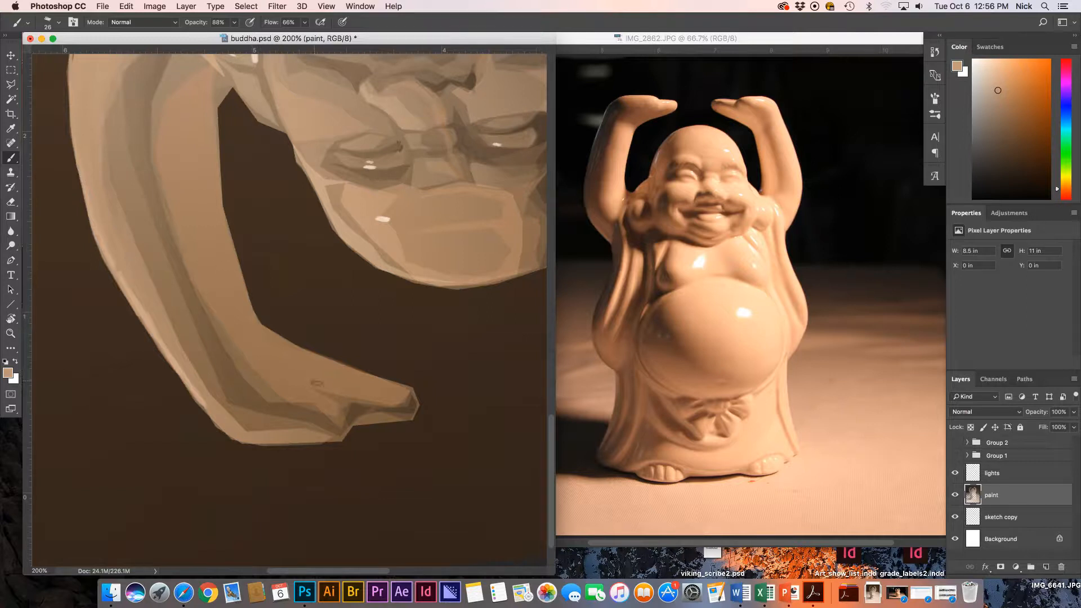
Sample several browns and tans, ending on a lighter tan from the face.
alt+click(350, 411)
alt+click(422, 383)
alt+click(411, 388)
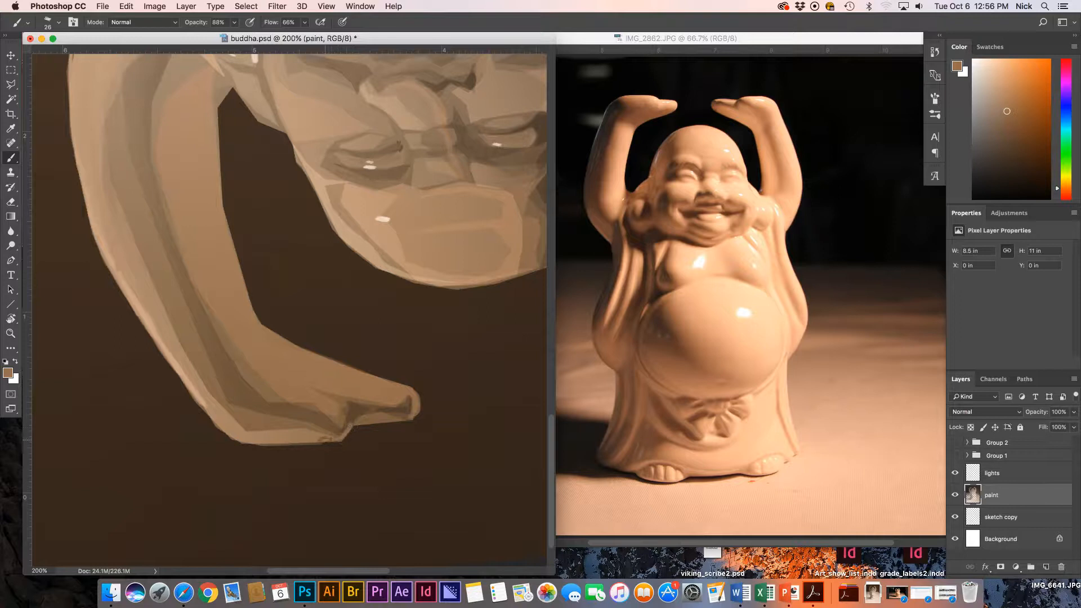
alt+click(338, 227)
Paint a lighter tan band down the cheek and lighten the eyelid area.
key(r)
drag(345, 116, 449, 127)
key(b)
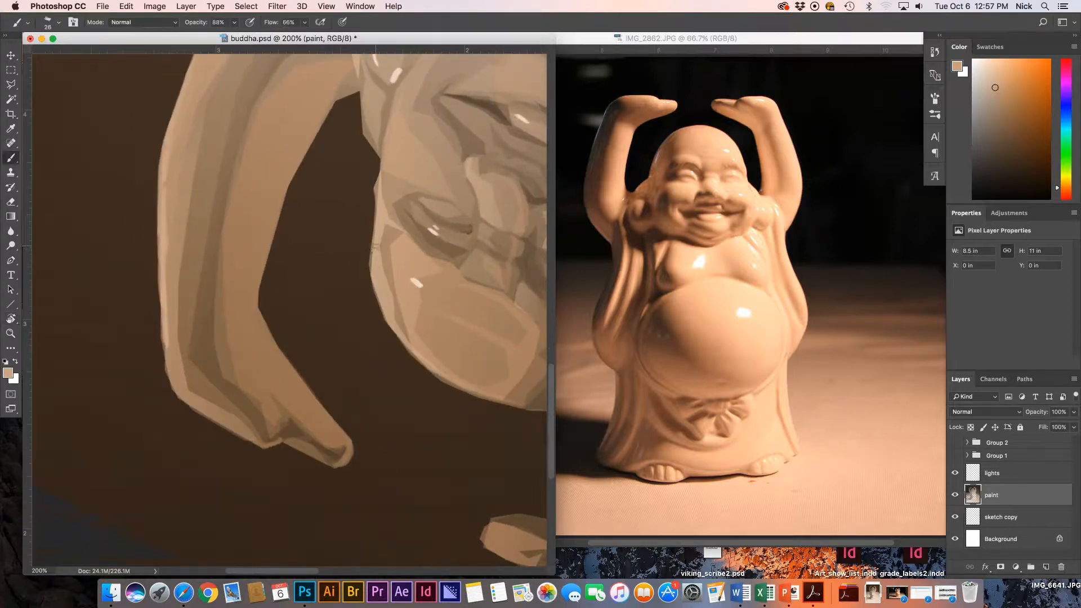
drag(375, 252, 396, 330)
drag(377, 284, 382, 304)
mouse_move(417, 217)
mouse_down()
mouse_move(431, 230)
mouse_move(433, 211)
mouse_up()
Paint a lighter tan plane and a pale cream highlight on the nose, then rotate the view upright.
drag(472, 164, 476, 186)
alt+click(520, 114)
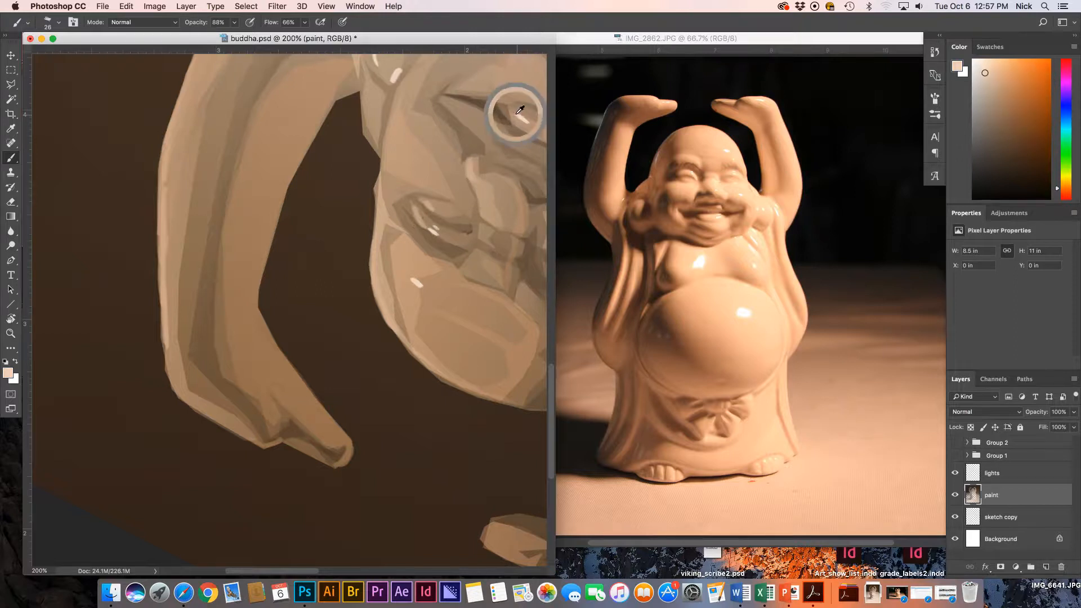
alt+click(399, 71)
mouse_move(473, 161)
mouse_down()
mouse_move(437, 218)
mouse_move(236, 394)
mouse_move(246, 406)
mouse_up()
key(r)
key(z)
drag(368, 323, 361, 324)
Fit the painting on screen, then zoom in on the lower-left robe drapery.
key(super+0)
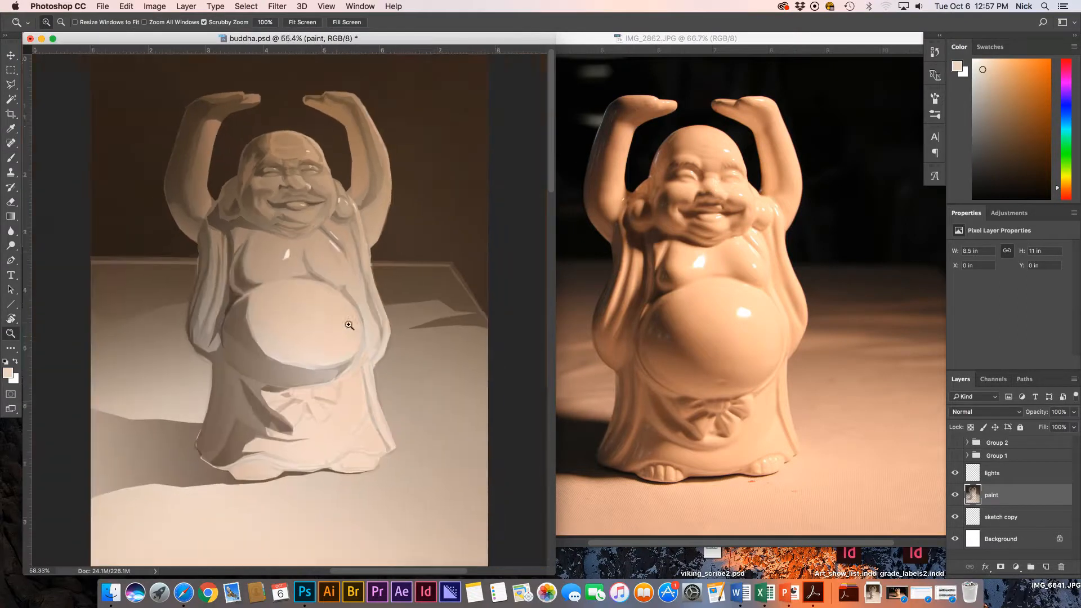
key(r)
key(z)
drag(215, 415, 259, 430)
key(r)
drag(200, 449, 289, 369)
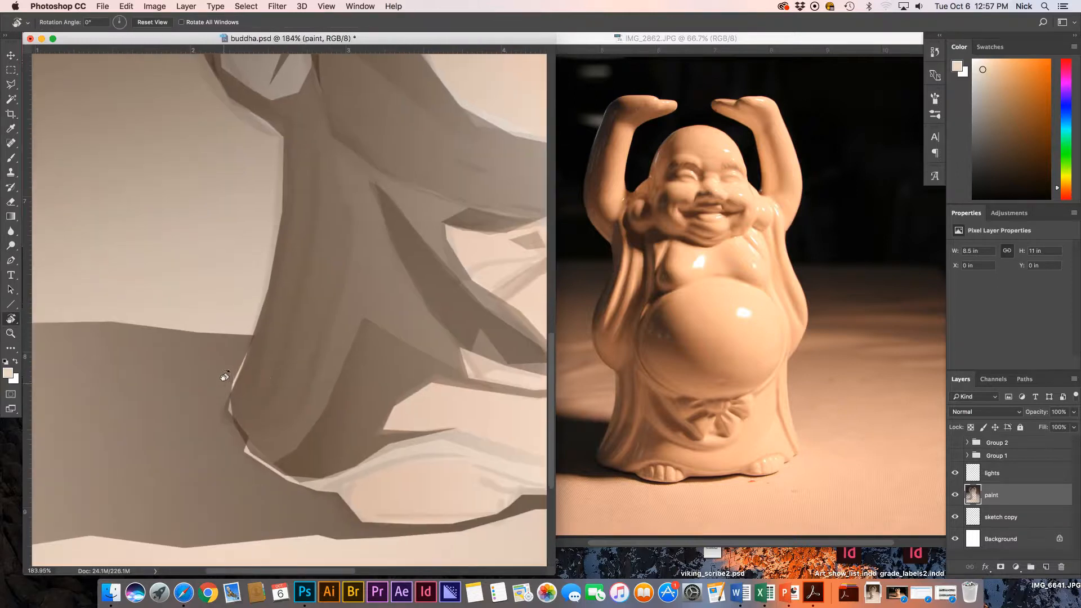
key(b)
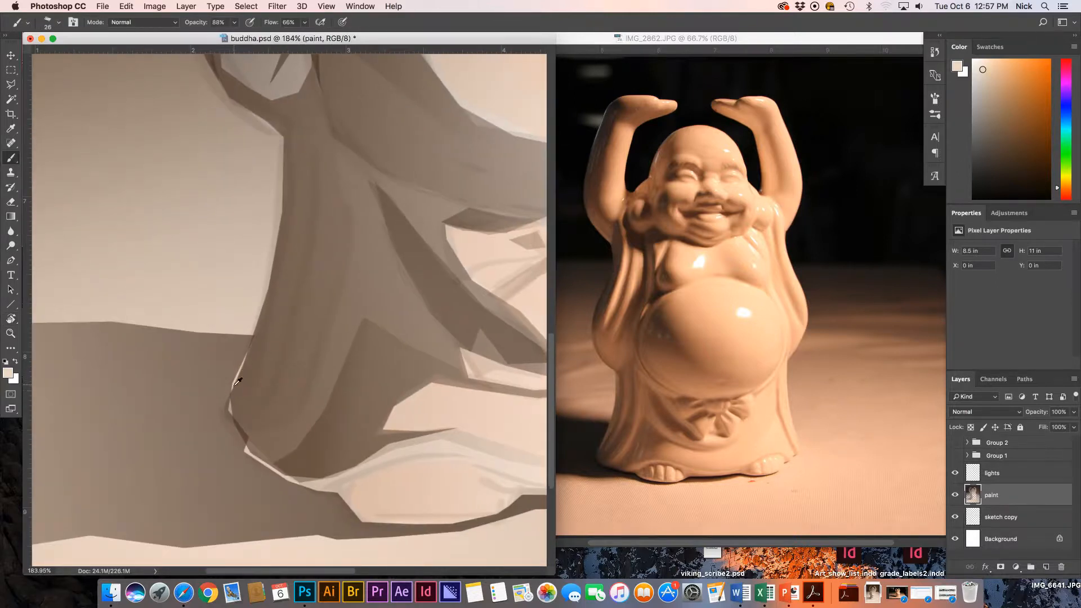
Sample dark brown, set brush opacity to 90%, and darken the drapery edge and hem.
alt+click(247, 430)
alt+click(246, 431)
click(206, 25)
drag(250, 341, 234, 388)
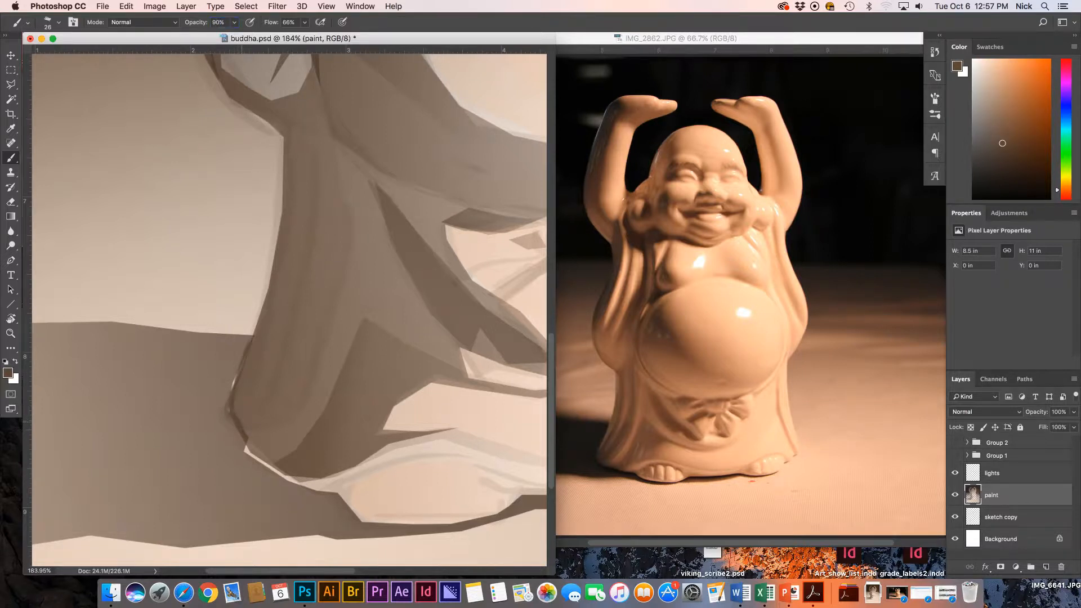
mouse_move(246, 438)
mouse_down()
mouse_move(270, 468)
mouse_move(304, 485)
mouse_up()
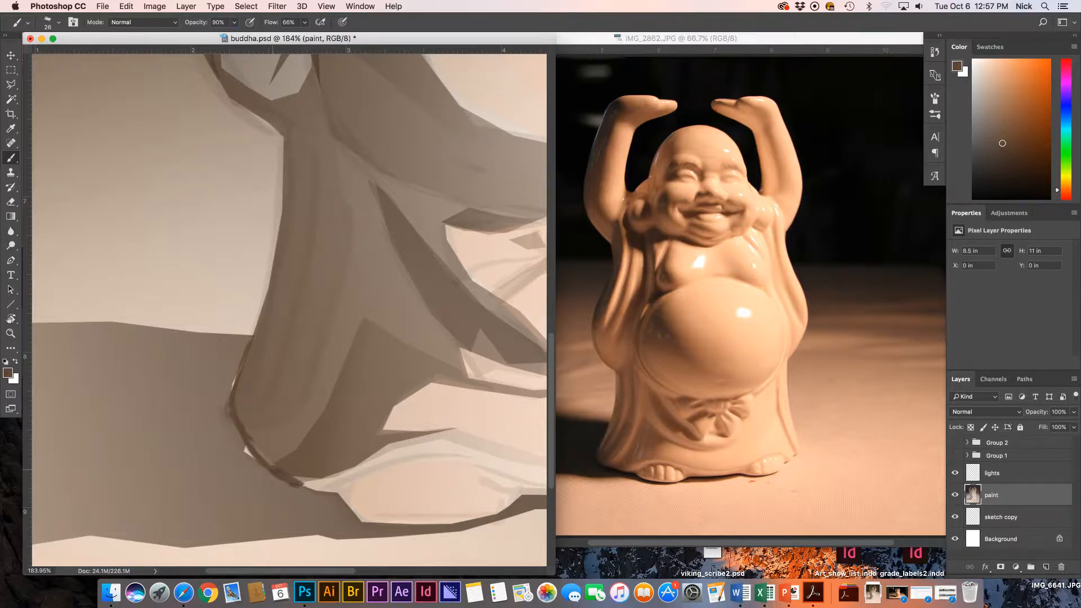
drag(248, 449, 273, 476)
Rotate the view and darken the drapery's shadow edge and lower-right edge.
key(r)
mouse_move(358, 495)
mouse_down()
mouse_move(271, 227)
mouse_move(360, 333)
mouse_up()
mouse_move(337, 298)
mouse_down()
mouse_move(299, 326)
mouse_move(234, 343)
mouse_up()
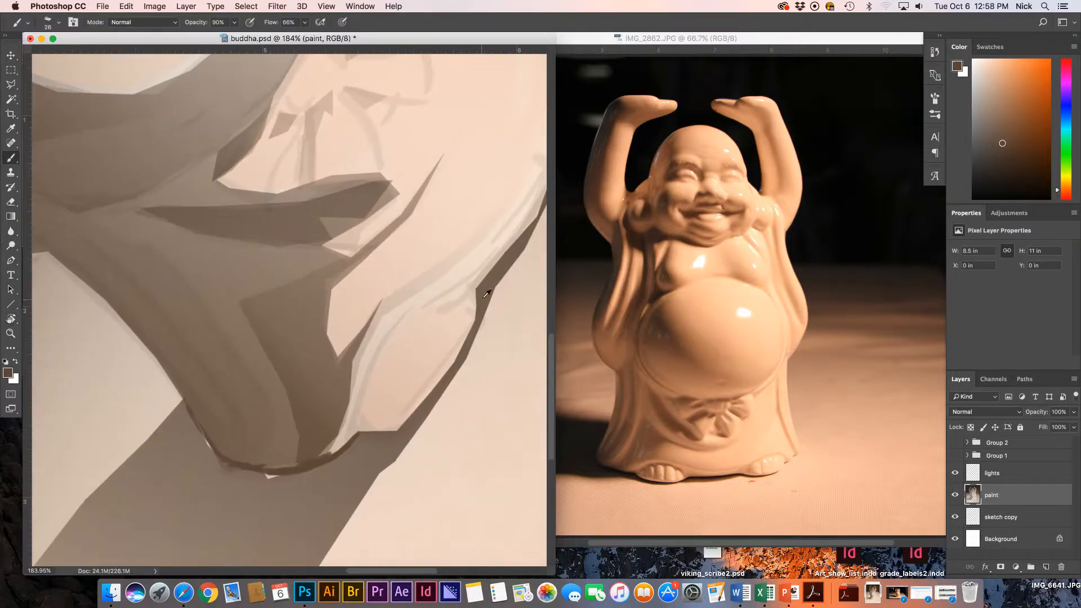
drag(472, 289, 495, 265)
mouse_move(359, 434)
mouse_down()
mouse_move(412, 413)
mouse_move(466, 336)
mouse_up()
Extend dark edge strokes up the drapery to its top.
drag(428, 301, 330, 311)
drag(424, 241, 474, 169)
drag(490, 131, 440, 190)
drag(453, 96, 447, 130)
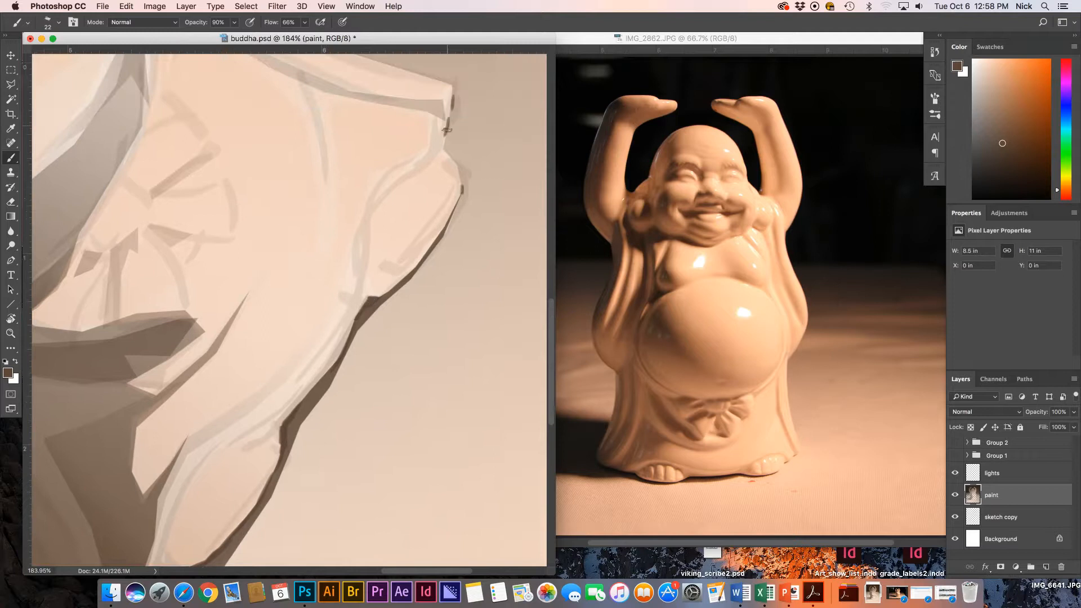
Rotate the canvas back upright, recentre it and zoom out to see the whole painting.
key(r)
drag(398, 87, 517, 263)
drag(267, 266, 411, 251)
key(super+minus)
key(super+minus)
key(super+minus)
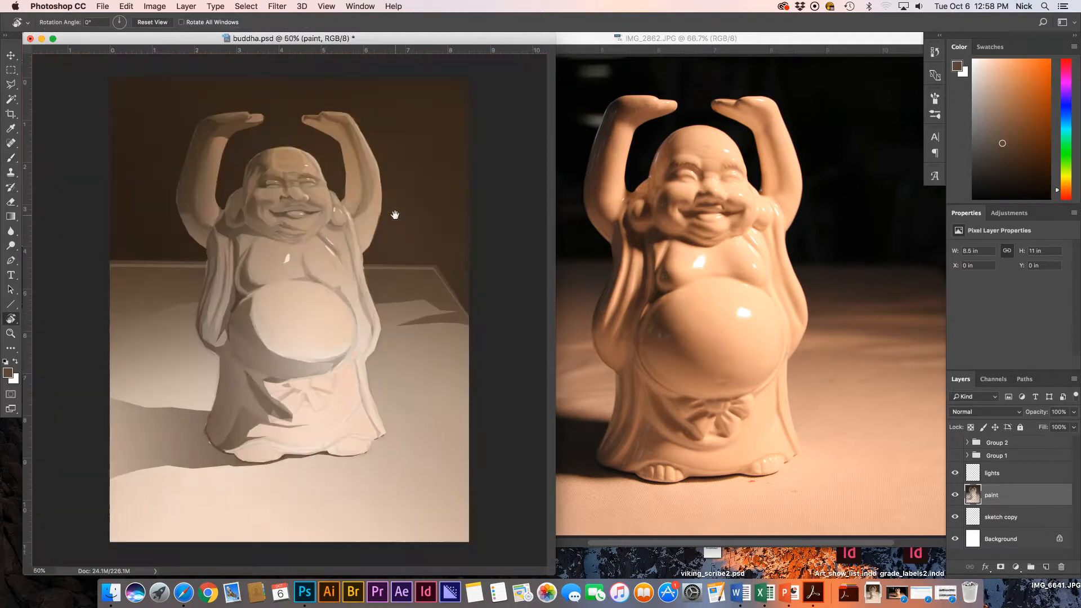
Outline the floor shadow left of the figure with the Polygonal Lasso.
key(l)
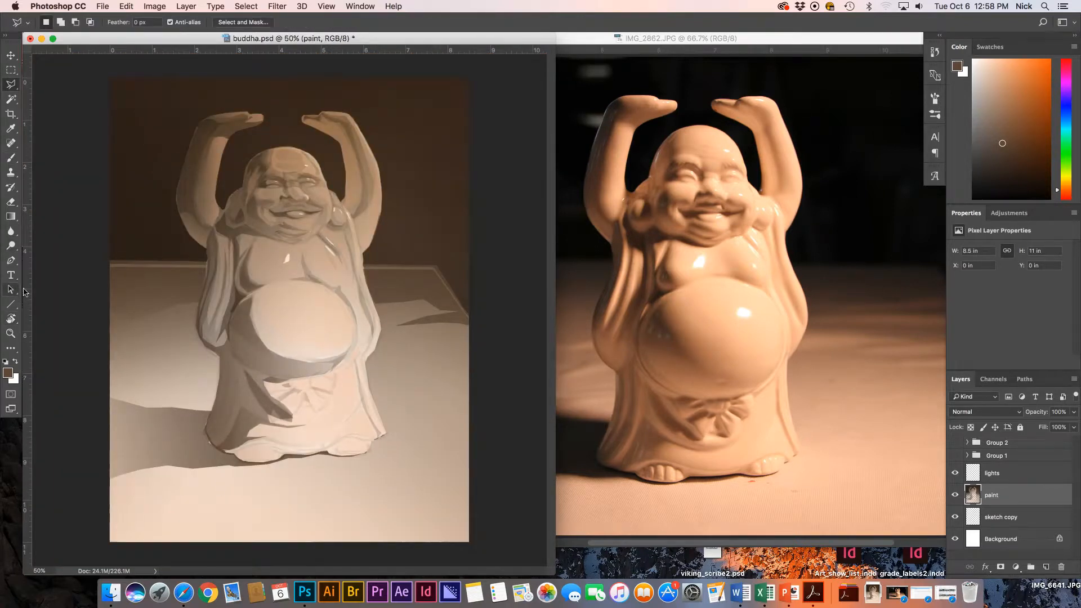
click(98, 396)
click(206, 431)
click(232, 455)
click(243, 462)
click(270, 464)
click(235, 467)
click(194, 468)
click(157, 465)
click(89, 480)
double_click(110, 432)
Darken the selected shadow with four leftward gradients toward the canvas edge, then deselect.
key(super+equal)
key(super+equal)
drag(113, 405, 263, 187)
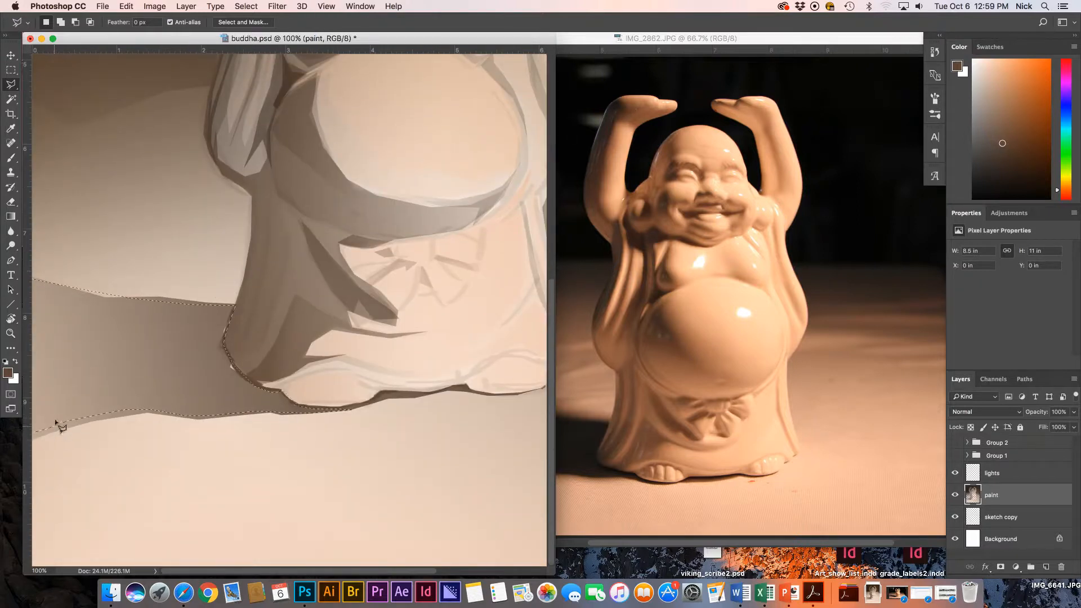
key(super+minus)
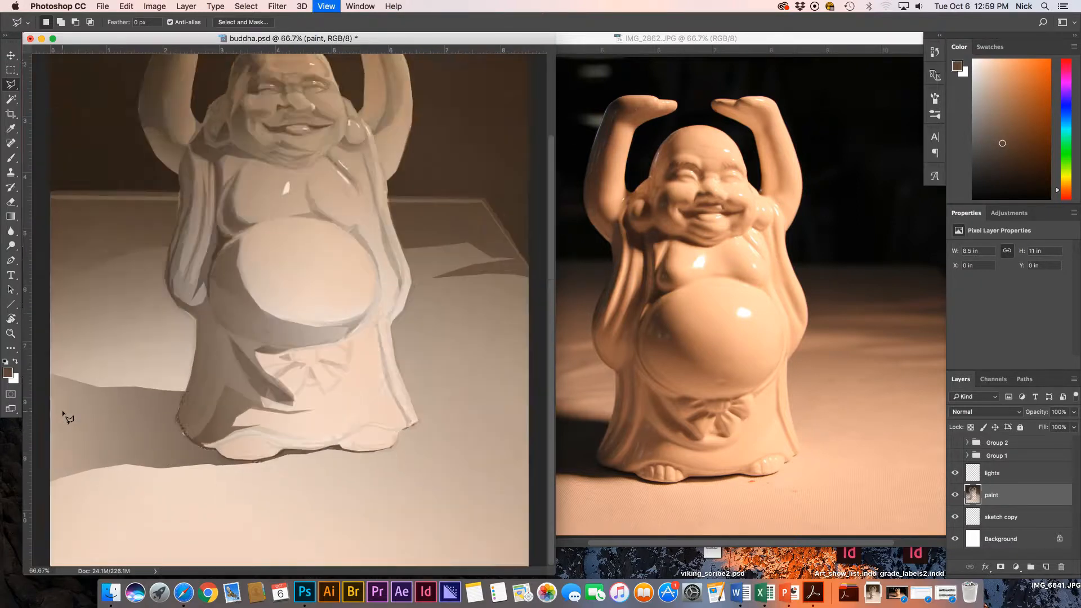
key(super+minus)
key(g)
drag(229, 433, 100, 438)
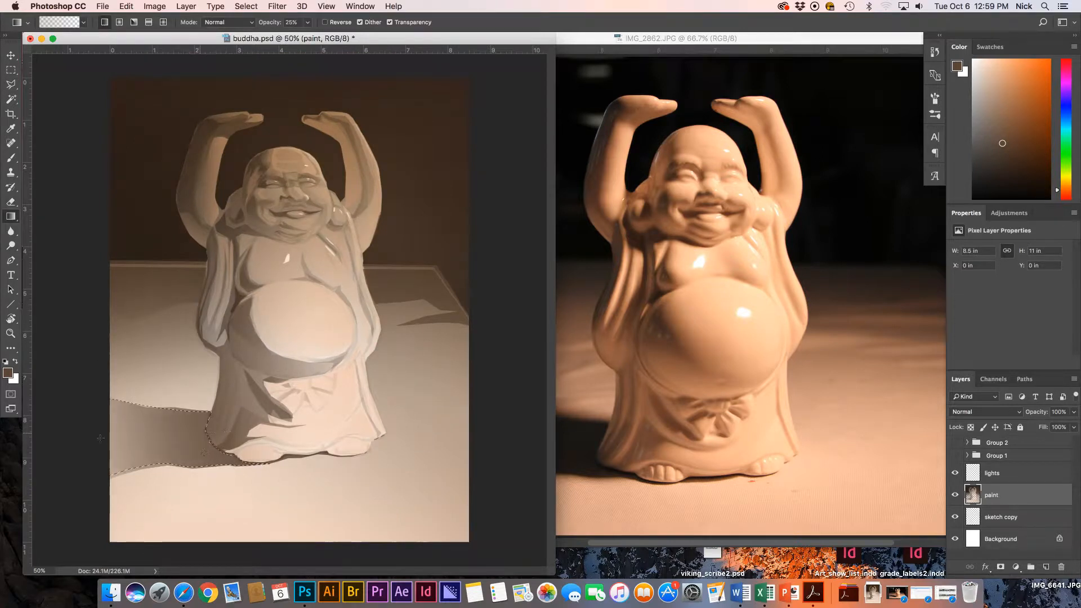
drag(227, 435, 130, 435)
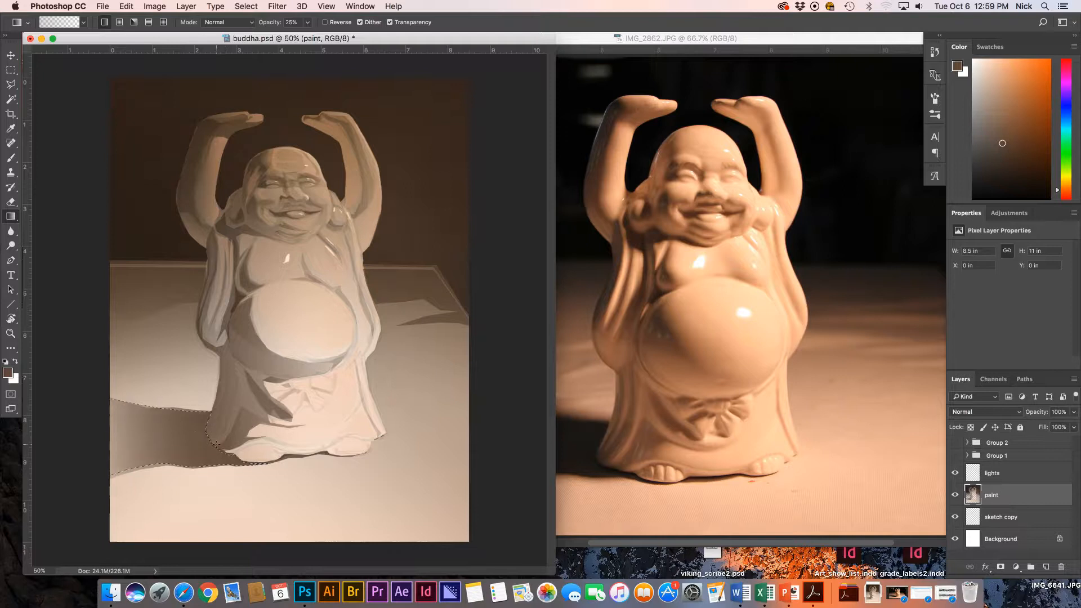
drag(191, 454, 76, 446)
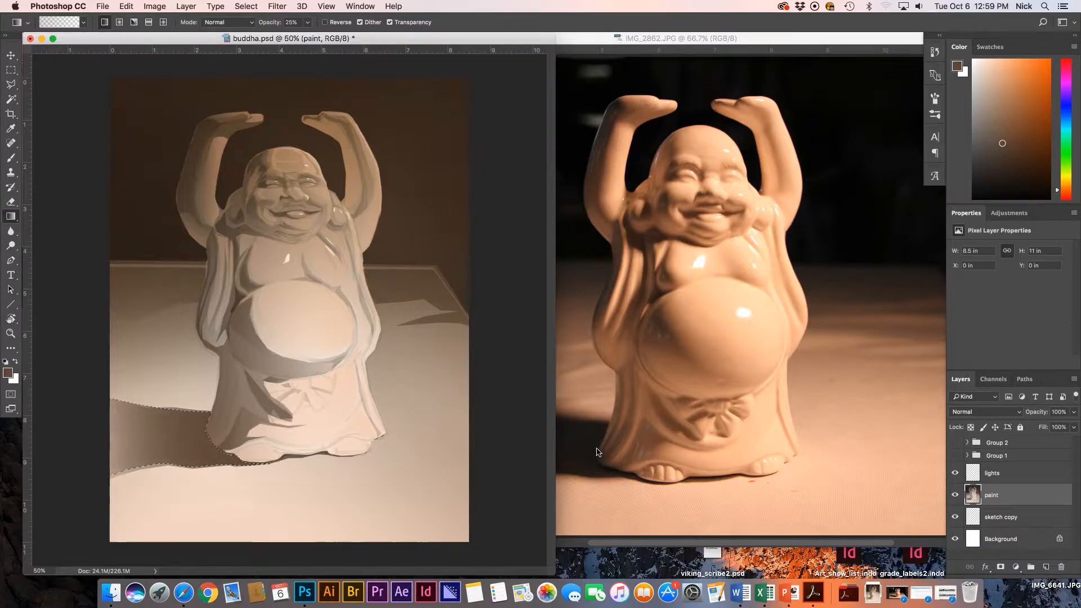
drag(243, 433, 55, 429)
key(ctrl+d)
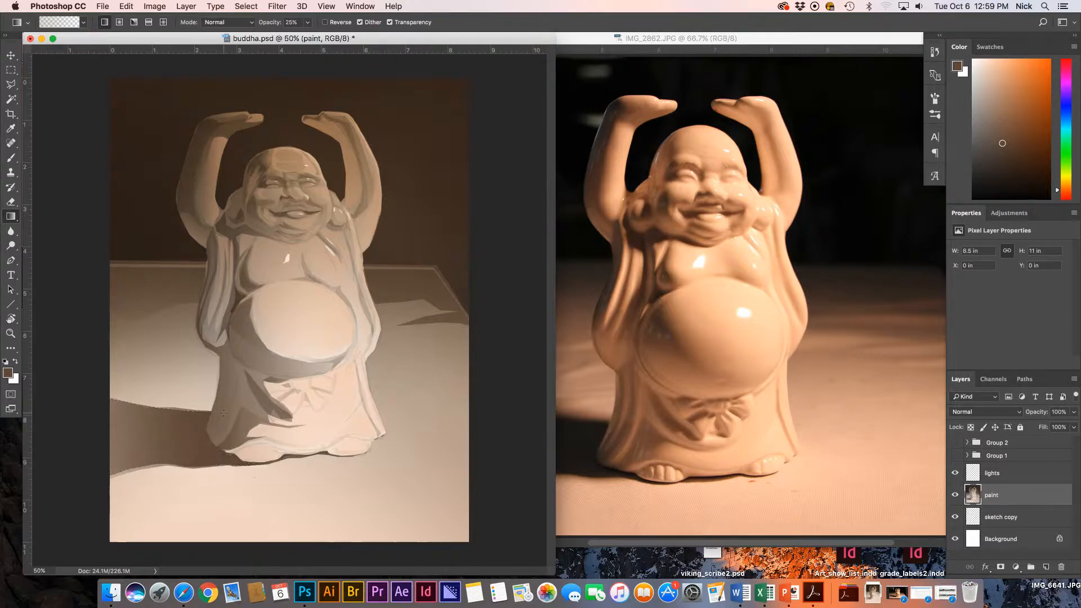
key(ctrl+minus)
Sample a light beige from the chest, enlarge the brush to 105, and paint a bright belly highlight.
key(b)
alt+click(290, 275)
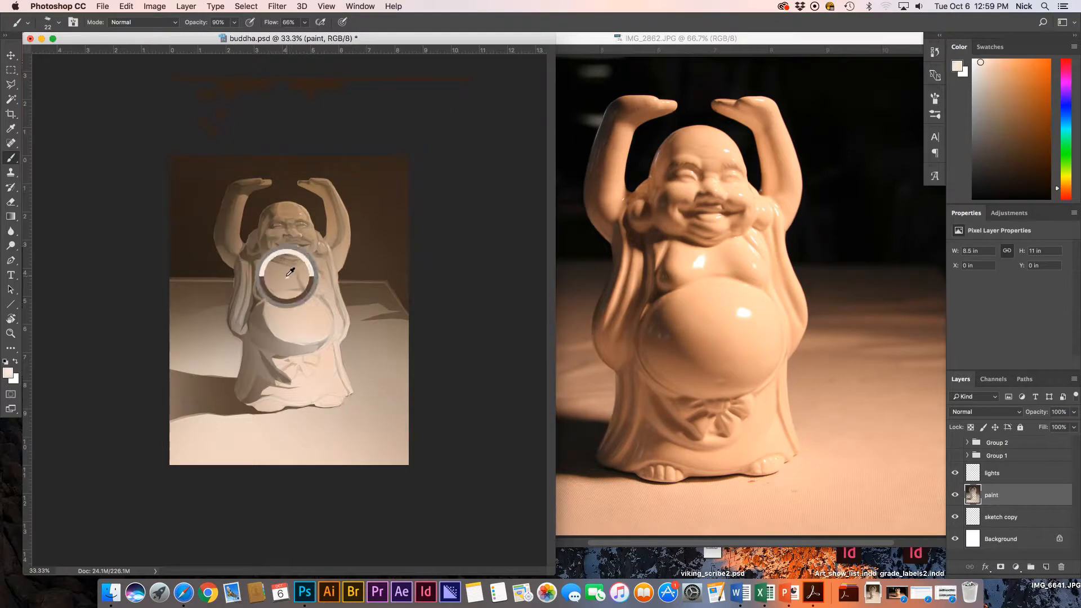
drag(313, 306, 313, 314)
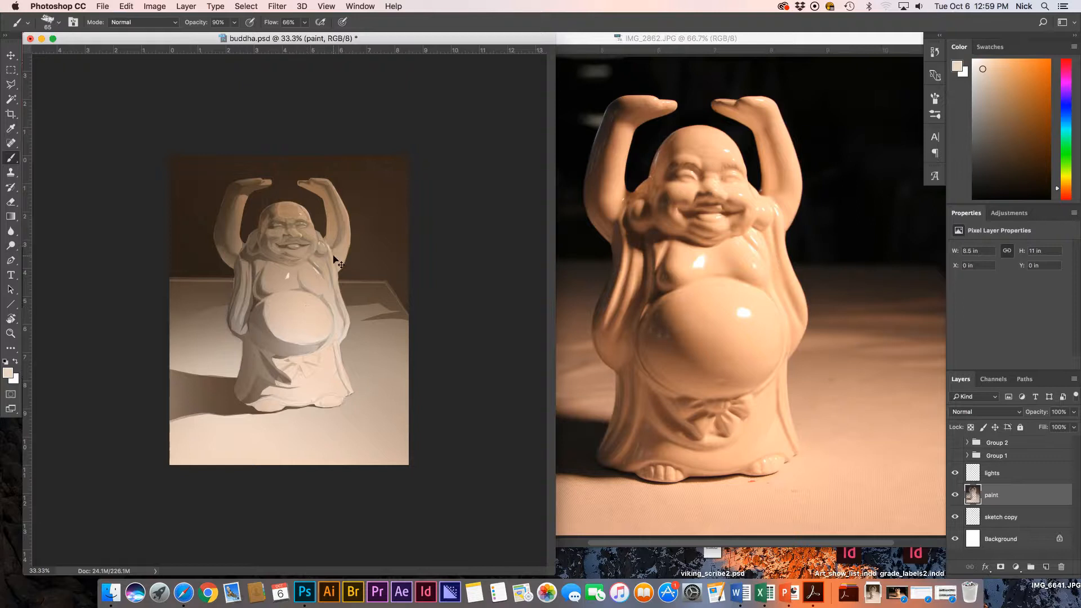
key(ctrl+plus)
alt+click(290, 261)
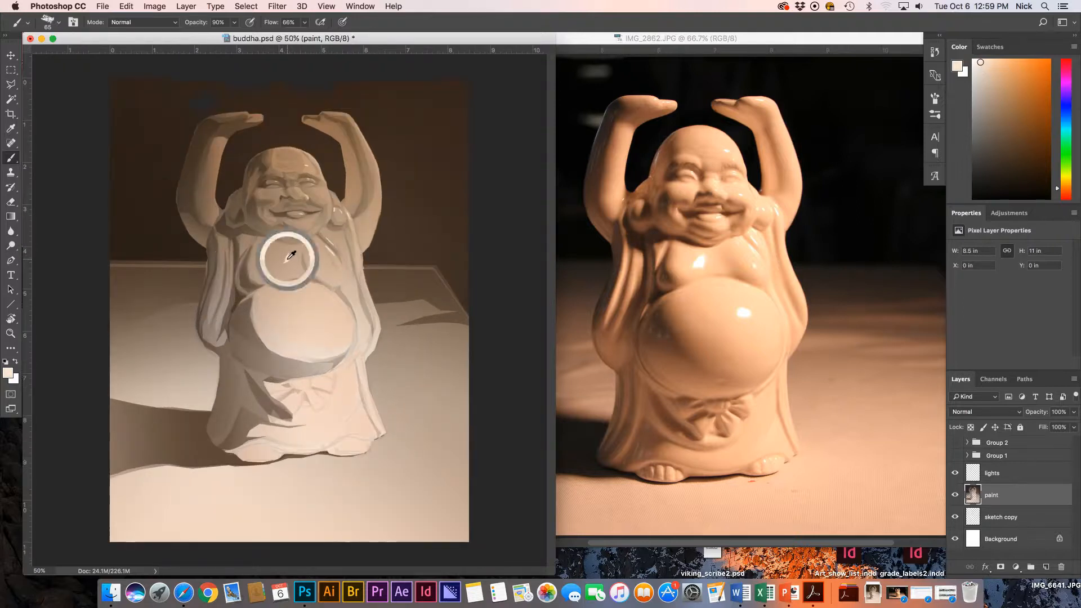
drag(324, 311, 317, 309)
click(319, 306)
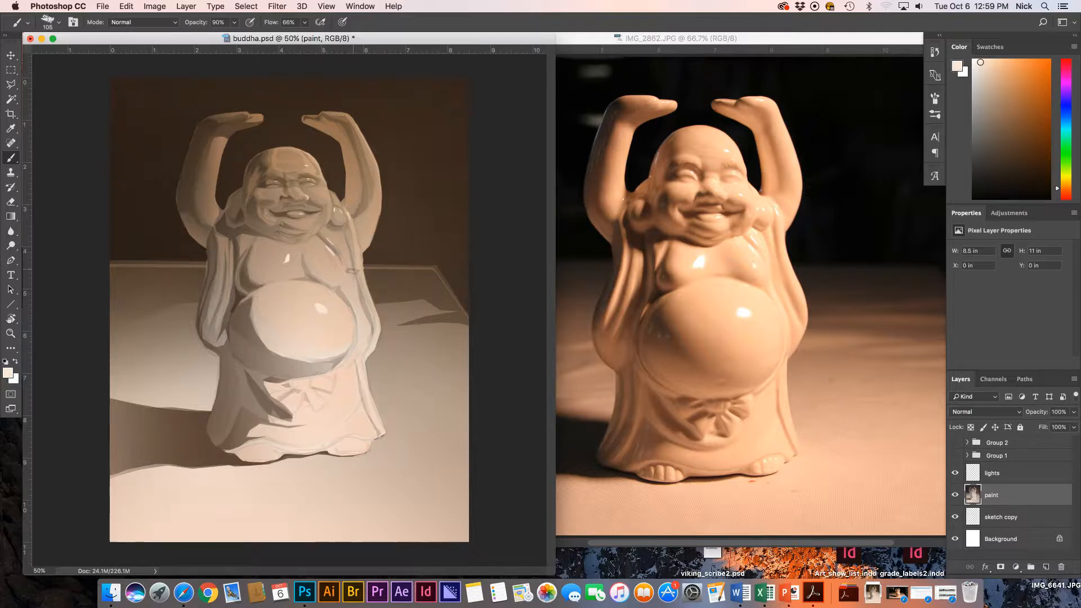
Sample an orange from the reference photo and choose a lighter orange in the Color Picker.
key(super+plus)
alt+click(726, 338)
alt+click(622, 288)
alt+click(618, 293)
click(8, 374)
click(436, 202)
click(633, 193)
At 200% zoom with a 47 brush, paint a light vertical stroke in a new orange on the robe fold.
drag(201, 310, 197, 310)
mouse_move(195, 264)
mouse_down()
mouse_move(197, 291)
mouse_move(536, 253)
mouse_up()
key(super+z)
key(super+plus)
key(super+plus)
drag(208, 304, 183, 329)
click(7, 374)
click(438, 217)
click(642, 192)
drag(372, 101, 364, 213)
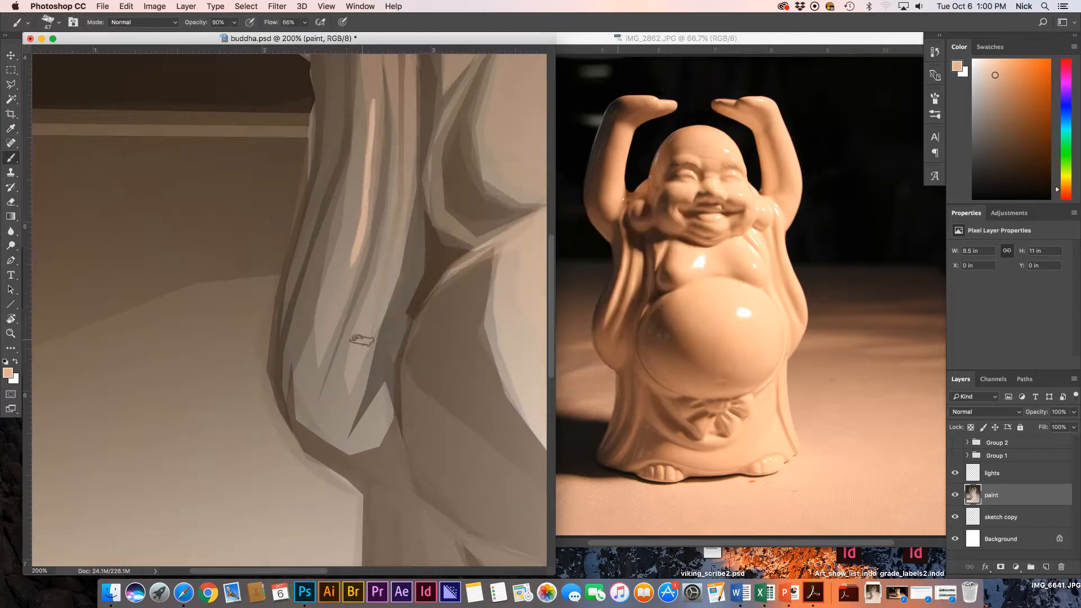
Sample a dark brown from the background and zoom to 100% on the arms and head.
scroll(273, 220, up, 10)
scroll(273, 221, right, 2)
scroll(273, 221, up, 5)
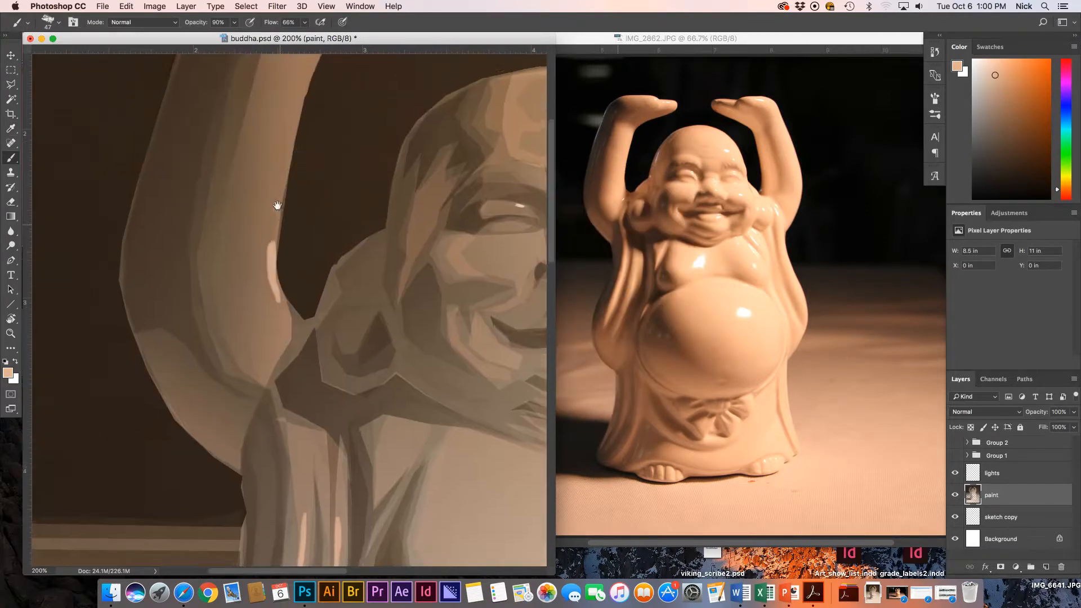
mouse_move(301, 93)
mouse_down()
mouse_move(268, 242)
mouse_move(276, 288)
mouse_move(299, 148)
mouse_move(255, 309)
mouse_move(256, 382)
mouse_up()
scroll(300, 147, up, 5)
scroll(300, 147, right, 2)
alt+click(276, 300)
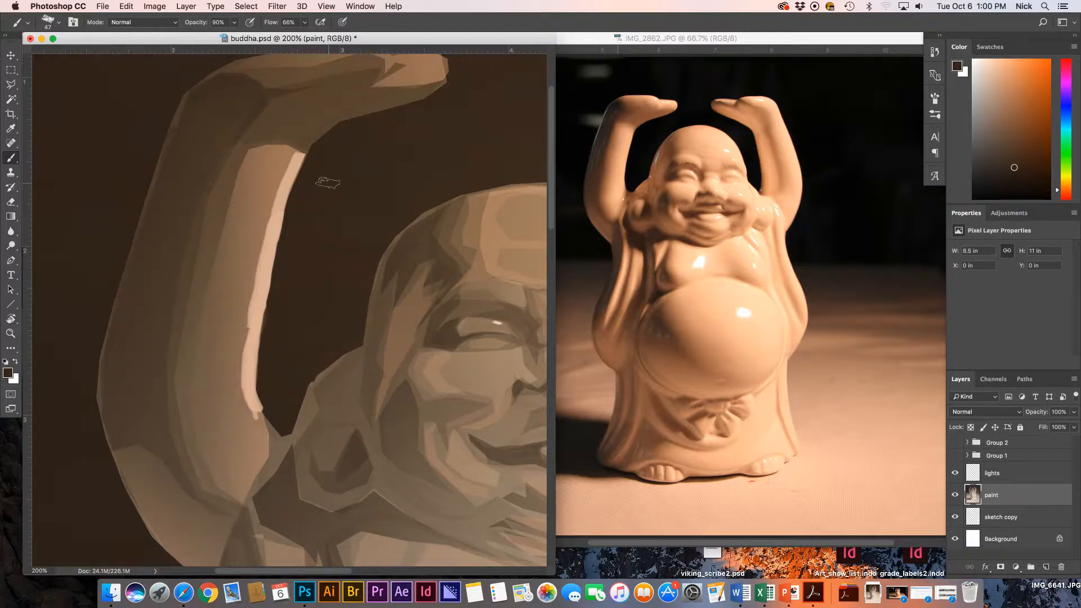
key(super+minus)
key(super+minus)
key(super+plus)
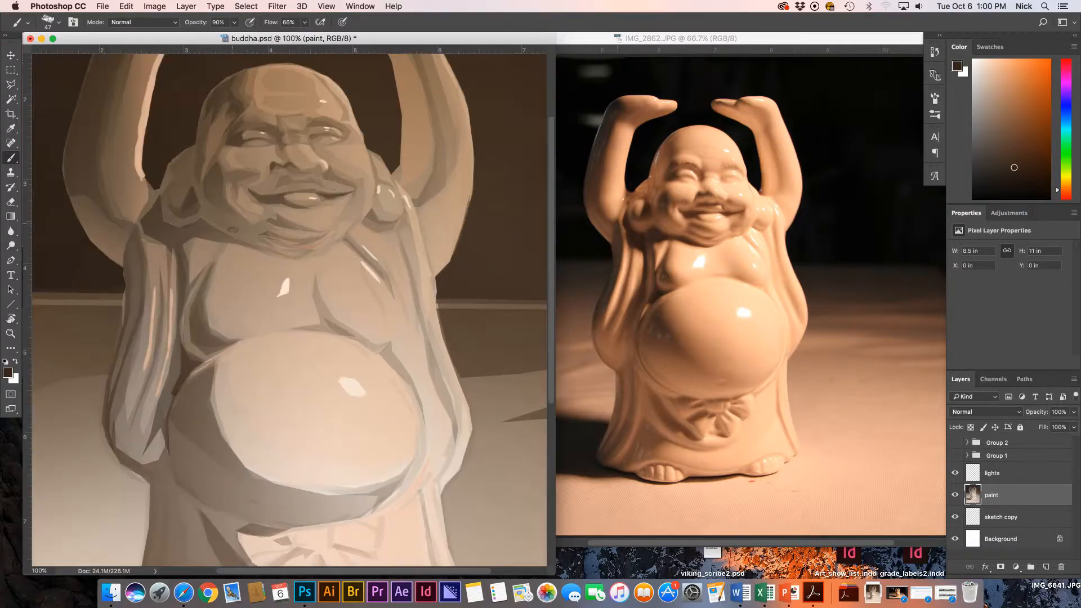
Sample a light tan from the arm and paint a light stroke down the raised left arm.
scroll(231, 229, up, 5)
alt+click(231, 199)
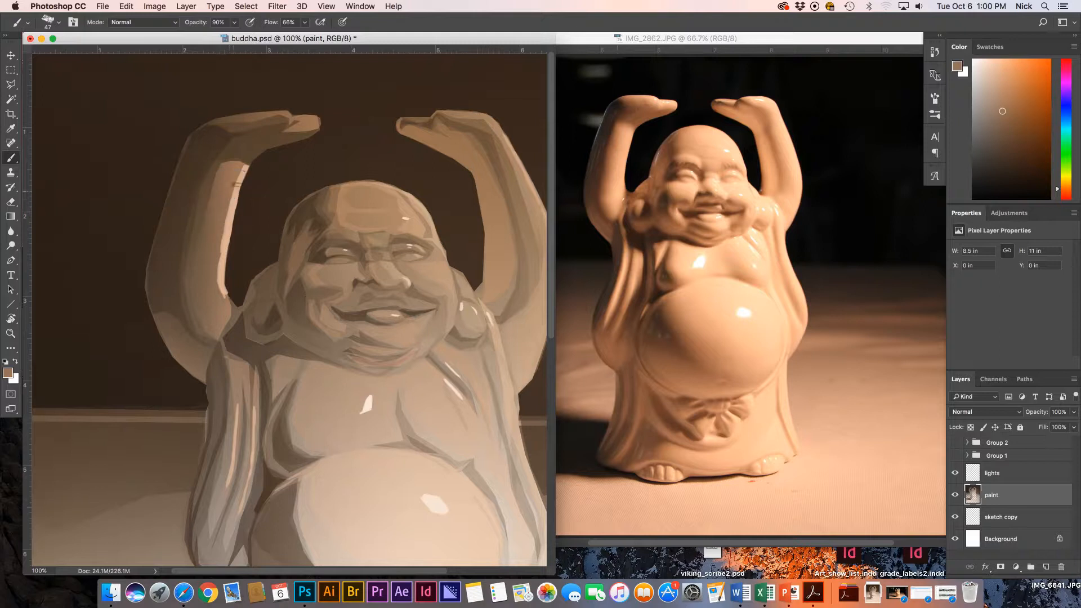
alt+click(244, 171)
mouse_move(244, 171)
mouse_down()
mouse_move(219, 248)
mouse_move(224, 299)
mouse_up()
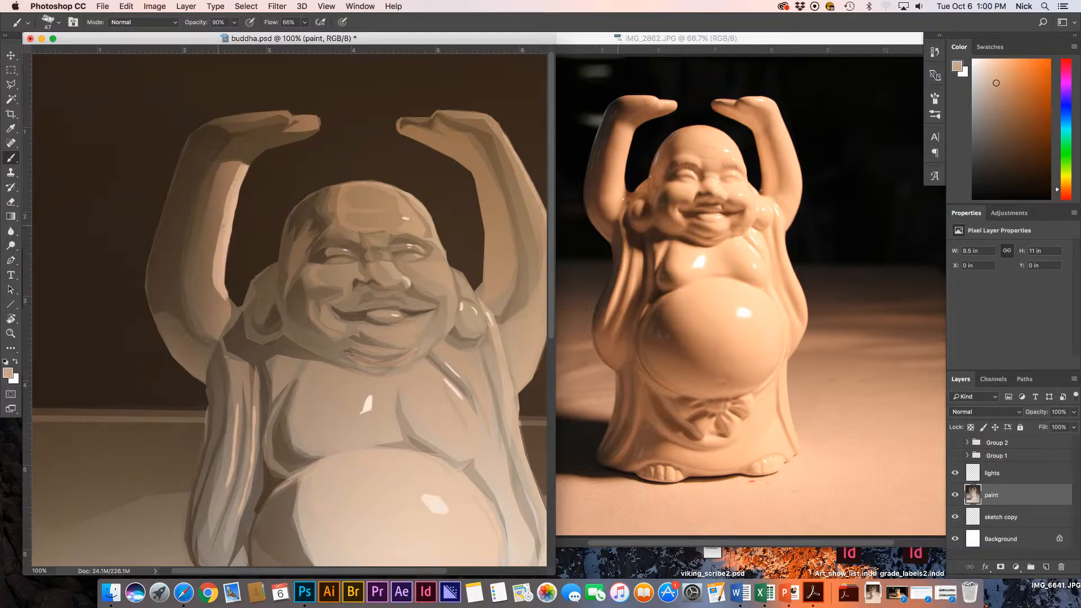
With the Polygonal Lasso, outline the inner edge of the raised left arm.
key(l)
click(248, 164)
click(241, 191)
click(235, 212)
click(227, 255)
click(225, 280)
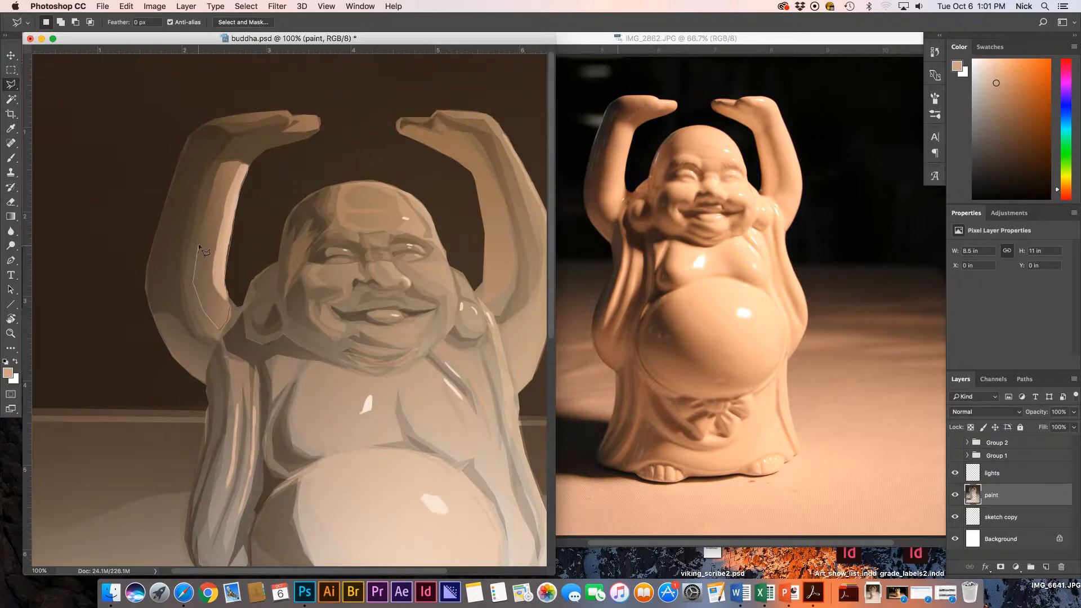
Close the arm-edge selection, fill it with a gradient, and deselect.
click(247, 164)
key(g)
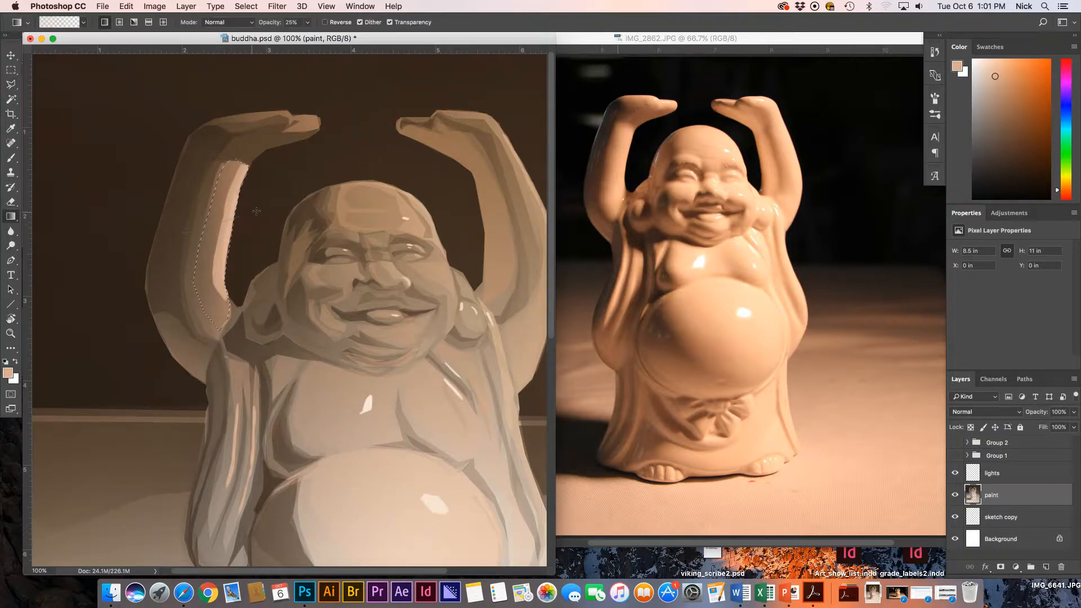
key(super+d)
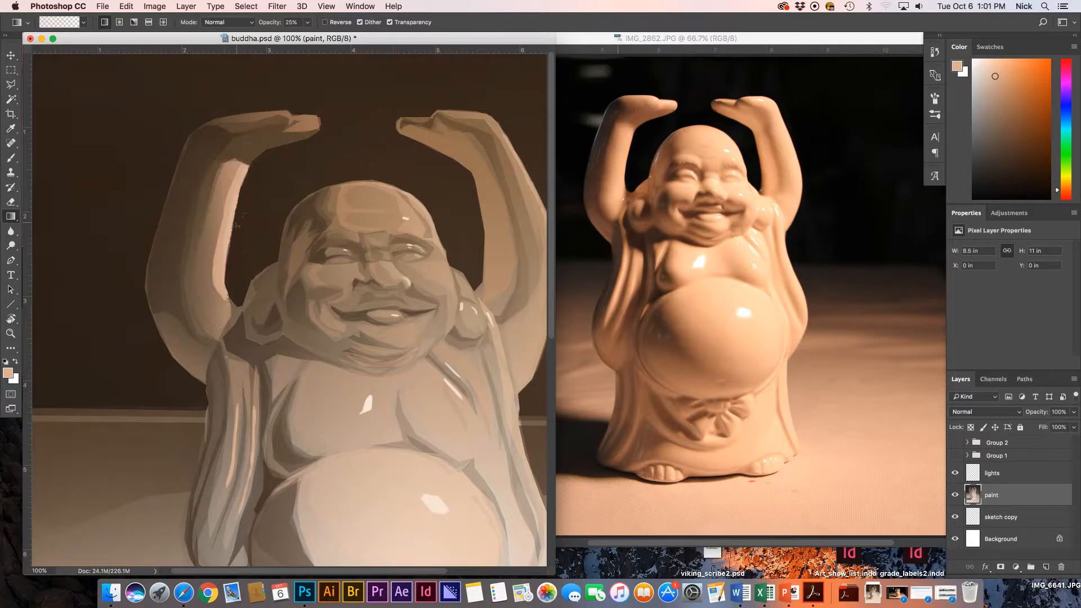
scroll(392, 185, right, 3)
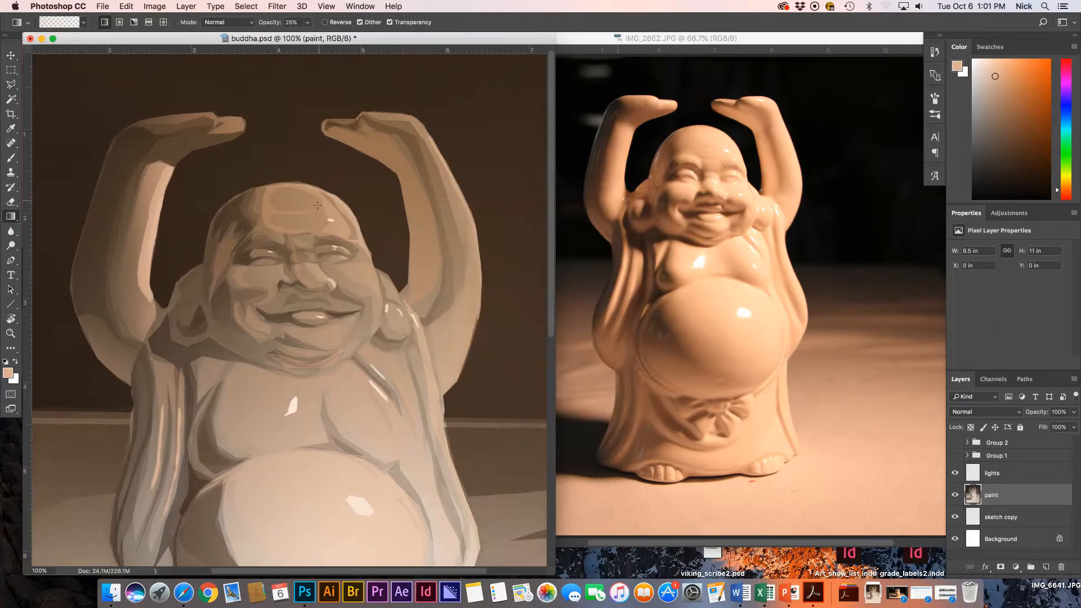
Select the inner forehead plane and lighten it with a soft gradient.
key(l)
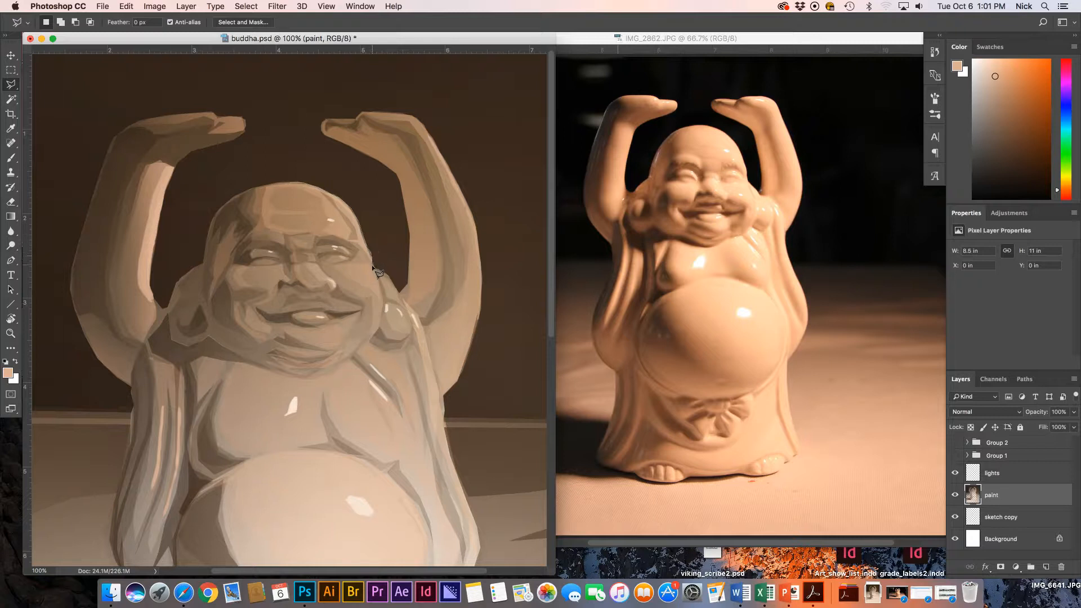
click(345, 227)
click(330, 220)
click(339, 216)
click(333, 205)
click(316, 191)
click(294, 183)
key(g)
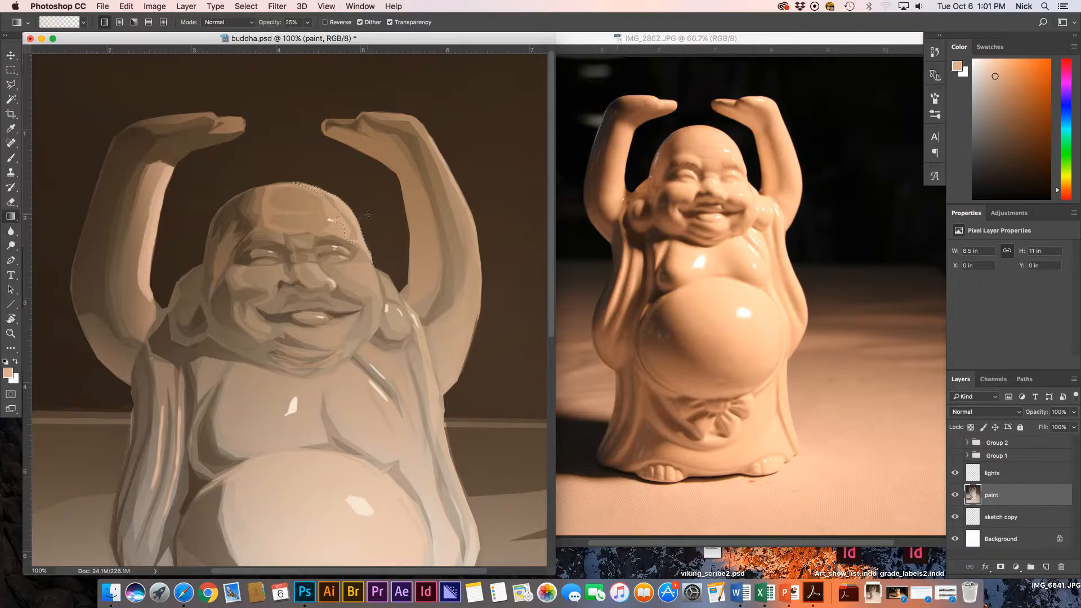
key(super+d)
Select the side of the nose, lighten it with a gradient, then zoom the face to 200%.
key(l)
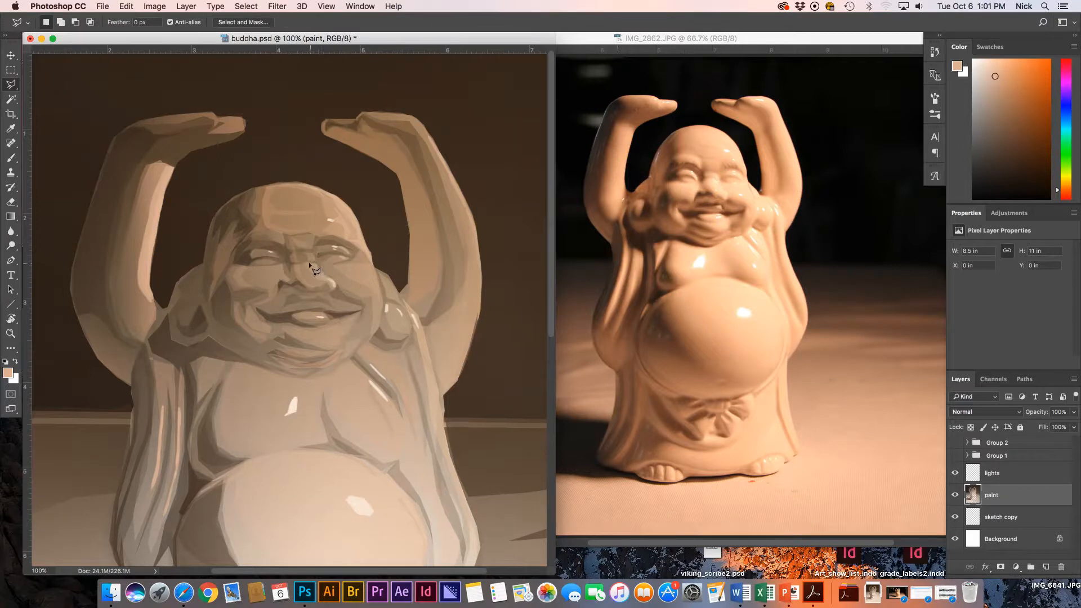
click(318, 266)
mouse_move(333, 281)
mouse_down()
mouse_move(334, 291)
mouse_move(308, 263)
mouse_move(323, 278)
mouse_up()
key(g)
key(super+d)
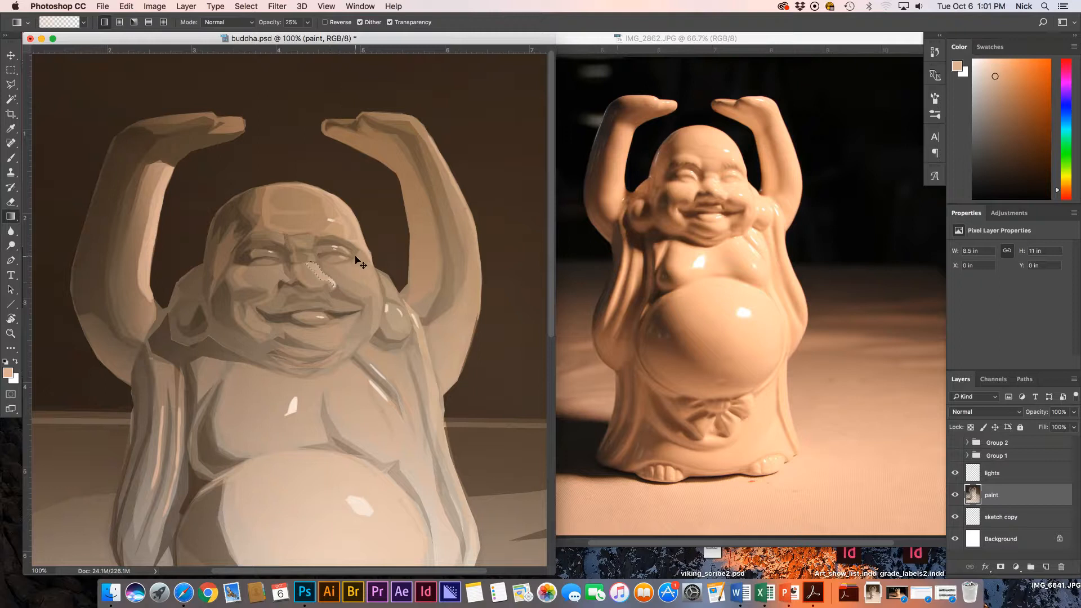
key(super+equal)
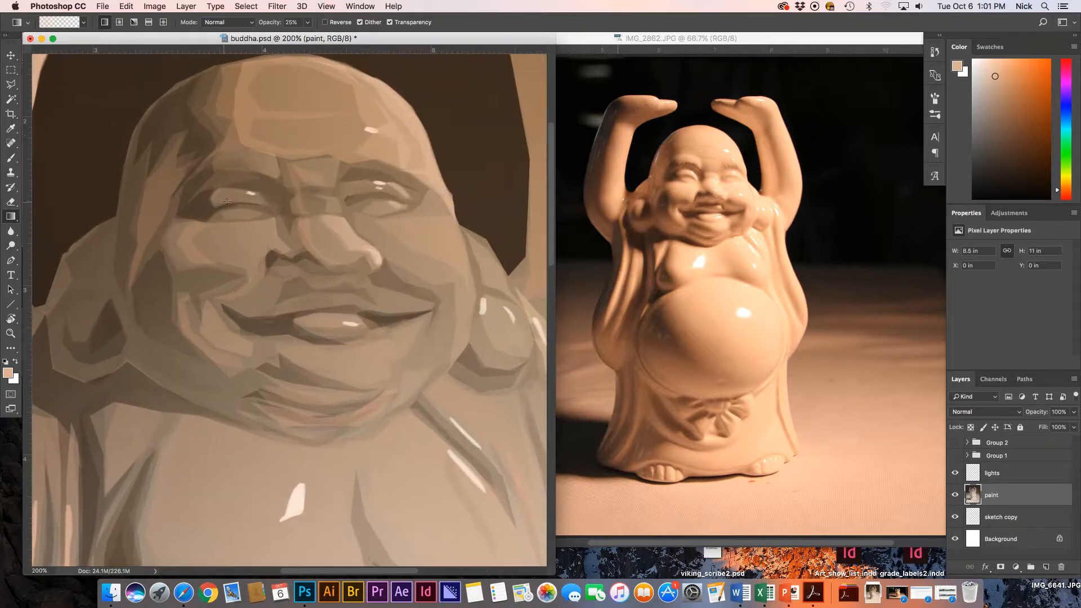
Select a lower plane on the nose bridge and lighten it with a gradient.
key(l)
click(322, 196)
click(330, 195)
click(337, 200)
click(341, 211)
click(340, 215)
click(331, 210)
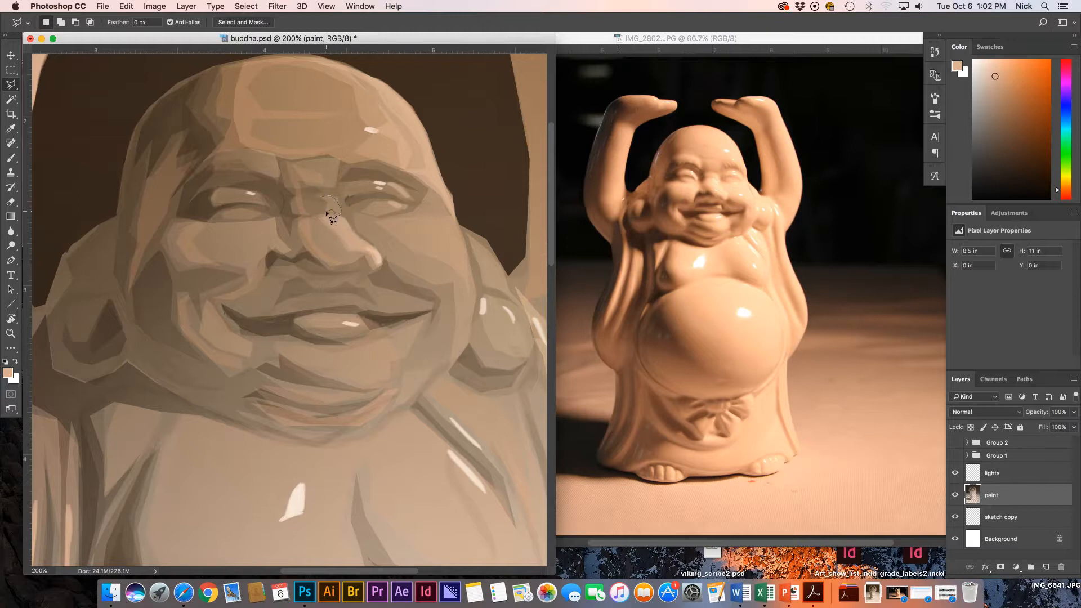
double_click(332, 216)
key(g)
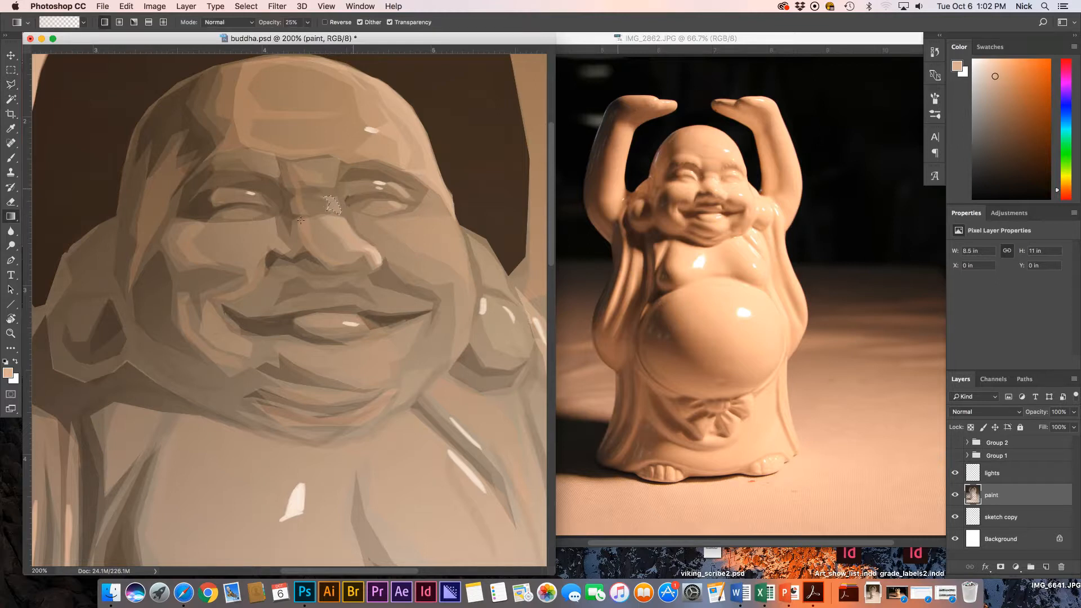
key(super+d)
Select an upper nose-bridge plane and brighten it with a gradient.
key(l)
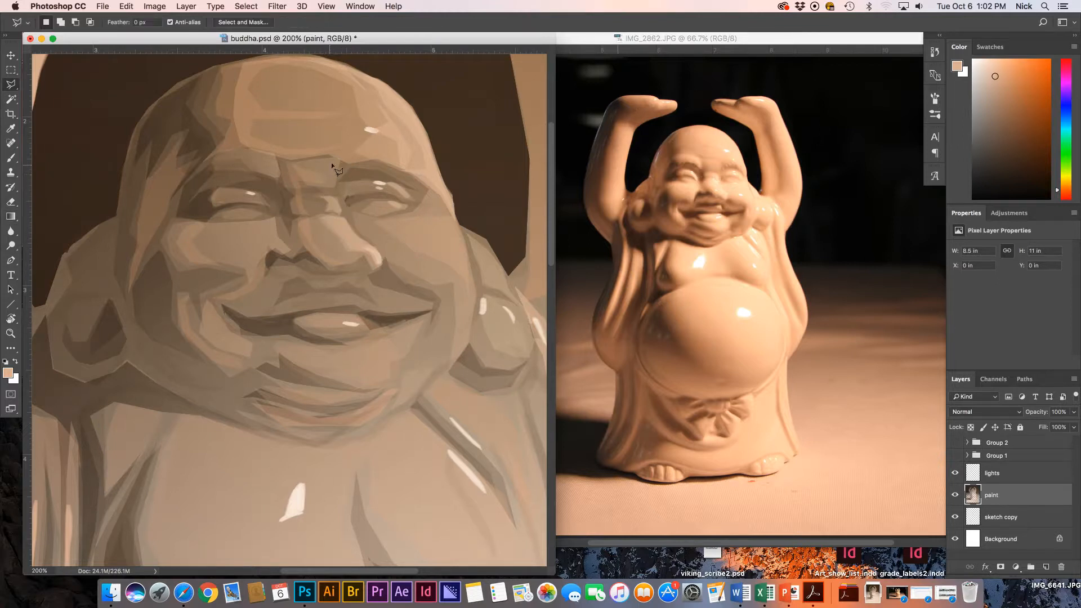
click(330, 155)
click(339, 159)
click(336, 186)
click(307, 185)
click(321, 175)
click(298, 160)
click(331, 155)
key(g)
mouse_move(346, 187)
mouse_down()
mouse_move(336, 173)
mouse_move(355, 173)
mouse_up()
key(ctrl+d)
Lighten the left and right eyelid planes with gradients.
key(l)
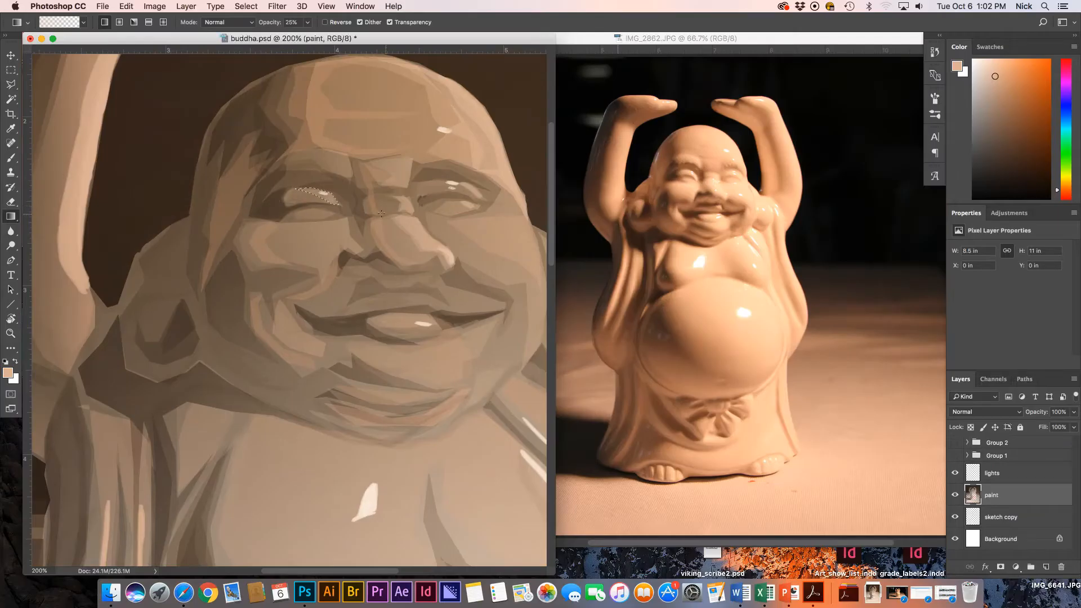
key(ctrl+d)
key(l)
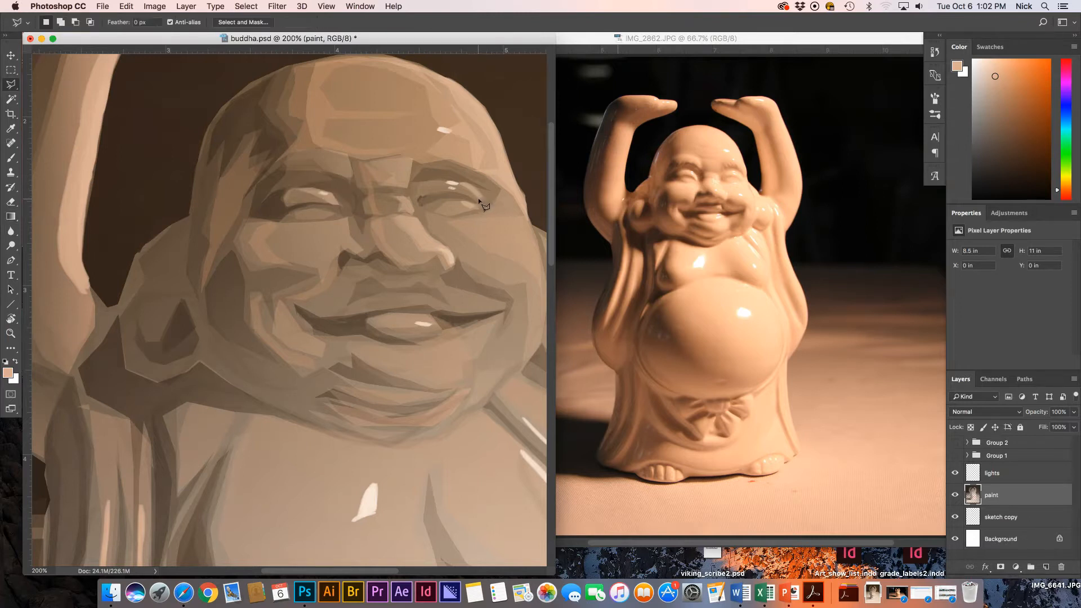
click(482, 198)
click(466, 183)
click(433, 182)
click(482, 198)
key(g)
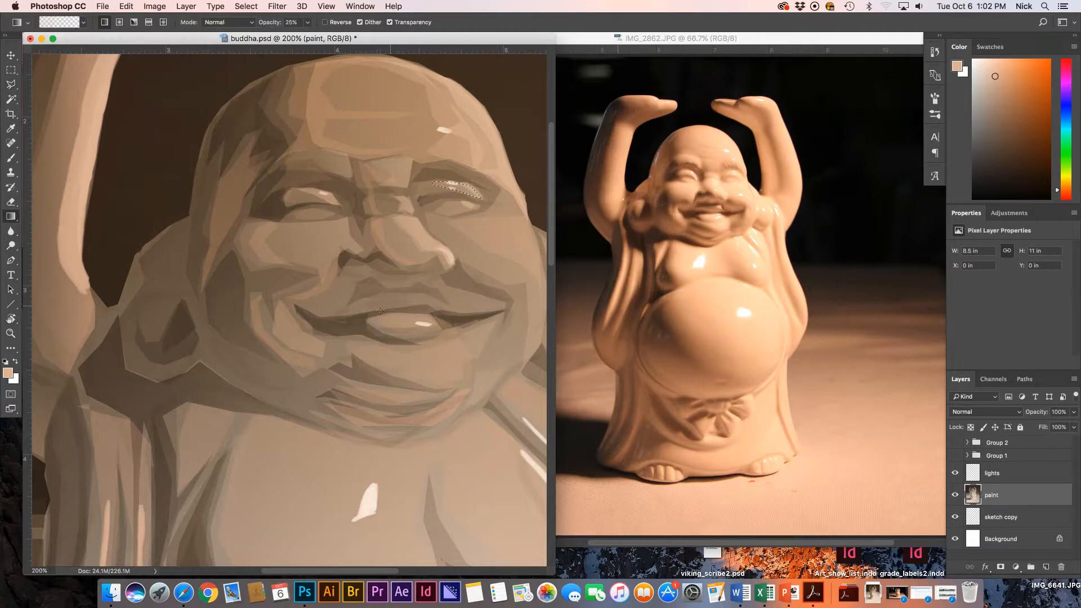
key(l)
Select the cheek plane below the left eye and lighten it with a gradient.
click(347, 222)
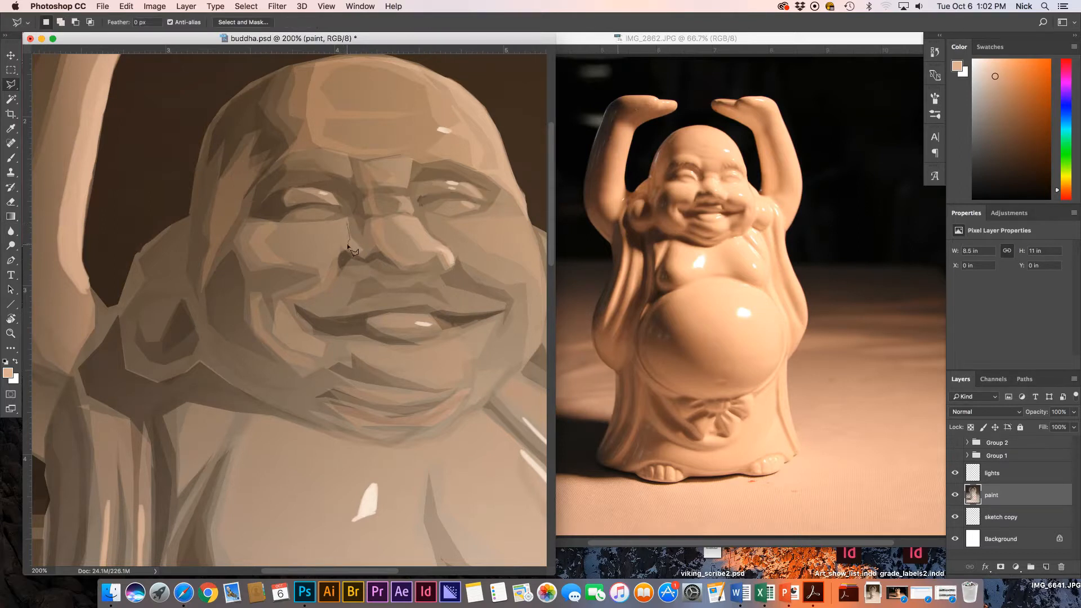
click(342, 251)
click(274, 252)
click(262, 219)
click(335, 221)
key(g)
drag(332, 241, 341, 212)
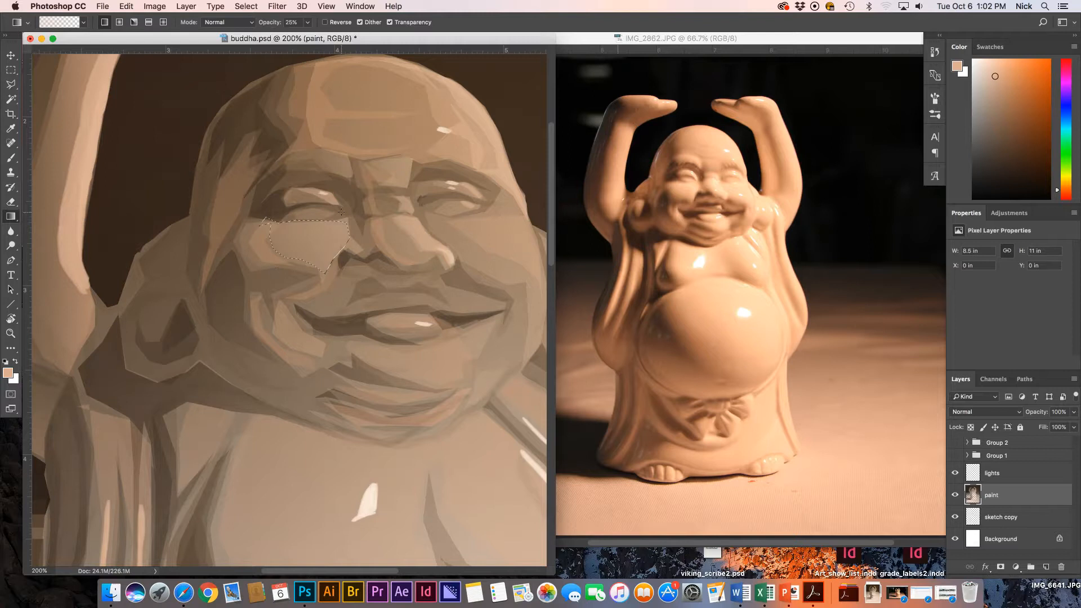
key(super+d)
Outline the plane running from the nose down to the right cheek.
mouse_move(468, 224)
mouse_down()
mouse_move(399, 235)
mouse_move(432, 215)
mouse_move(388, 231)
mouse_move(356, 225)
mouse_move(388, 268)
mouse_up()
key(l)
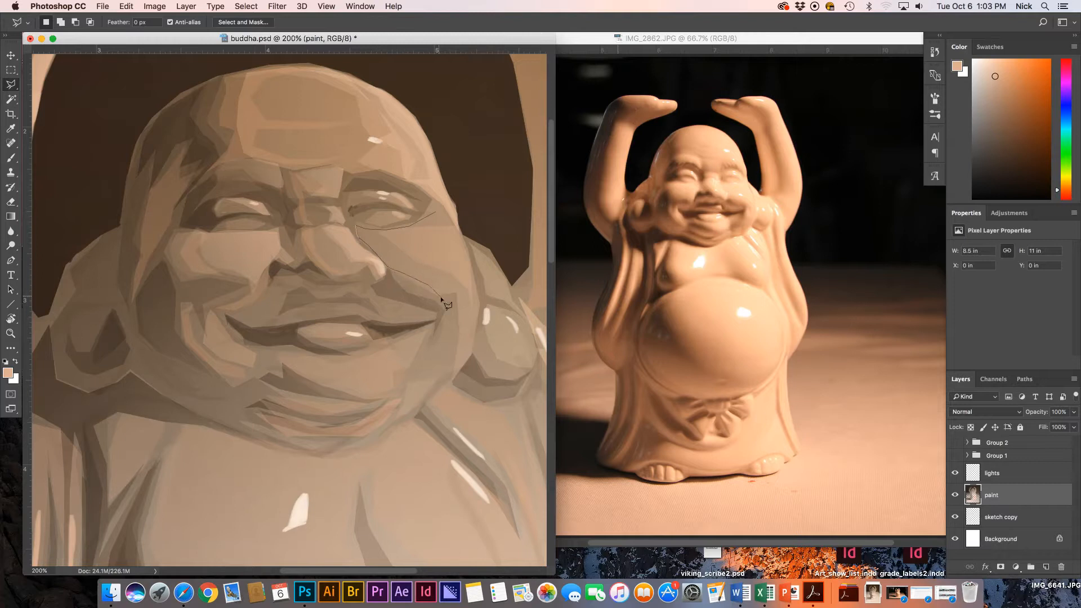
click(463, 294)
click(465, 328)
click(455, 299)
click(453, 346)
click(461, 352)
click(452, 223)
Extend the right-cheek outline up near the eye, close it, and gradient-fill it.
click(428, 198)
click(433, 208)
click(420, 206)
double_click(423, 219)
key(g)
key(super+d)
Select the upper lip at 200% and shade it with dark brown gradients.
key(super+minus)
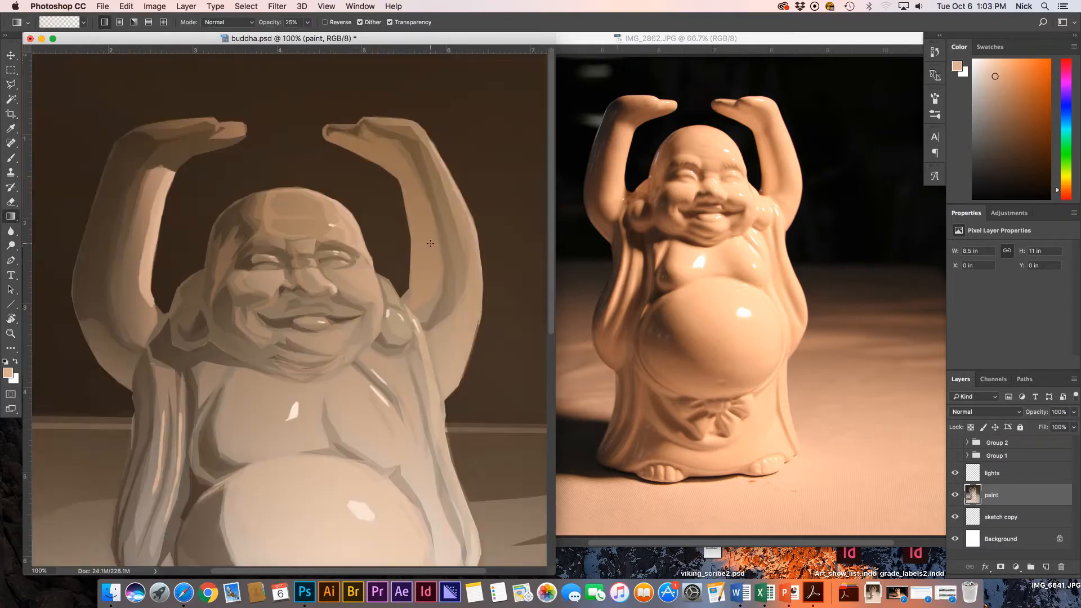
key(super+plus)
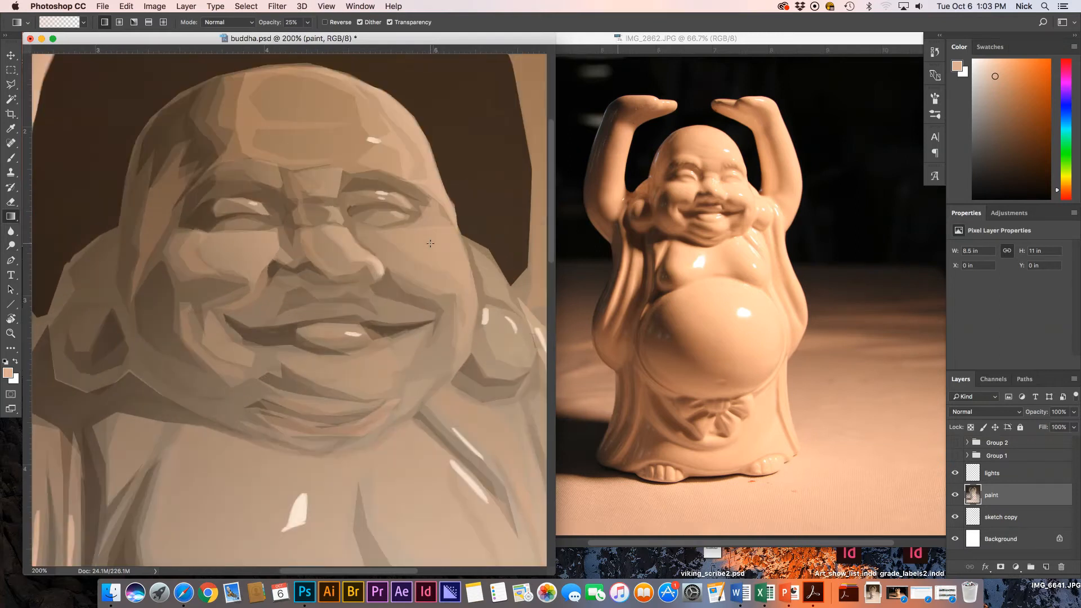
key(l)
click(298, 336)
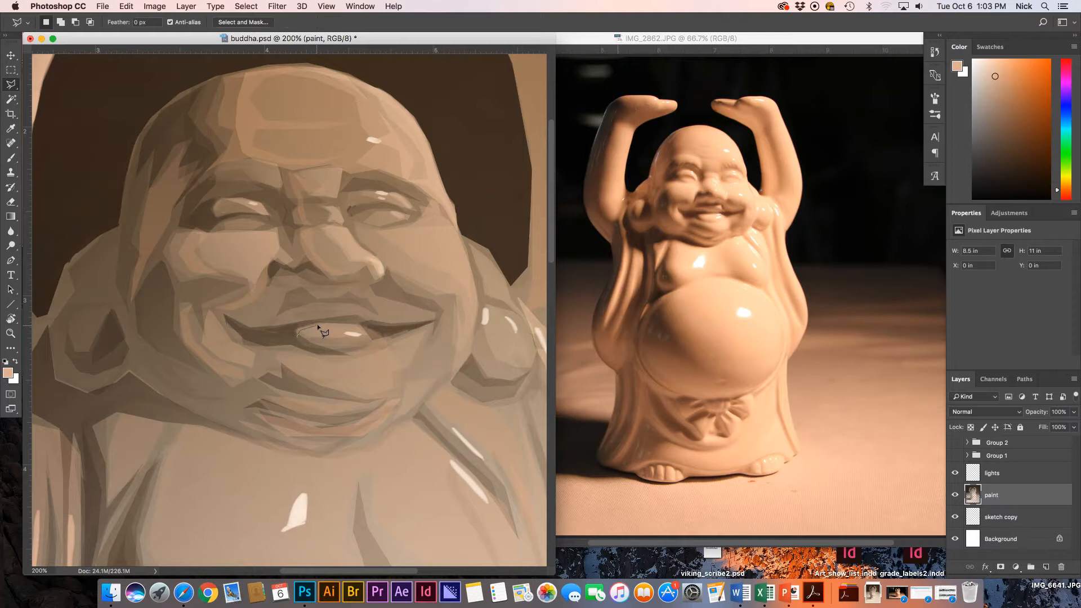
click(366, 324)
key(g)
alt+click(276, 326)
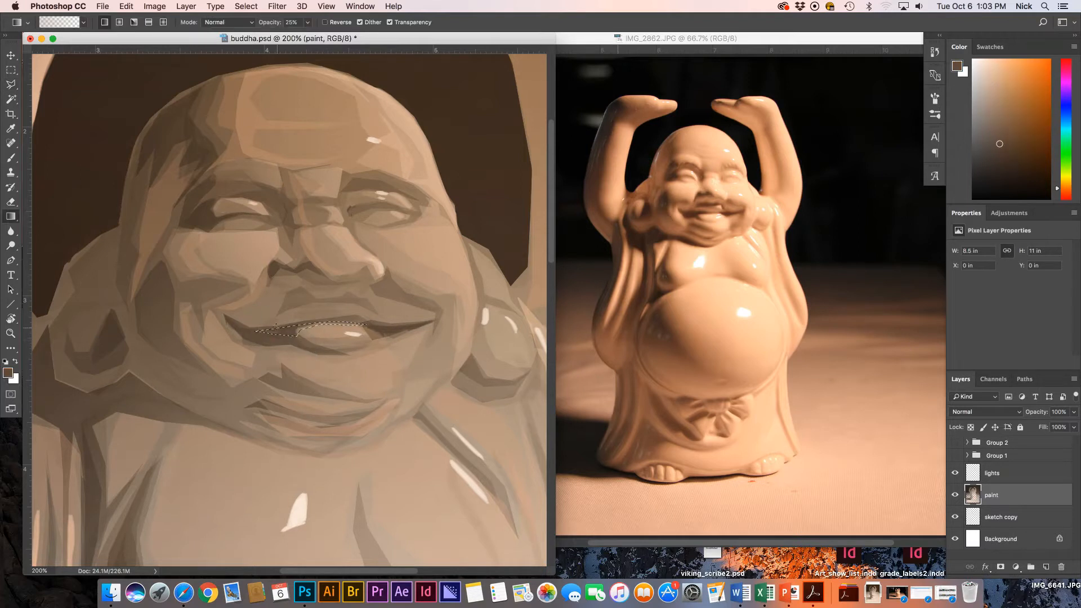
mouse_move(349, 328)
mouse_down()
mouse_move(308, 326)
mouse_move(283, 358)
mouse_up()
alt+click(485, 202)
drag(356, 315, 345, 337)
key(super+d)
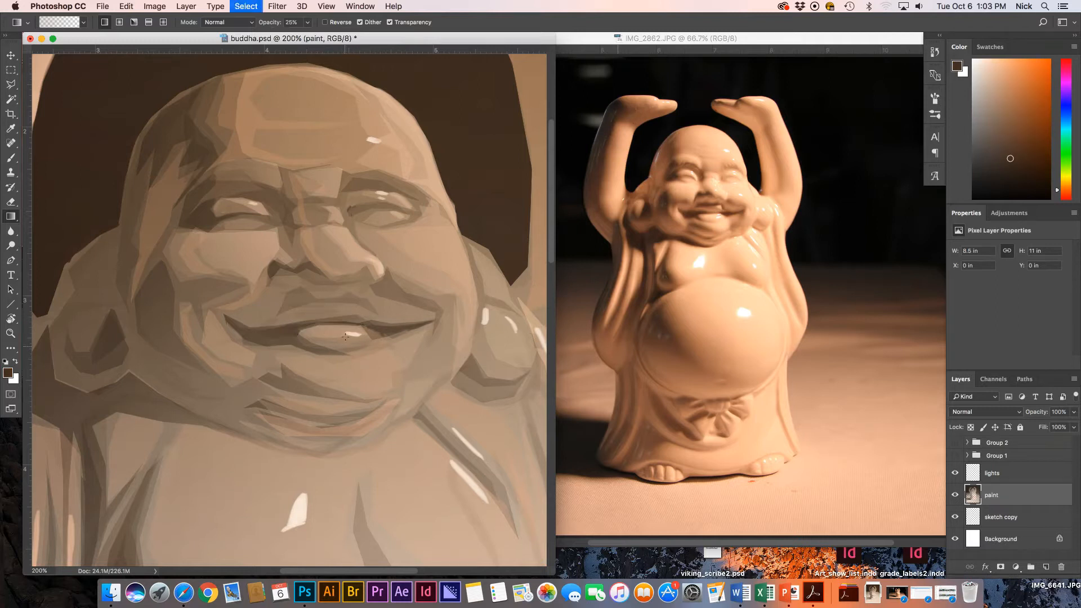
Darken another lip area with a gradient and zoom back to 100%.
key(l)
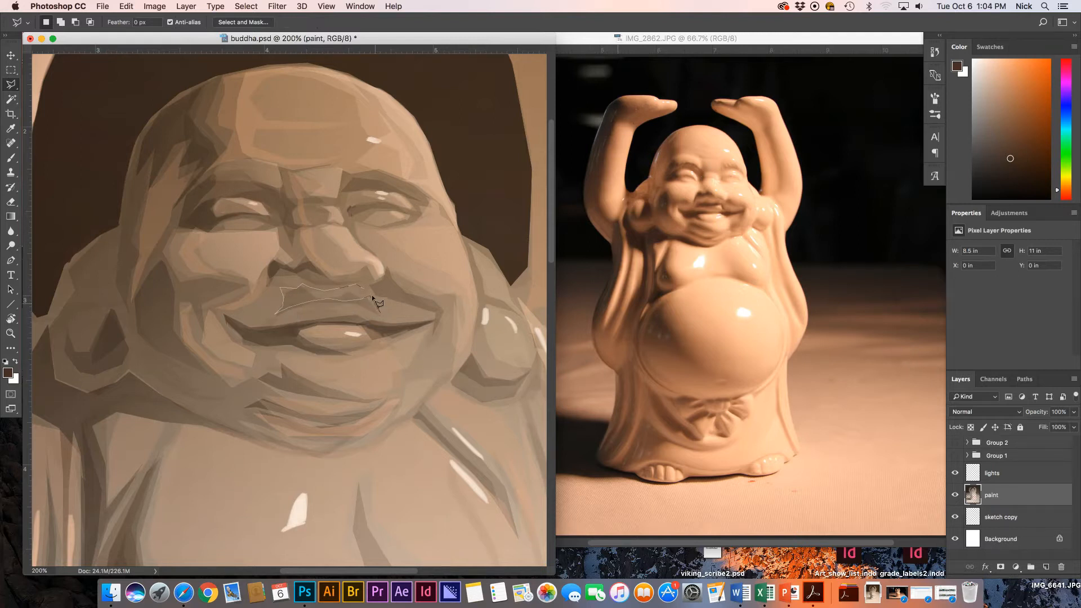
key(g)
drag(302, 285, 311, 330)
key(super+d)
key(super+minus)
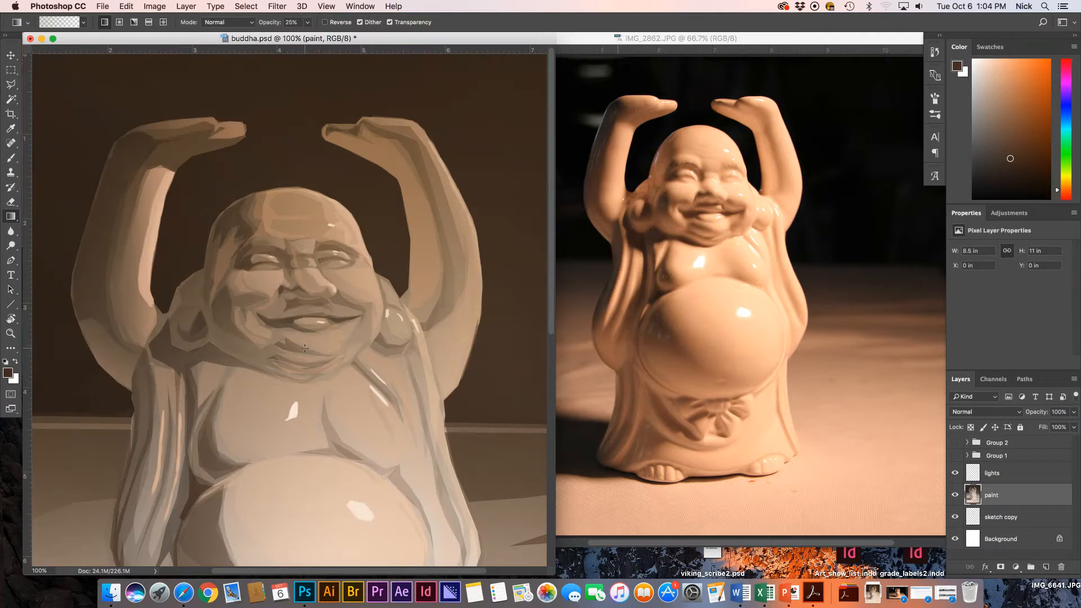
Select the strip under the bead beside the face and darken it with a gradient.
key(l)
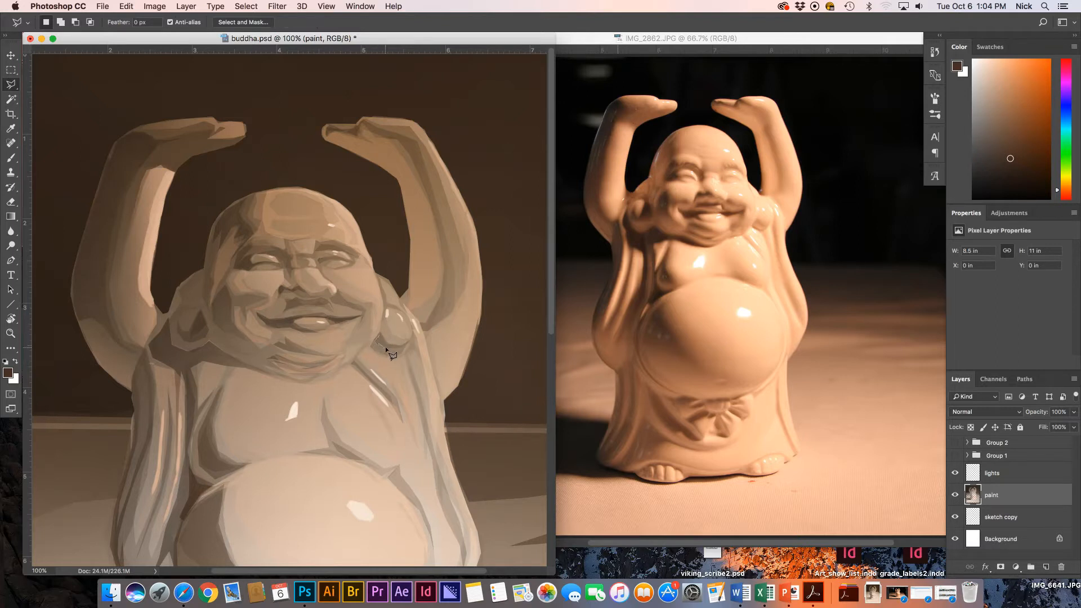
click(412, 346)
click(374, 341)
key(g)
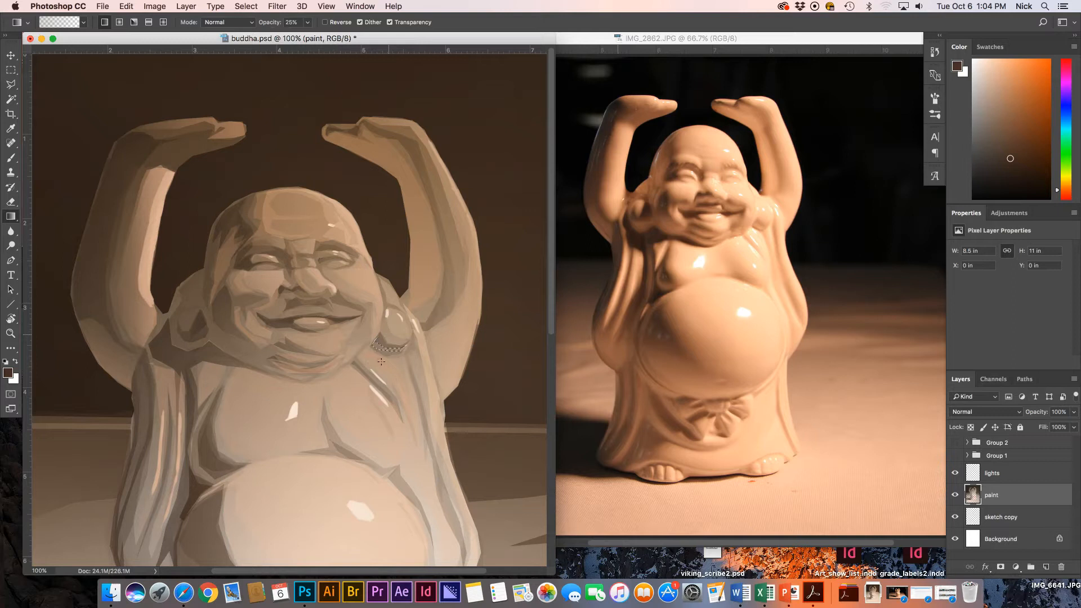
drag(385, 371, 387, 341)
key(super+d)
key(super+minus)
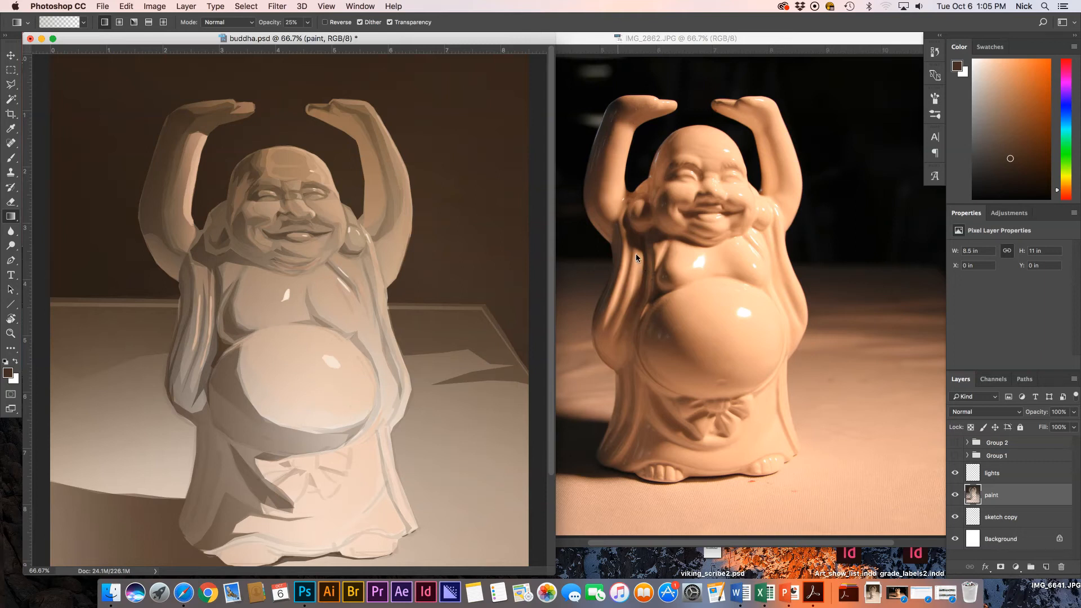
Outline a thin strip along the raised right arm's edge with the Polygonal Lasso.
key(l)
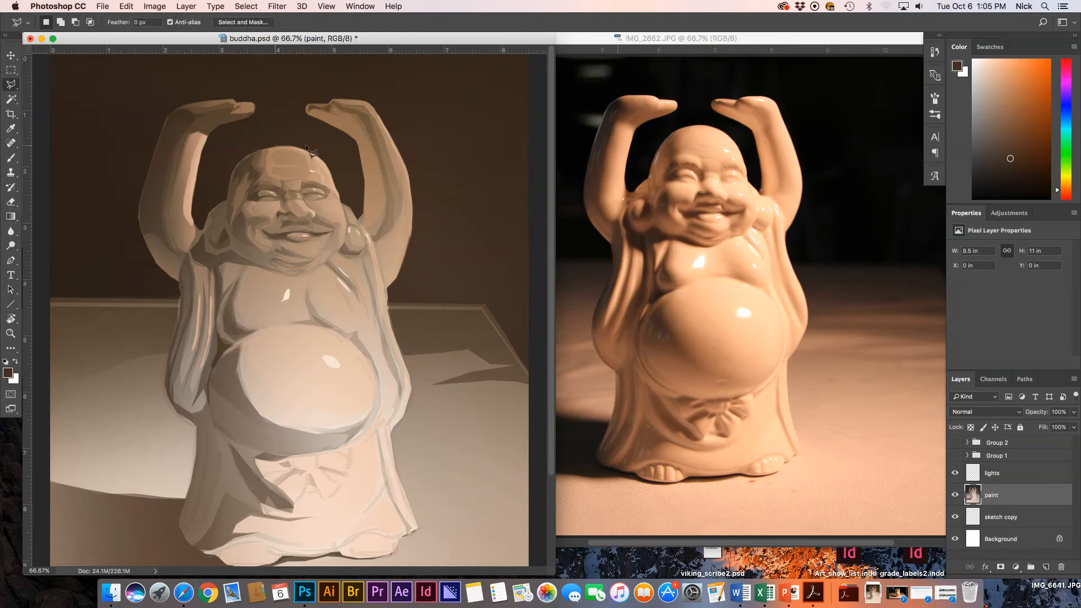
click(307, 112)
click(341, 130)
click(356, 140)
click(365, 181)
click(365, 224)
click(383, 196)
Fill the strip with a light peach gradient sampled from the left arm, deselect, and view at 50%.
key(g)
alt+click(199, 160)
drag(329, 147, 355, 143)
key(cmd+d)
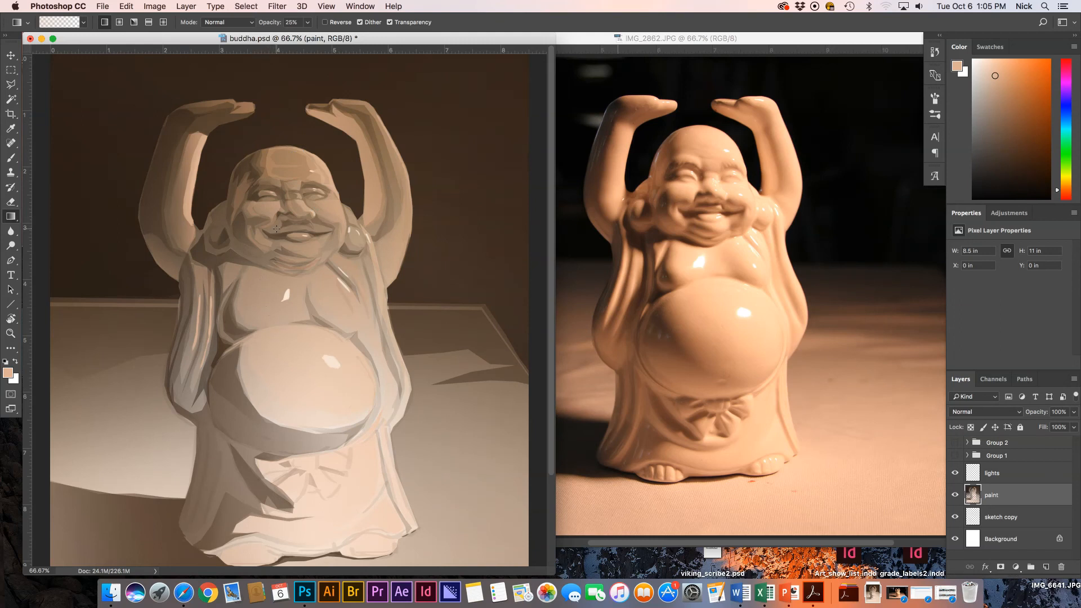
key(cmd+minus)
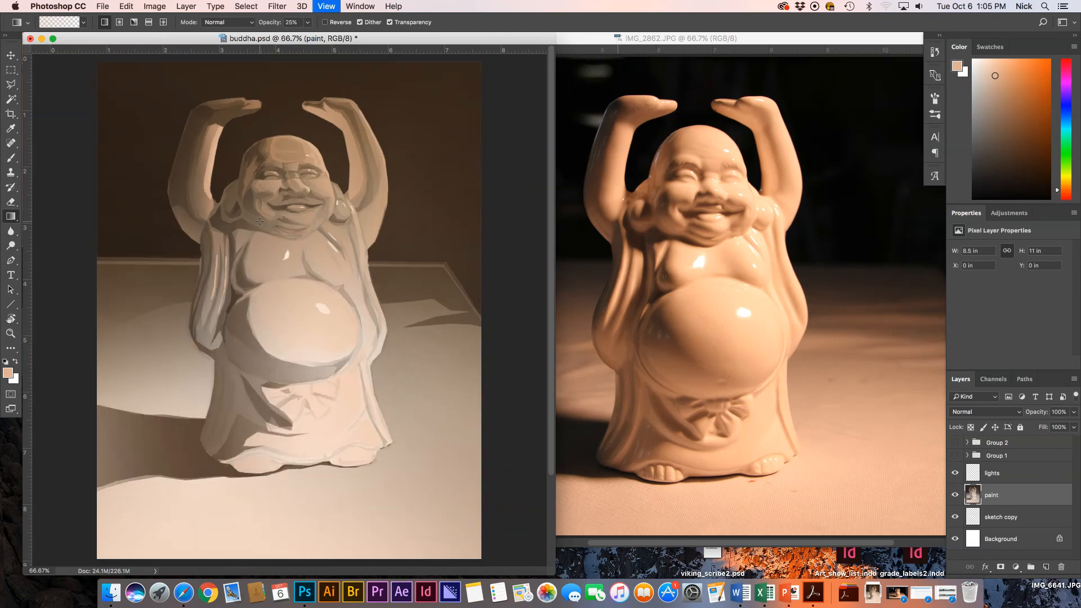